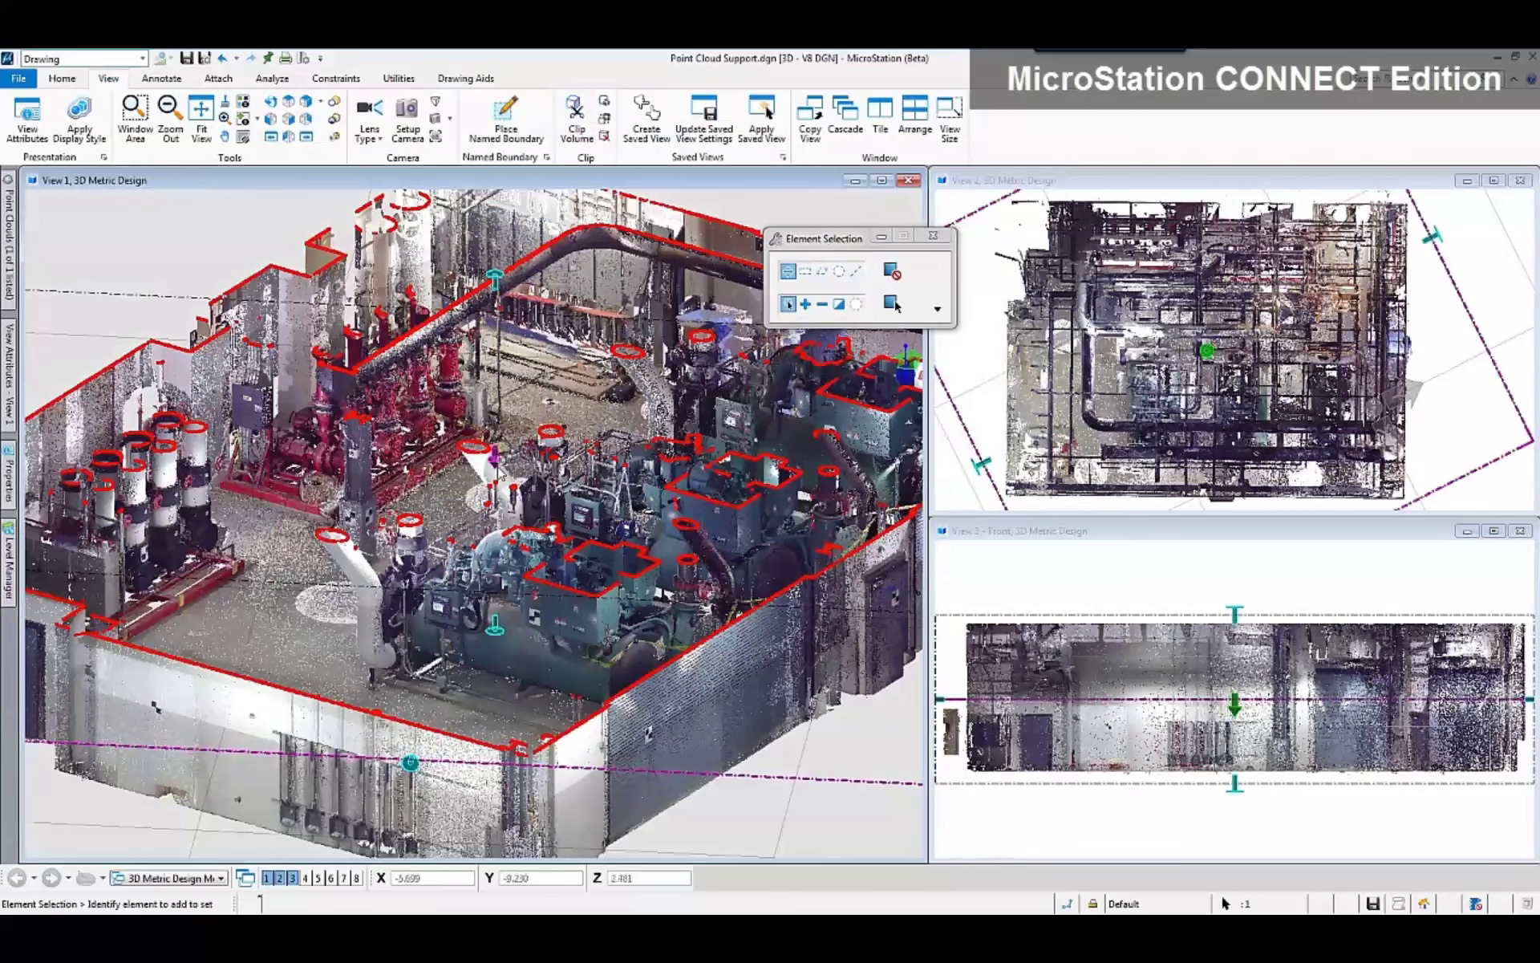
Step: Lower the point cloud's horizontal section and trace the stepped corner of the room with SmartLine, closing the wall outline along its red section
left_click_drag(498, 521, 495, 549)
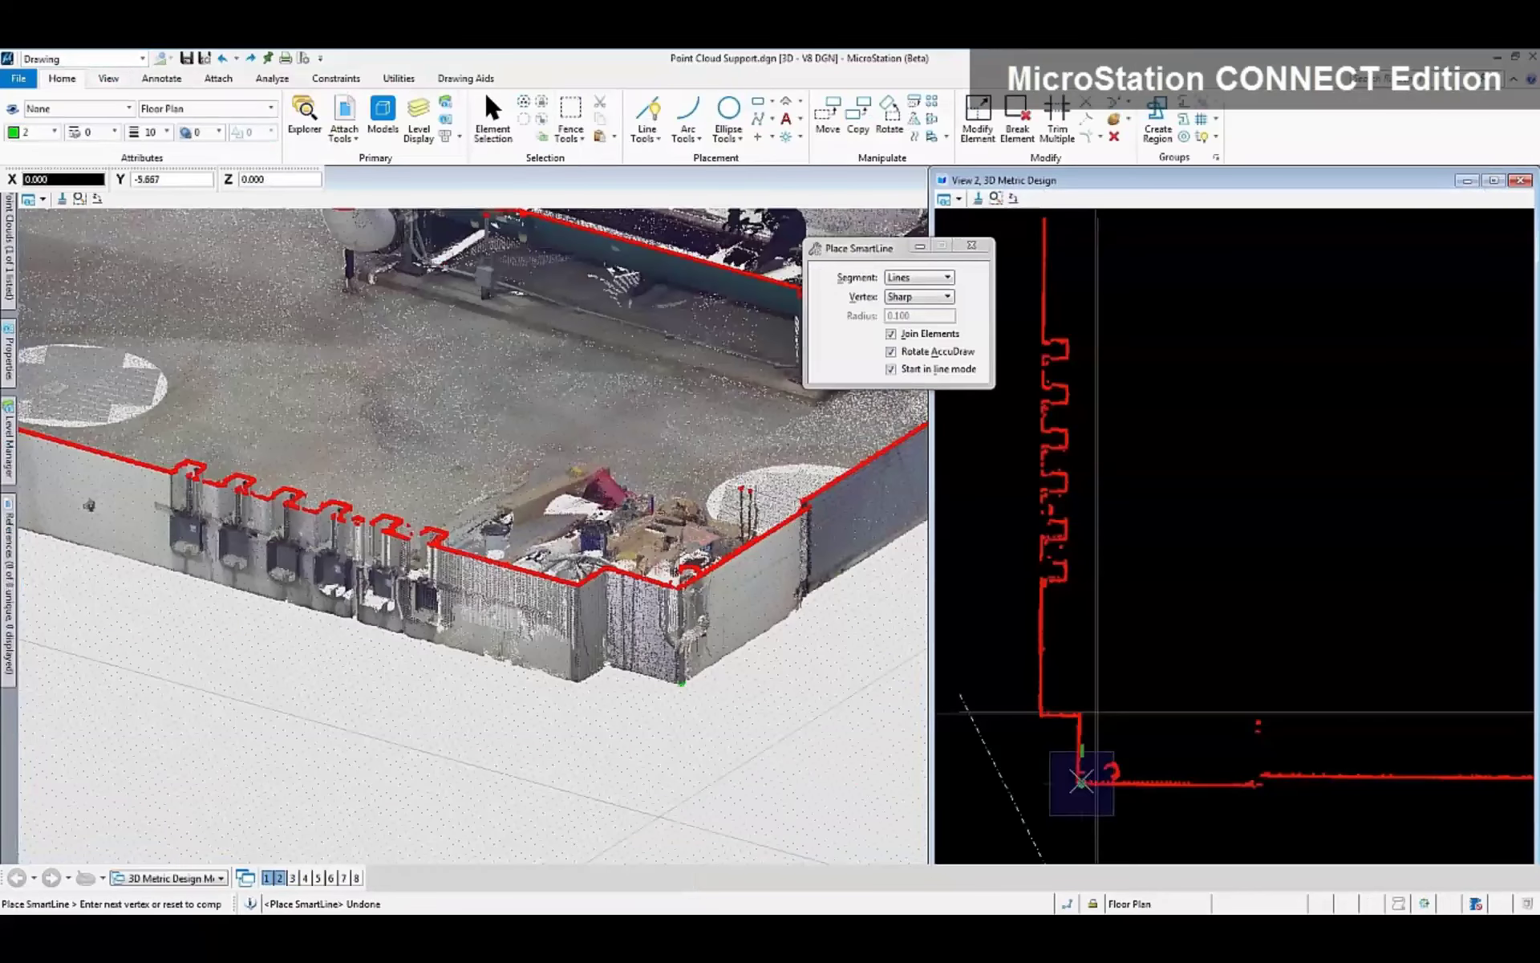
left_click(1081, 712)
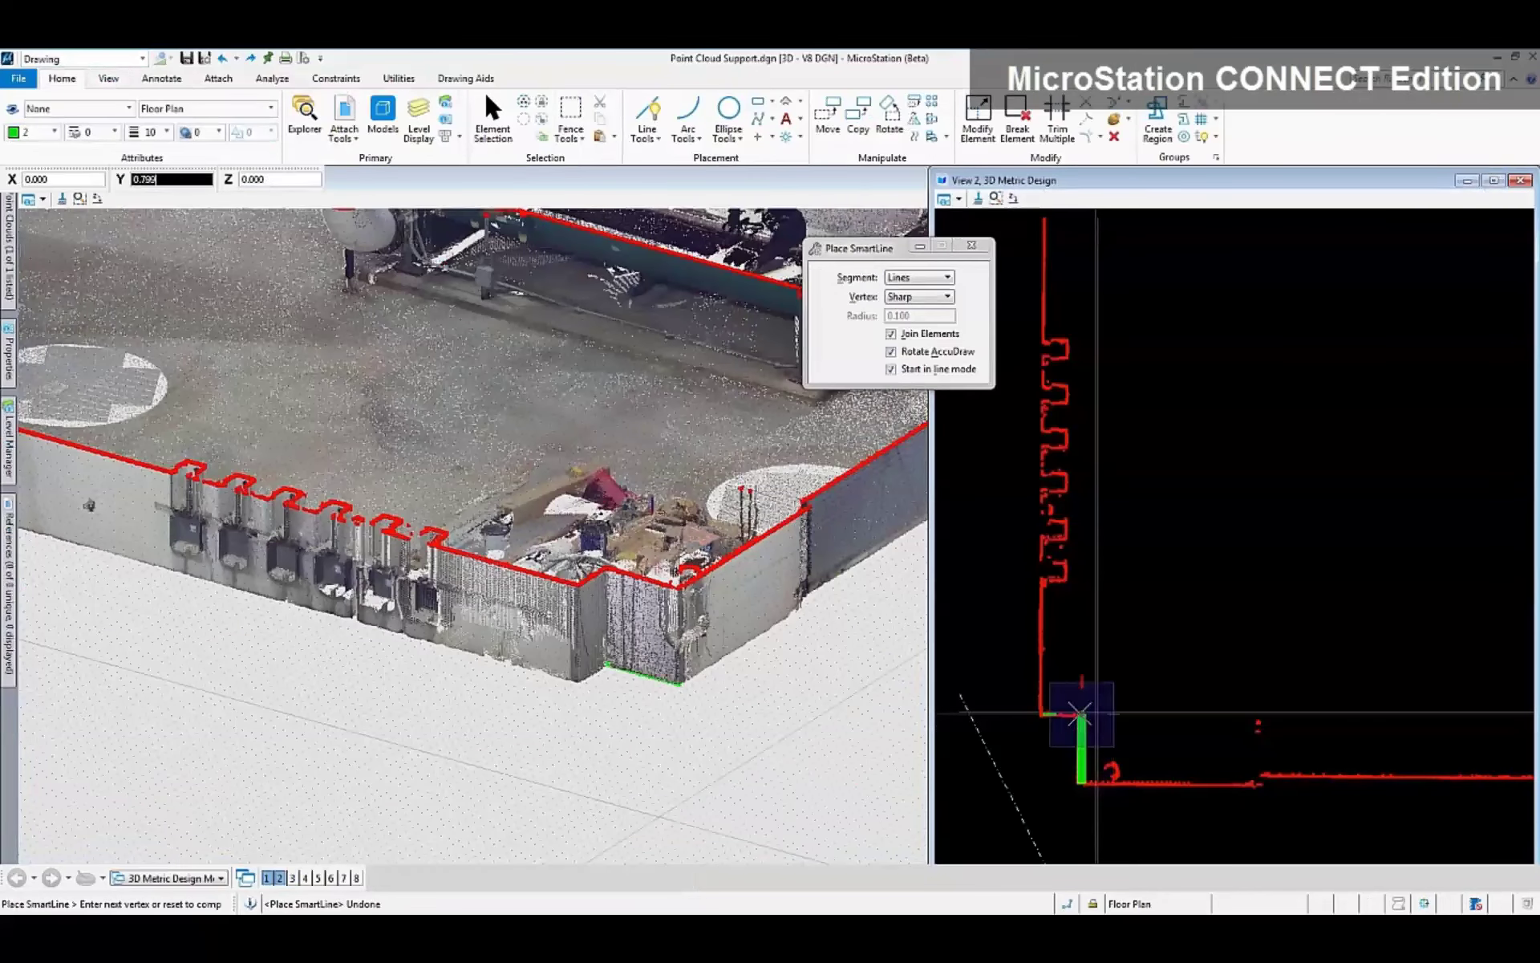
left_click(1041, 711)
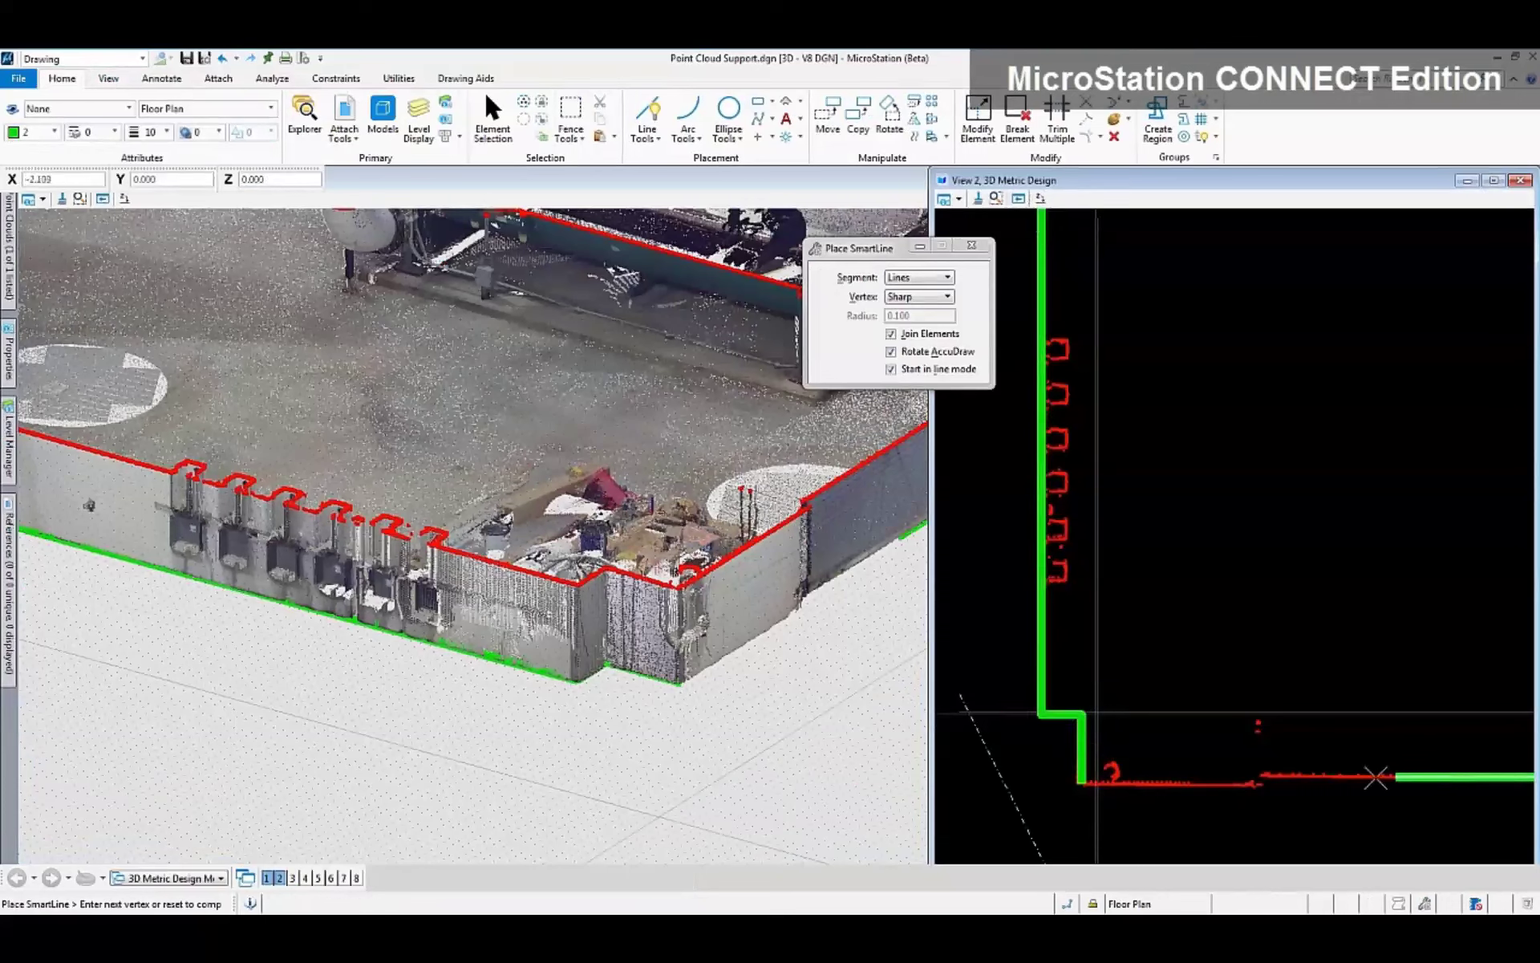
left_click(1257, 778)
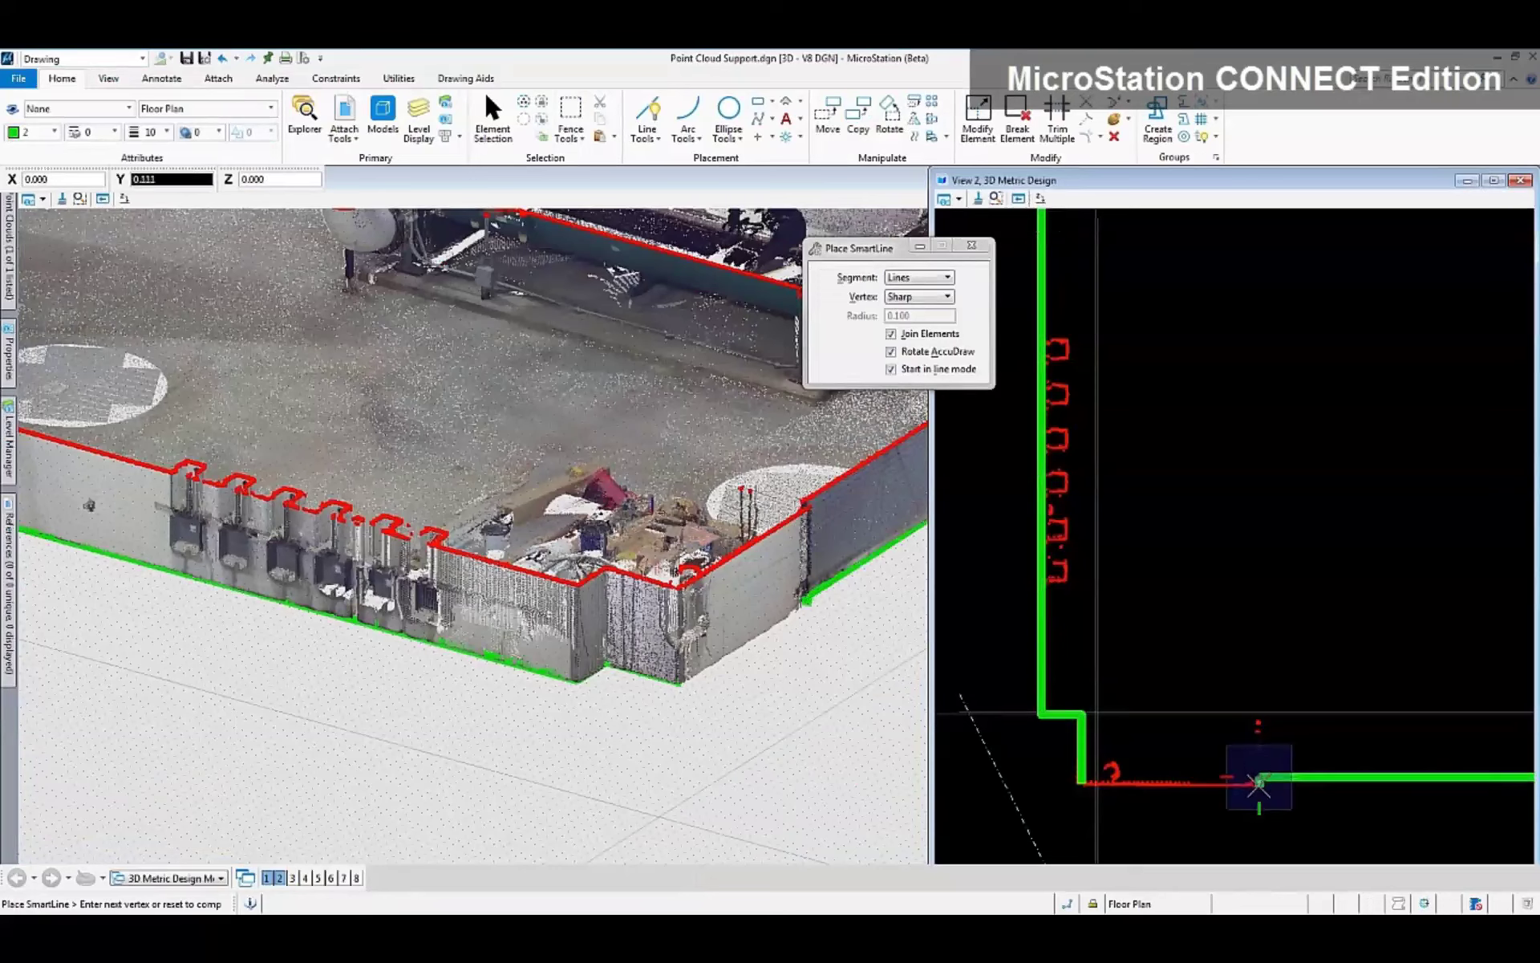
left_click(1083, 782)
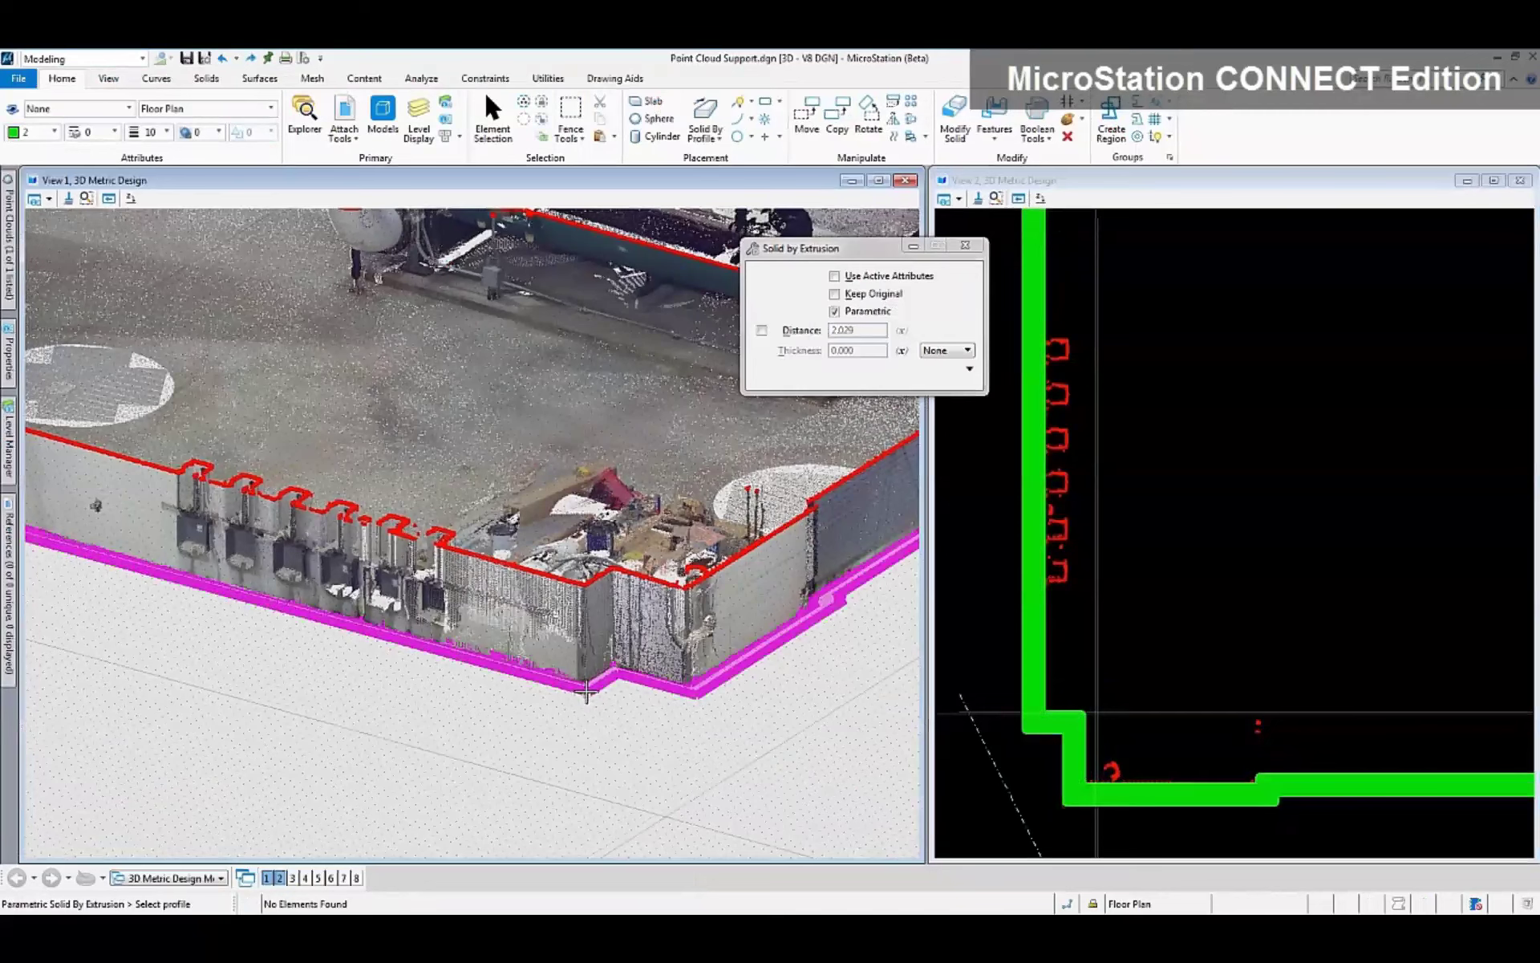
Step: Extrude the closed wall profile upward from the floor into a parametric solid, without keeping the original
left_click(586, 691)
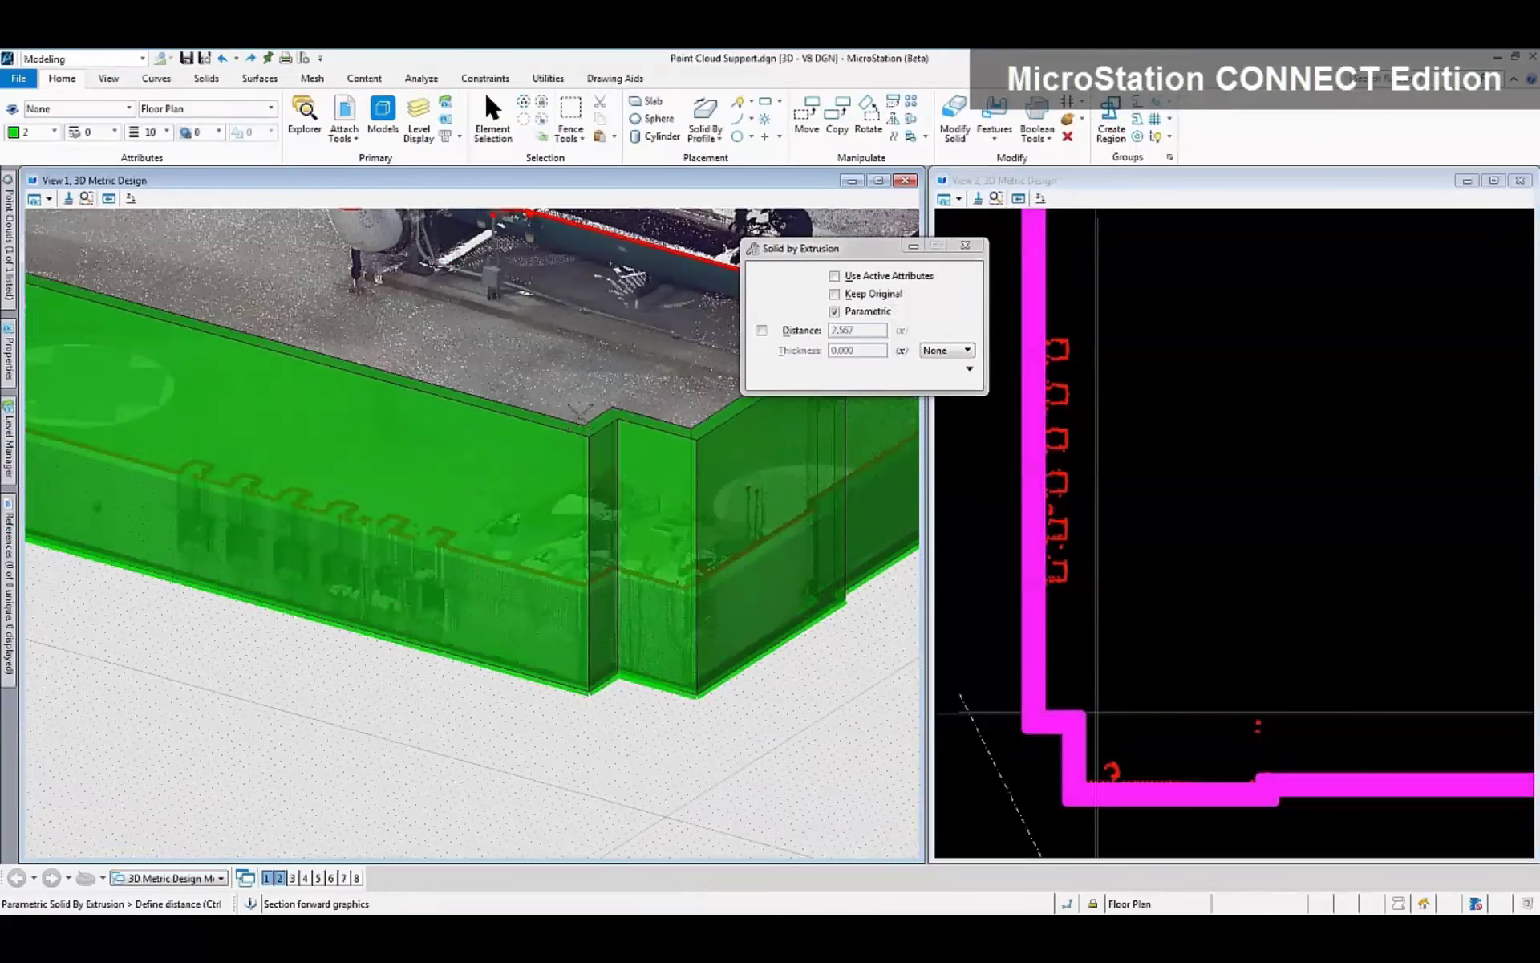
left_click(579, 385)
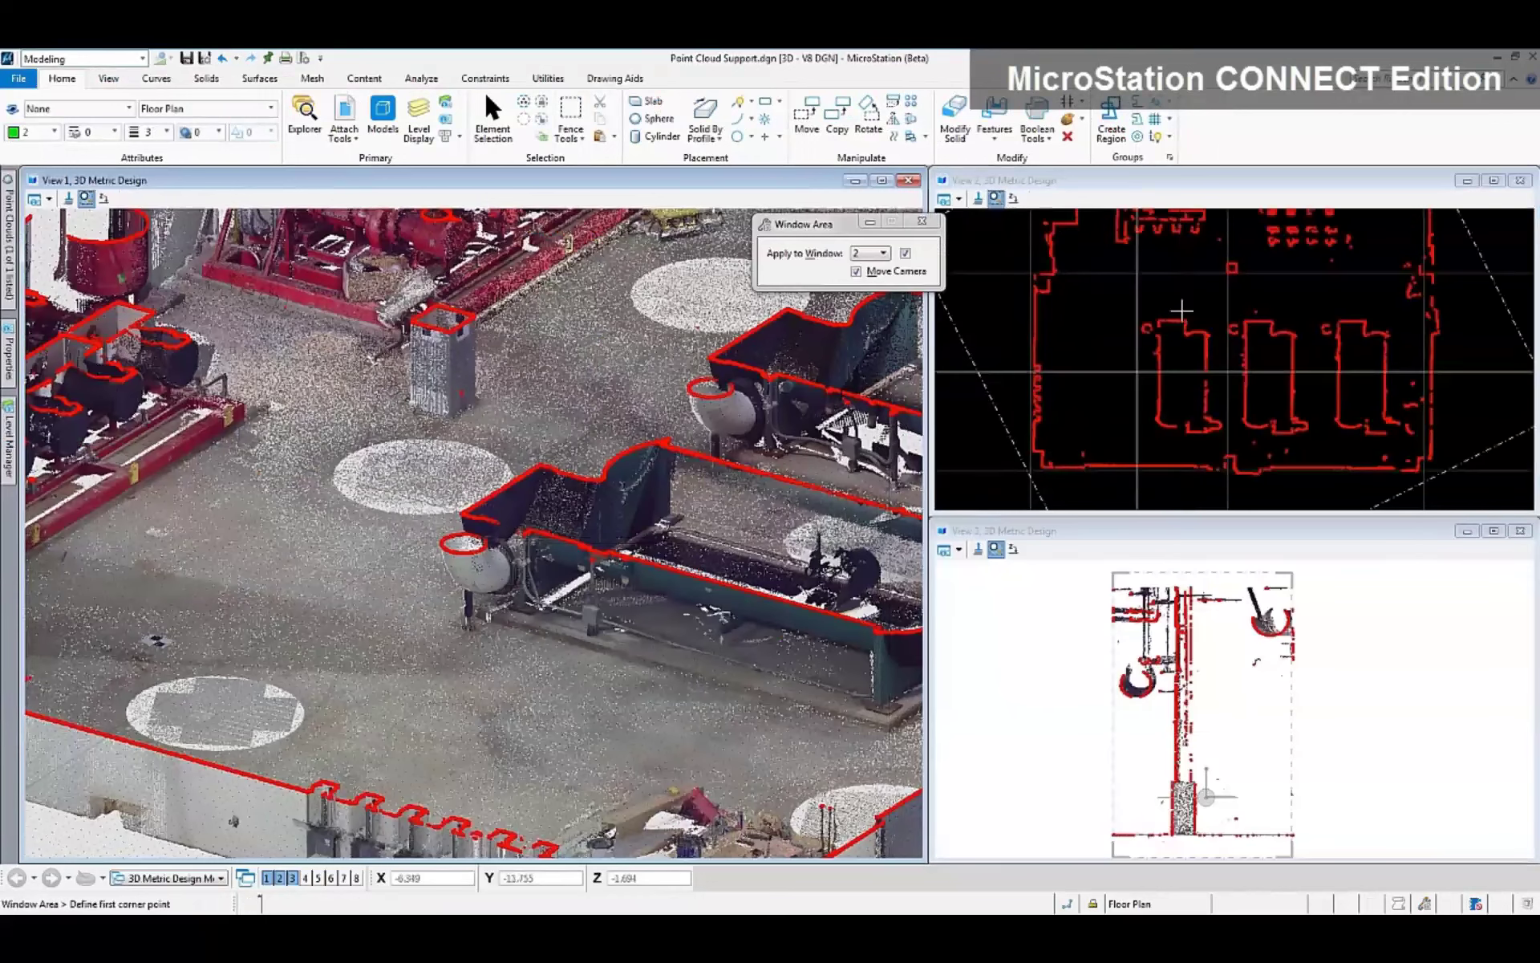
Step: Model the square column as an orthogonal slab solid on its section outline, about 0.46 long, 0.45 wide and 5.6 high
left_click(1219, 254)
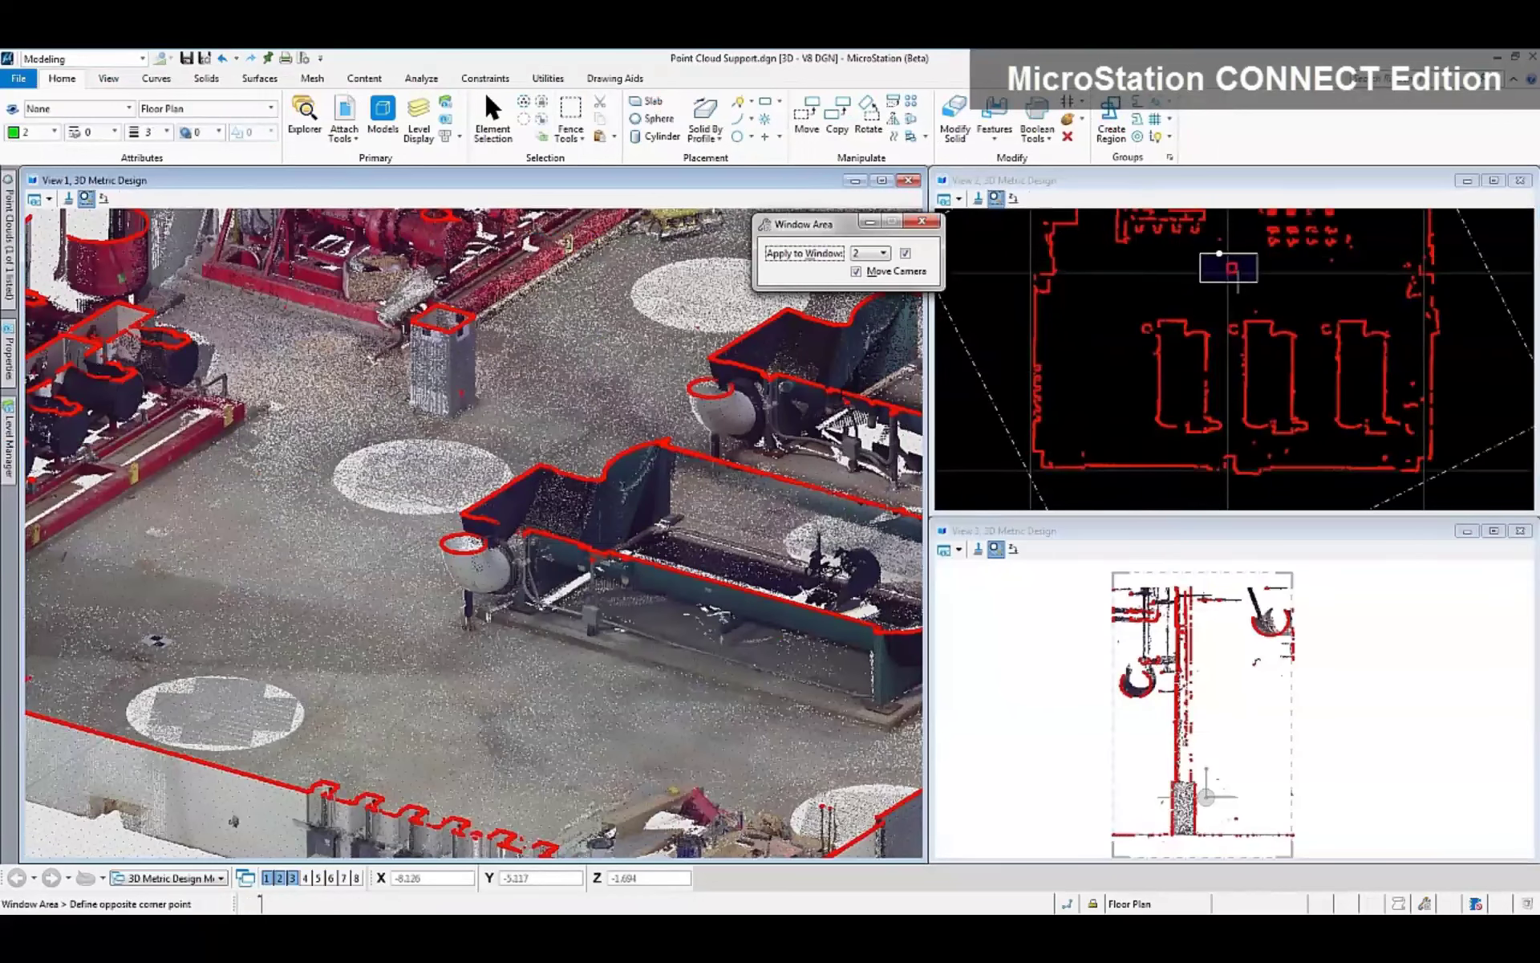
left_click(1237, 280)
left_click(1221, 317)
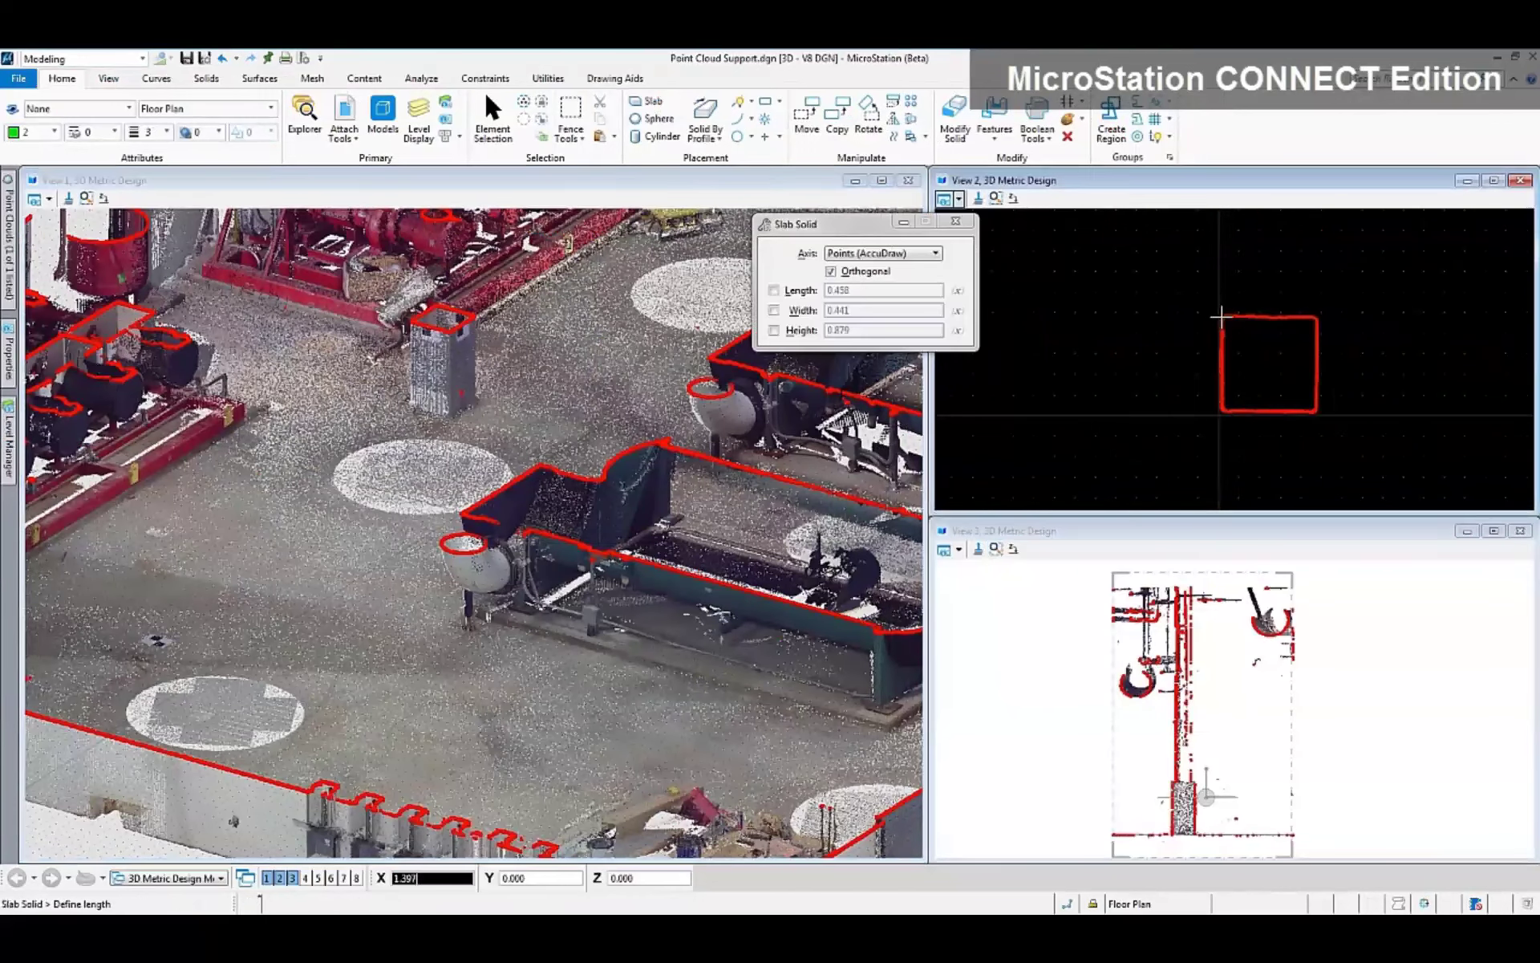
left_click(1316, 317)
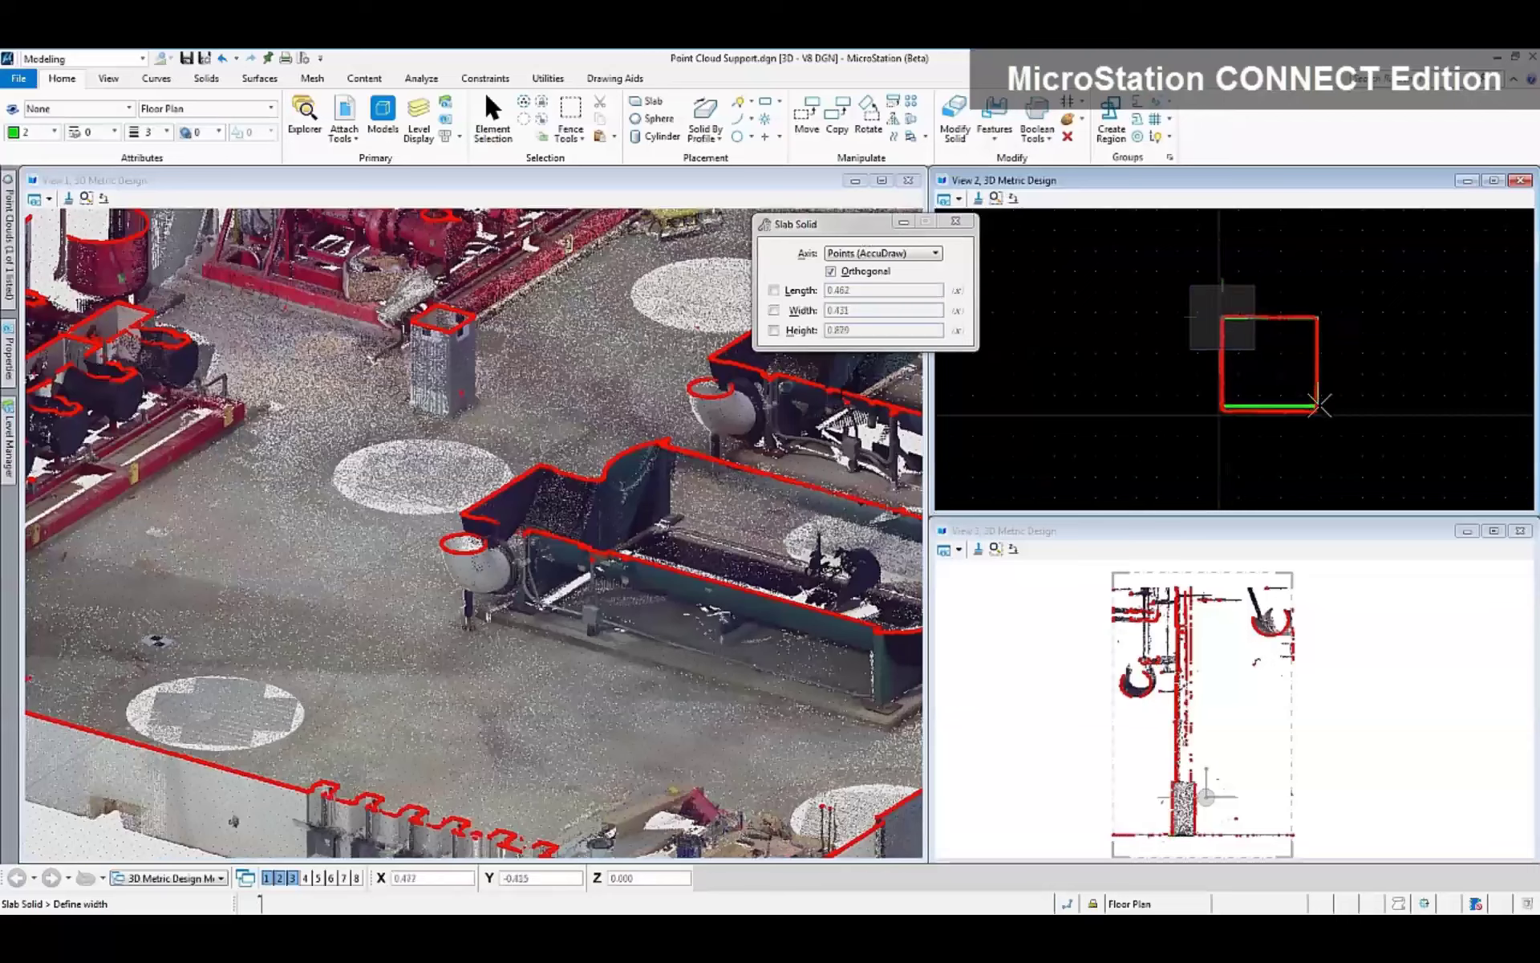
left_click(1317, 409)
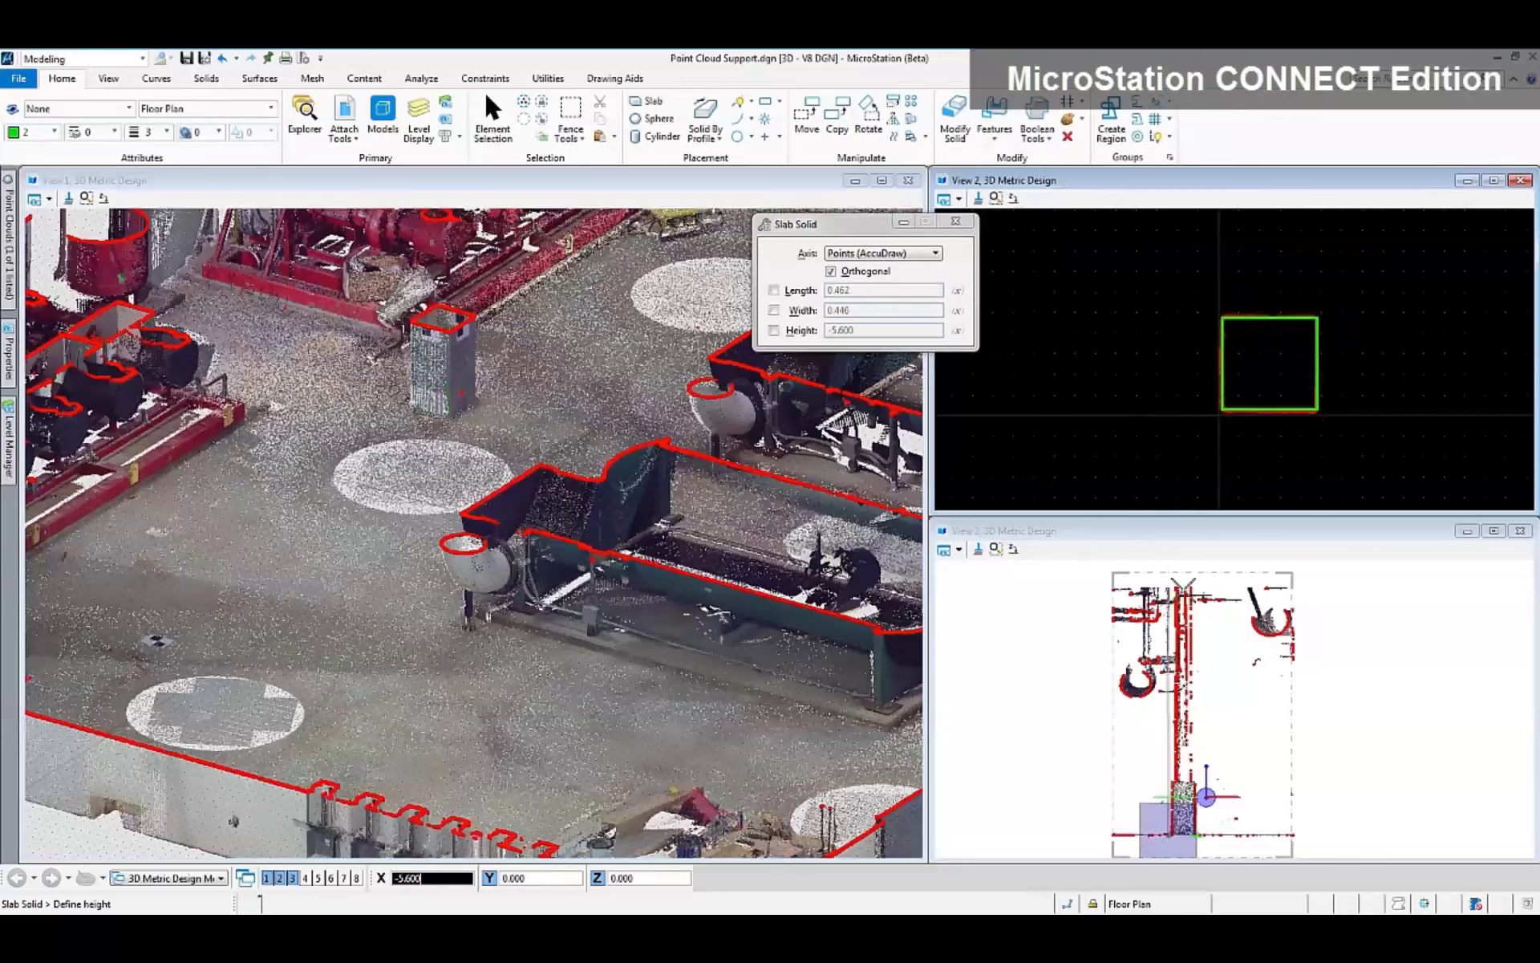
left_click(1181, 590)
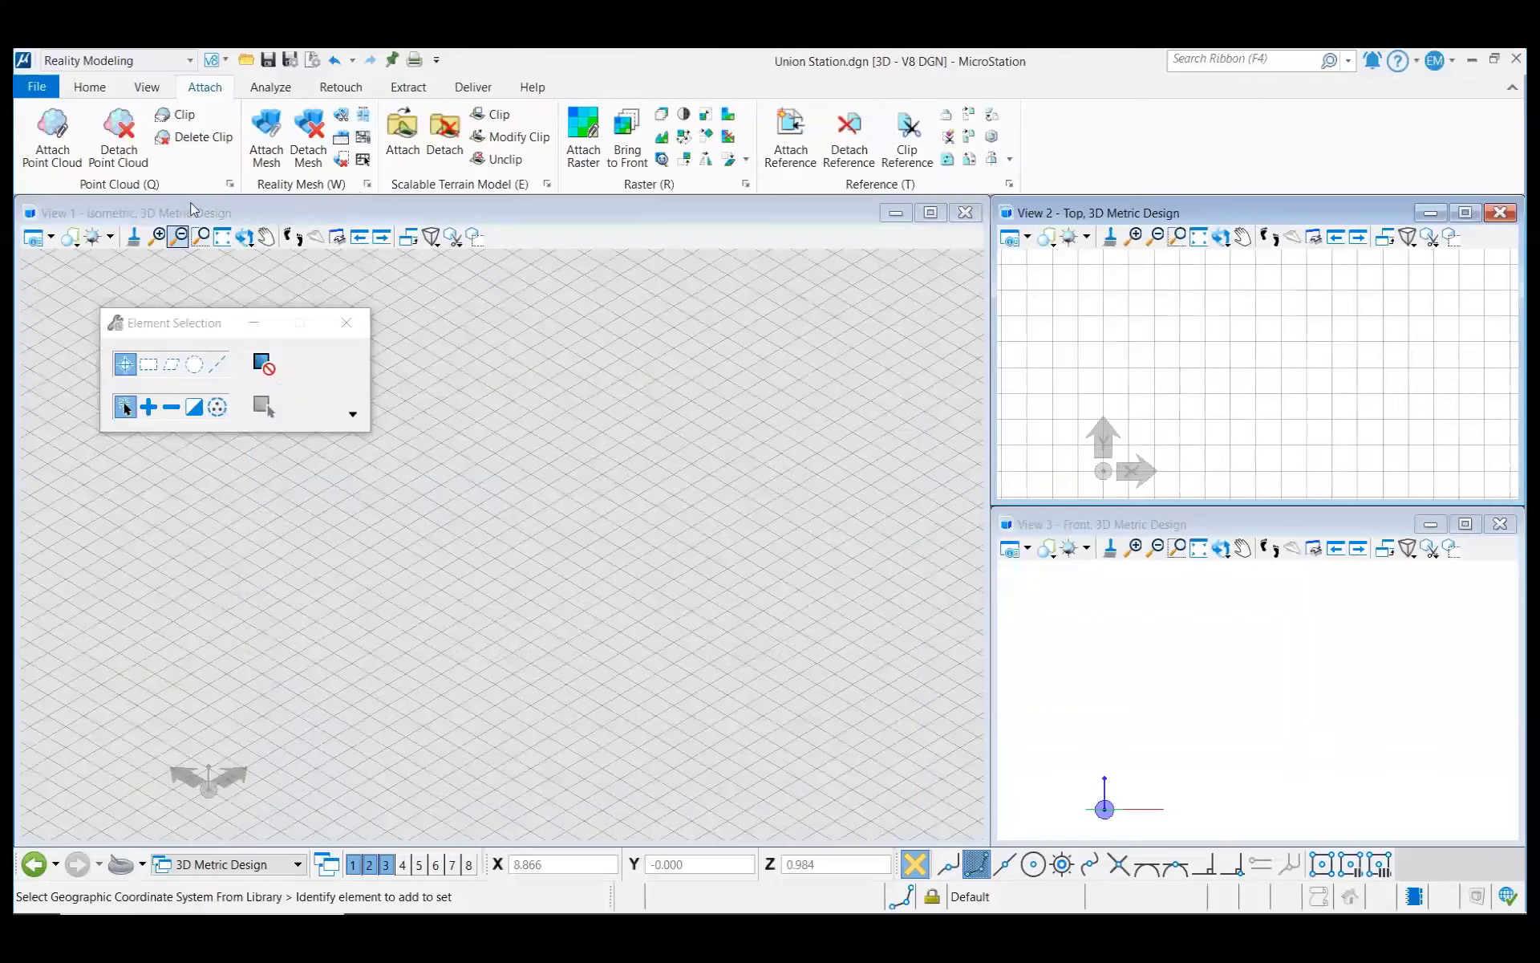
Step: Choose the ASTM E57 file Union_Station.e57 from the input folder for attachment as a point cloud
left_click(391, 347)
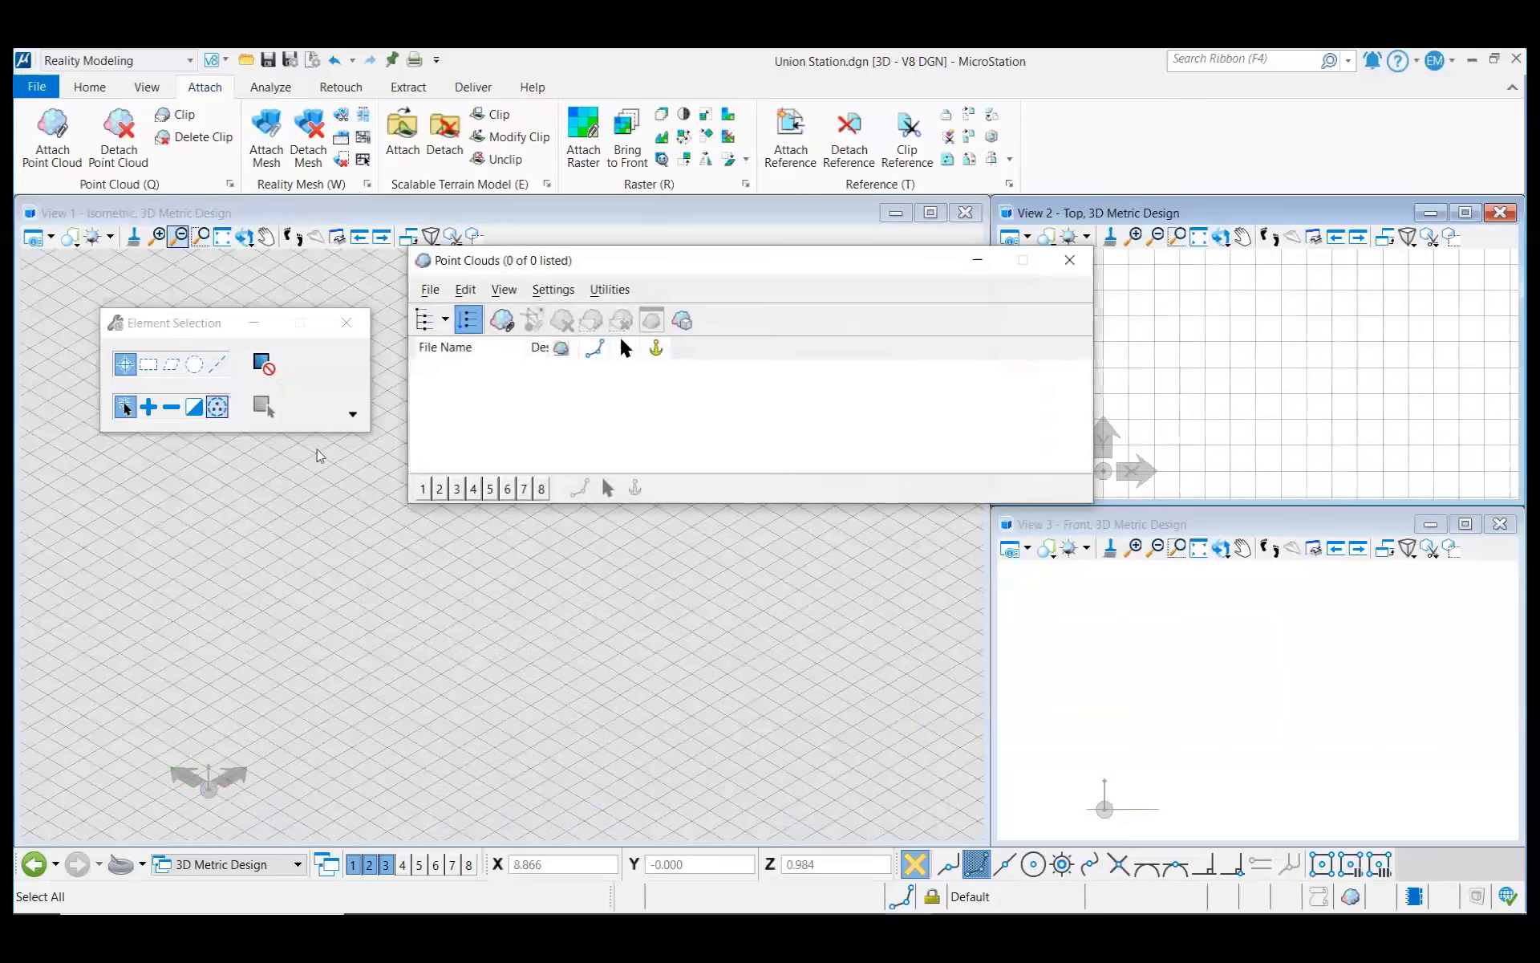
left_click(430, 289)
left_click(457, 314)
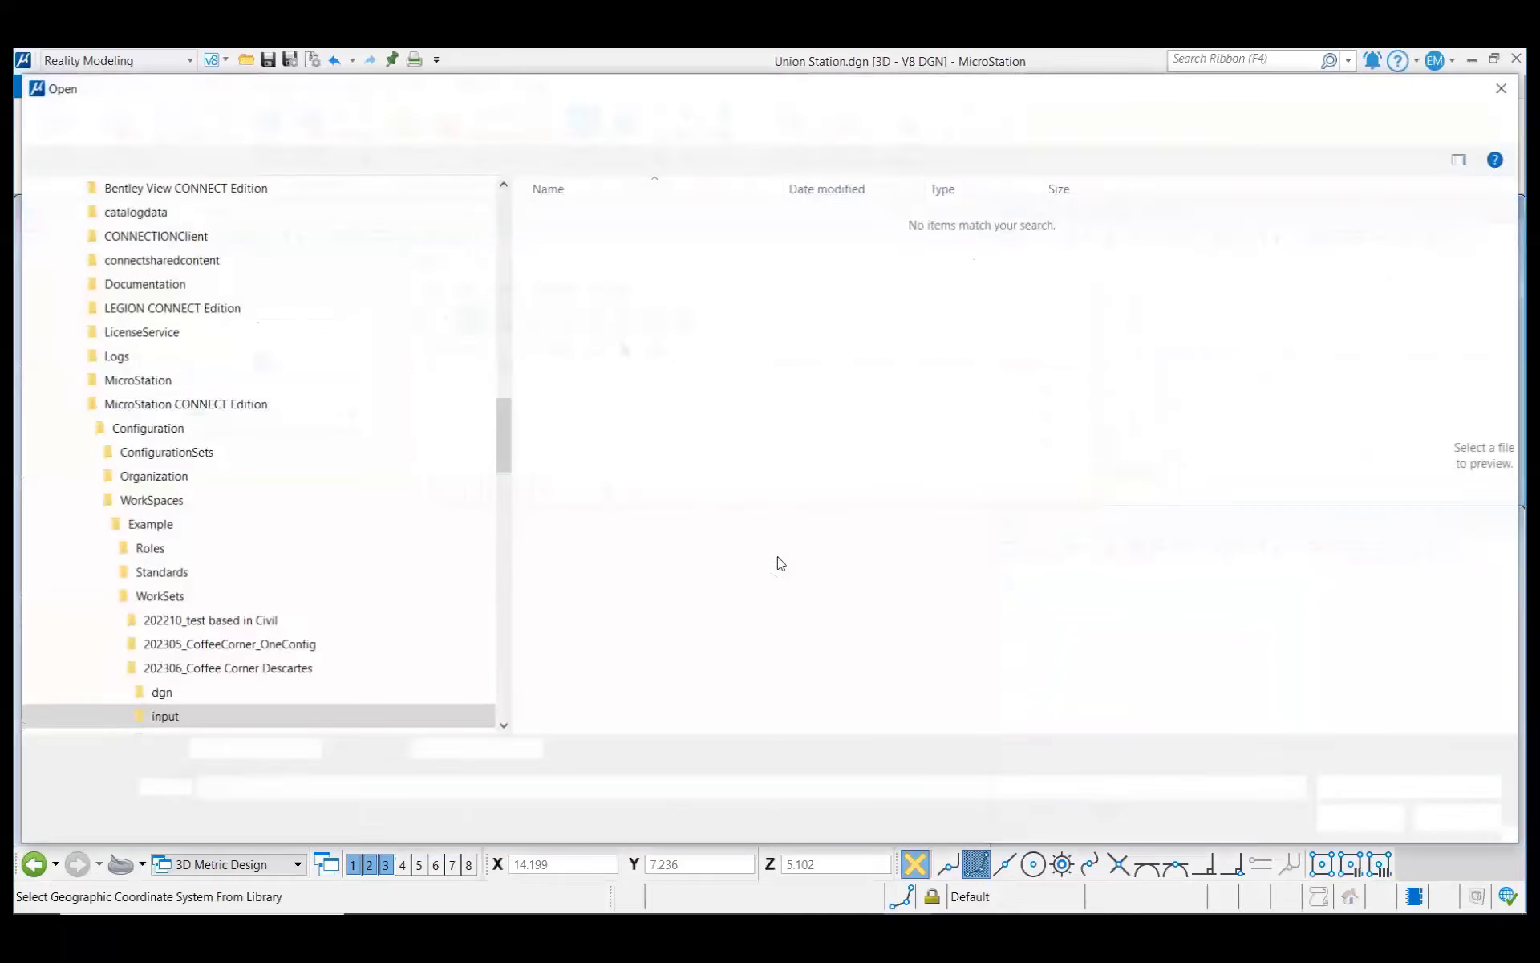
left_click_drag(701, 100, 697, 116)
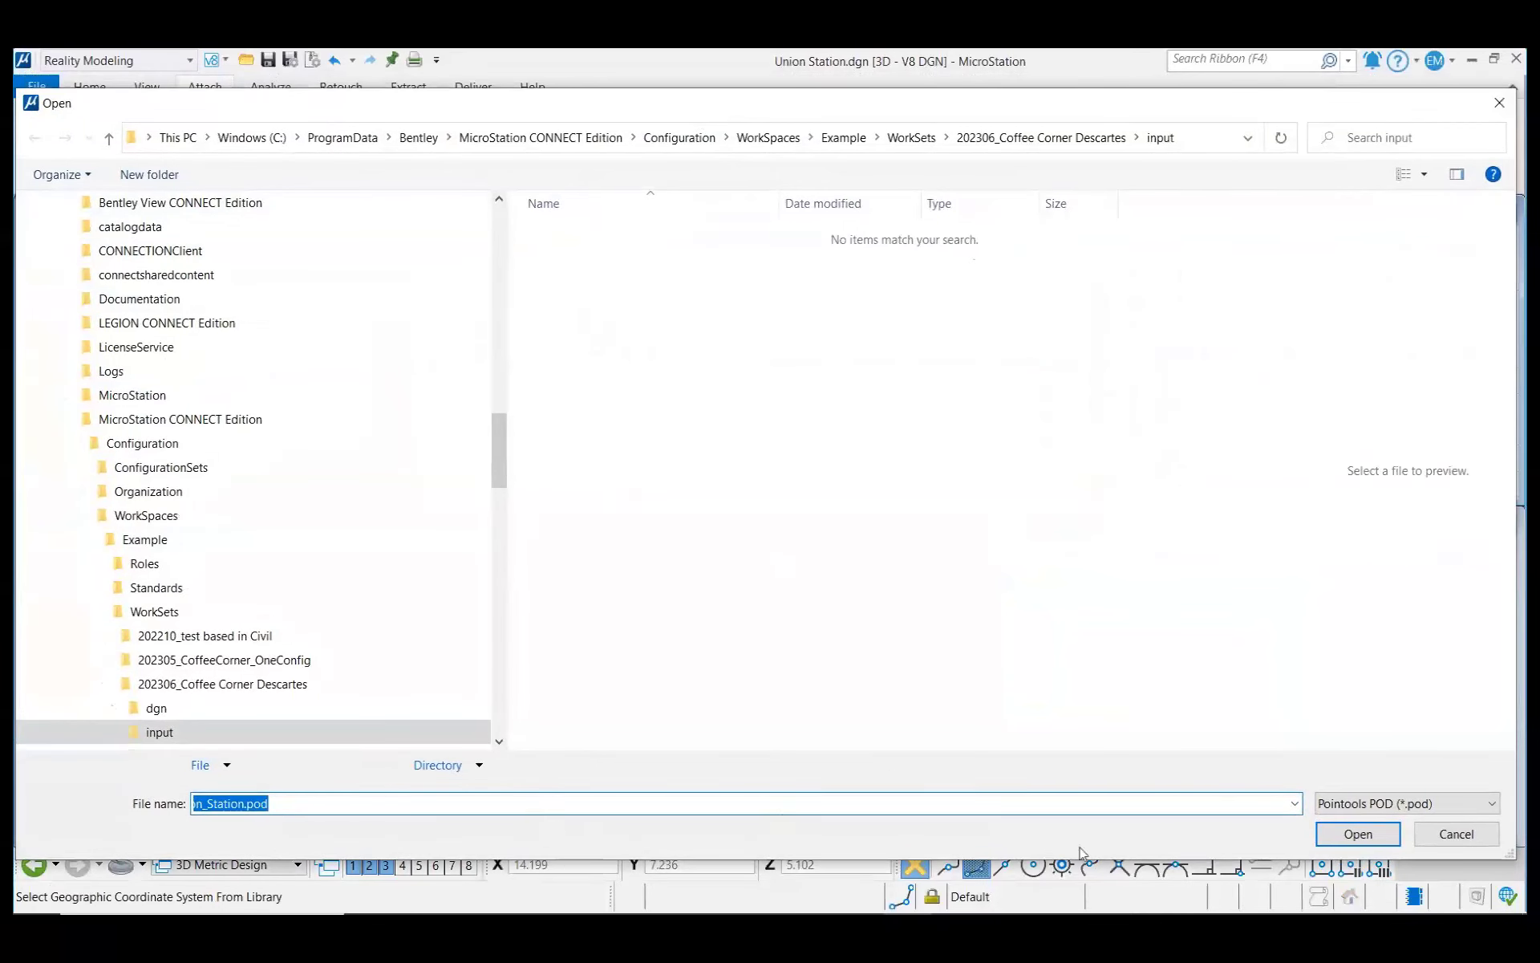
left_click(1396, 805)
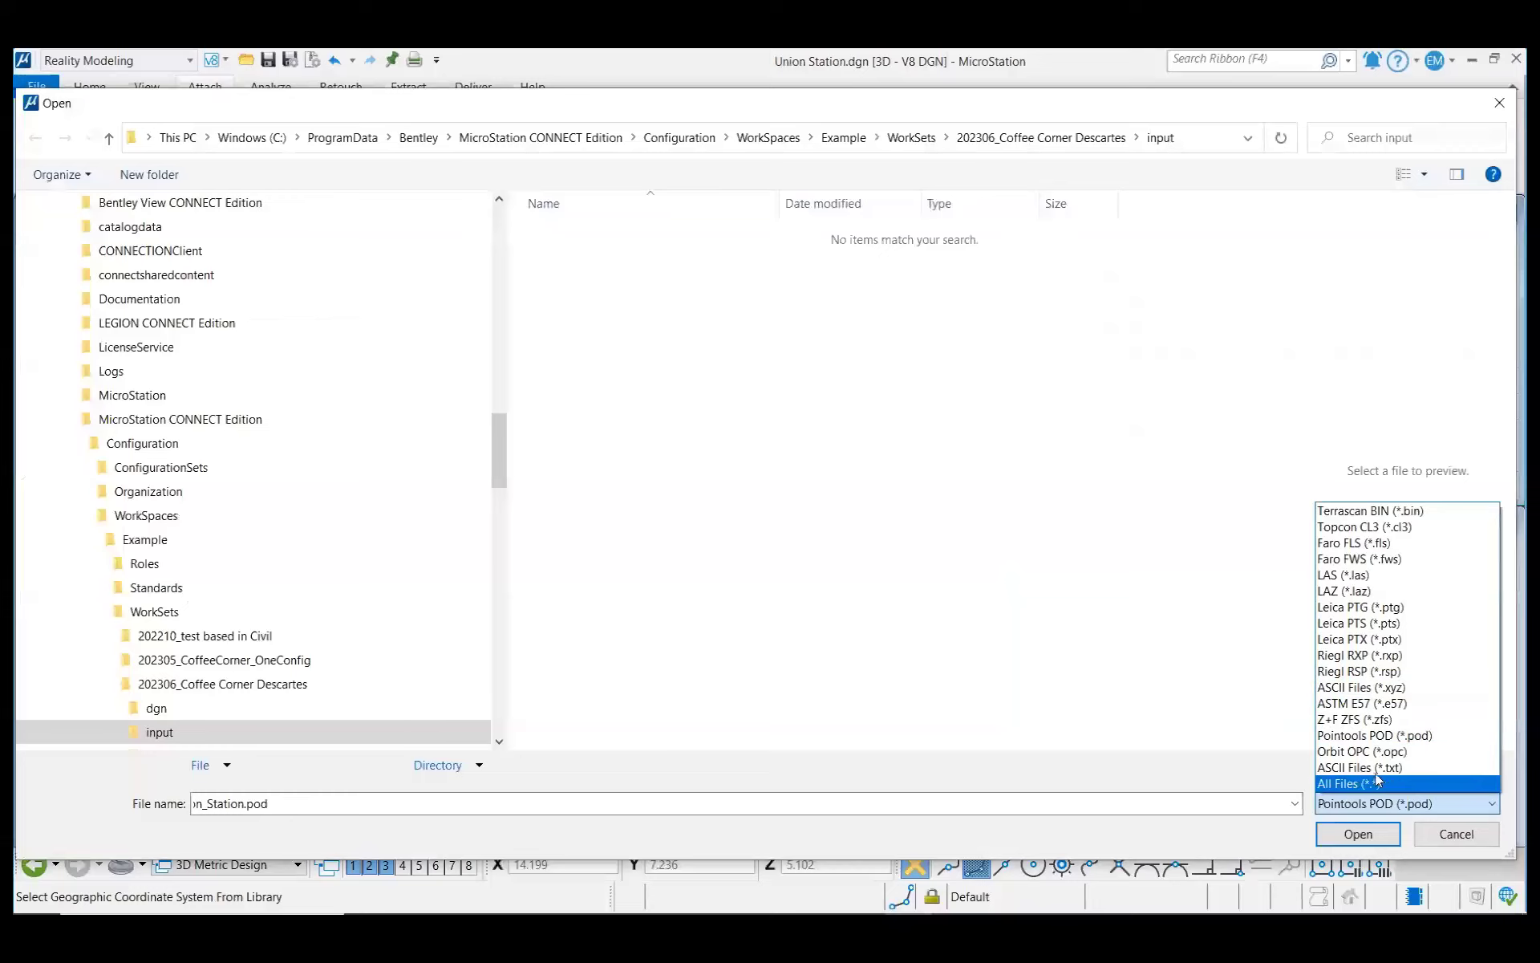
left_click(1394, 702)
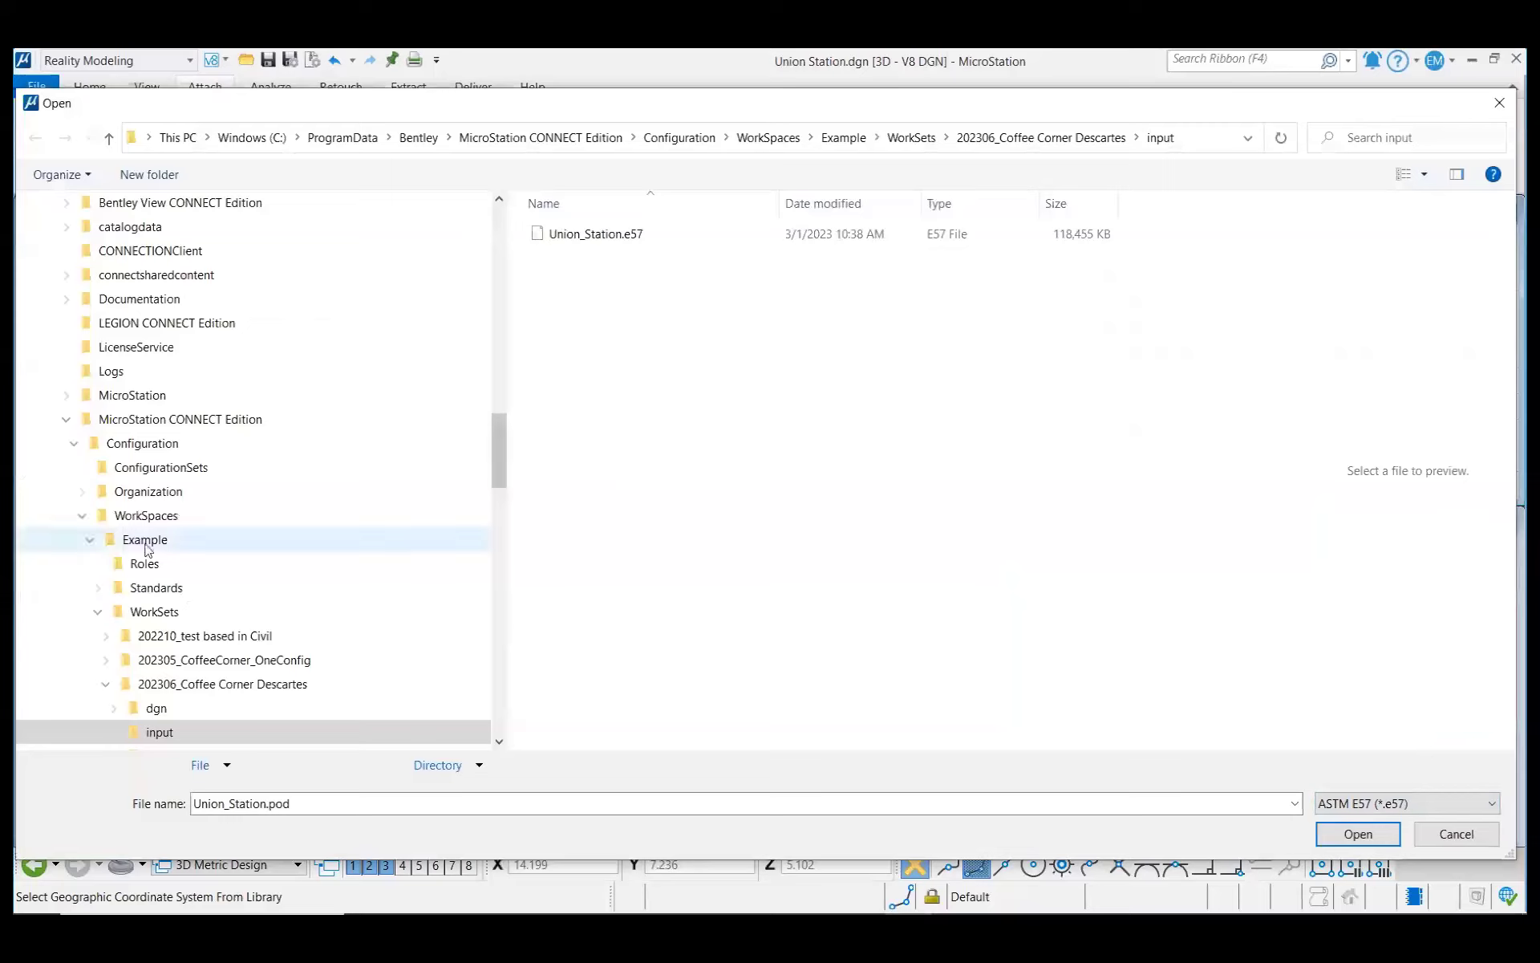
left_click(594, 244)
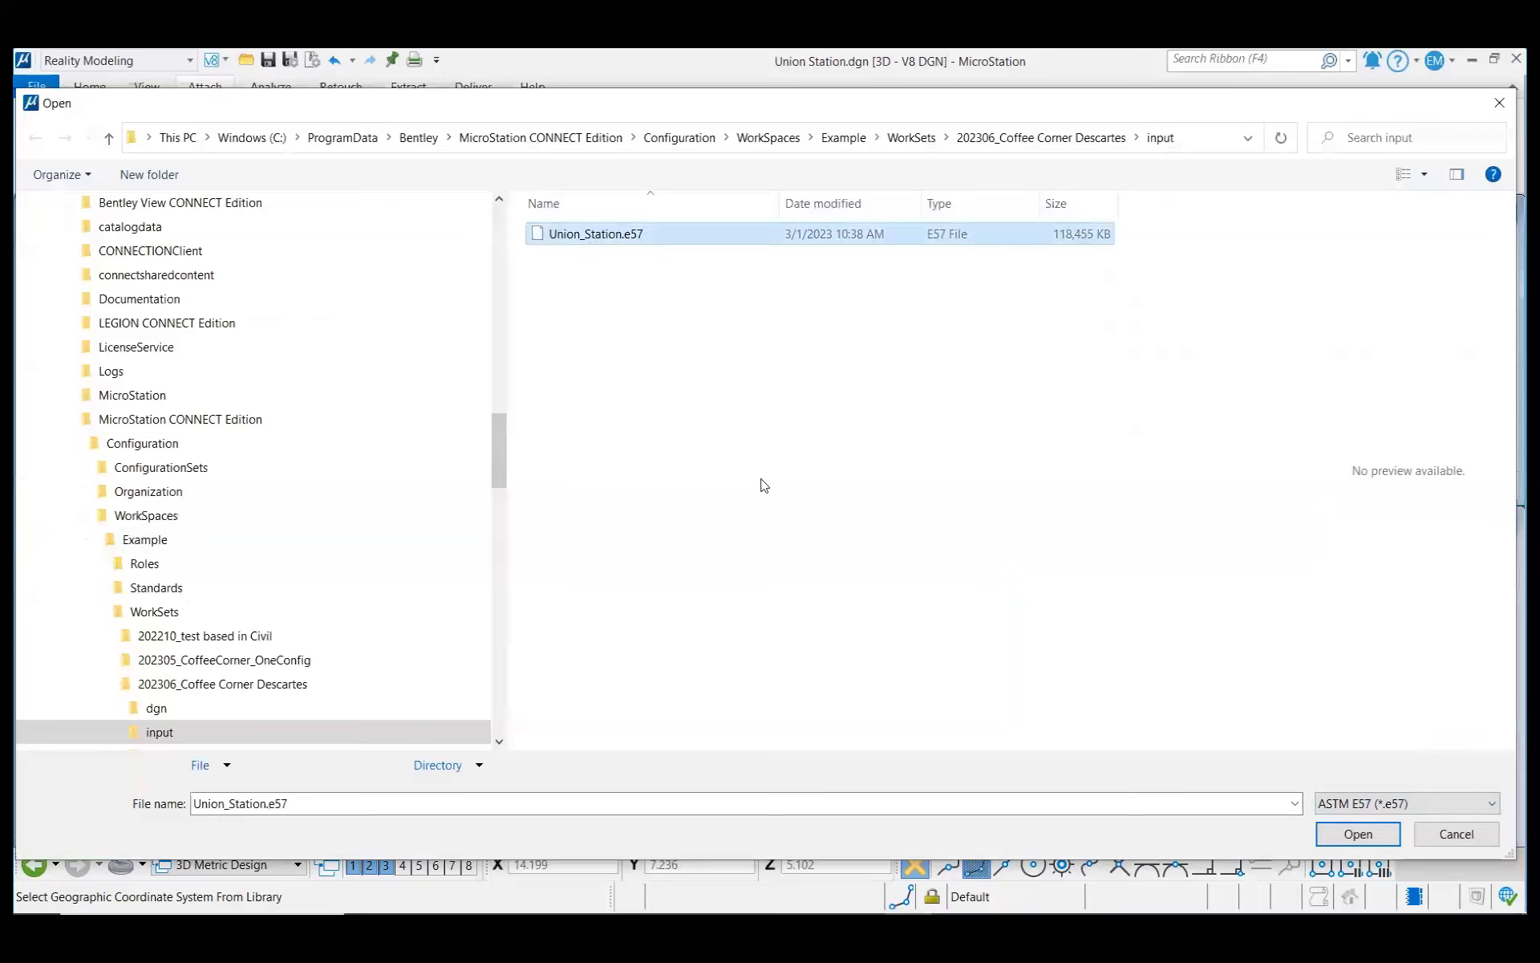
left_click(1352, 835)
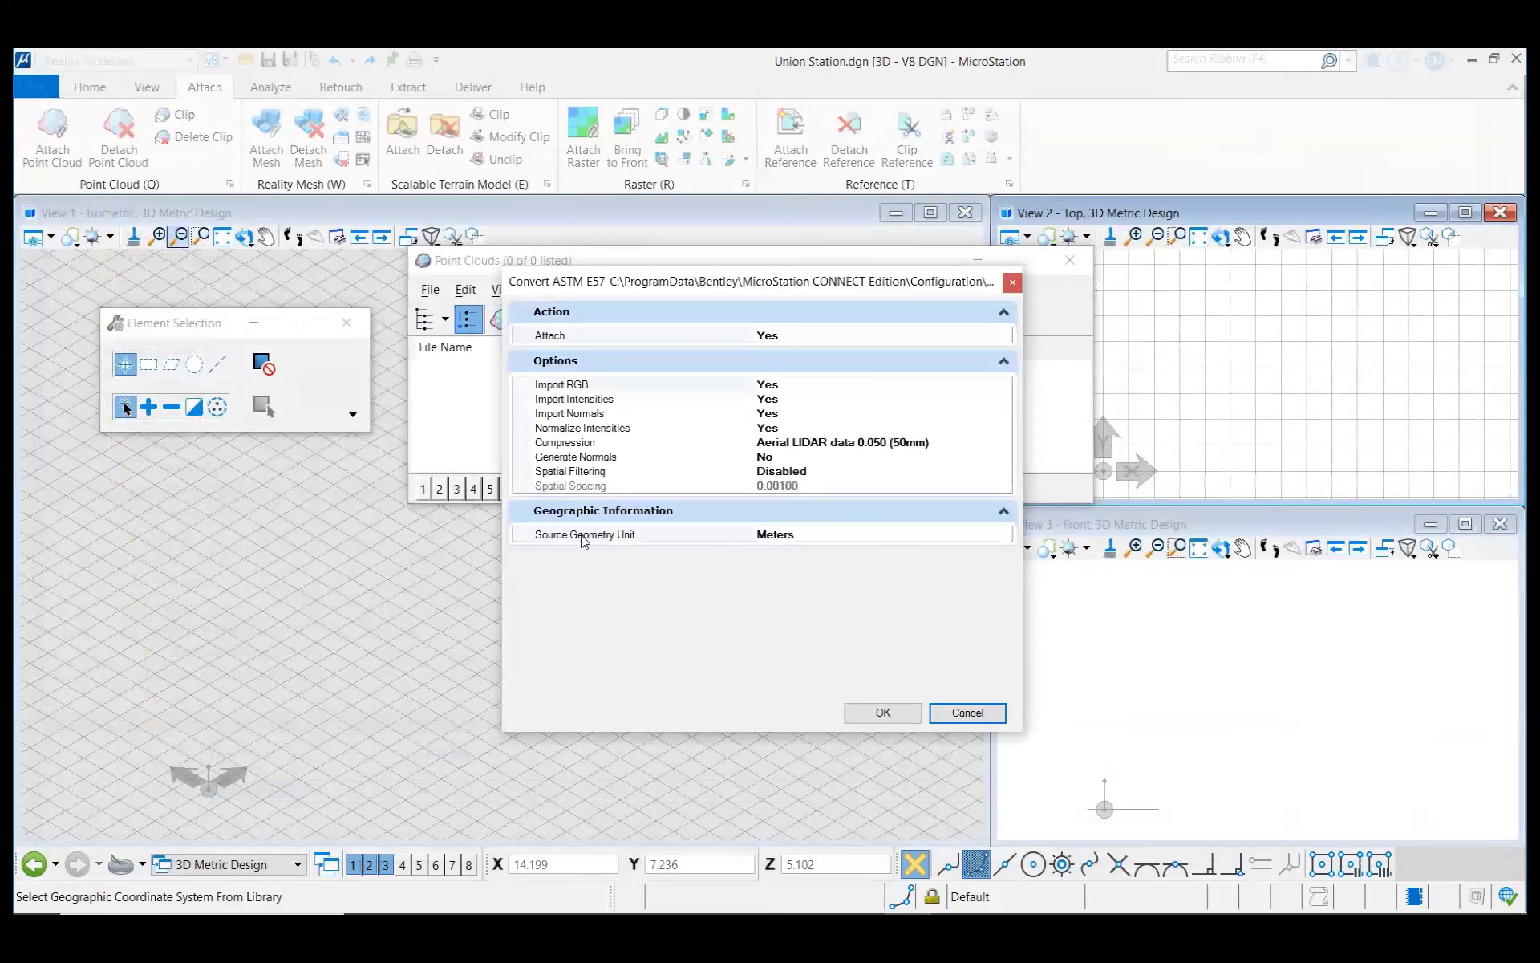
Step: Convert and attach the point cloud as Union_Station.pod with the current import options, and show it in full in View 1
left_click(882, 713)
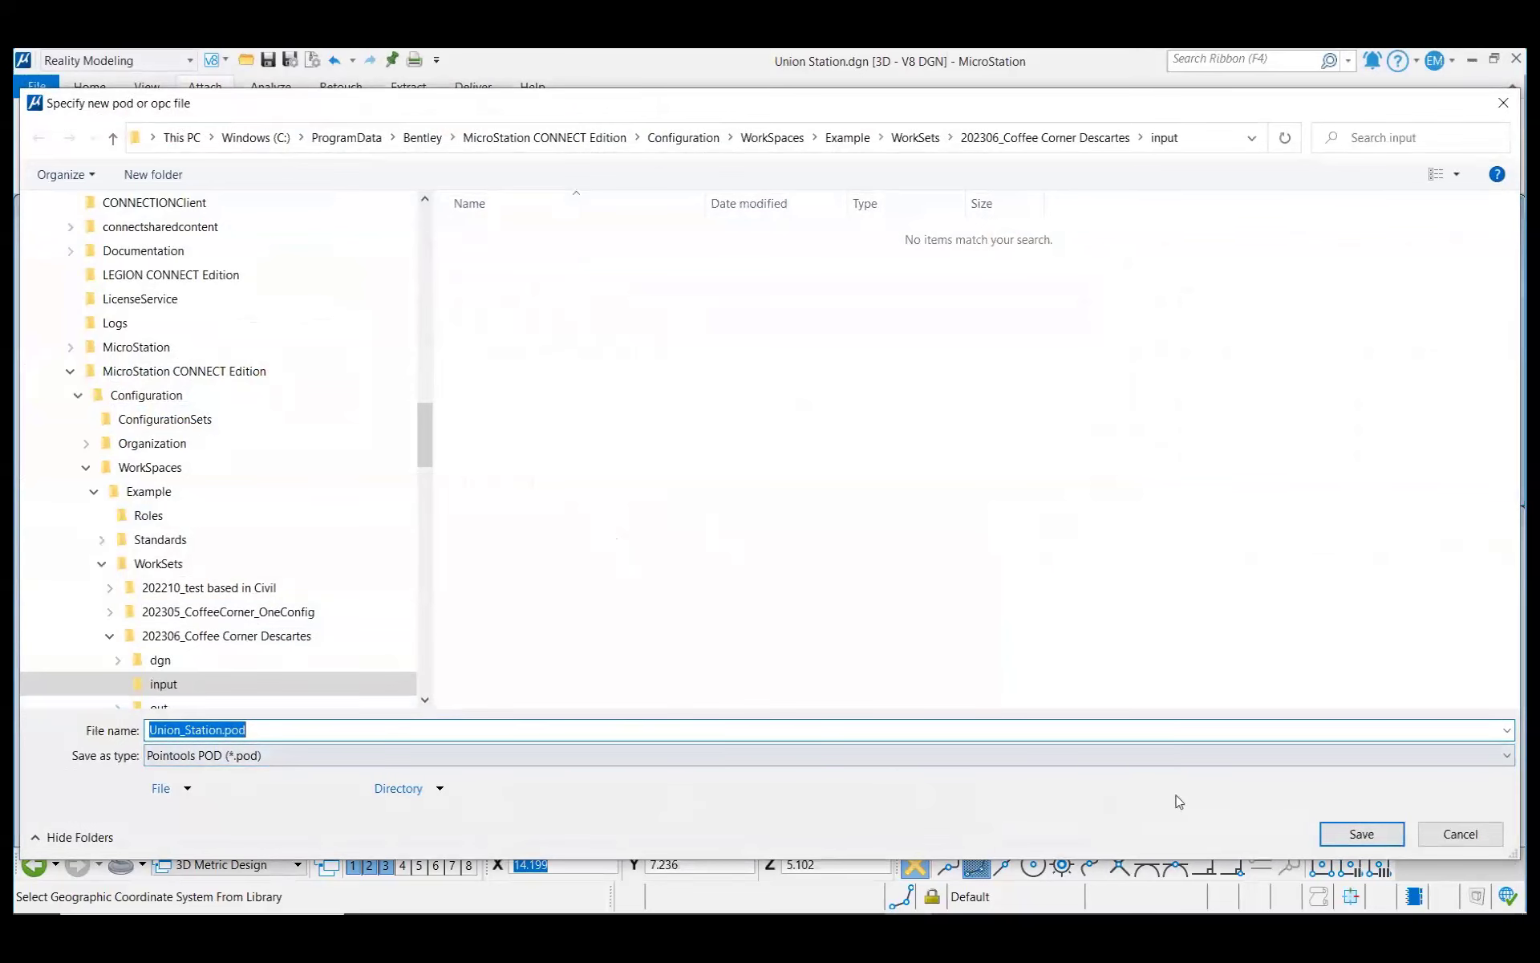
left_click(1361, 834)
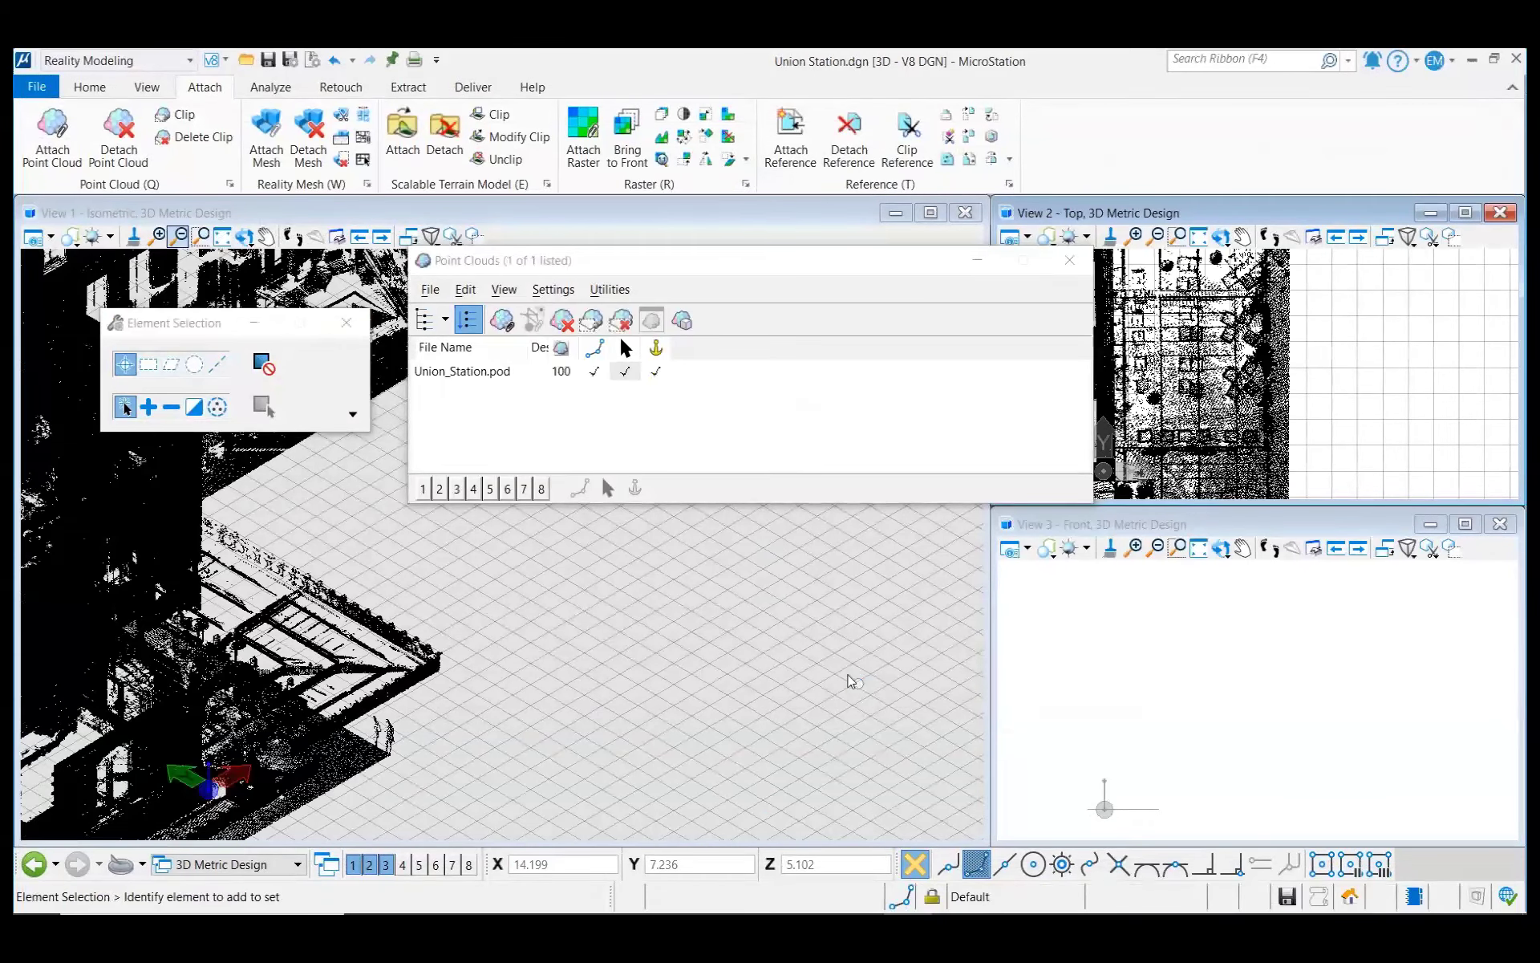
left_click(985, 264)
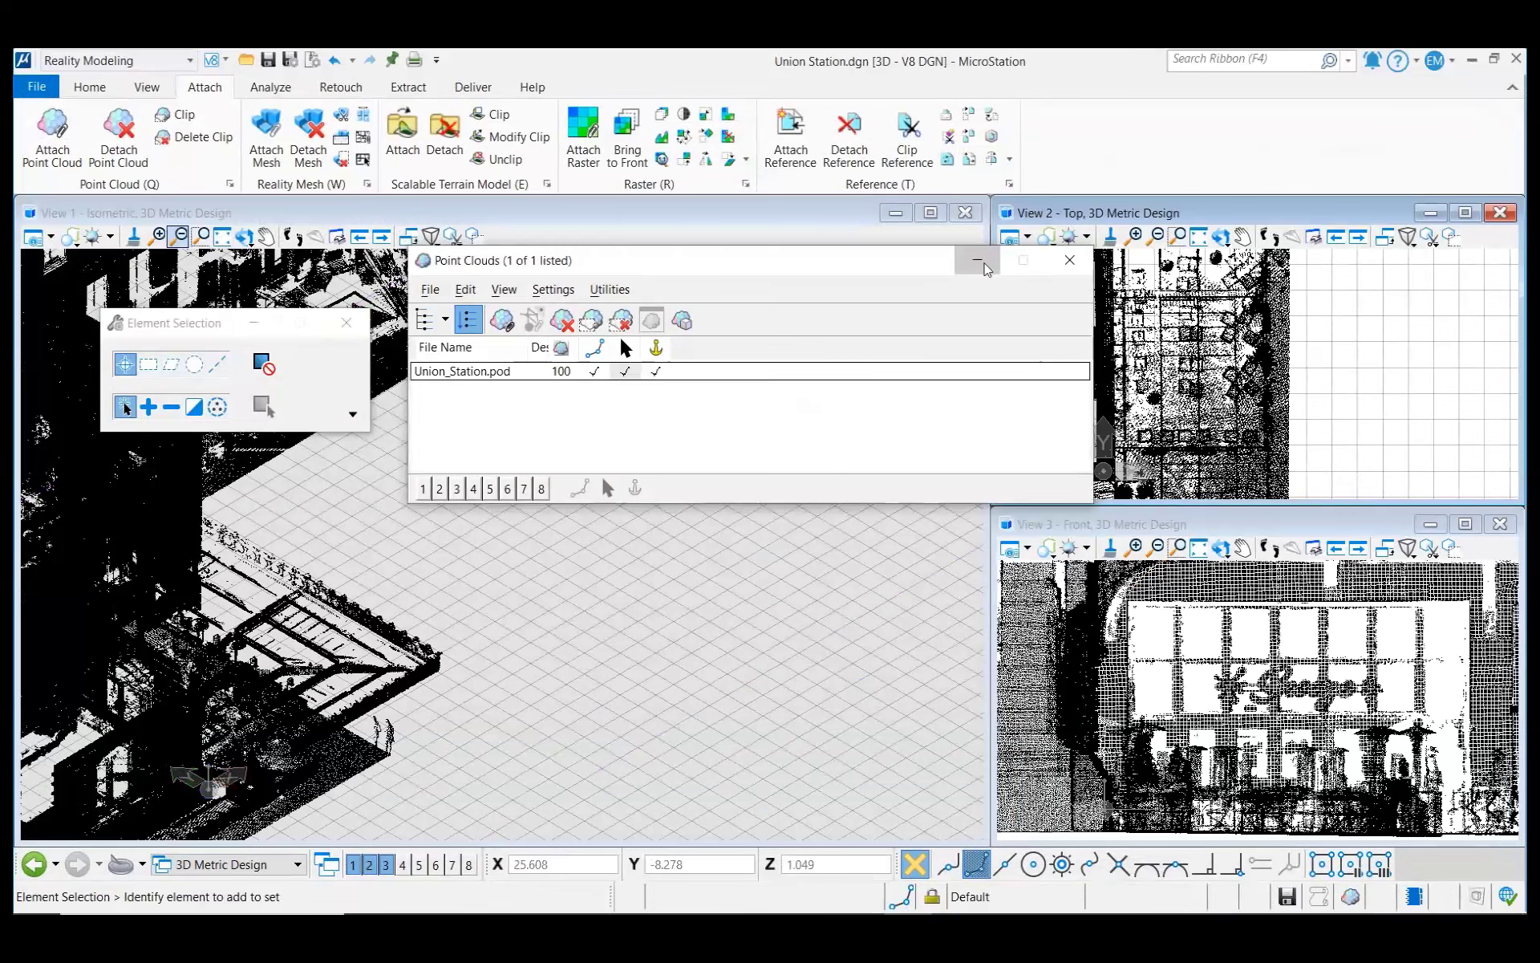
left_click(1069, 265)
scroll(678, 573, "down", 2)
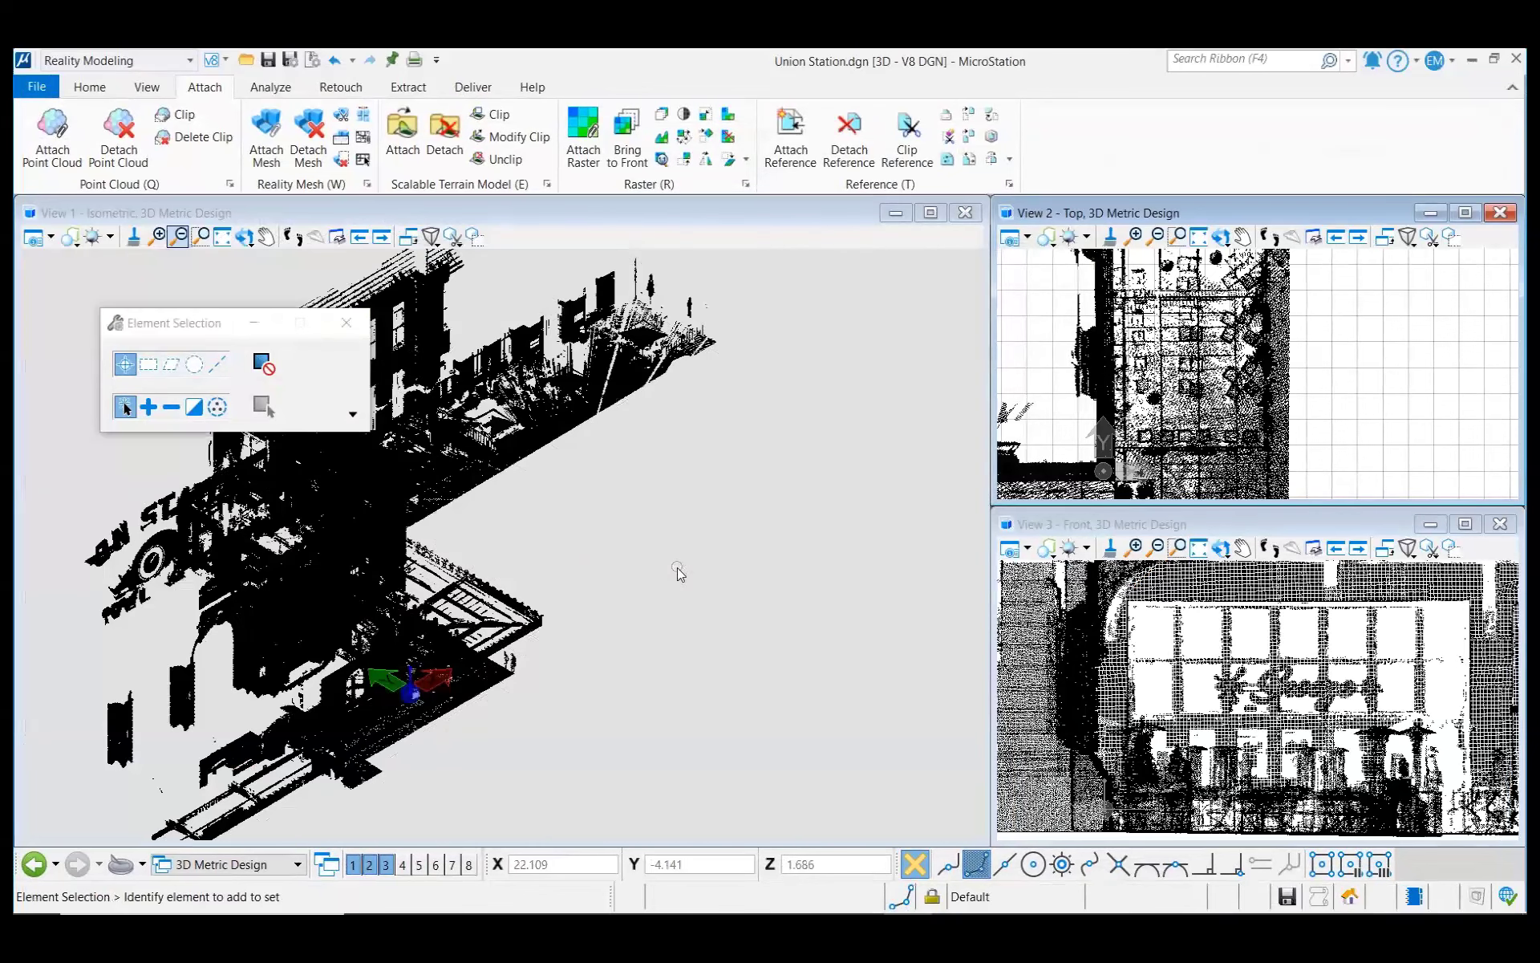
left_click(222, 237)
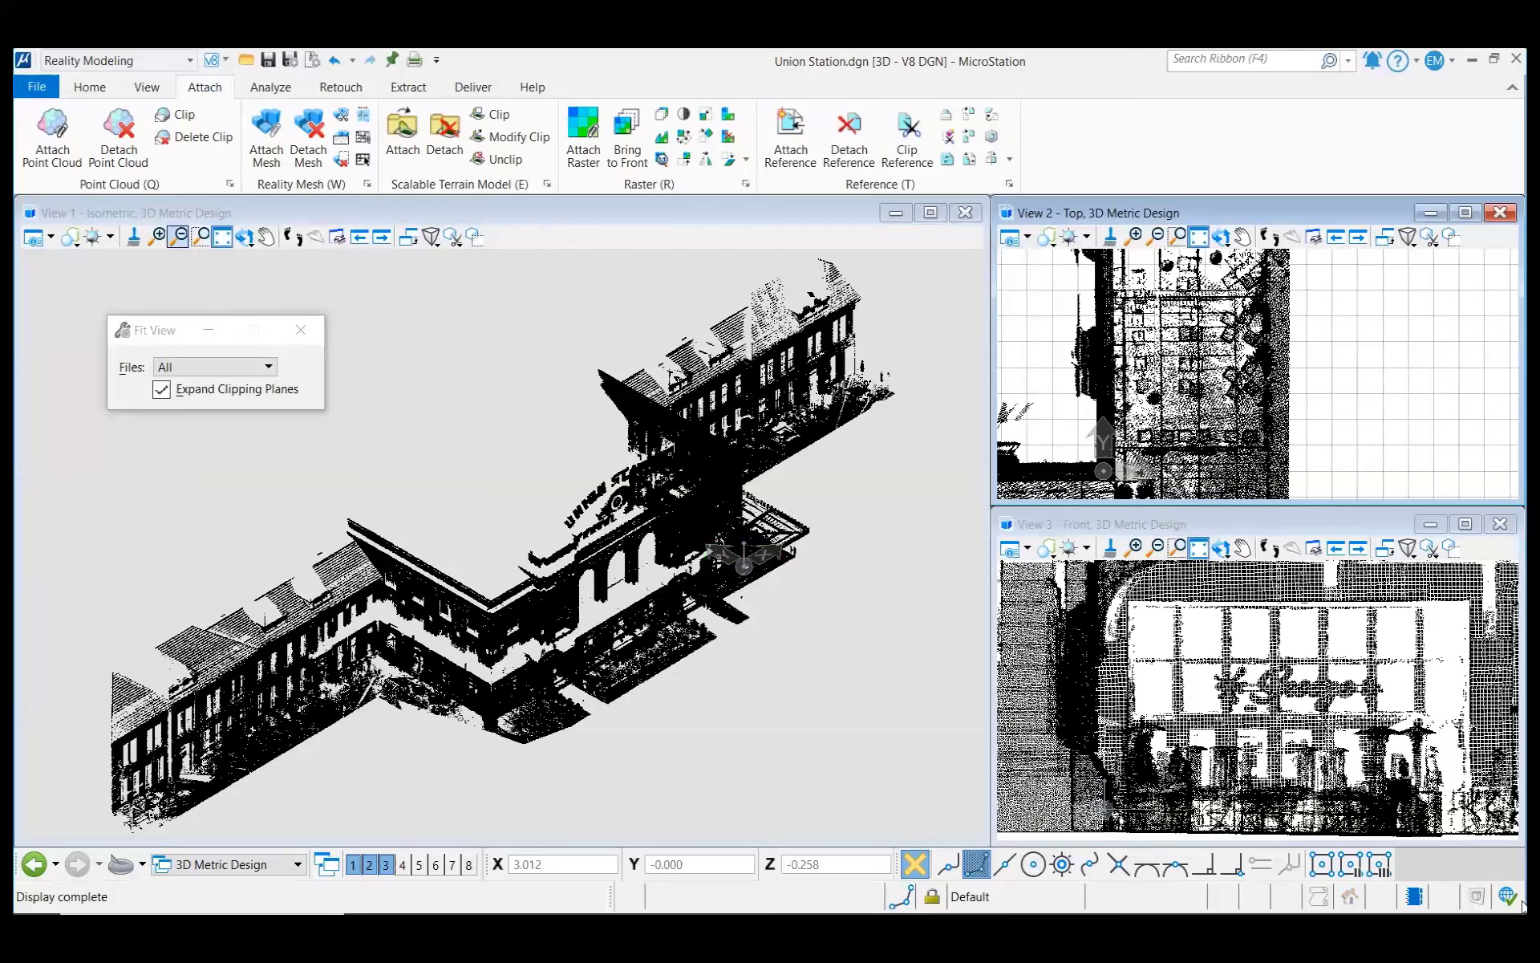
Step: Assign the projected North American coordinate system EPSG:2163 - US National Atlas Equal Area to the Union_Station.pod point cloud
left_click(231, 183)
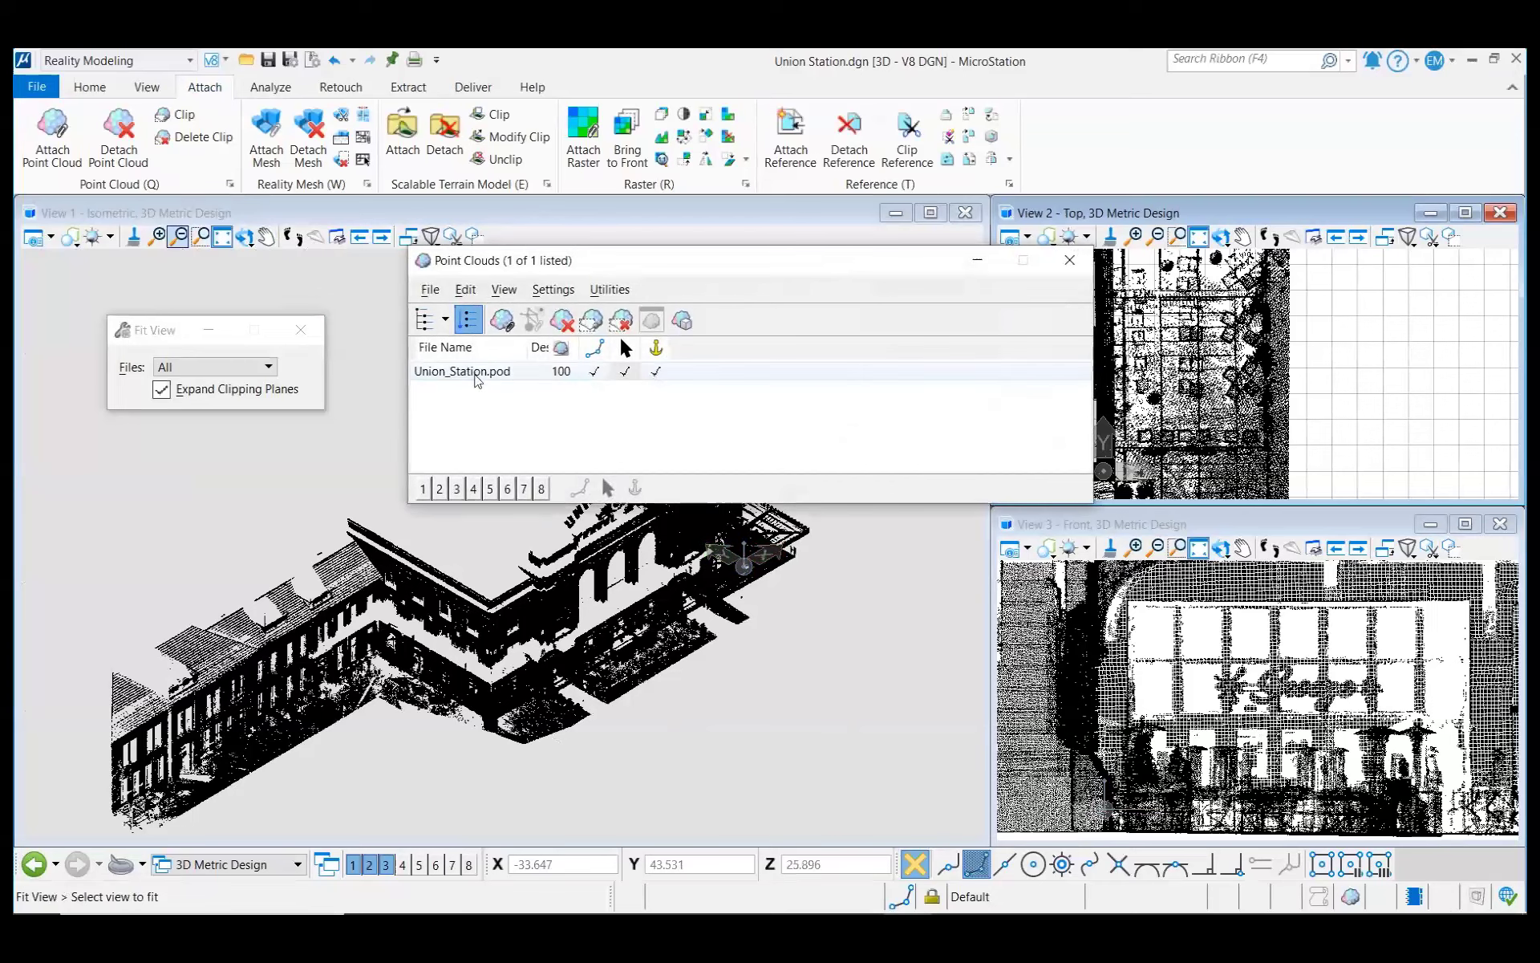
right_click(475, 375)
mouse_move(586, 374)
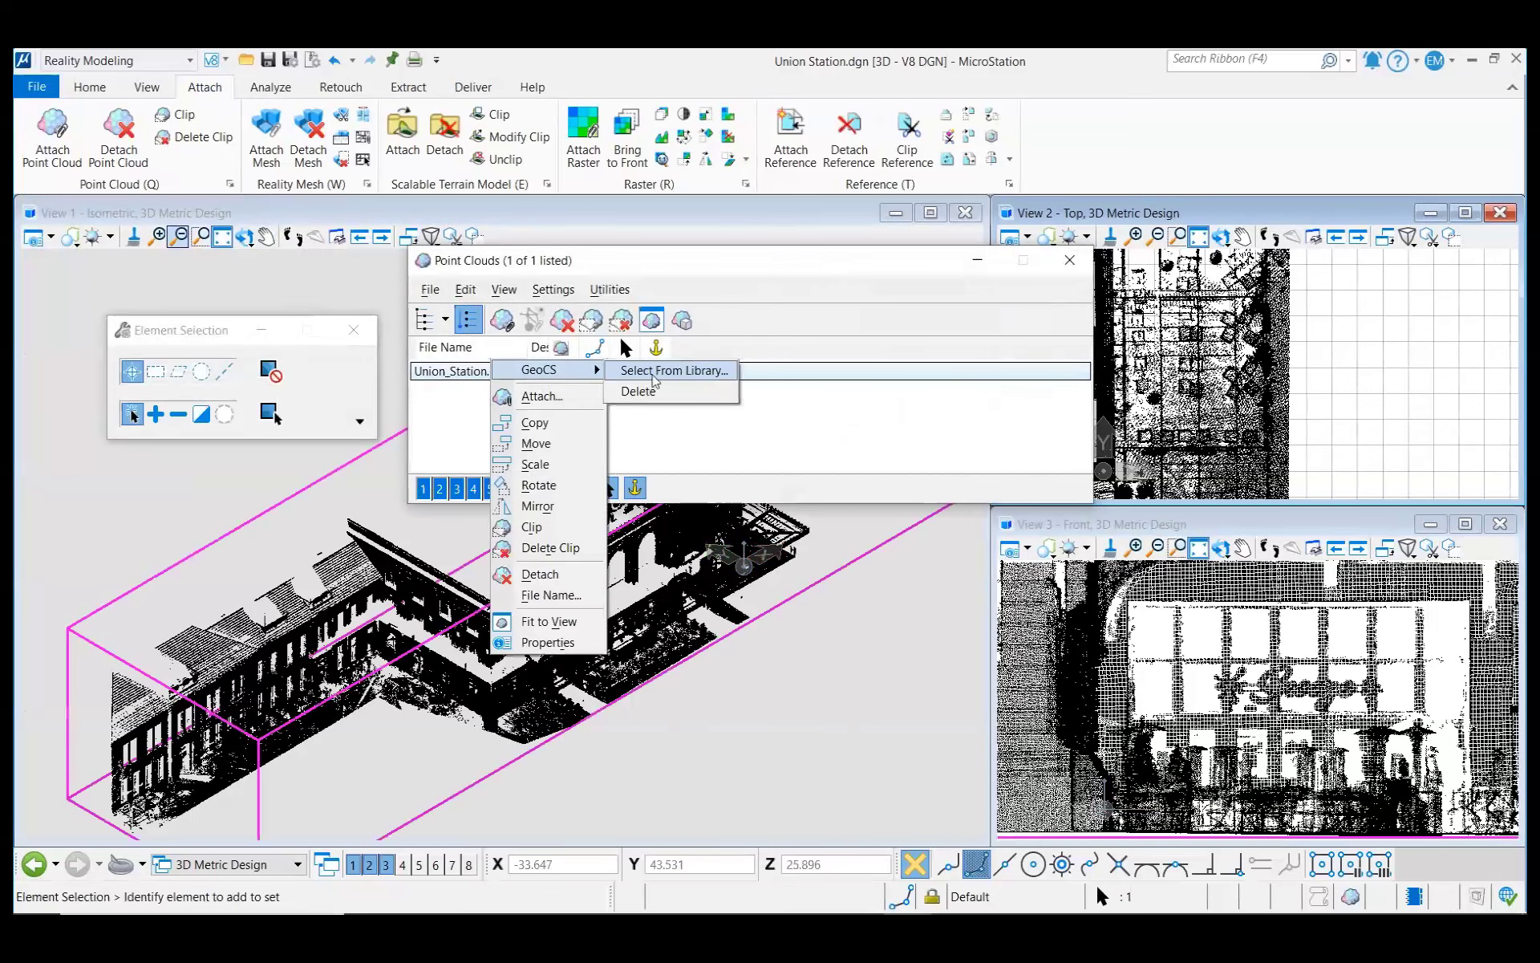
left_click(658, 374)
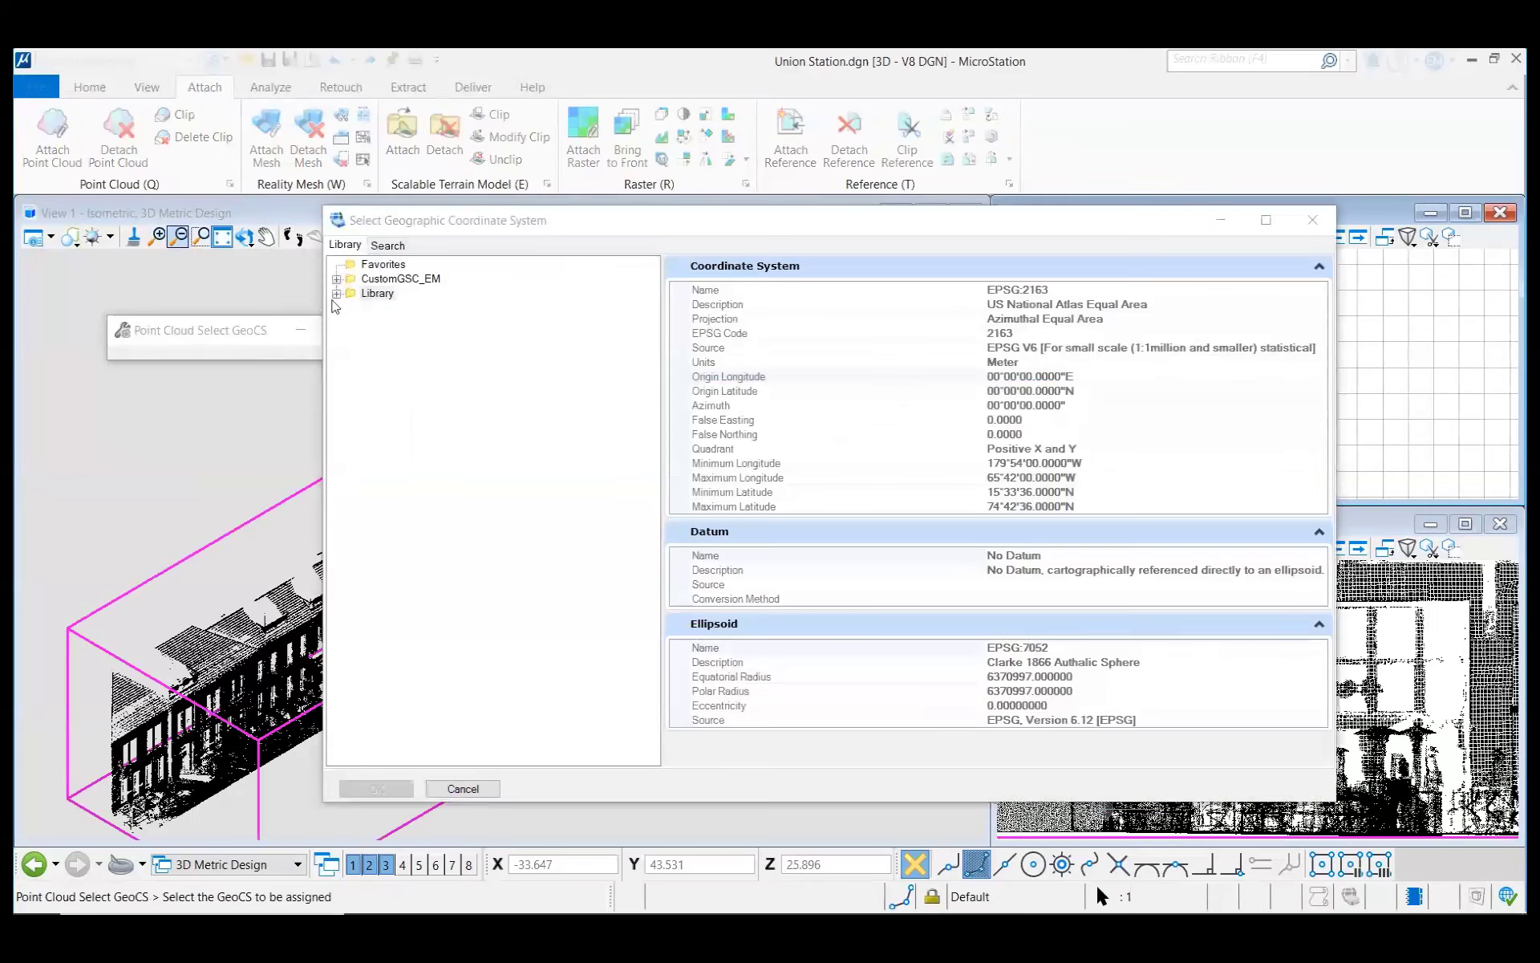
left_click(337, 293)
left_click(351, 308)
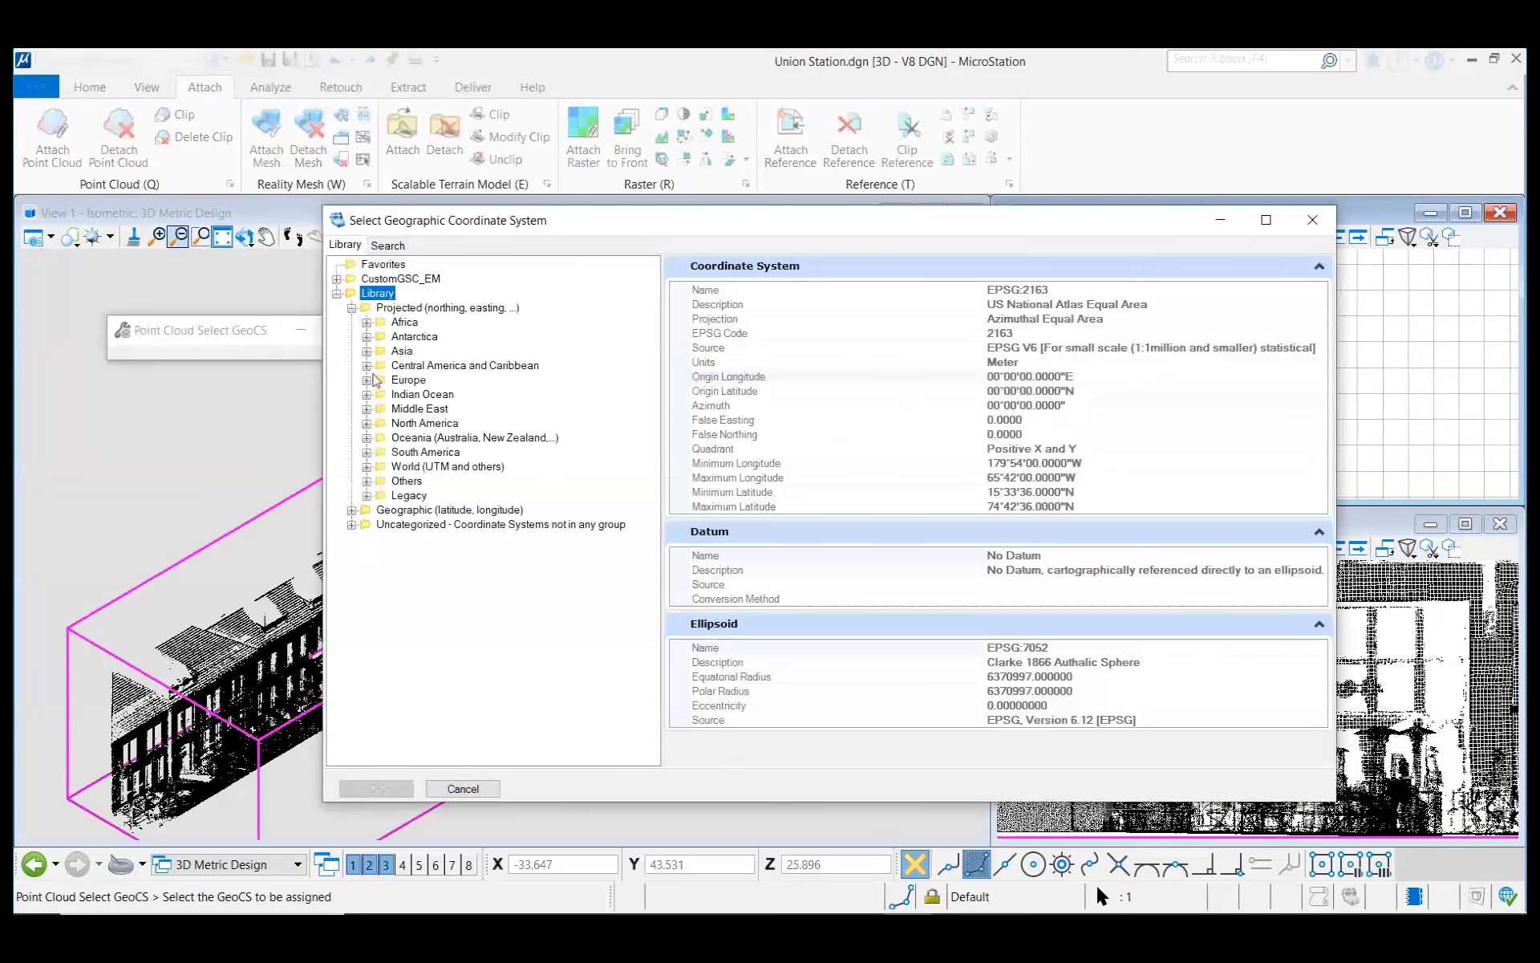
left_click(367, 423)
left_click(434, 497)
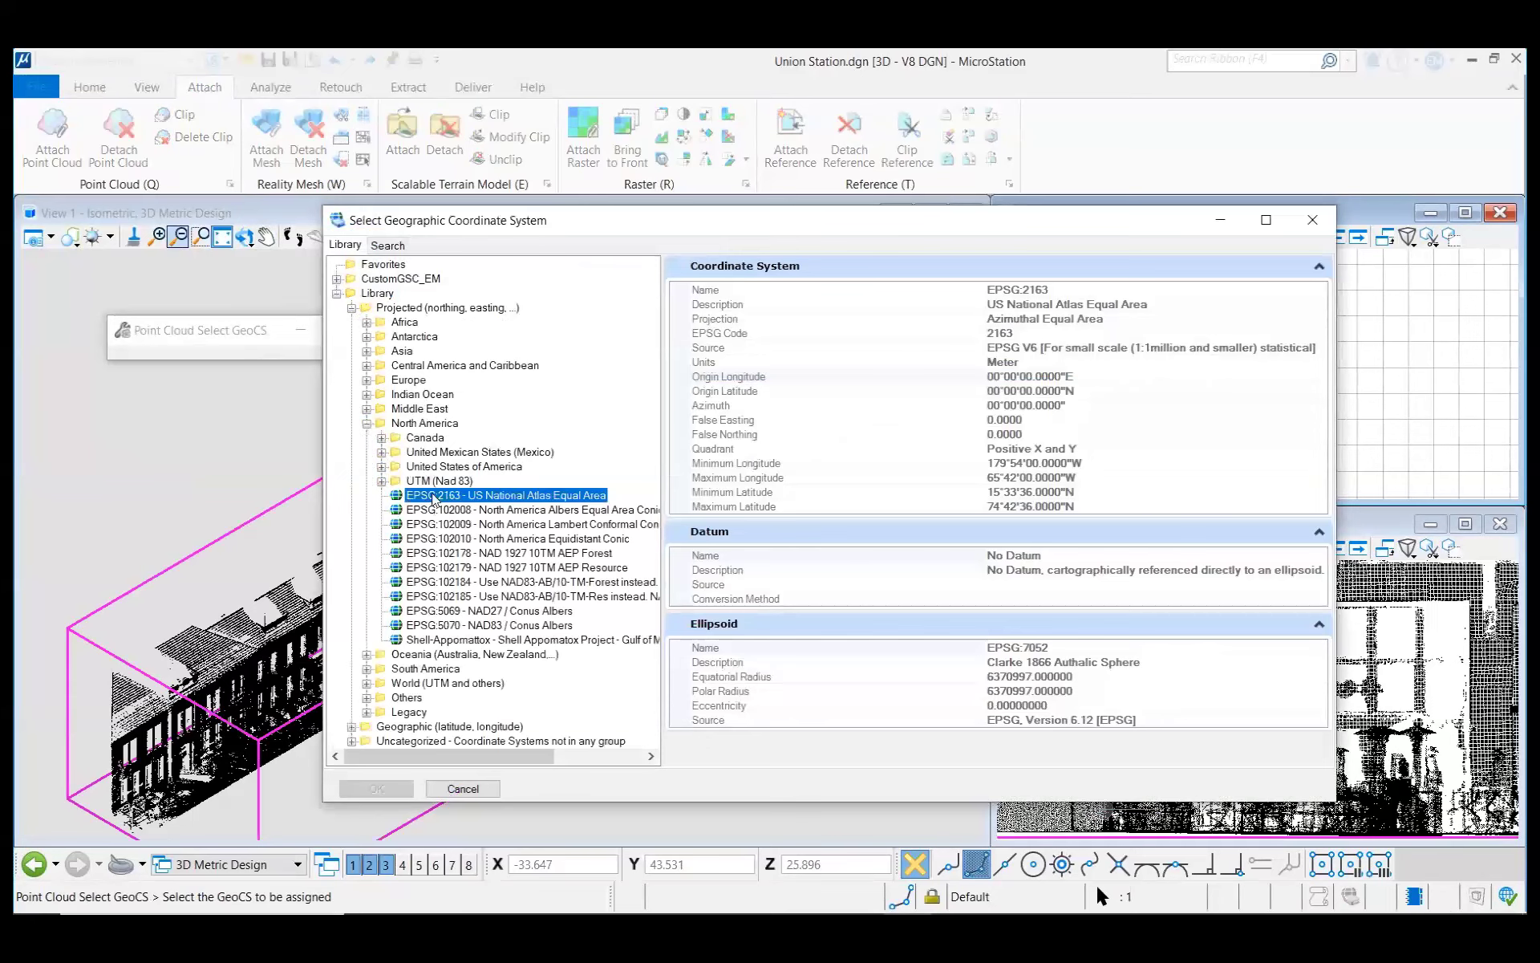
left_click(398, 791)
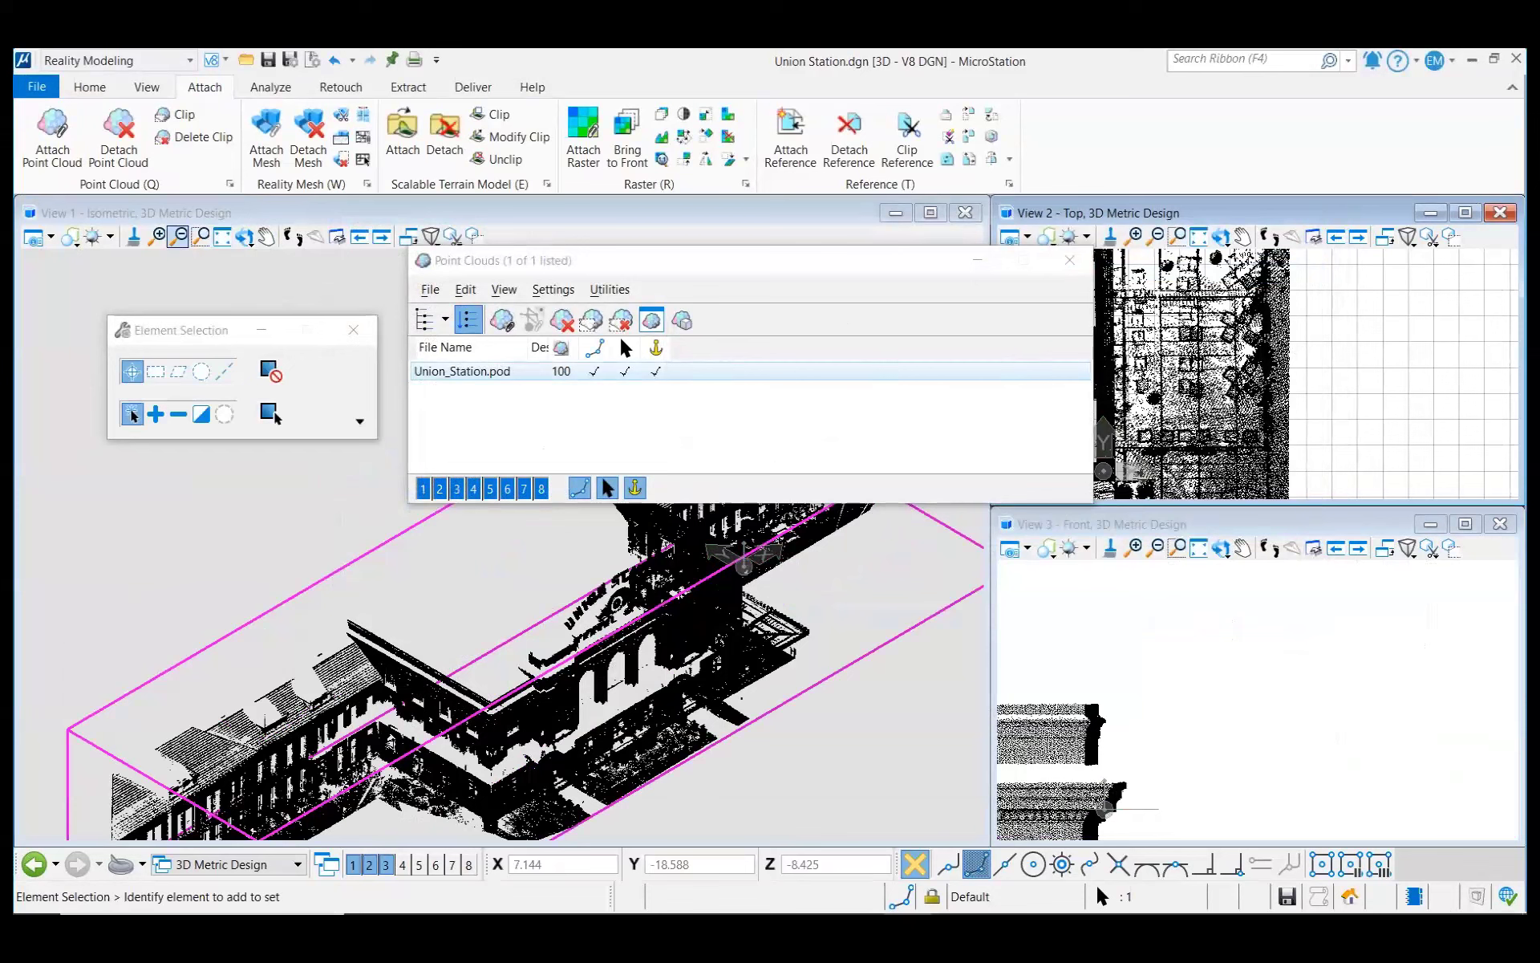
left_click(1290, 548)
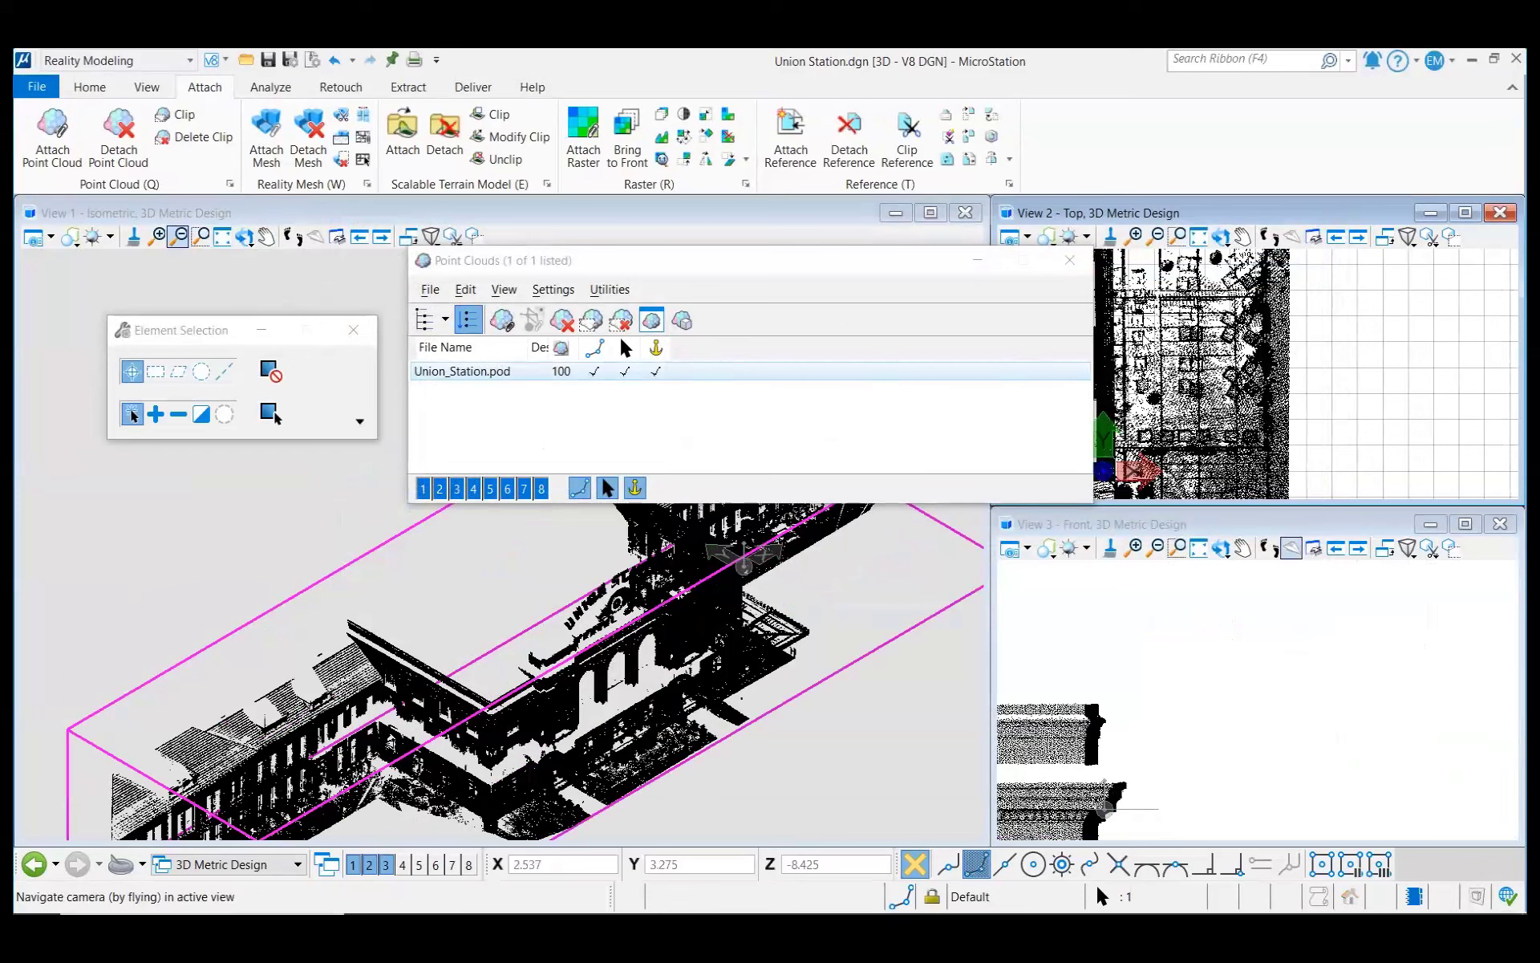
left_click(1069, 260)
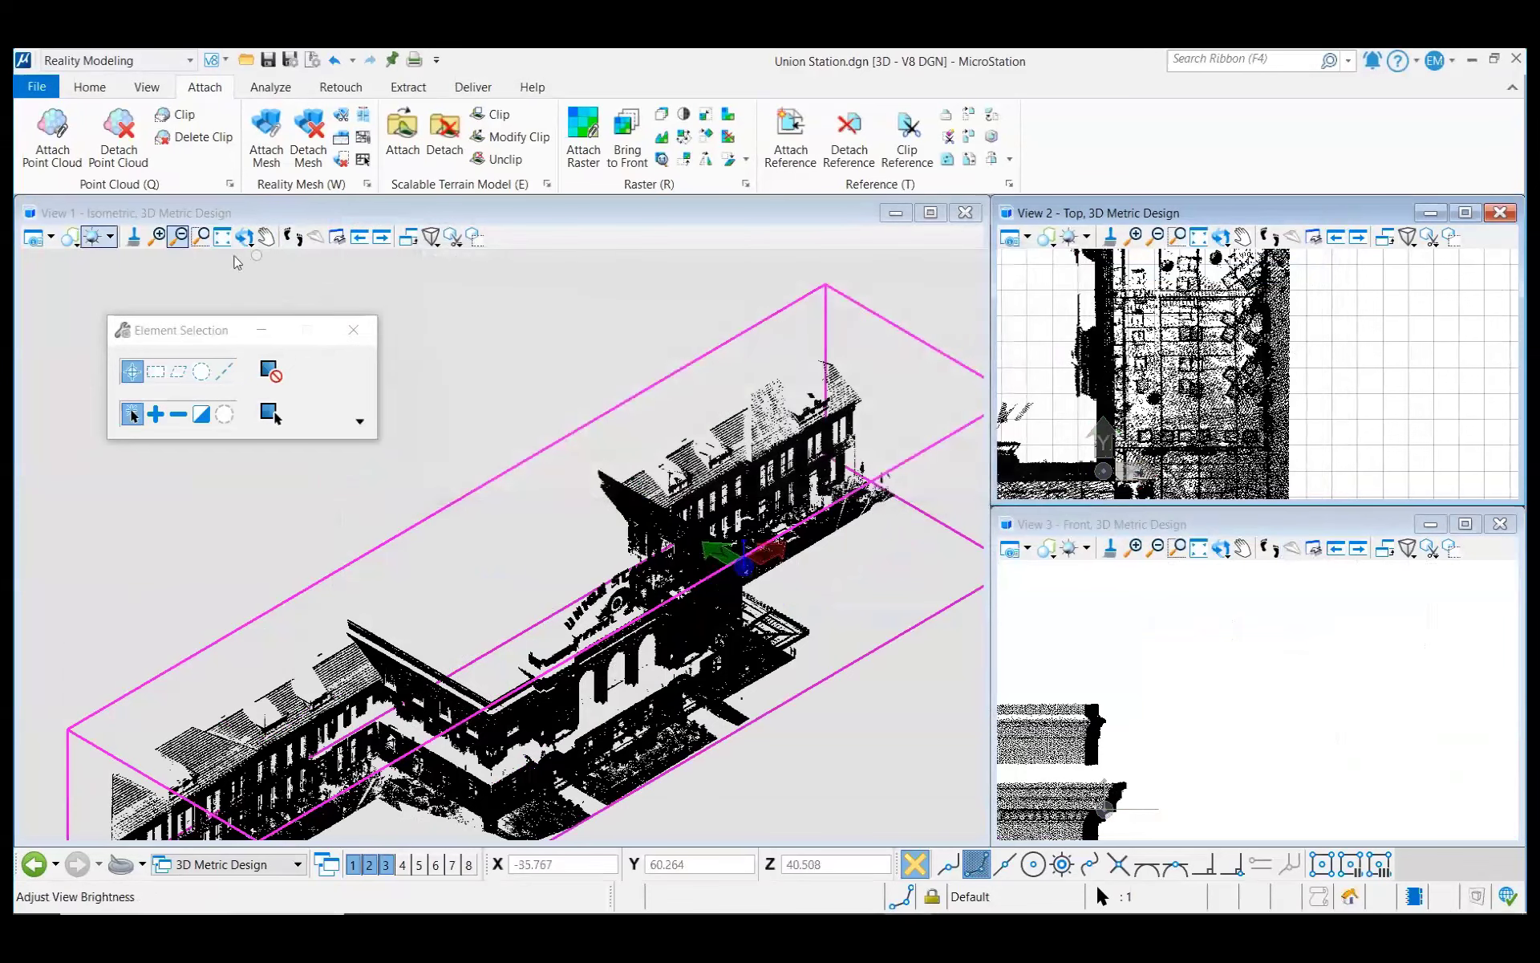
Step: Set View 1's point cloud style to RGB Color and move the view attributes clear of the model
left_click(33, 236)
left_click(462, 799)
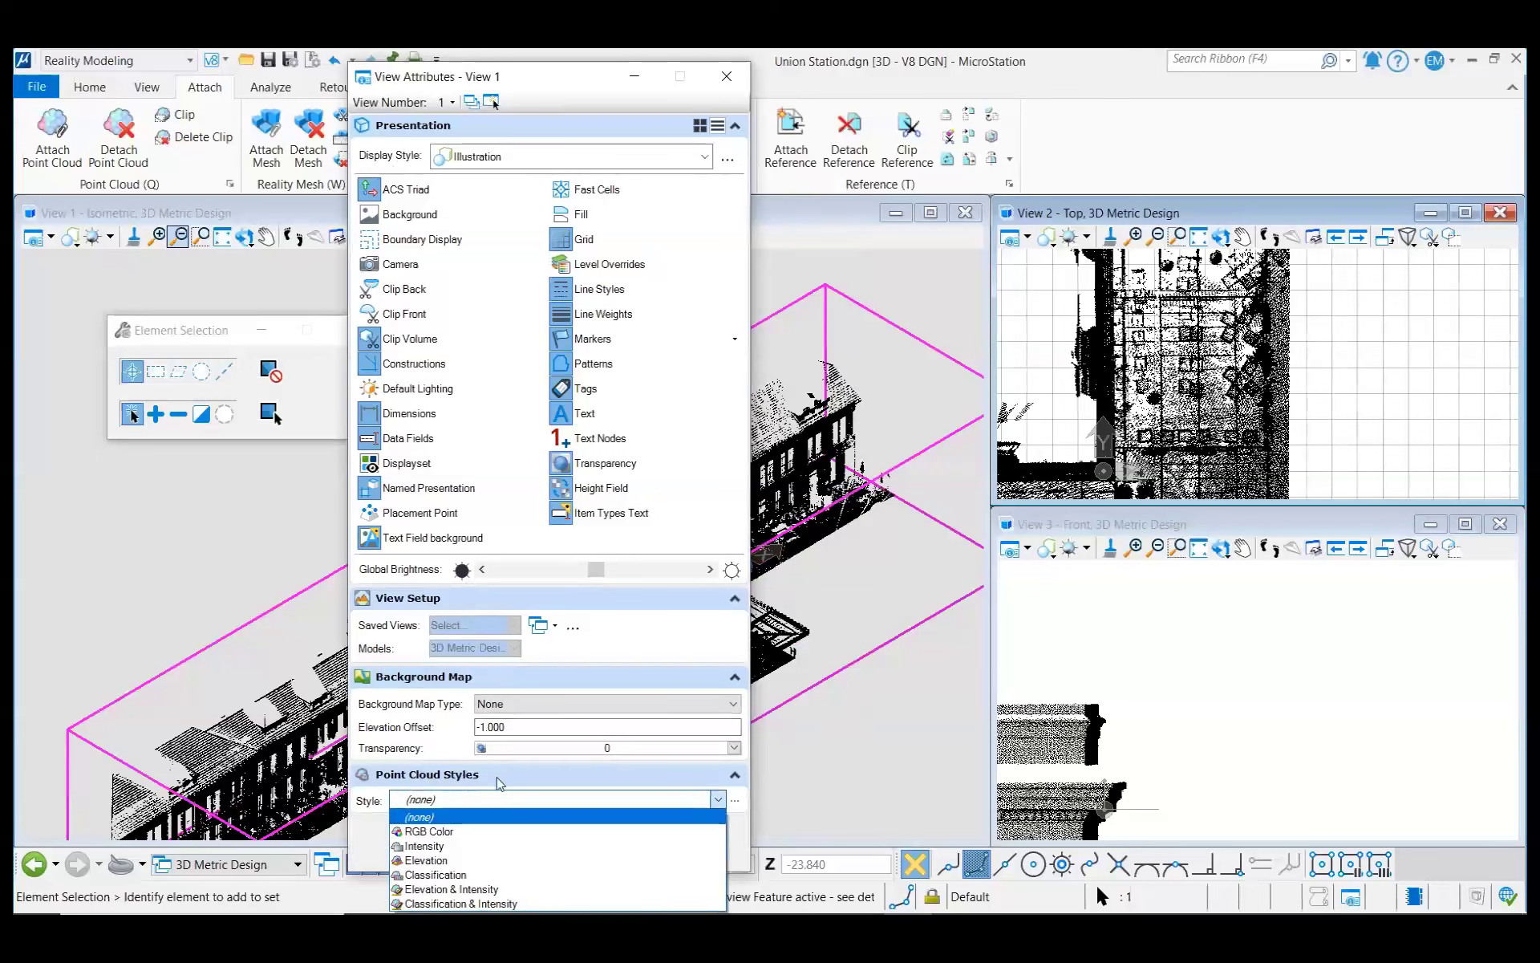
left_click(461, 831)
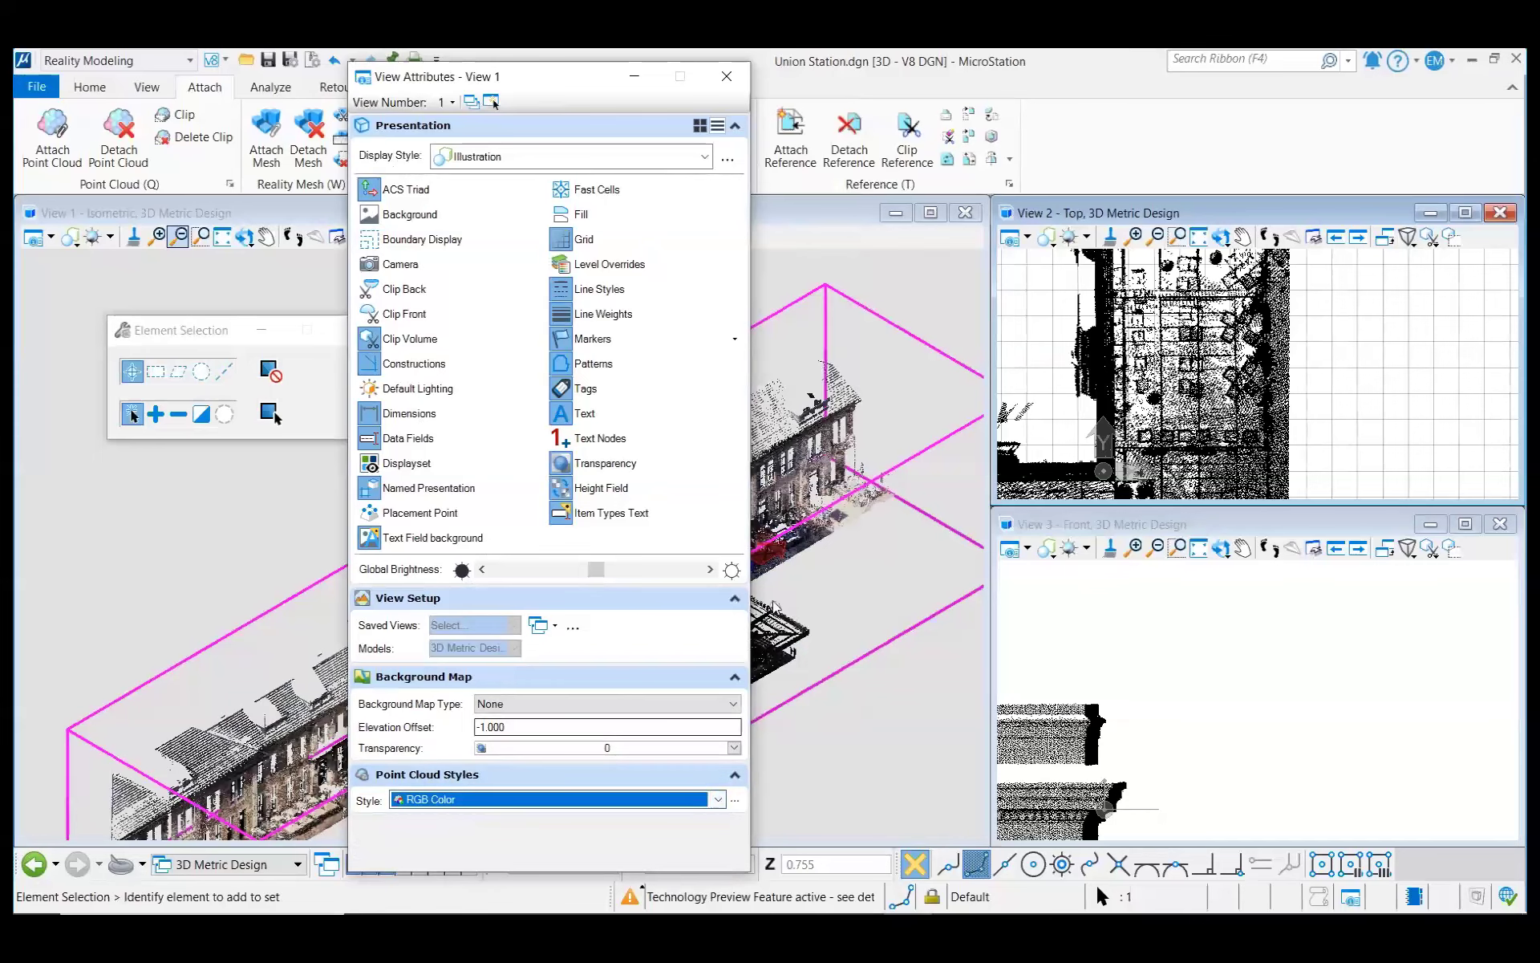
left_click_drag(642, 80, 1241, 77)
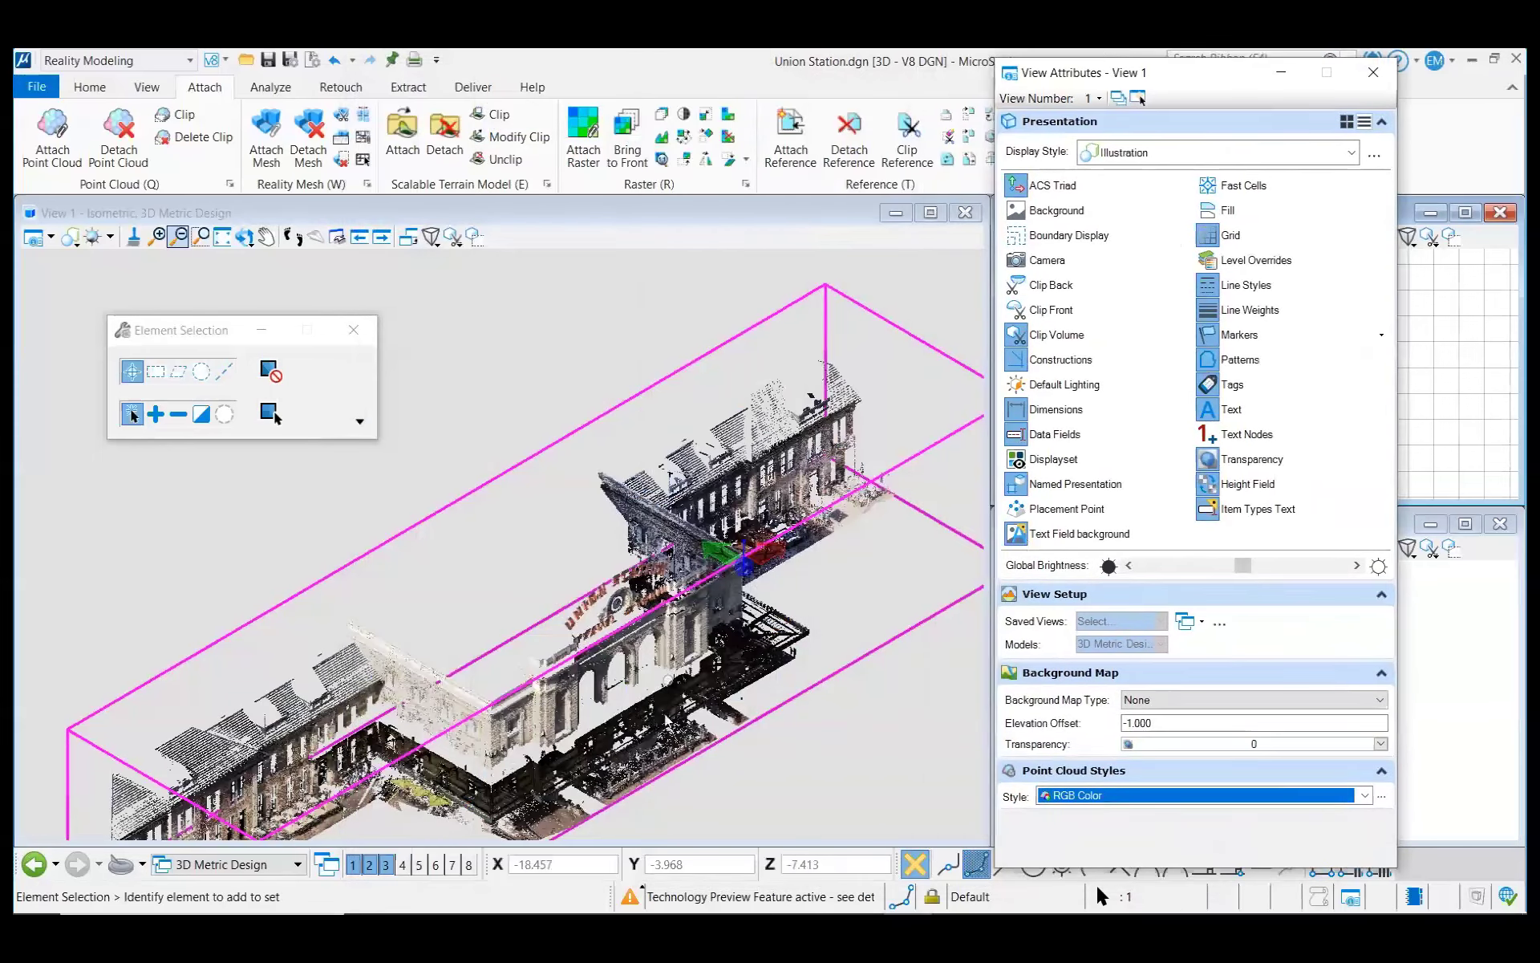
Step: Display View 1's point cloud with the Intensity style and inspect the station facade and lower building corner
scroll(665, 718, "up", 3)
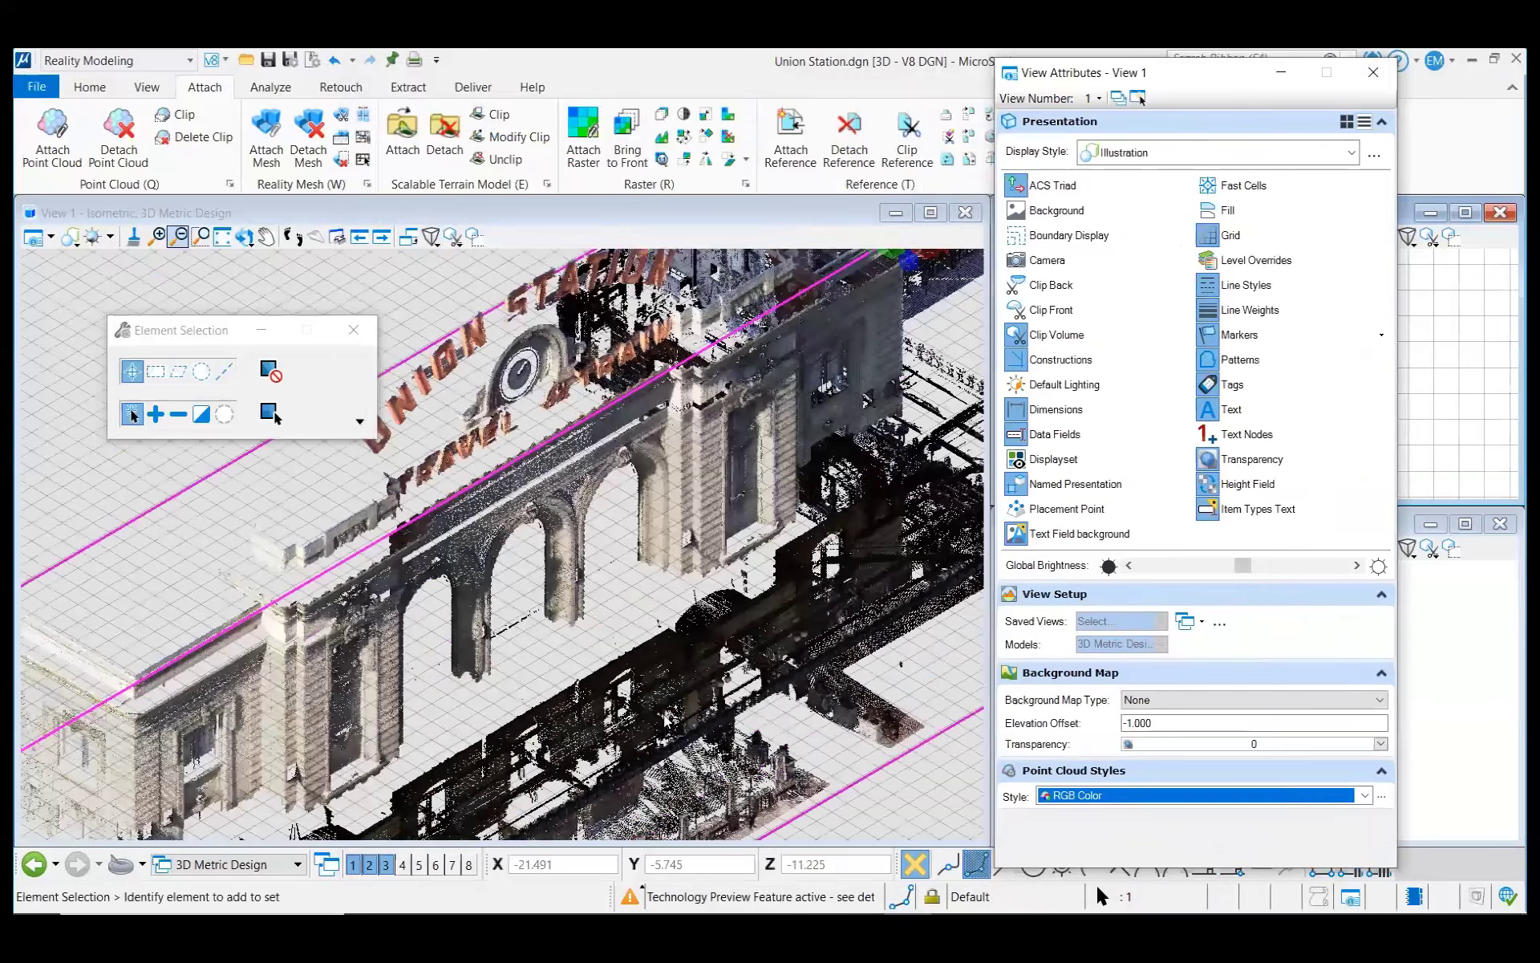
middle_click_drag(668, 716, 868, 452)
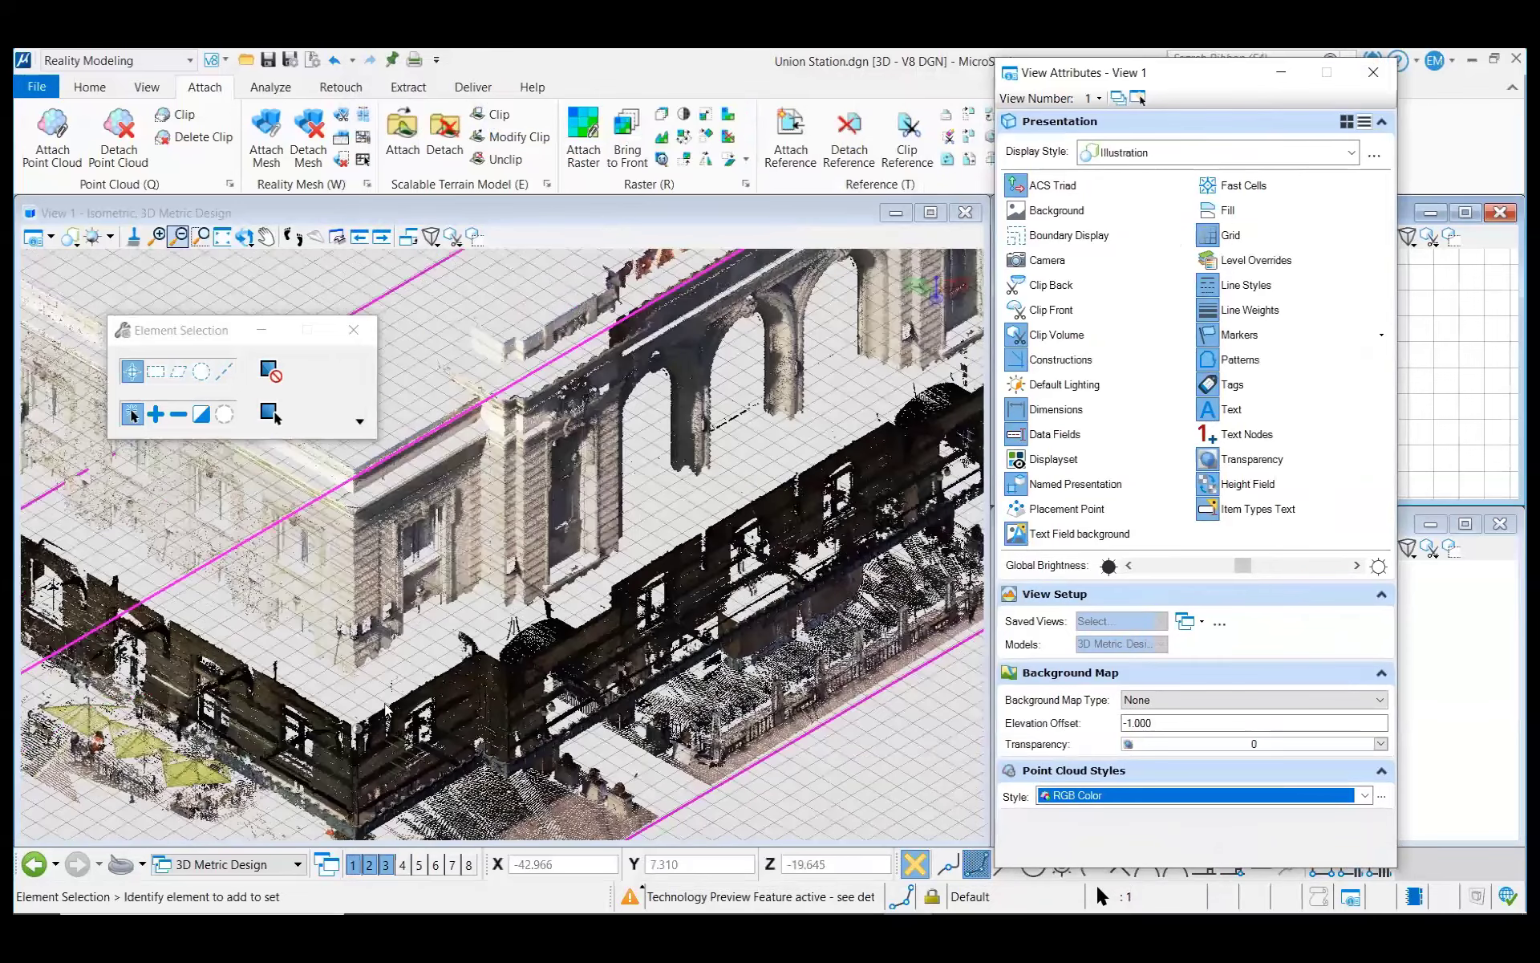
scroll(234, 716, "up", 2)
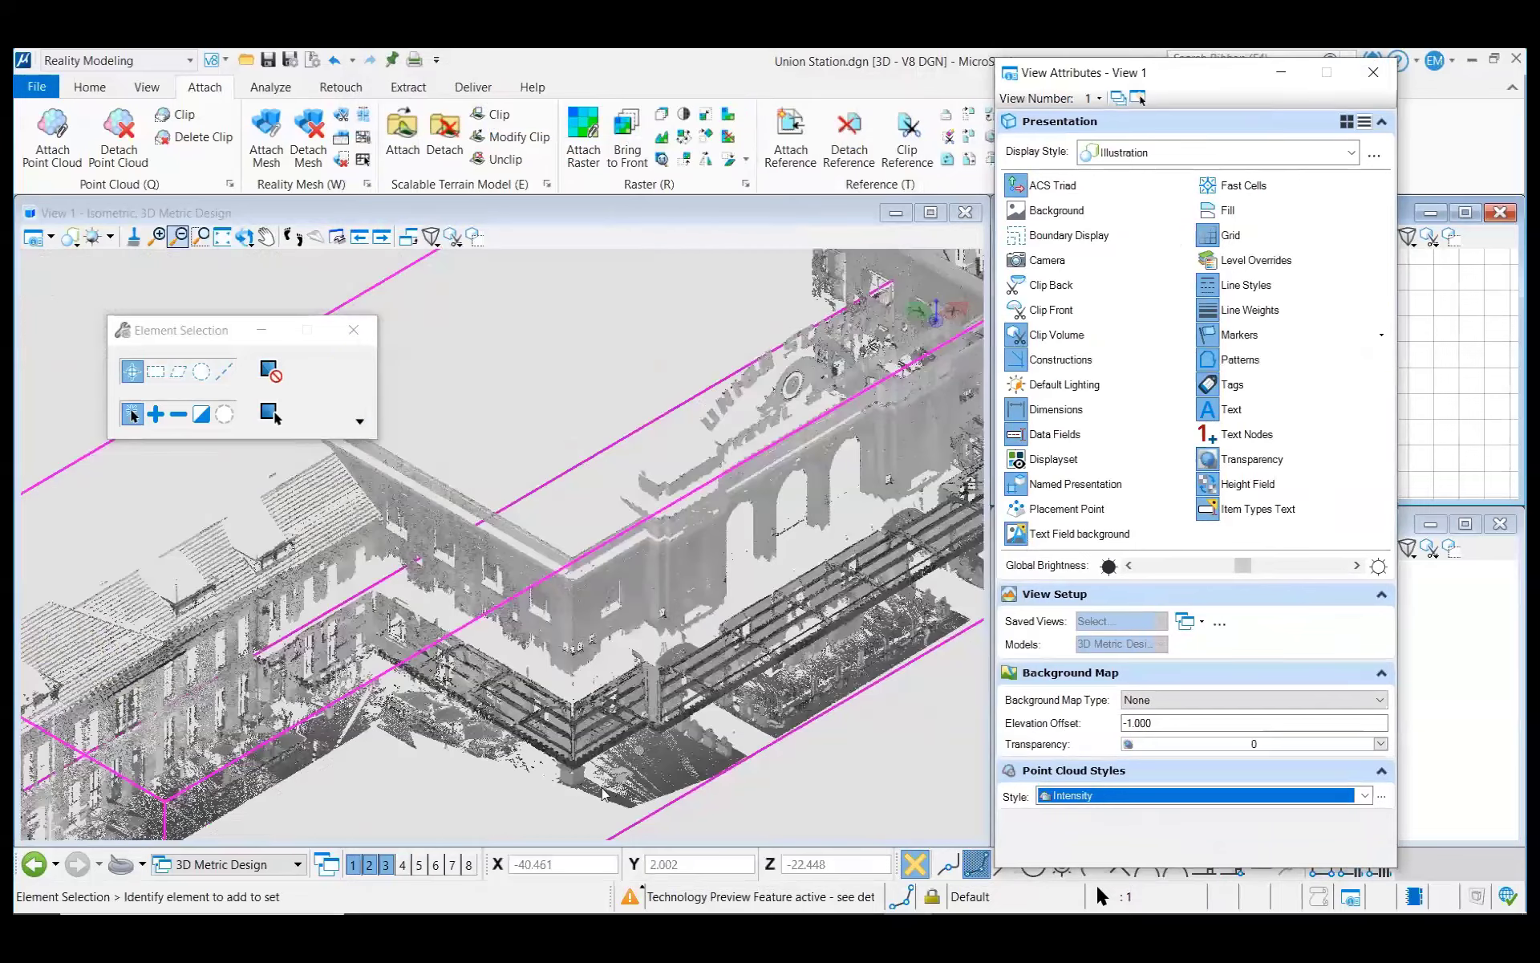
scroll(604, 794, "up", 2)
scroll(592, 791, "up", 2)
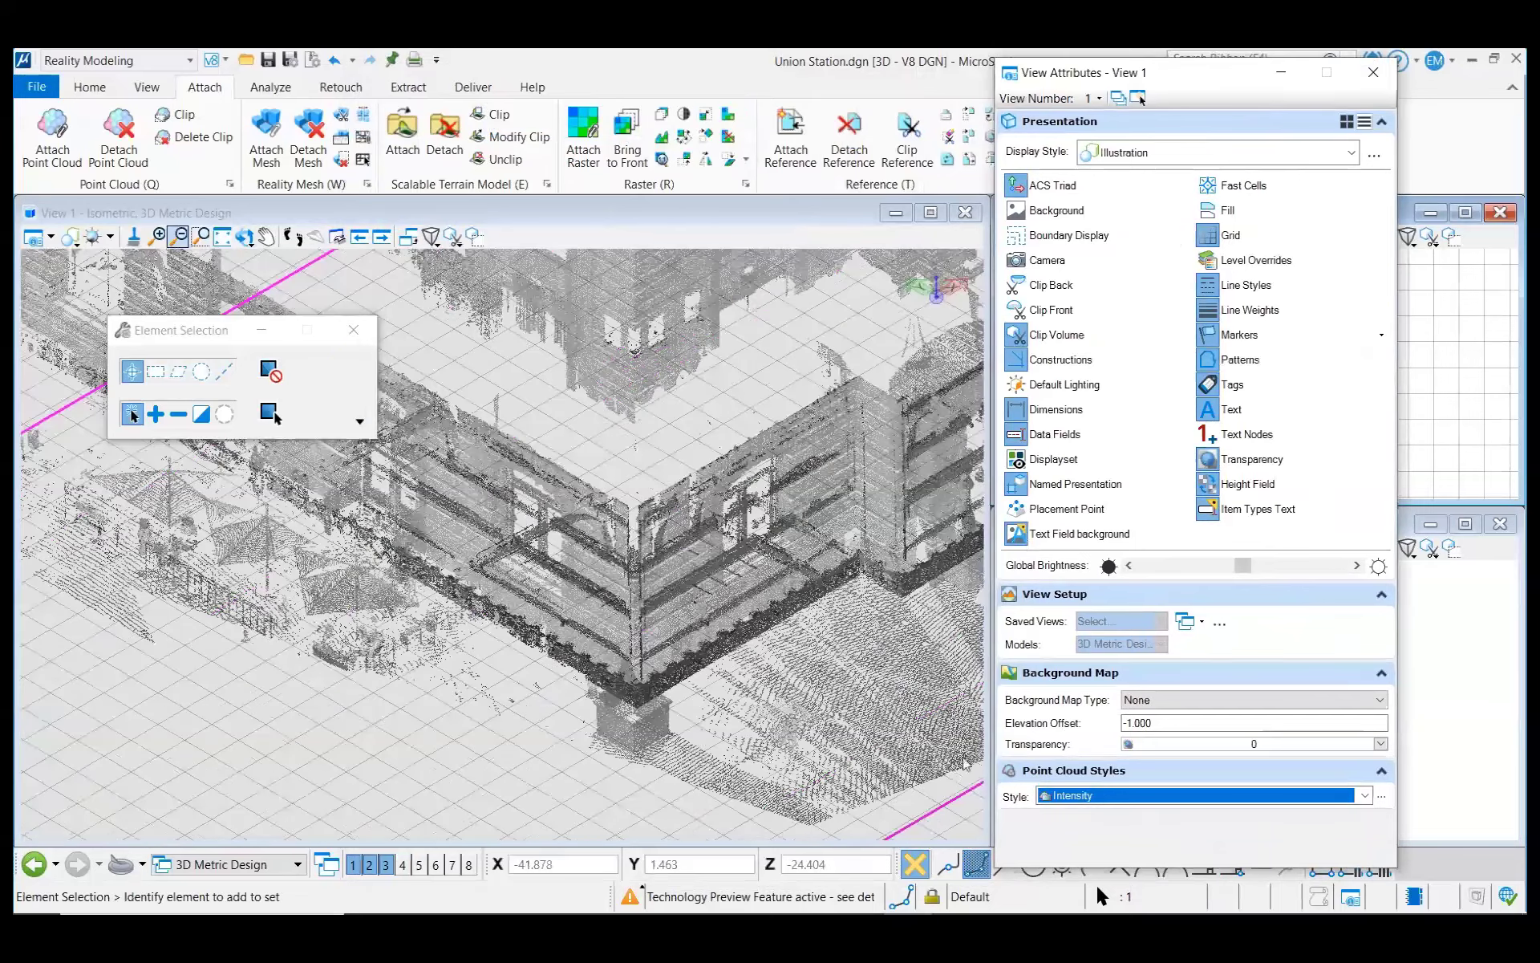
Step: Set View 1's point cloud style to Elevation and inspect the building corner
left_click(1083, 797)
left_click(1093, 859)
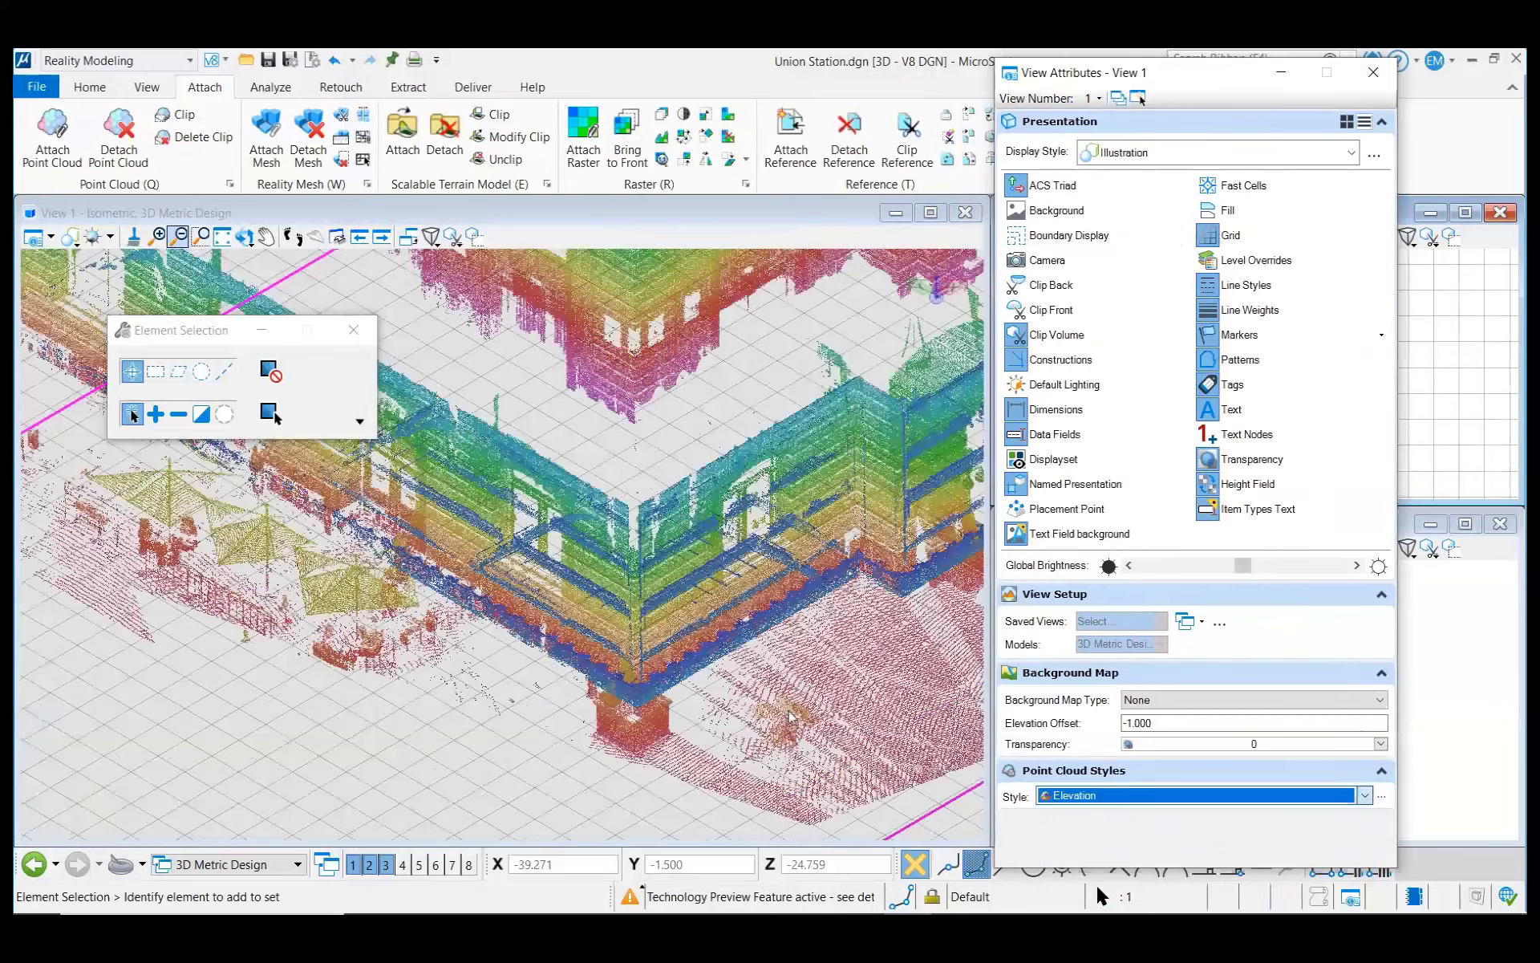
scroll(732, 700, "down", 3)
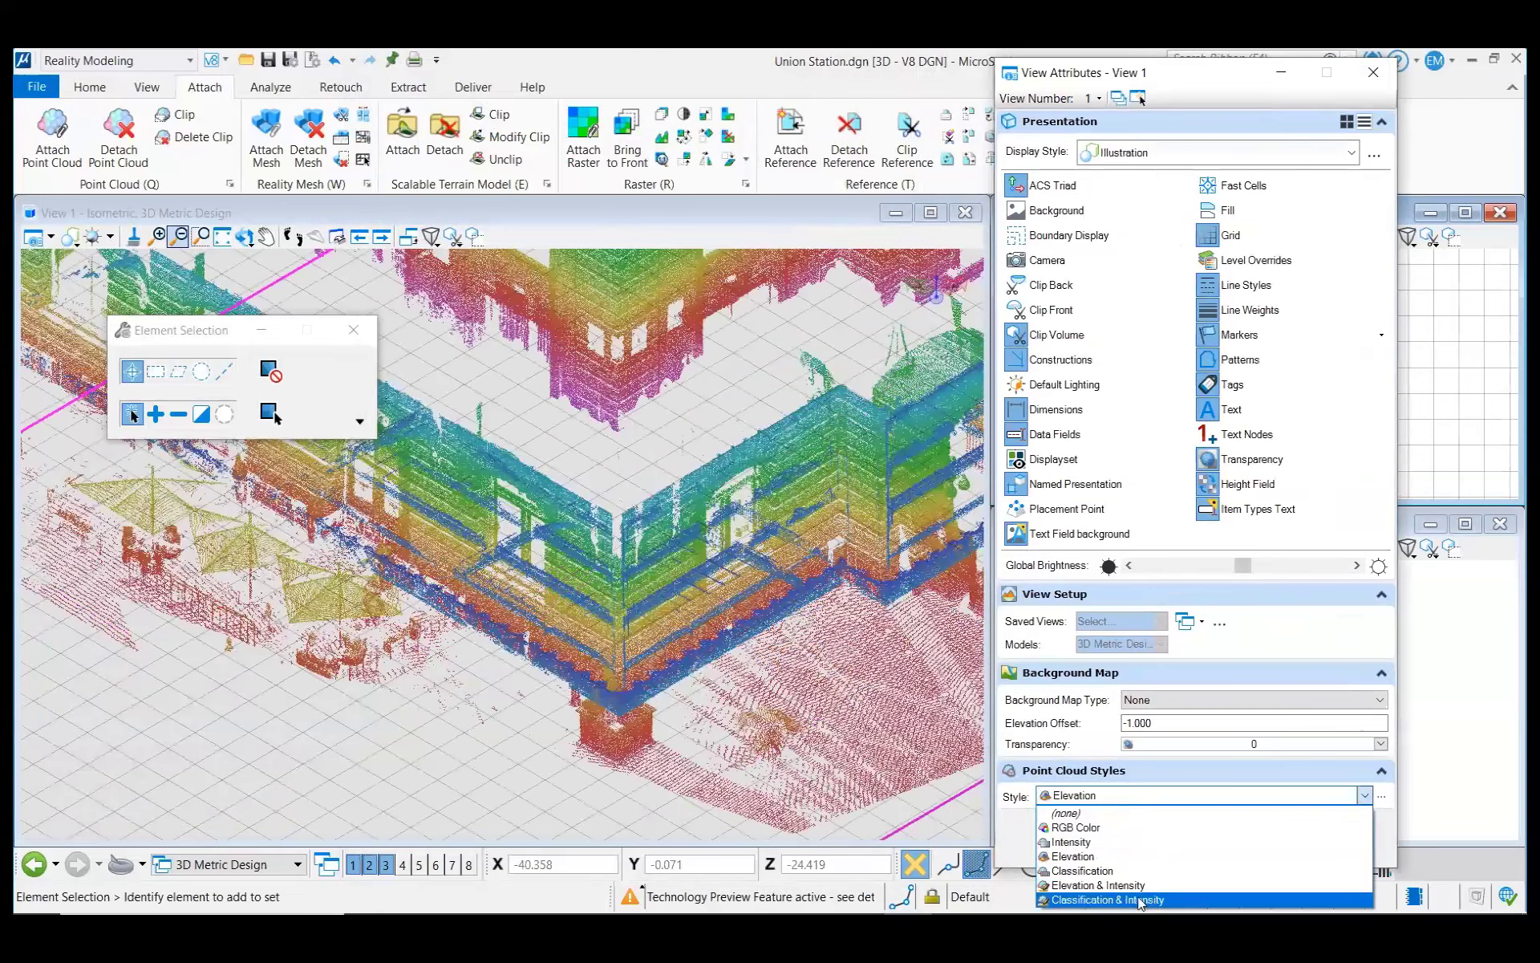
Step: Set View 1's point cloud style to Classification, inspect the Union Station sign and roof edges, and close the view attributes
left_click(1115, 871)
scroll(677, 676, "up", 3)
scroll(770, 533, "down", 3)
scroll(770, 514, "up", 5)
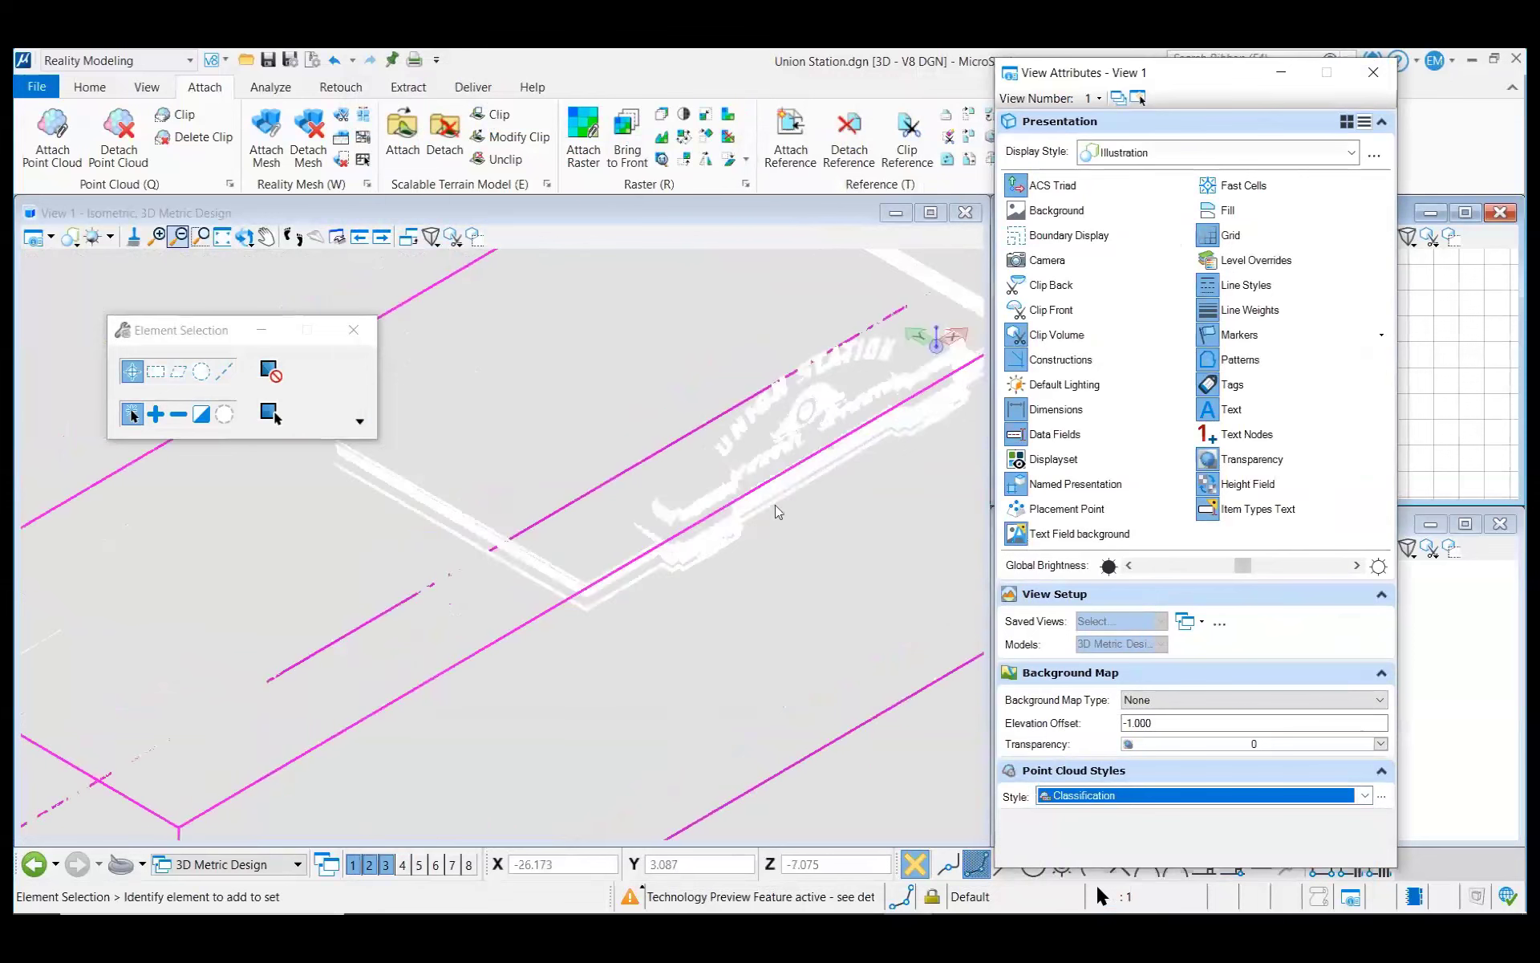
scroll(709, 516, "up", 2)
scroll(698, 609, "up", 2)
scroll(694, 620, "down", 2)
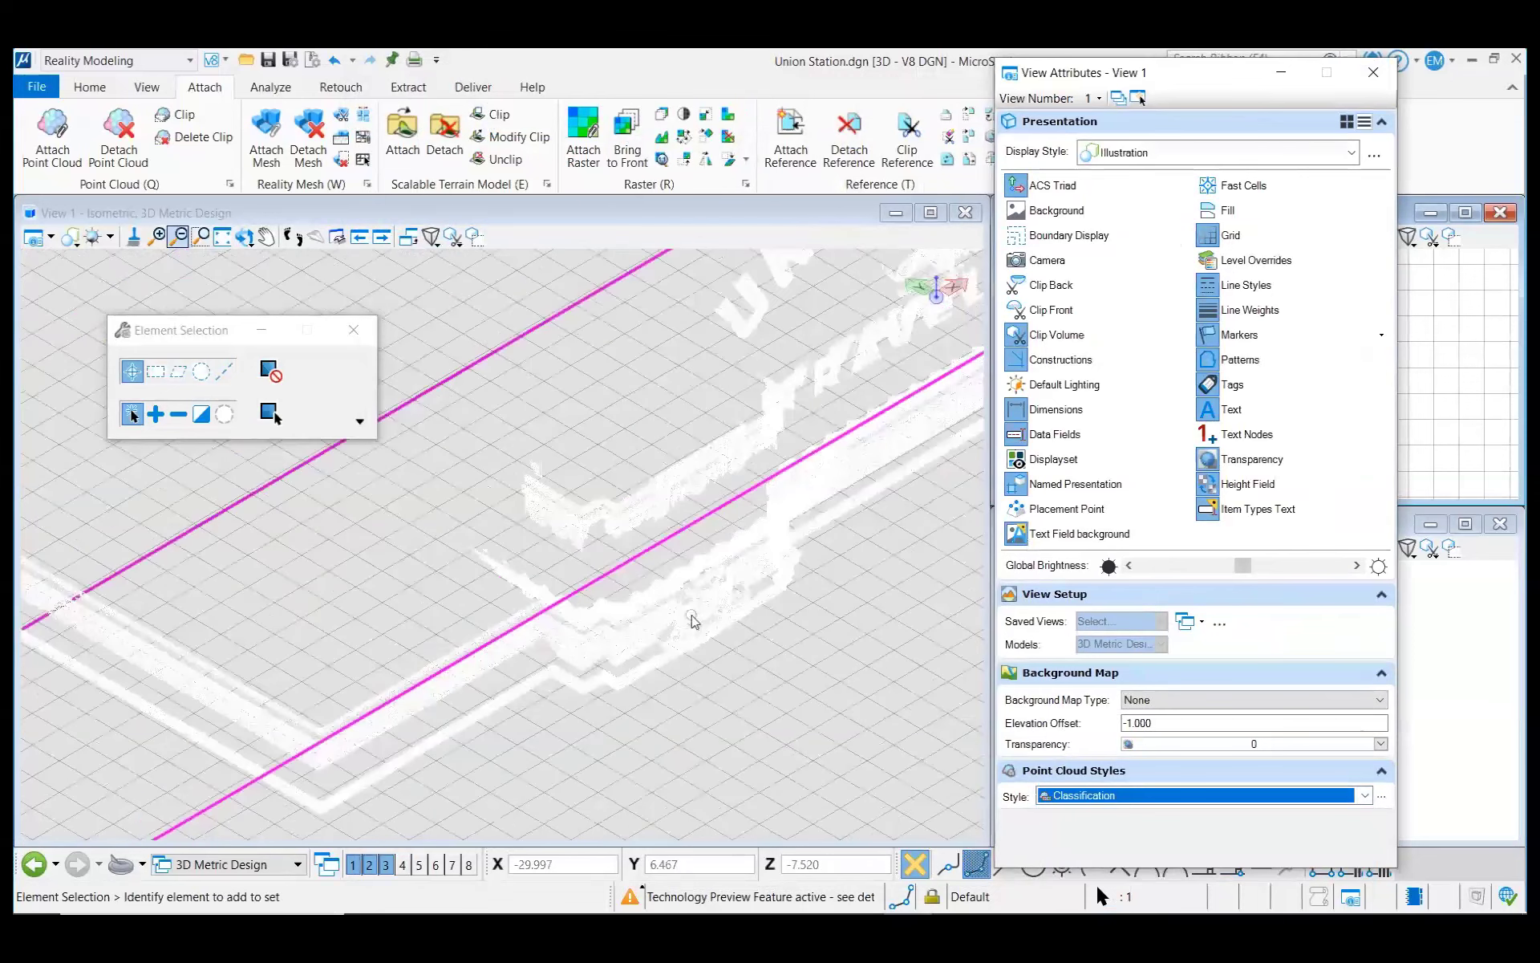
scroll(586, 642, "down", 2)
scroll(658, 672, "up", 1)
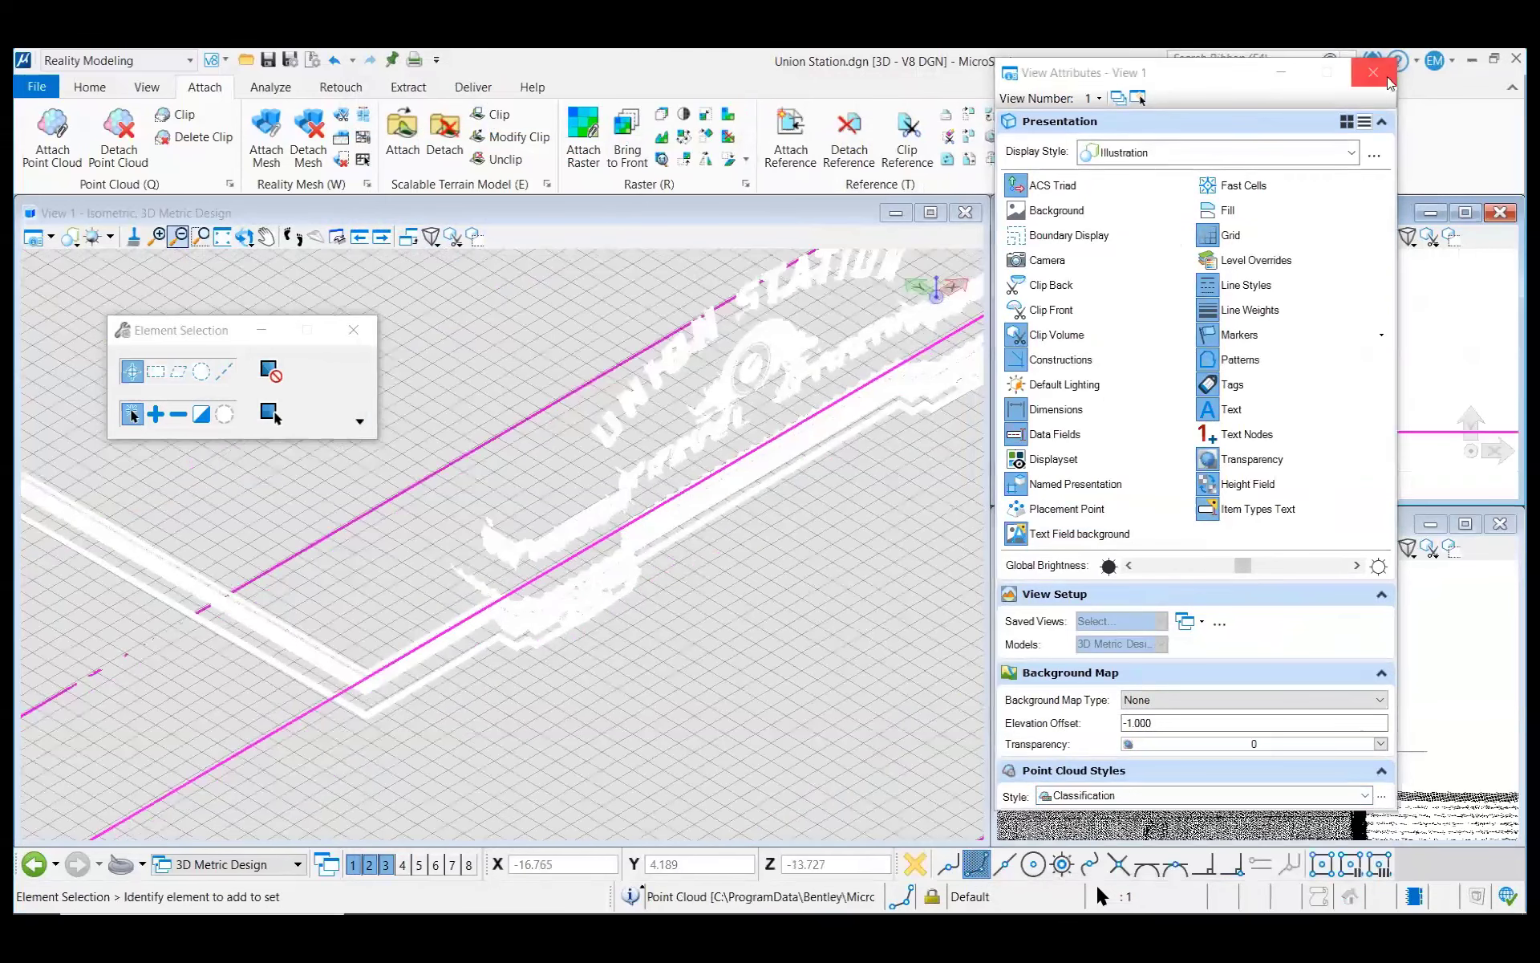
left_click(1390, 83)
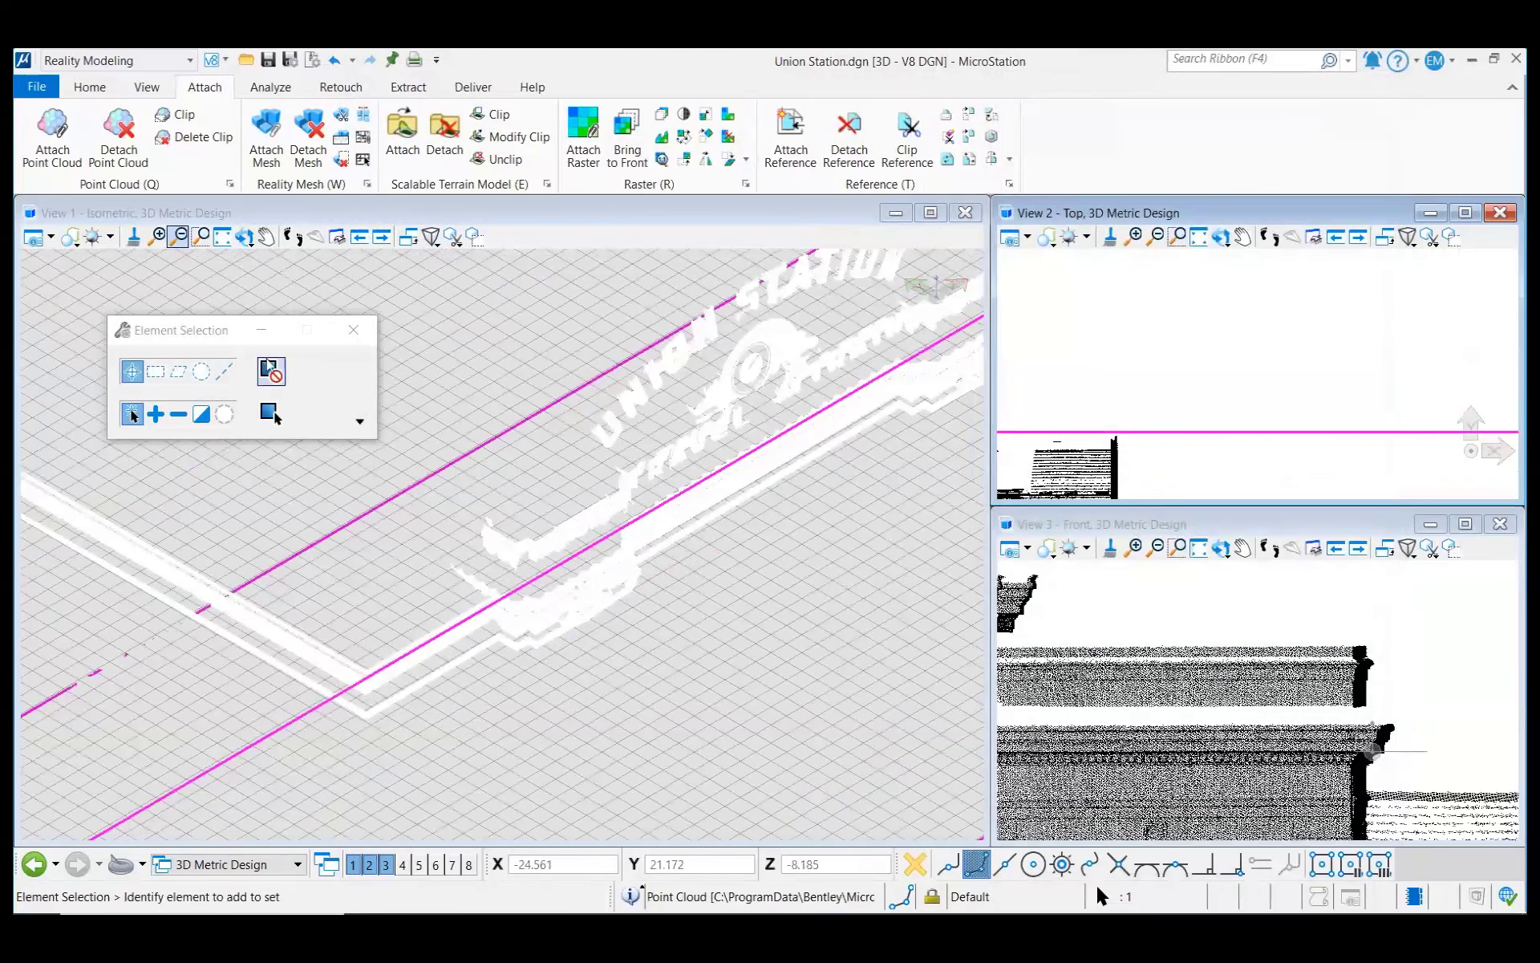
Step: Bring up the Visual Explorer settings for the point cloud, check its available modes, and close the point cloud list
left_click(230, 184)
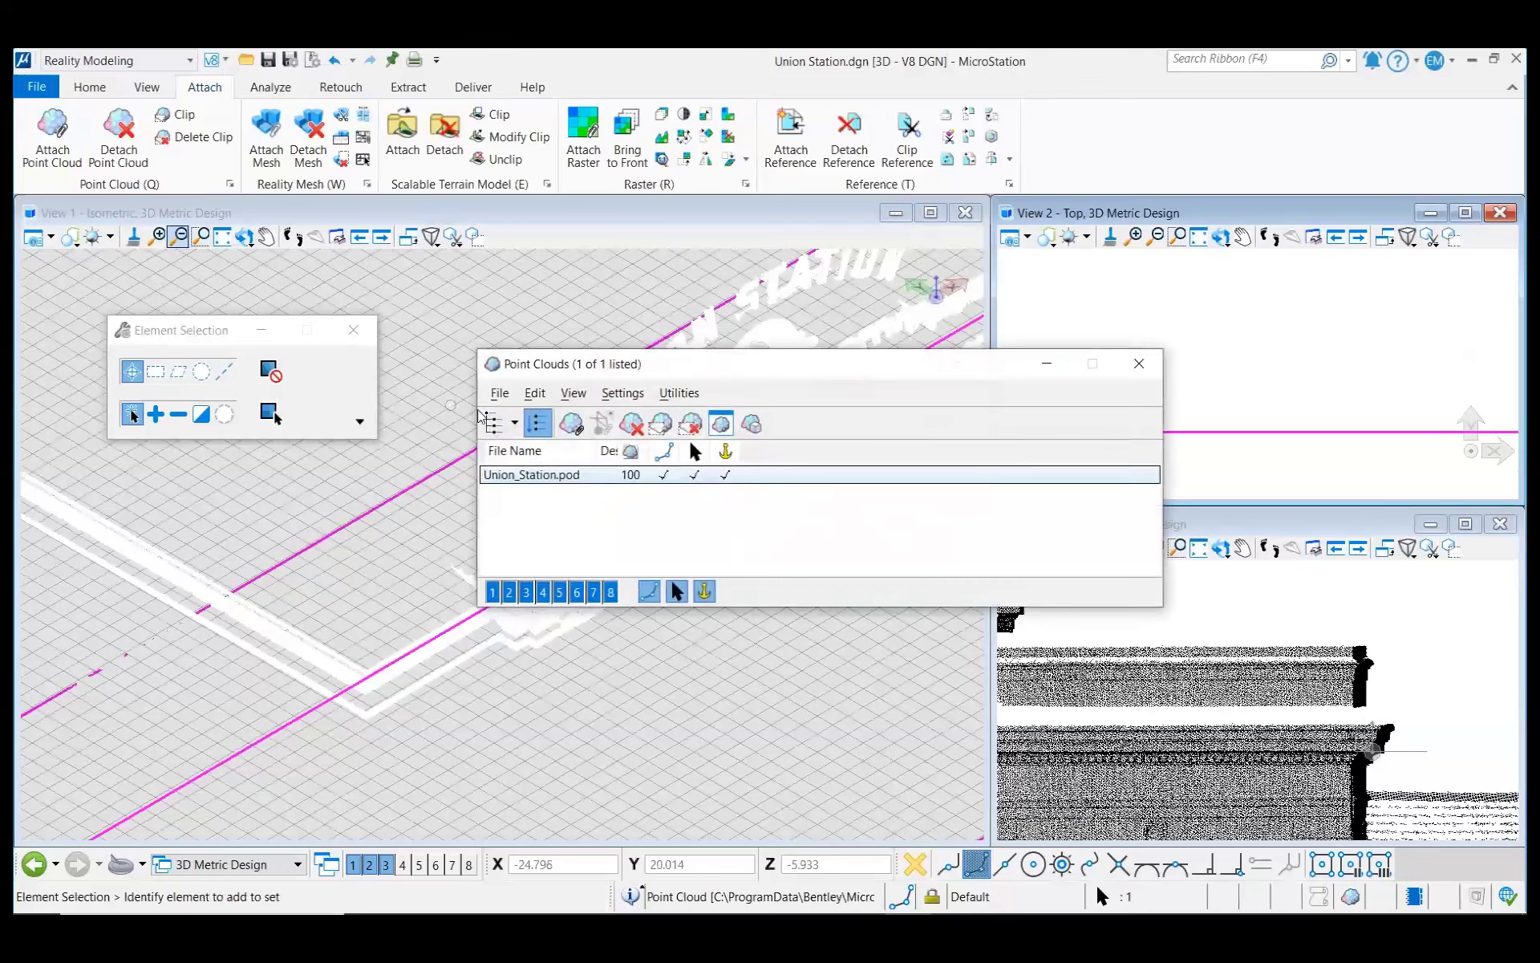
left_click(623, 392)
left_click(654, 463)
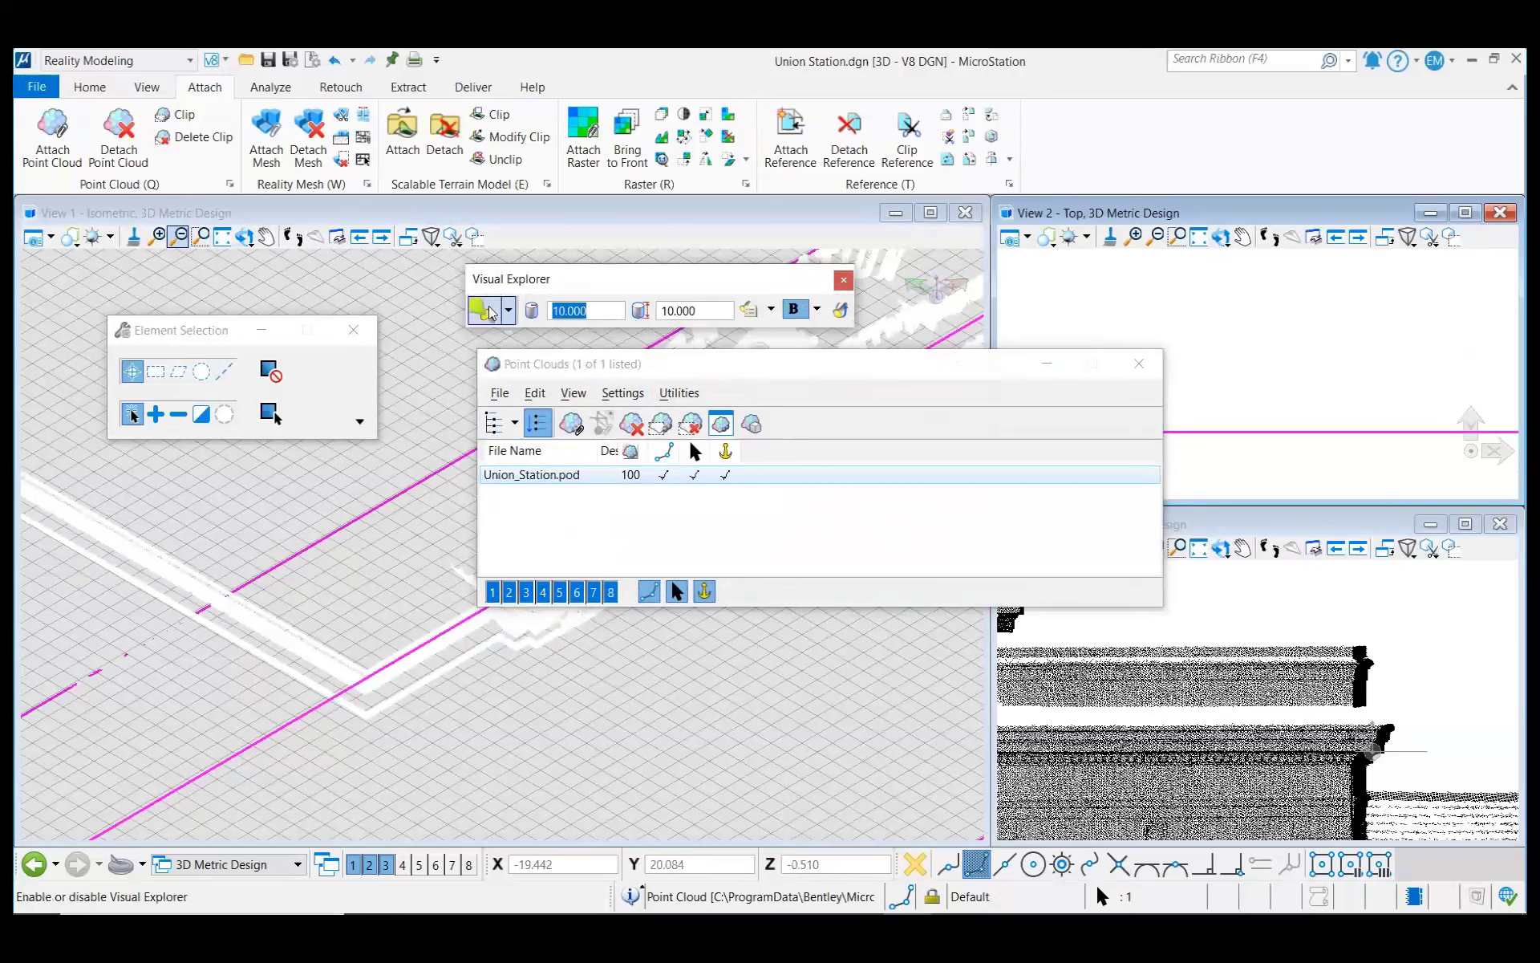
left_click(509, 311)
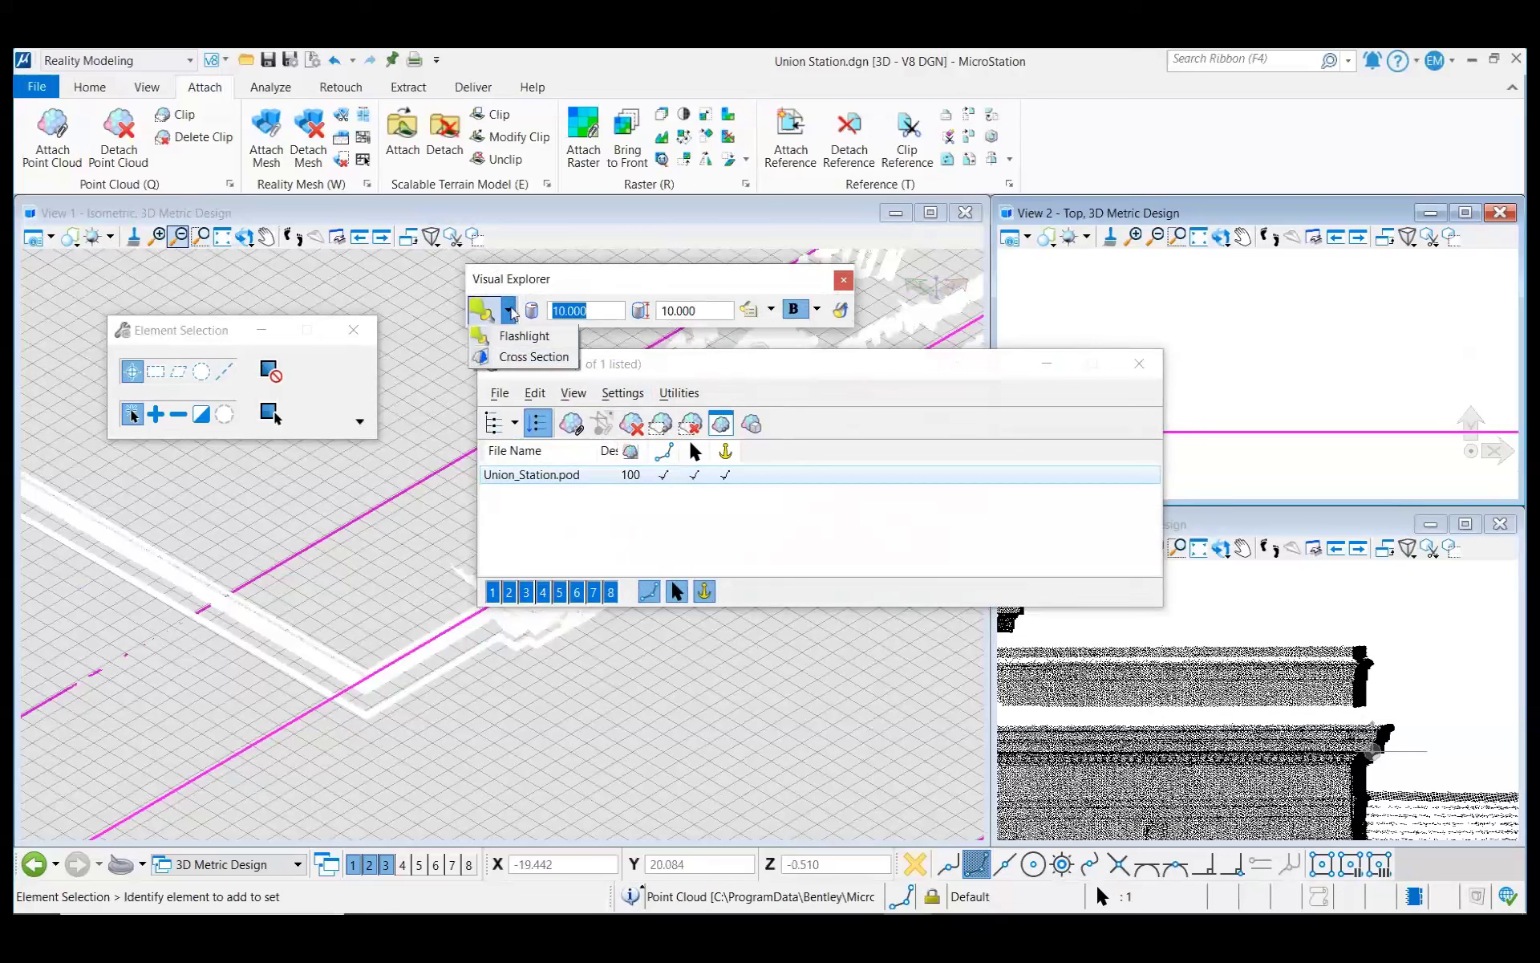
left_click(522, 278)
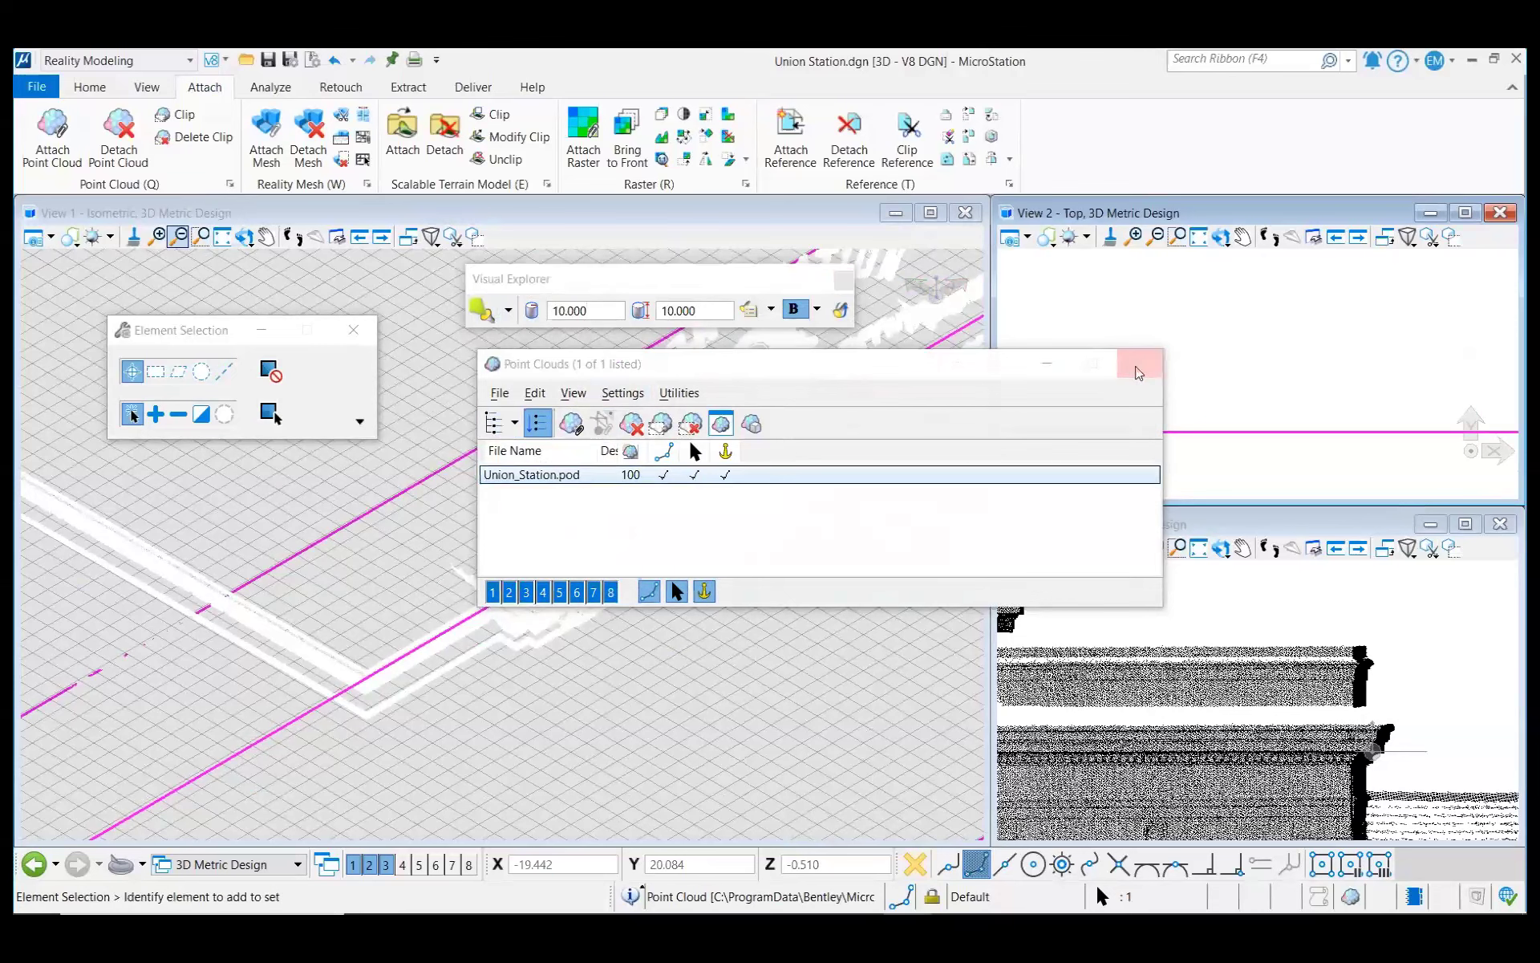
left_click(1139, 363)
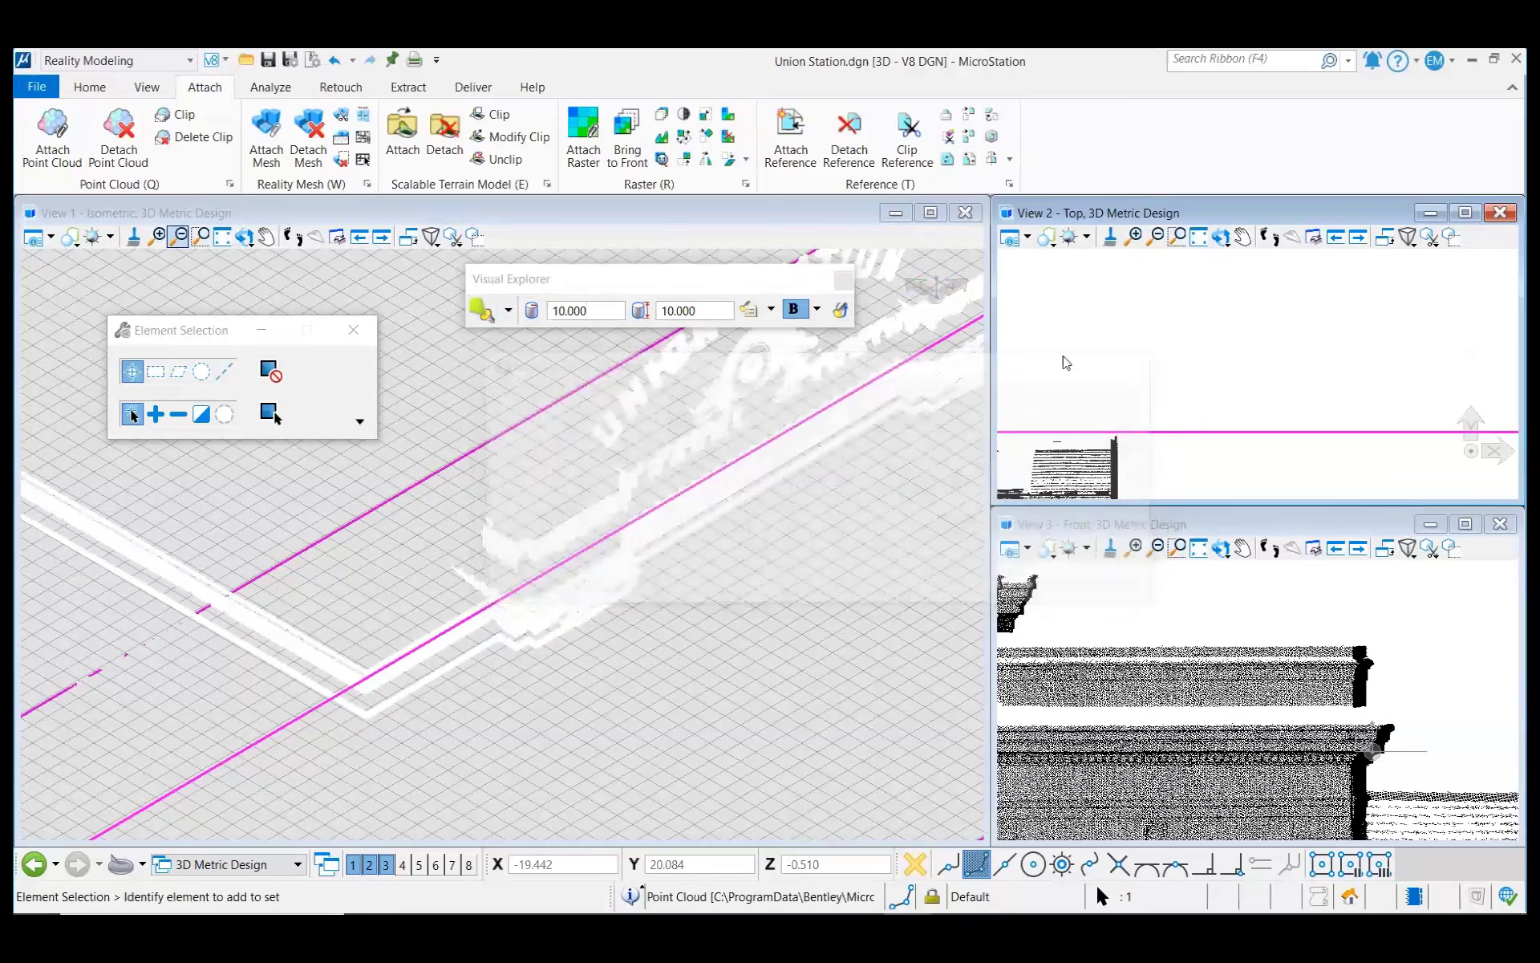
left_click(772, 311)
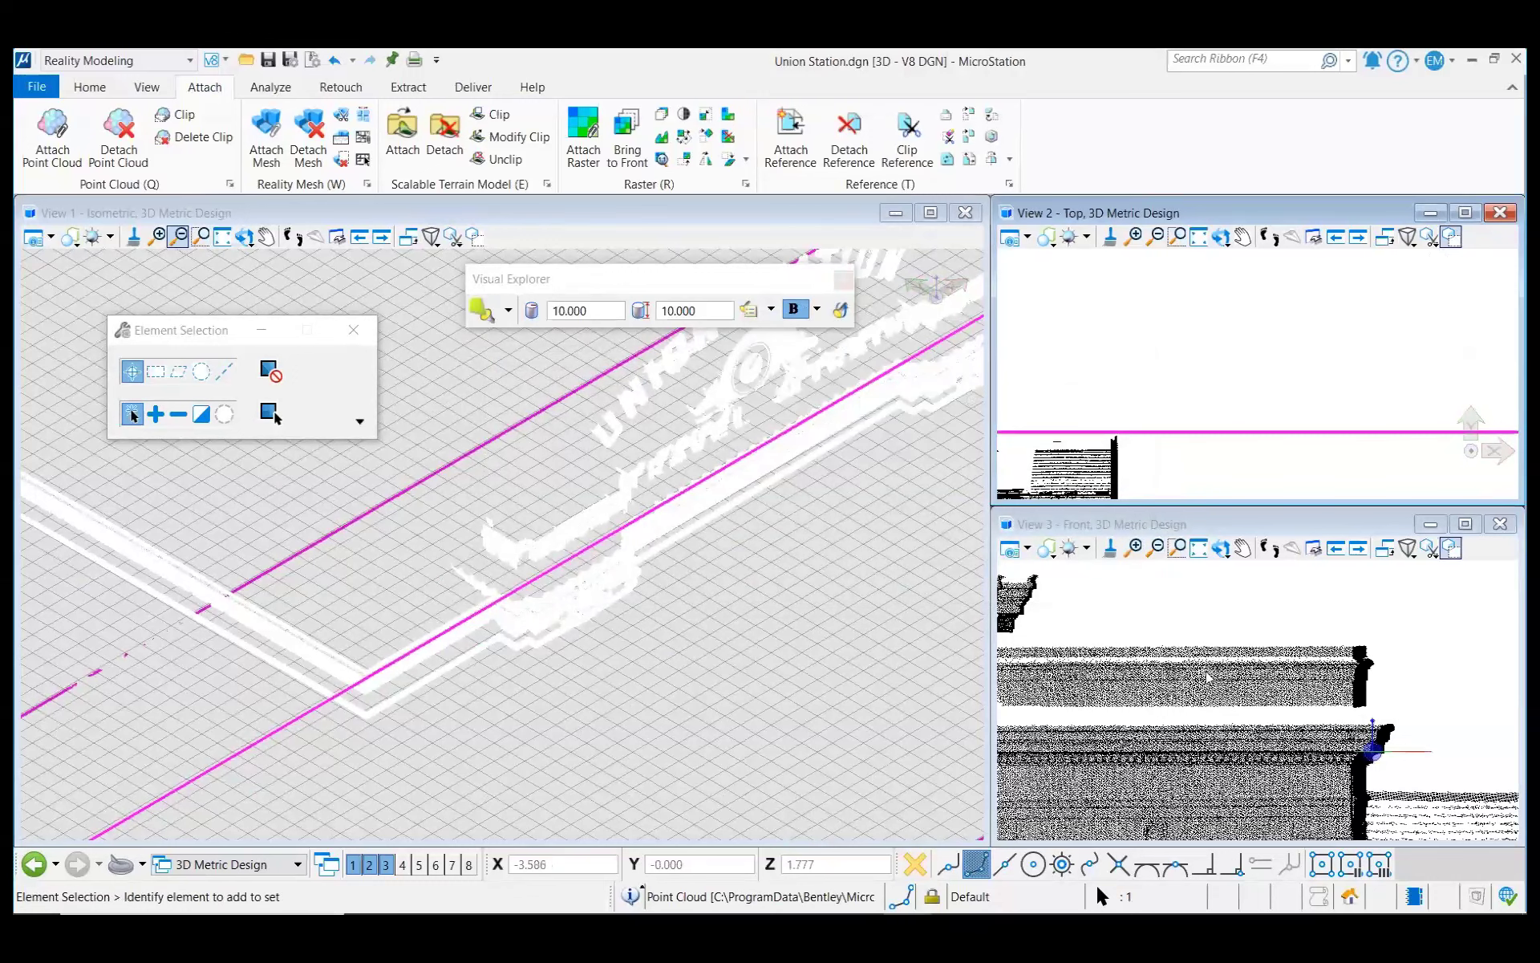
Step: Maximize View 2, centre the station's plan in it, and turn on Visual Explorer in Flashlight mode
left_click(1476, 211)
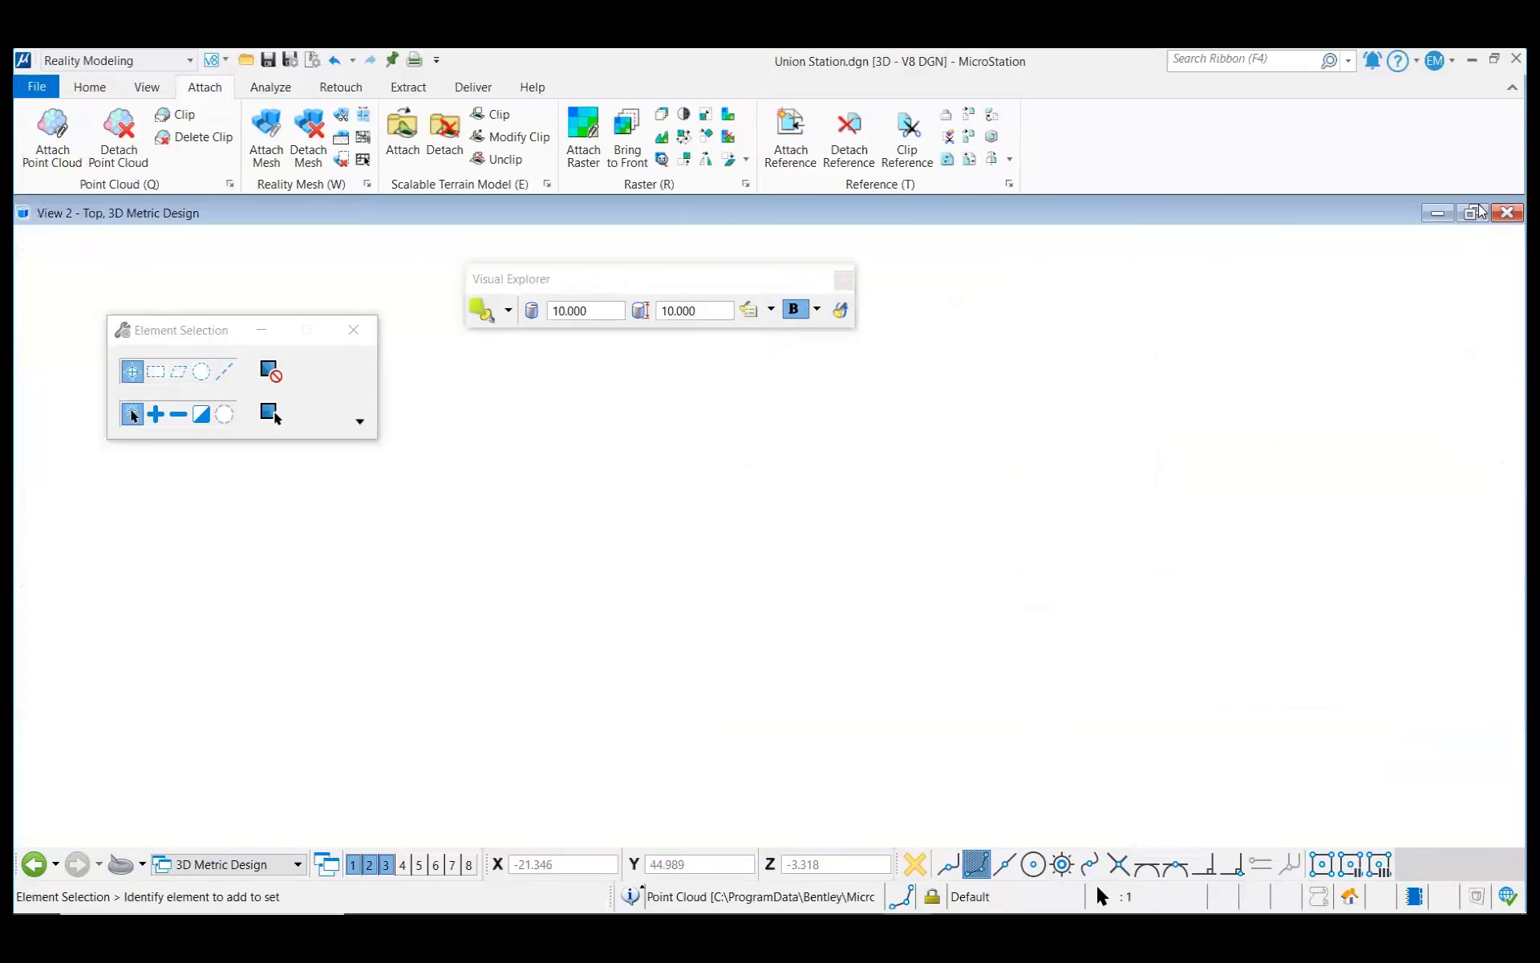
middle_click_drag(664, 609, 765, 556)
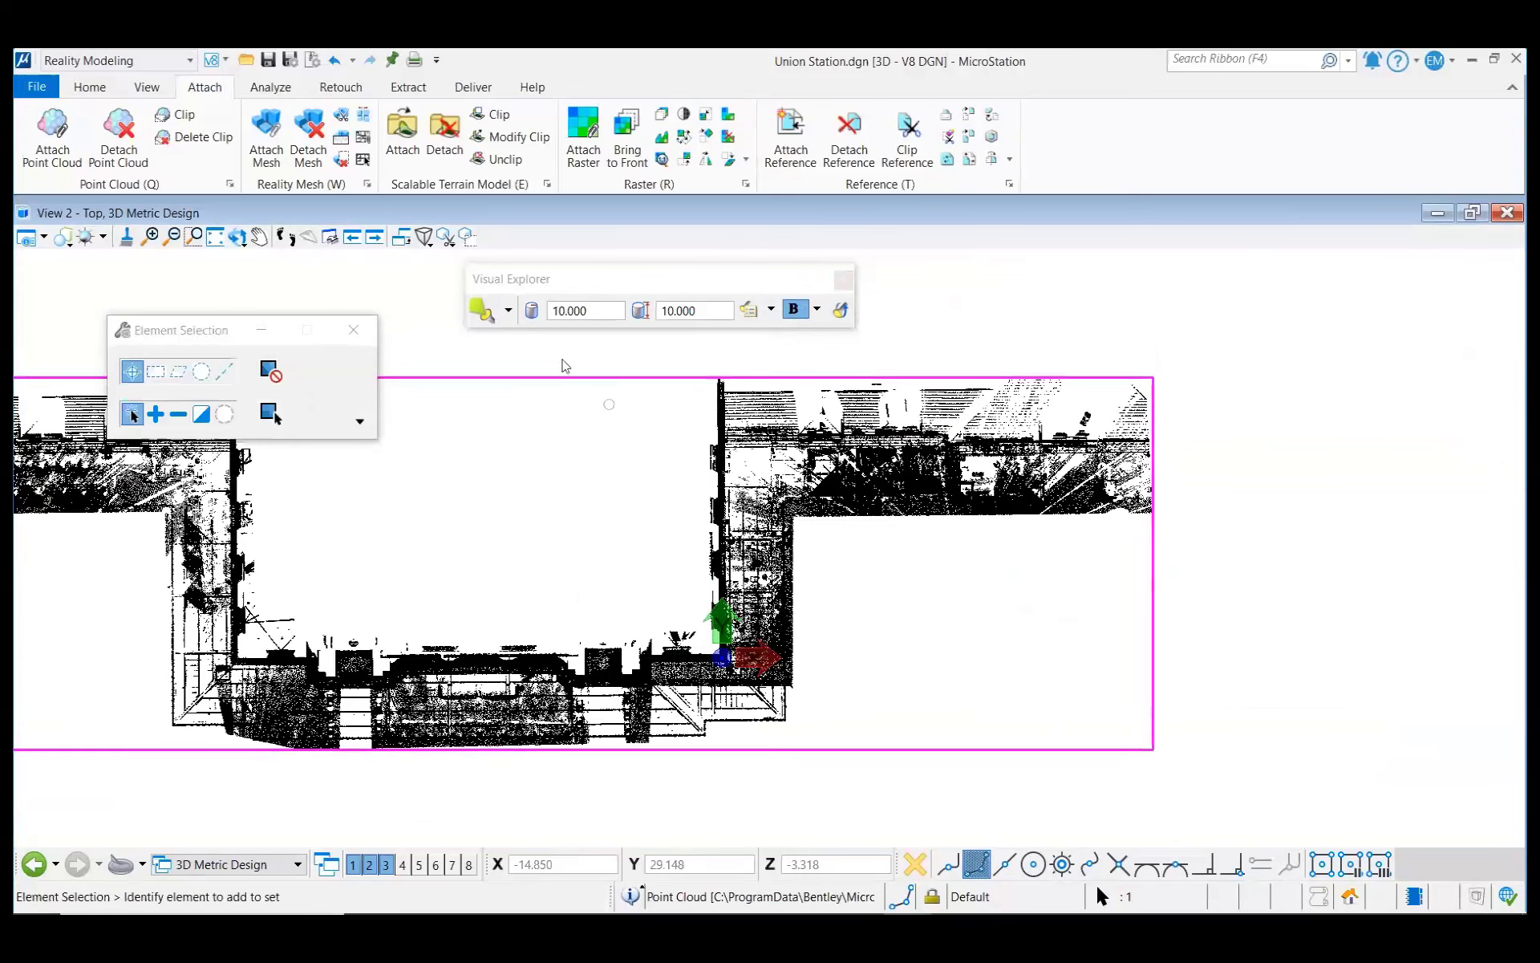
left_click(484, 310)
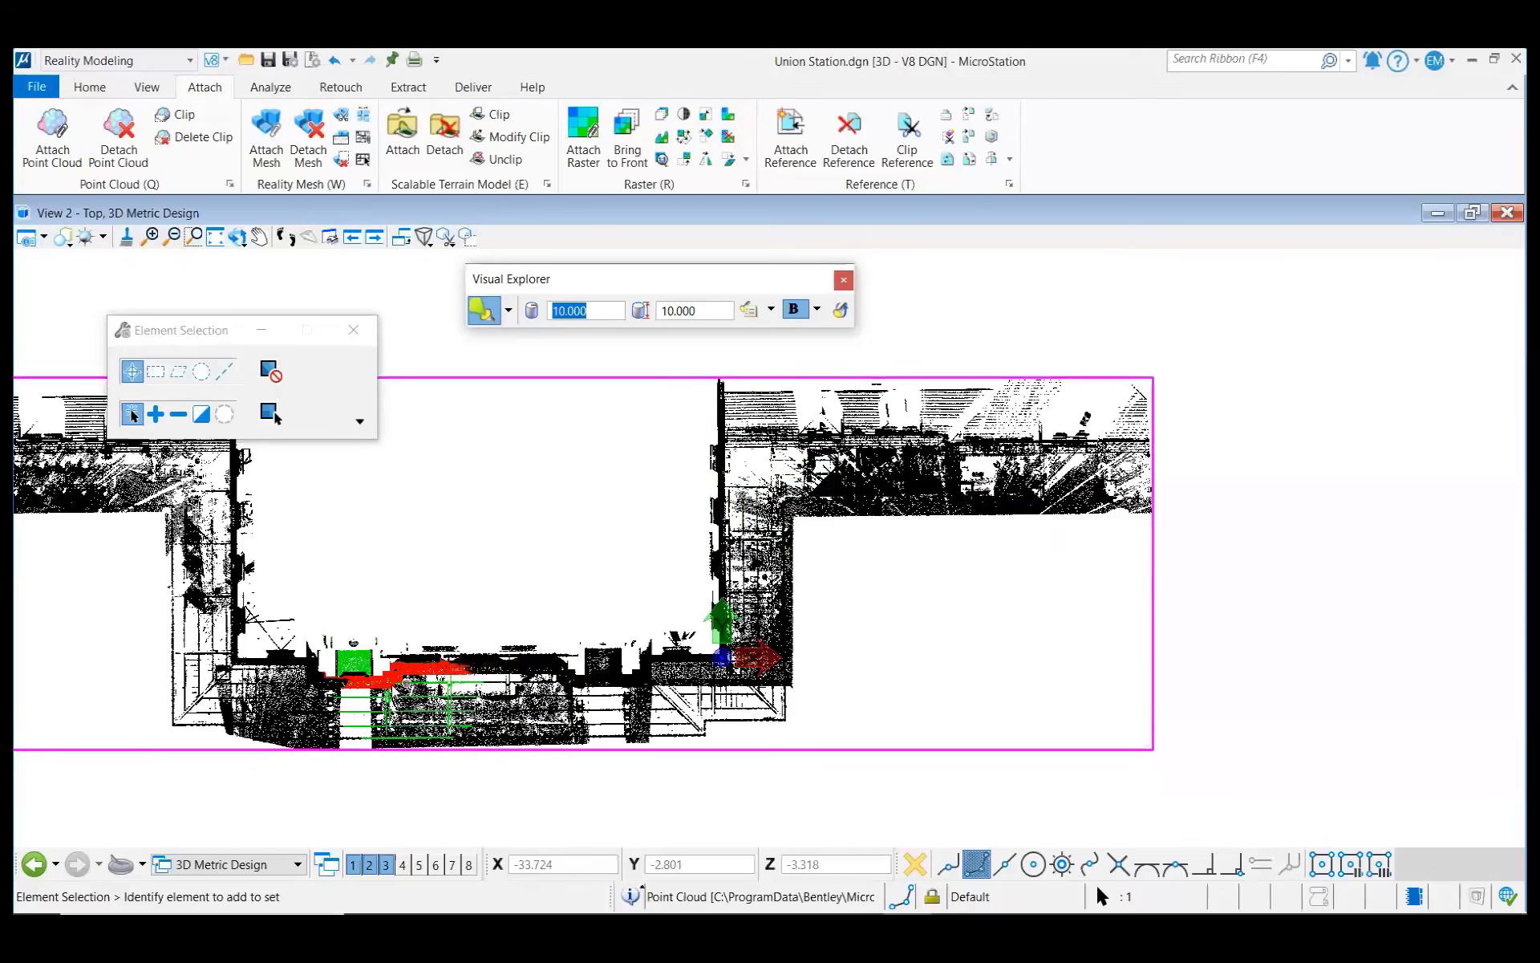
Step: Examine the station's front wall and its corner with the adjoining side wall in the top view using the Visual Explorer flashlight
scroll(347, 692, "up", 2)
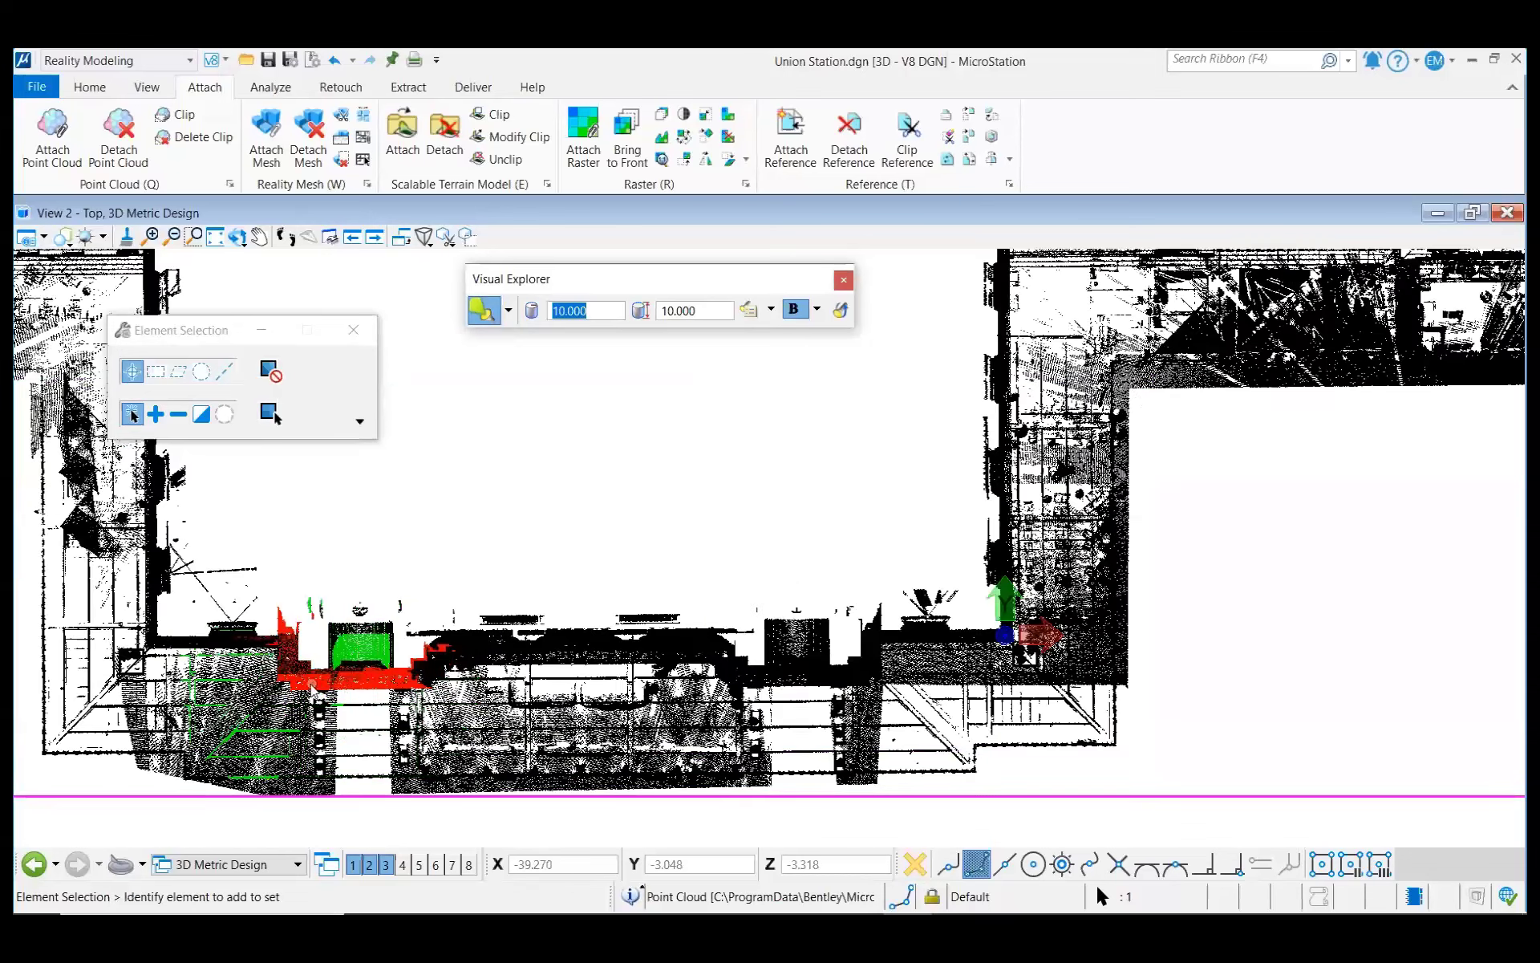
scroll(311, 685, "up", 2)
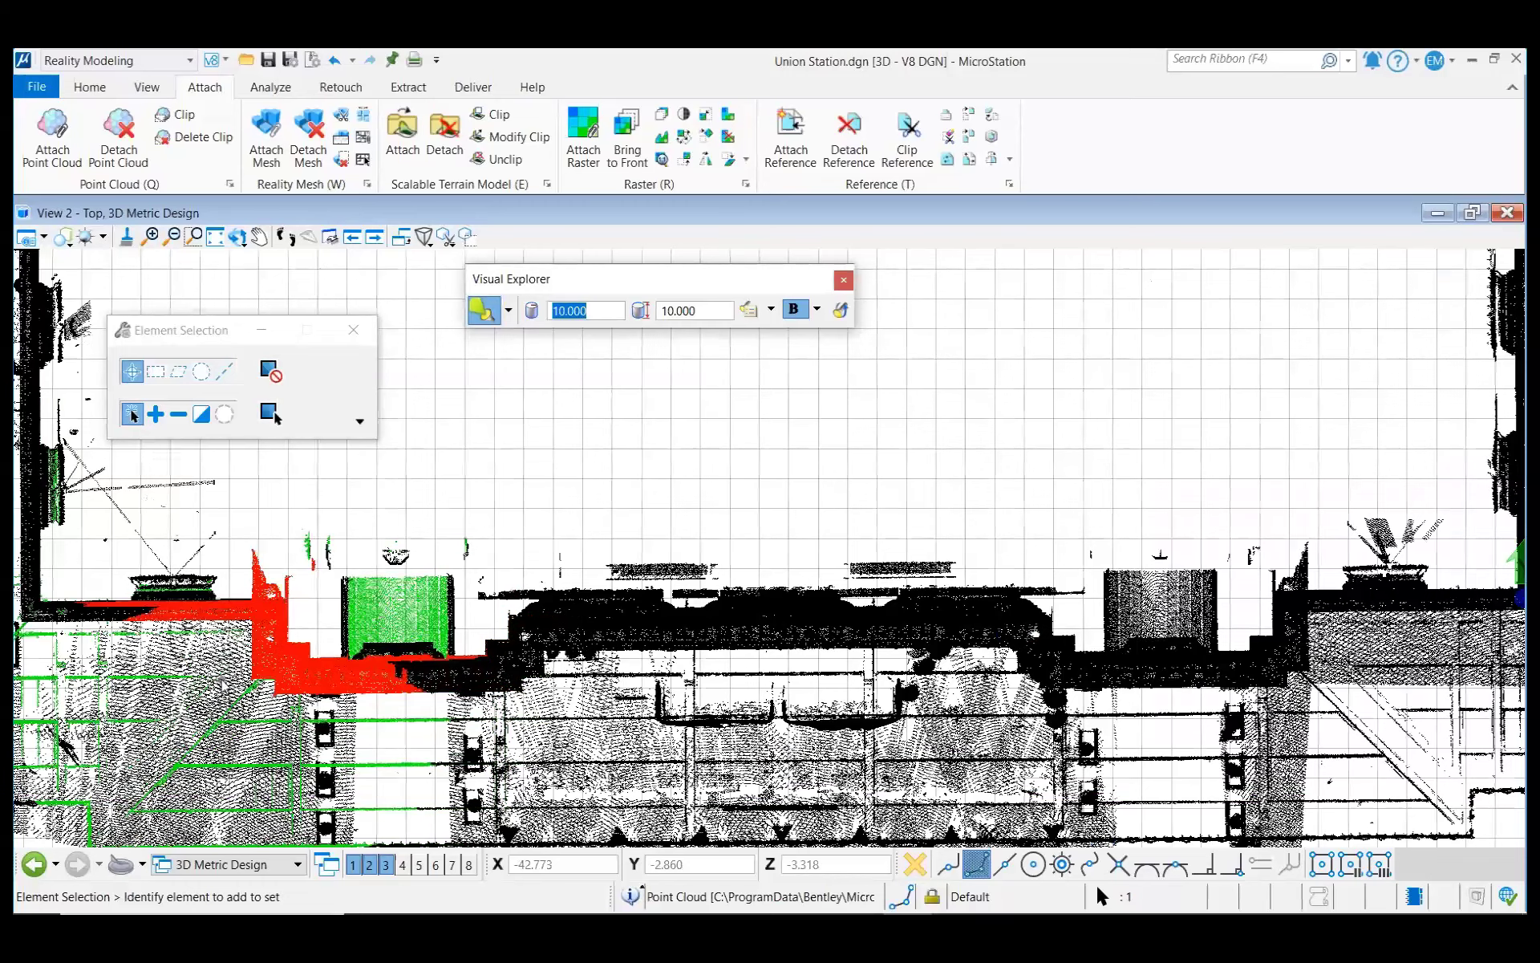
middle_click_drag(224, 684, 230, 684)
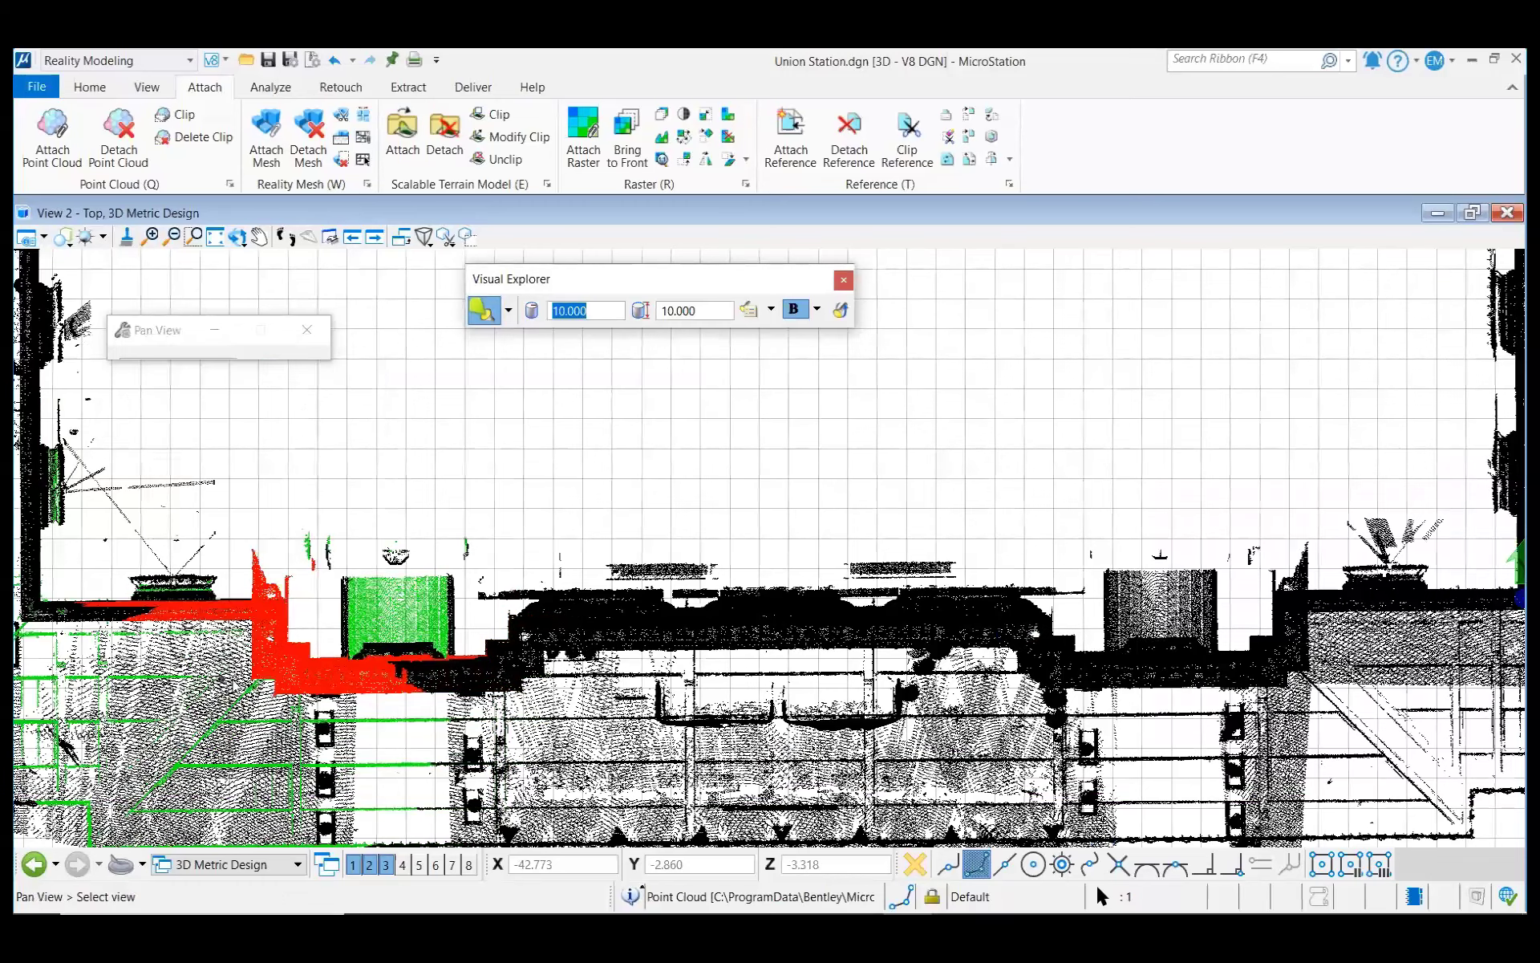
middle_click_drag(28, 617, 249, 618)
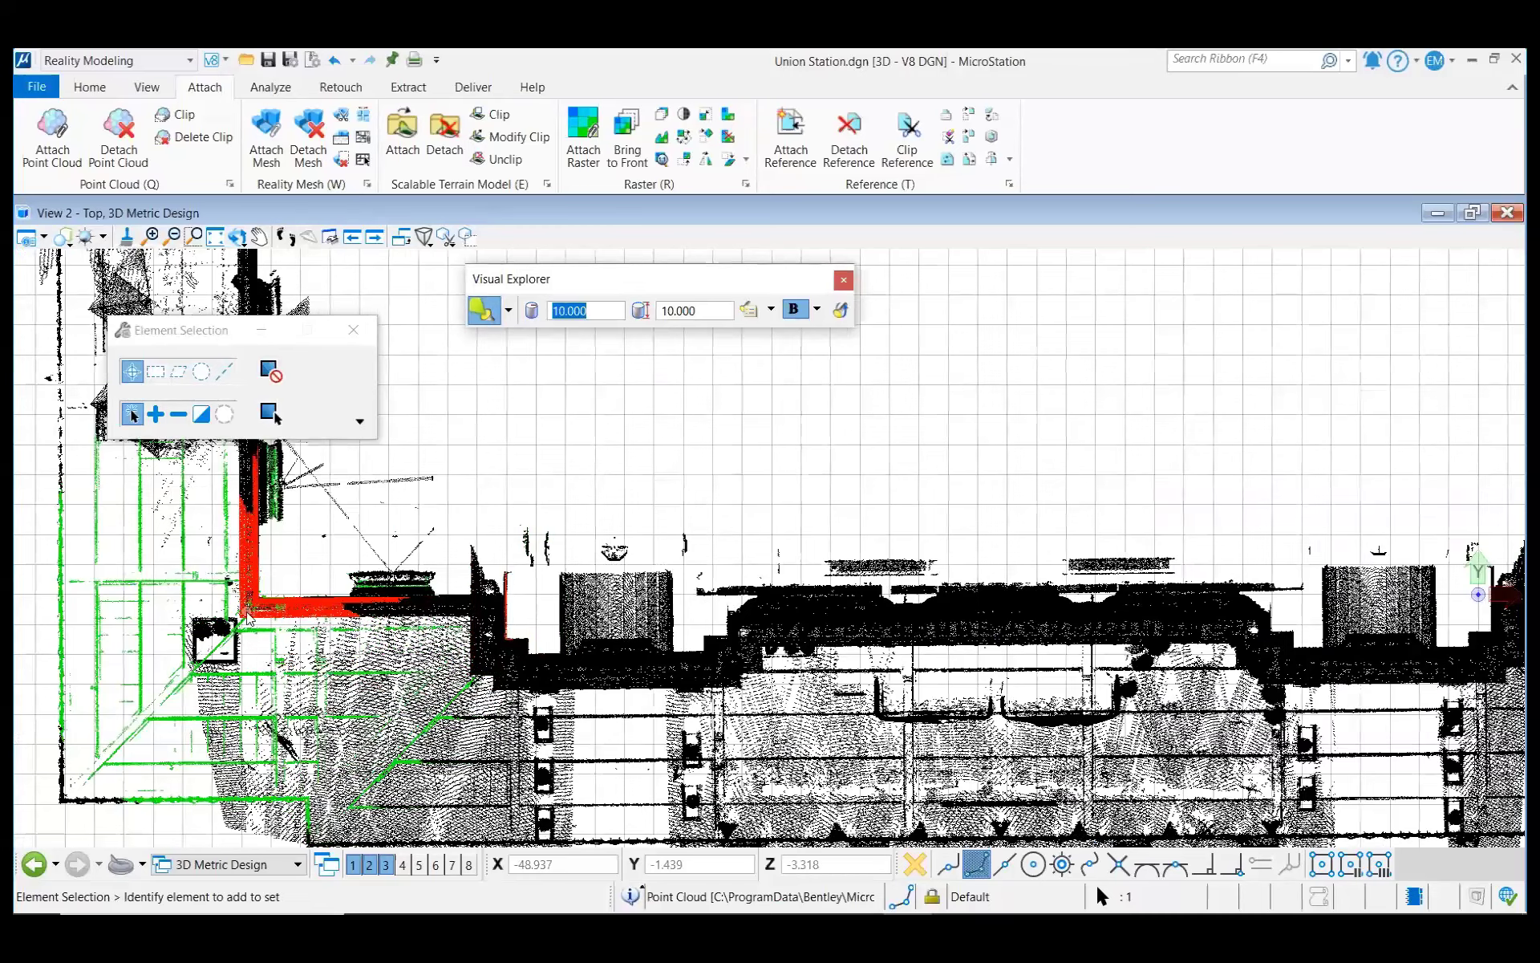
scroll(248, 614, "up", 3)
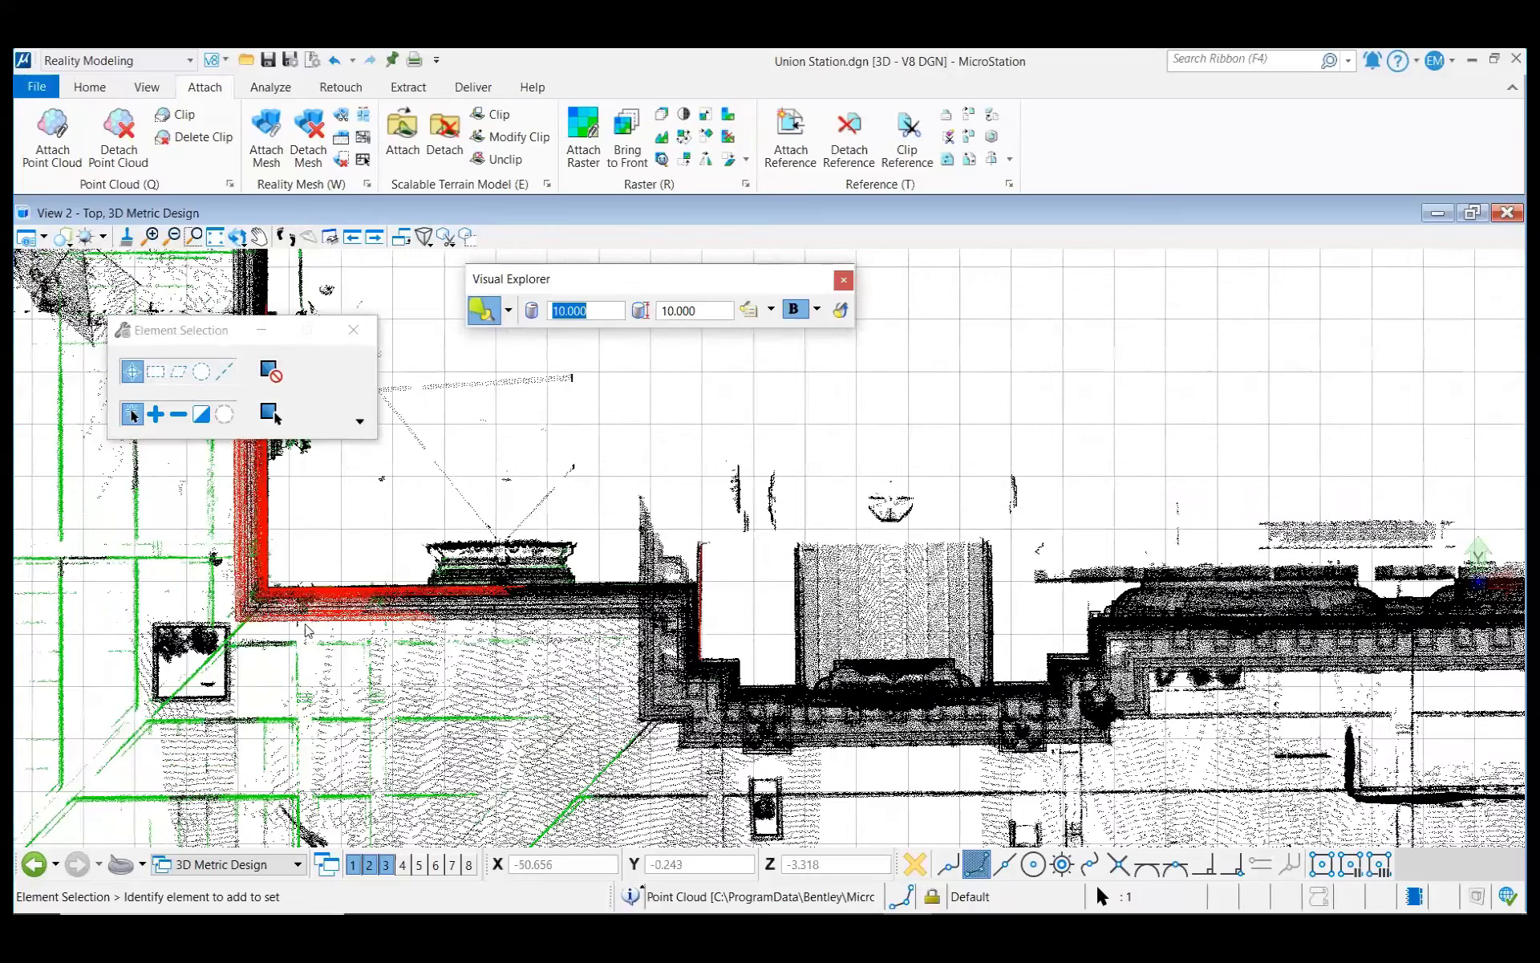
middle_click_drag(304, 624, 493, 784)
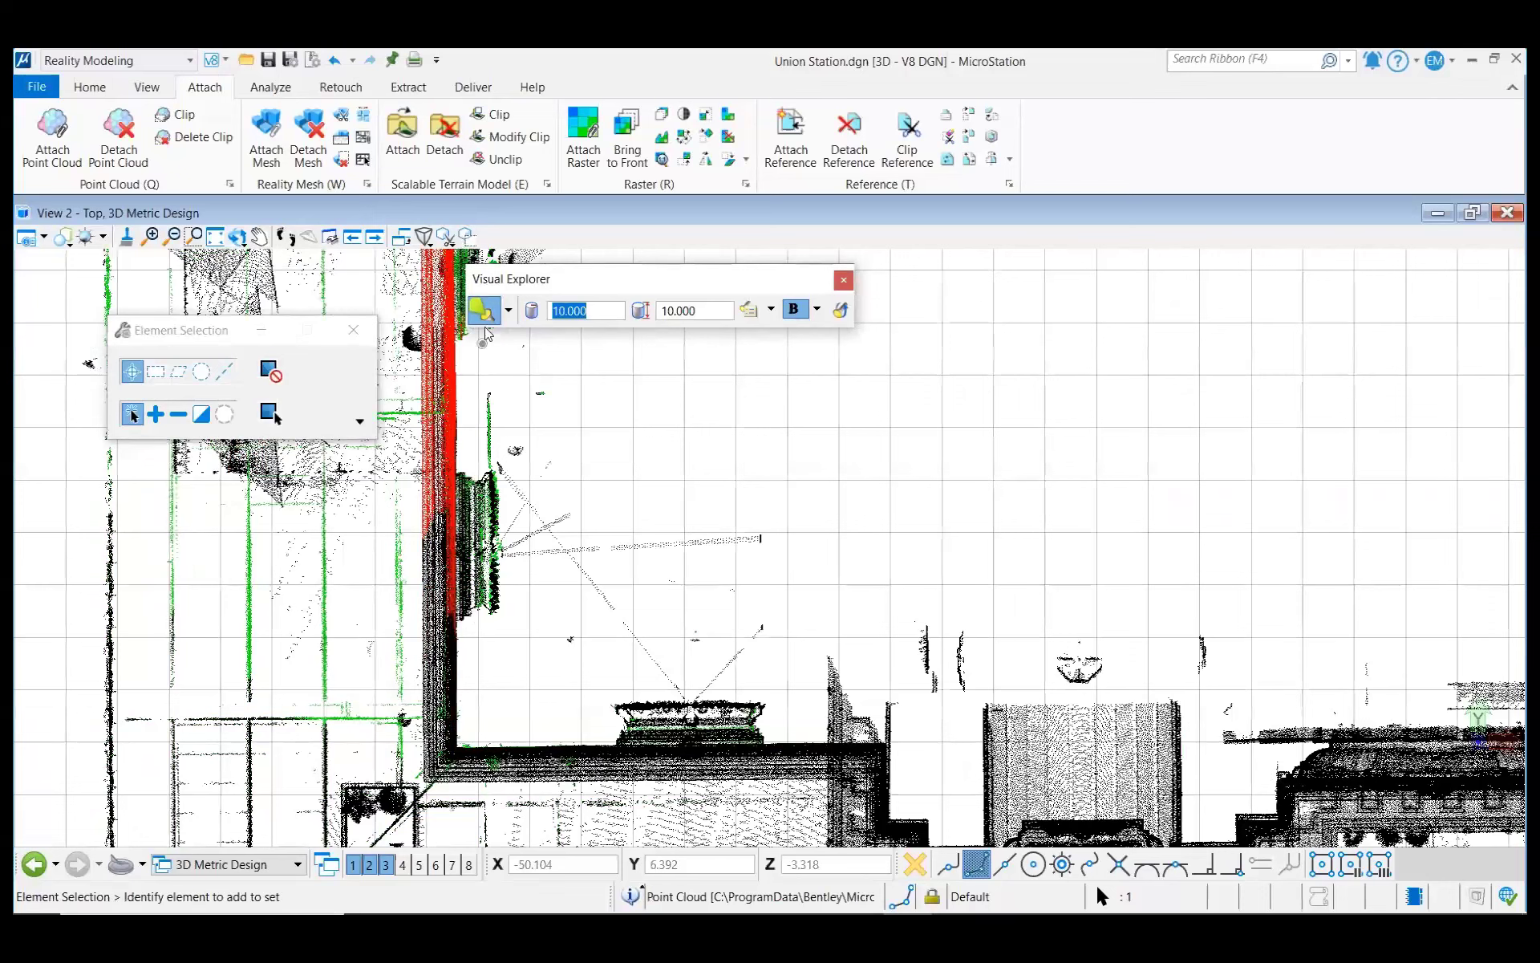
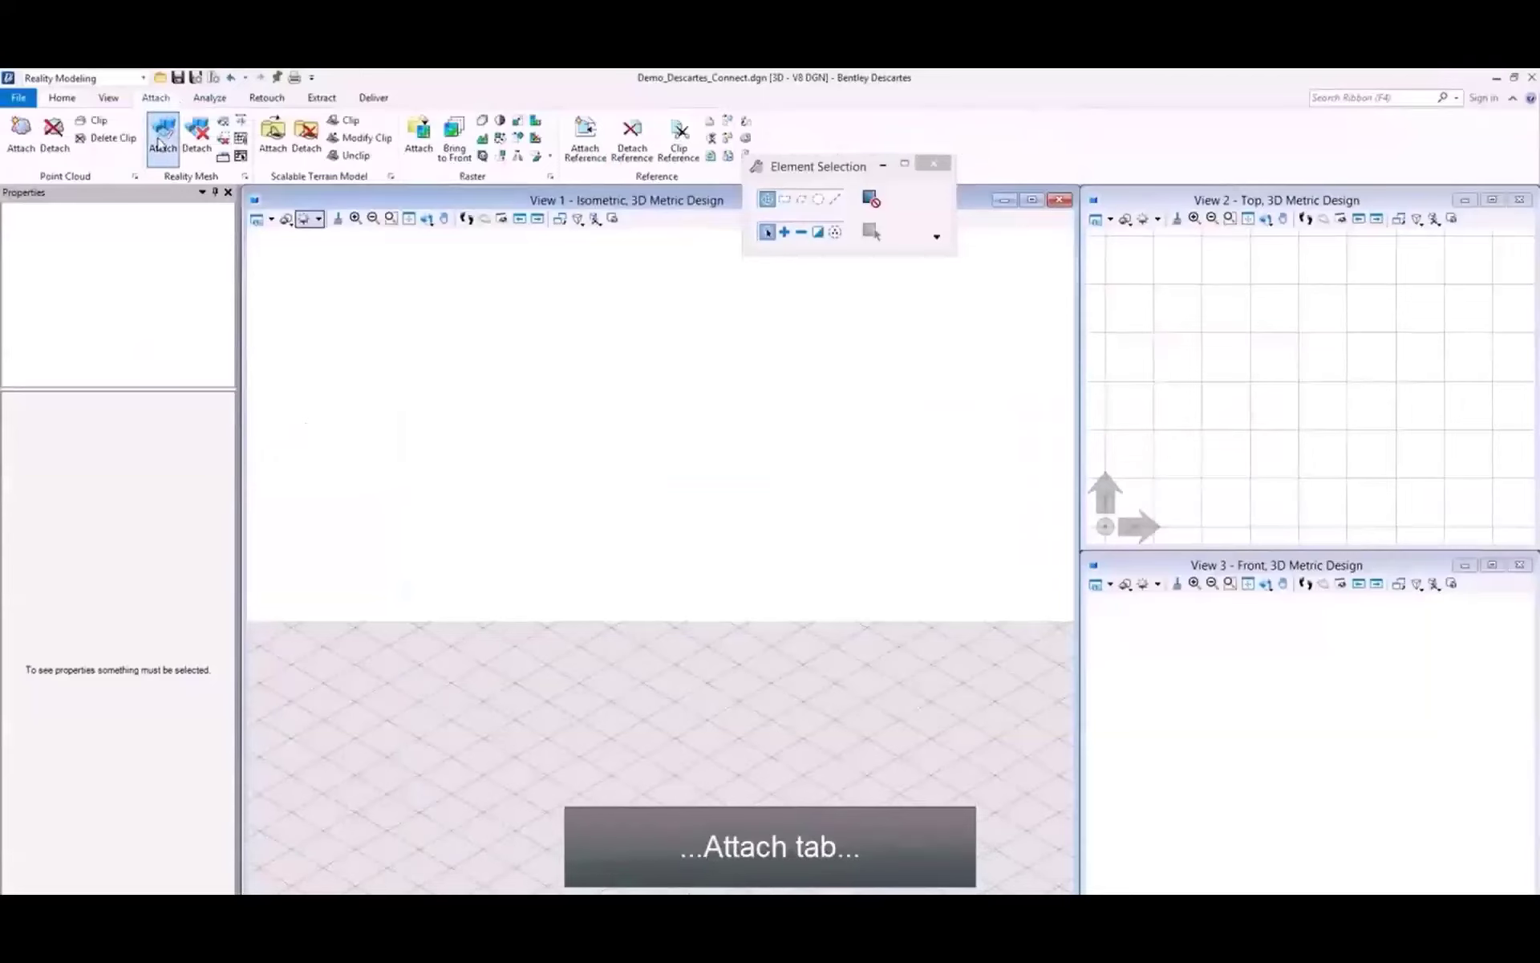
Step: In Bentley Descartes, attach the reality mesh Production_3MX_Retouched.3mx to Demo_Descartes_Connect.dgn and fit it in the top view
left_click(163, 138)
left_click(1201, 389)
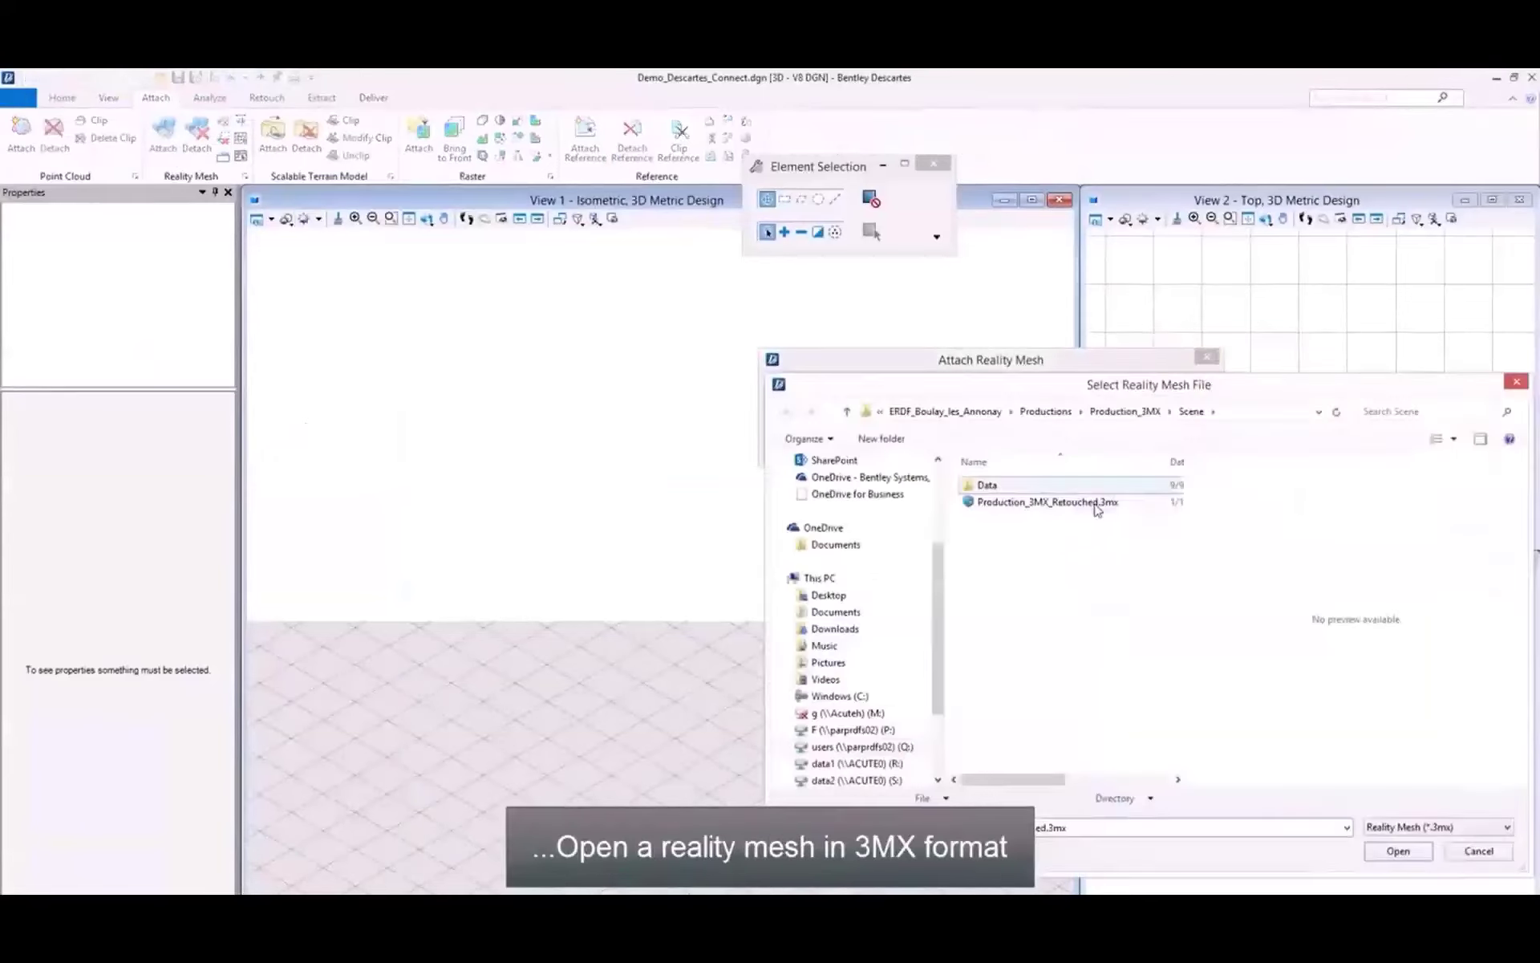
left_click(1096, 506)
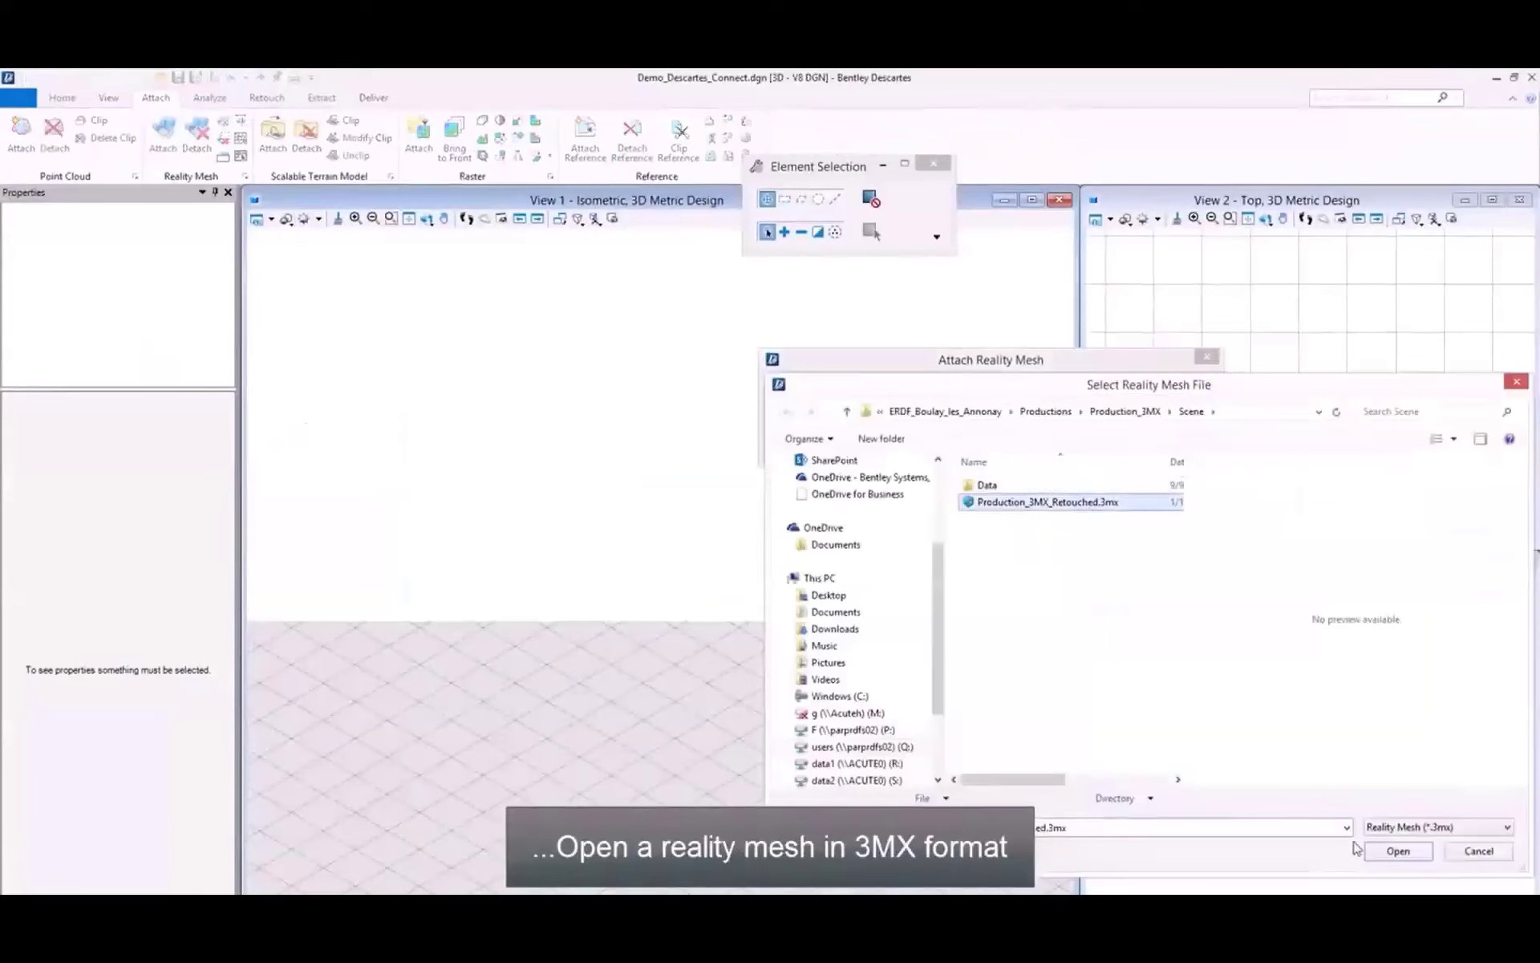
left_click(1396, 851)
left_click(1092, 442)
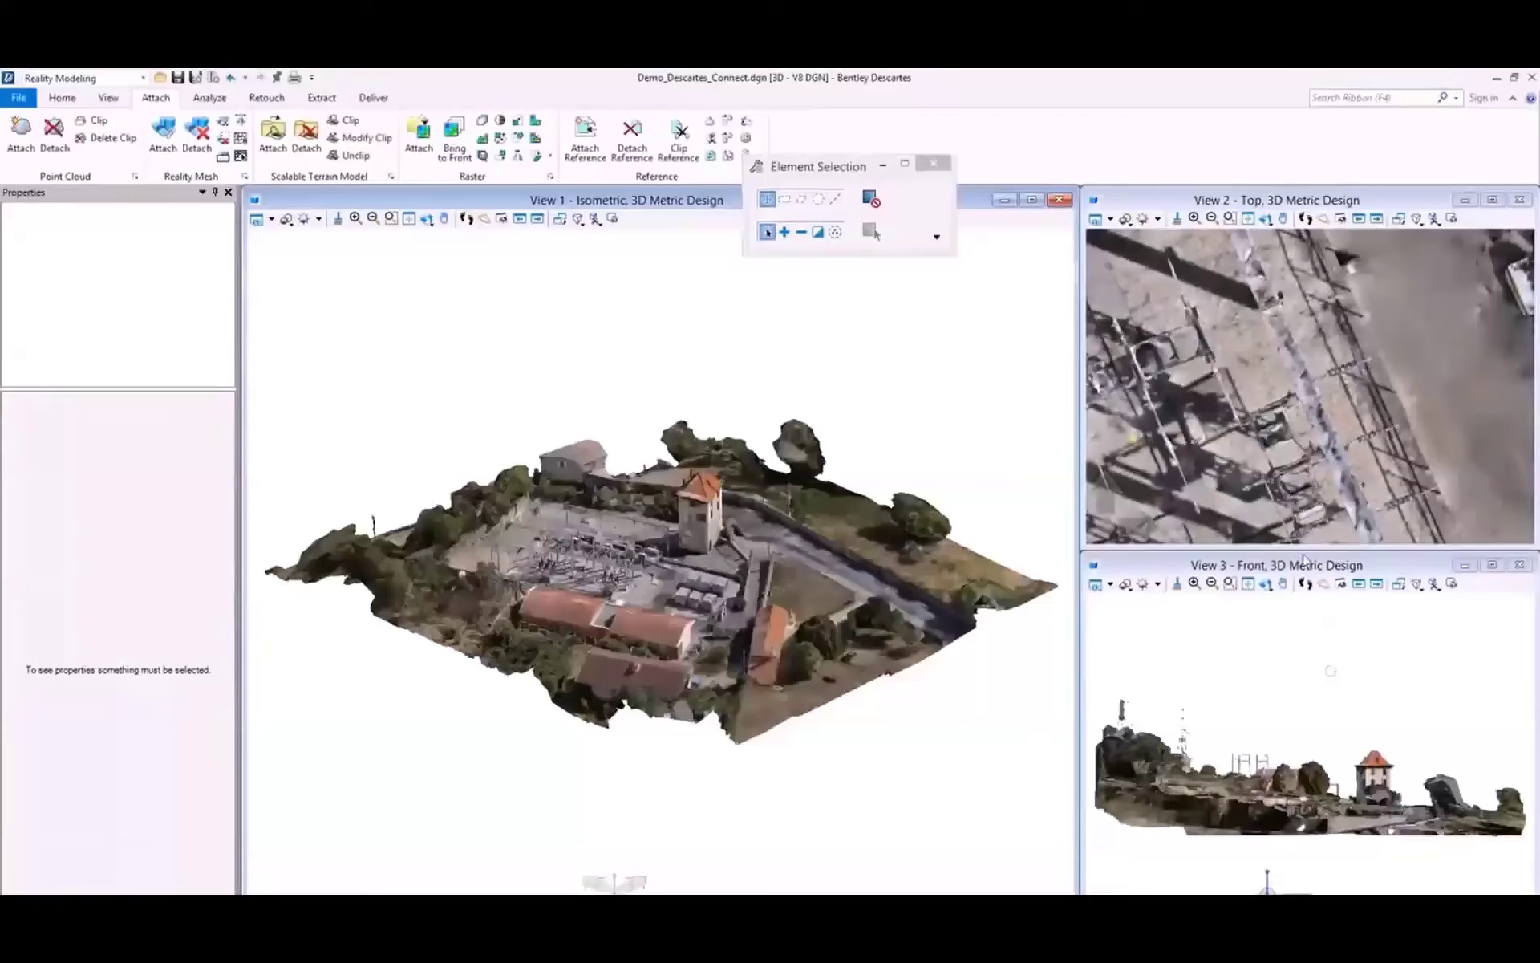
middle_click(1301, 474)
middle_click(1301, 475)
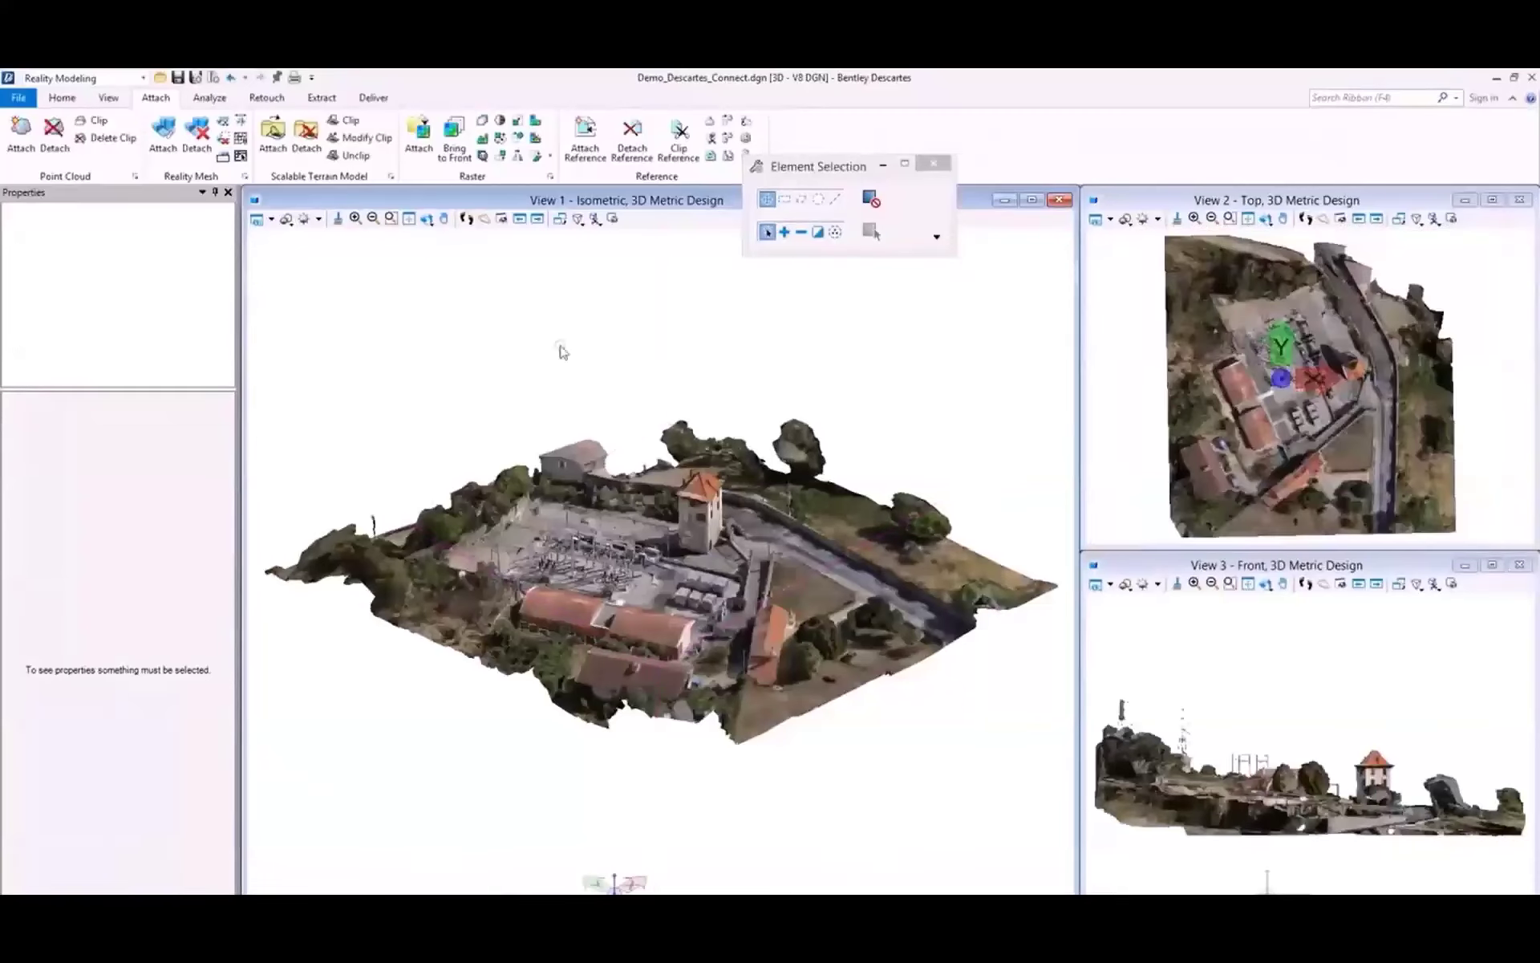
Step: Start a quick section from Reality Model Presentation, using section level Sections, Temporary mode, and View 2 as target
left_click(320, 98)
left_click(431, 138)
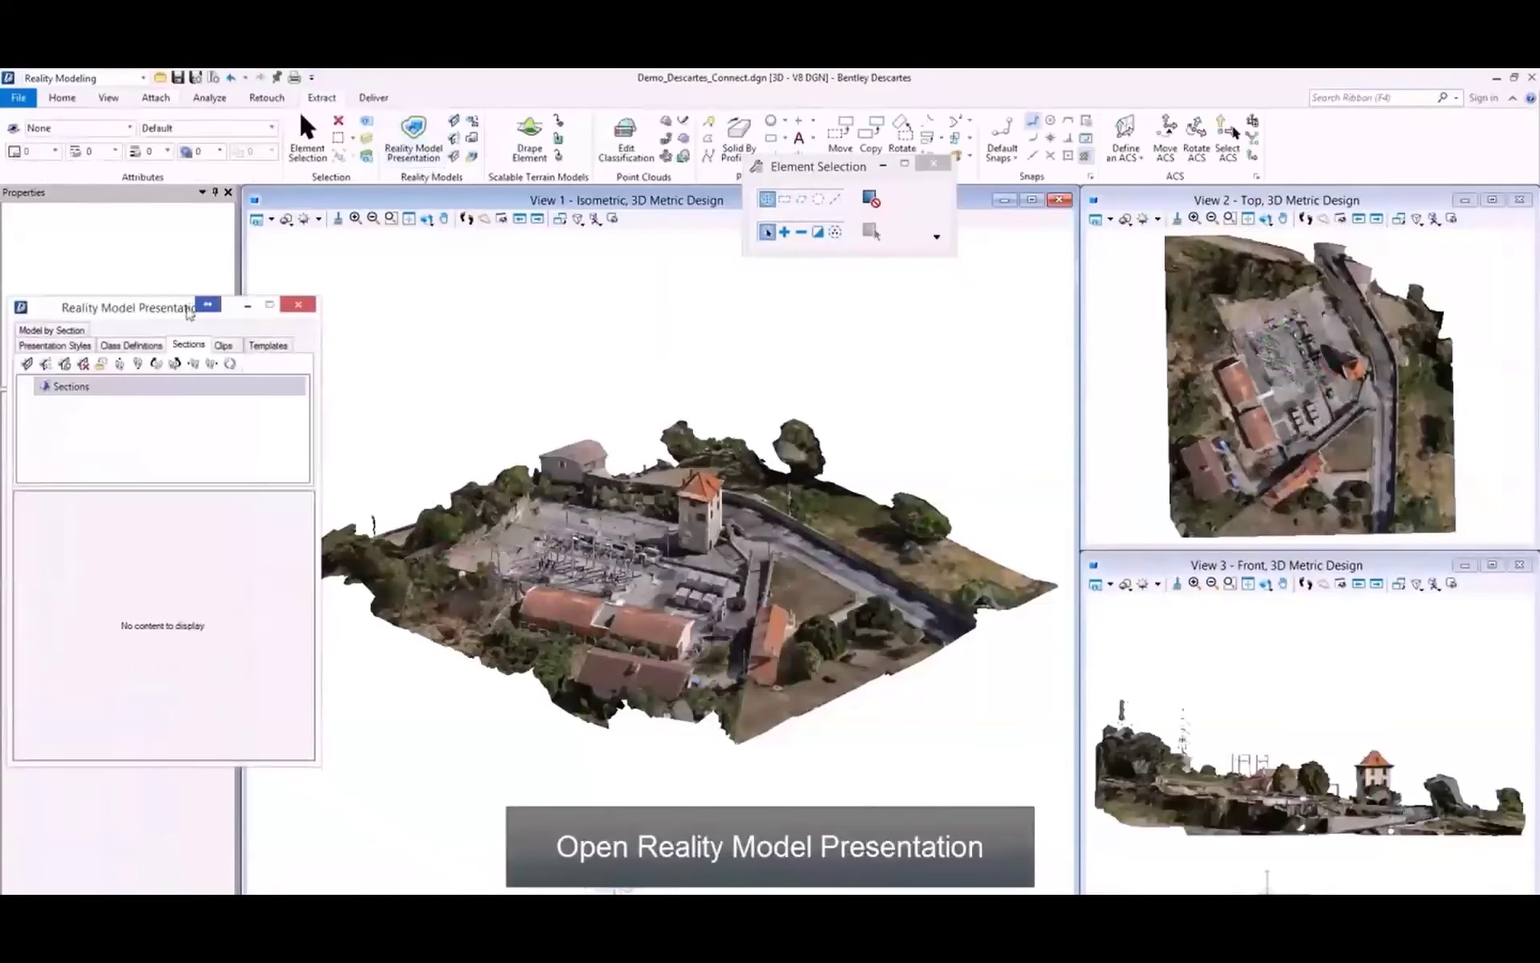
left_click(27, 364)
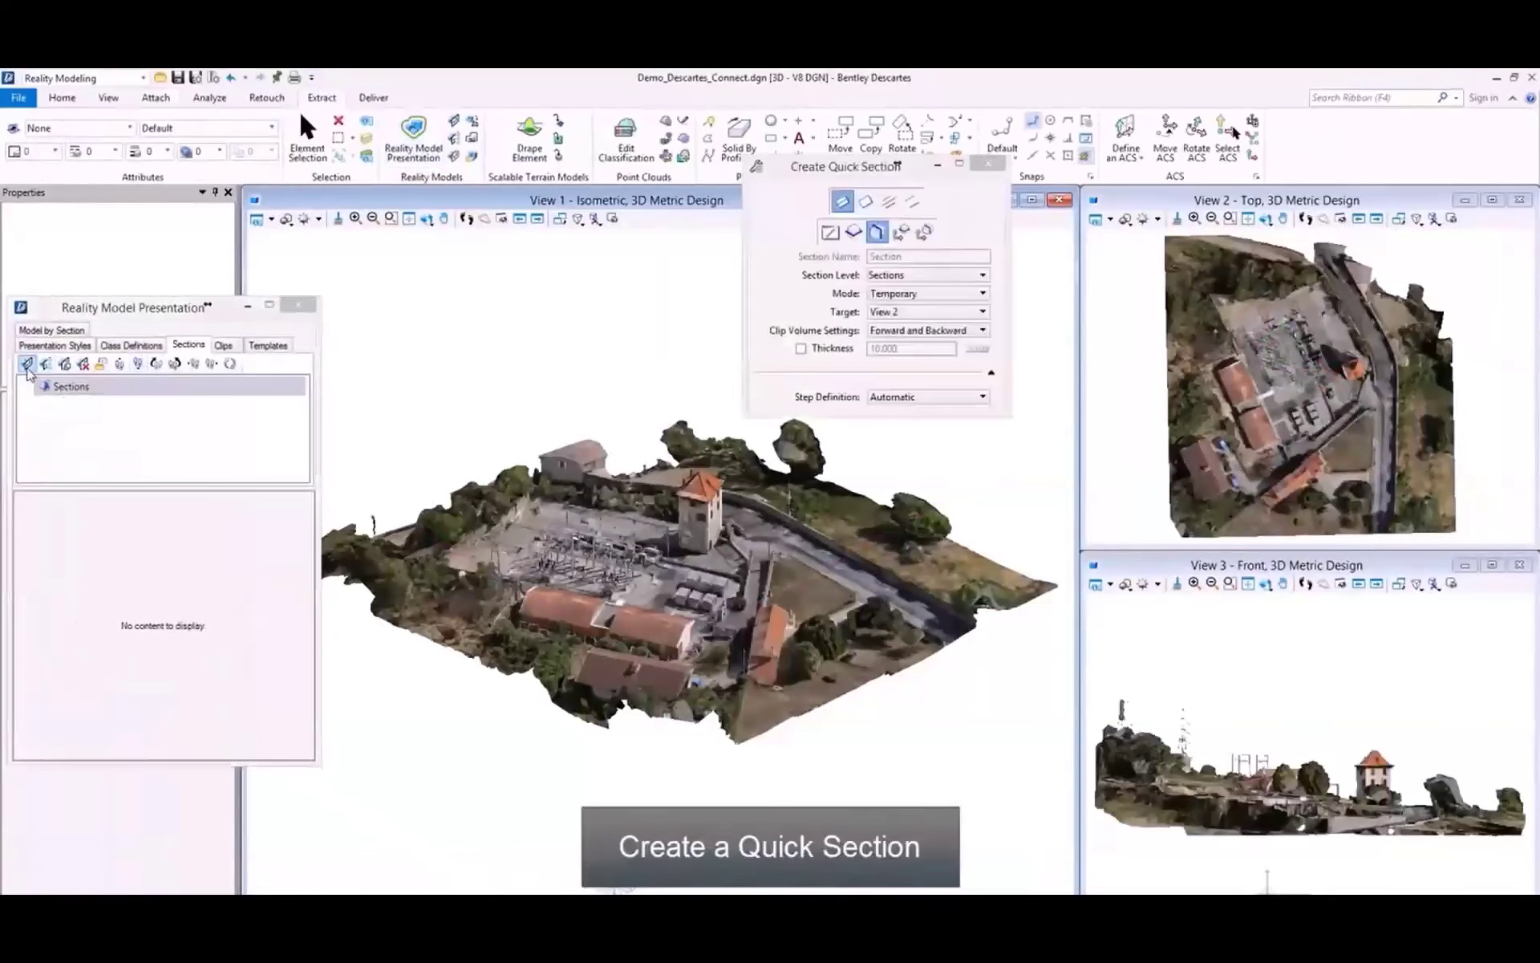
left_click(923, 276)
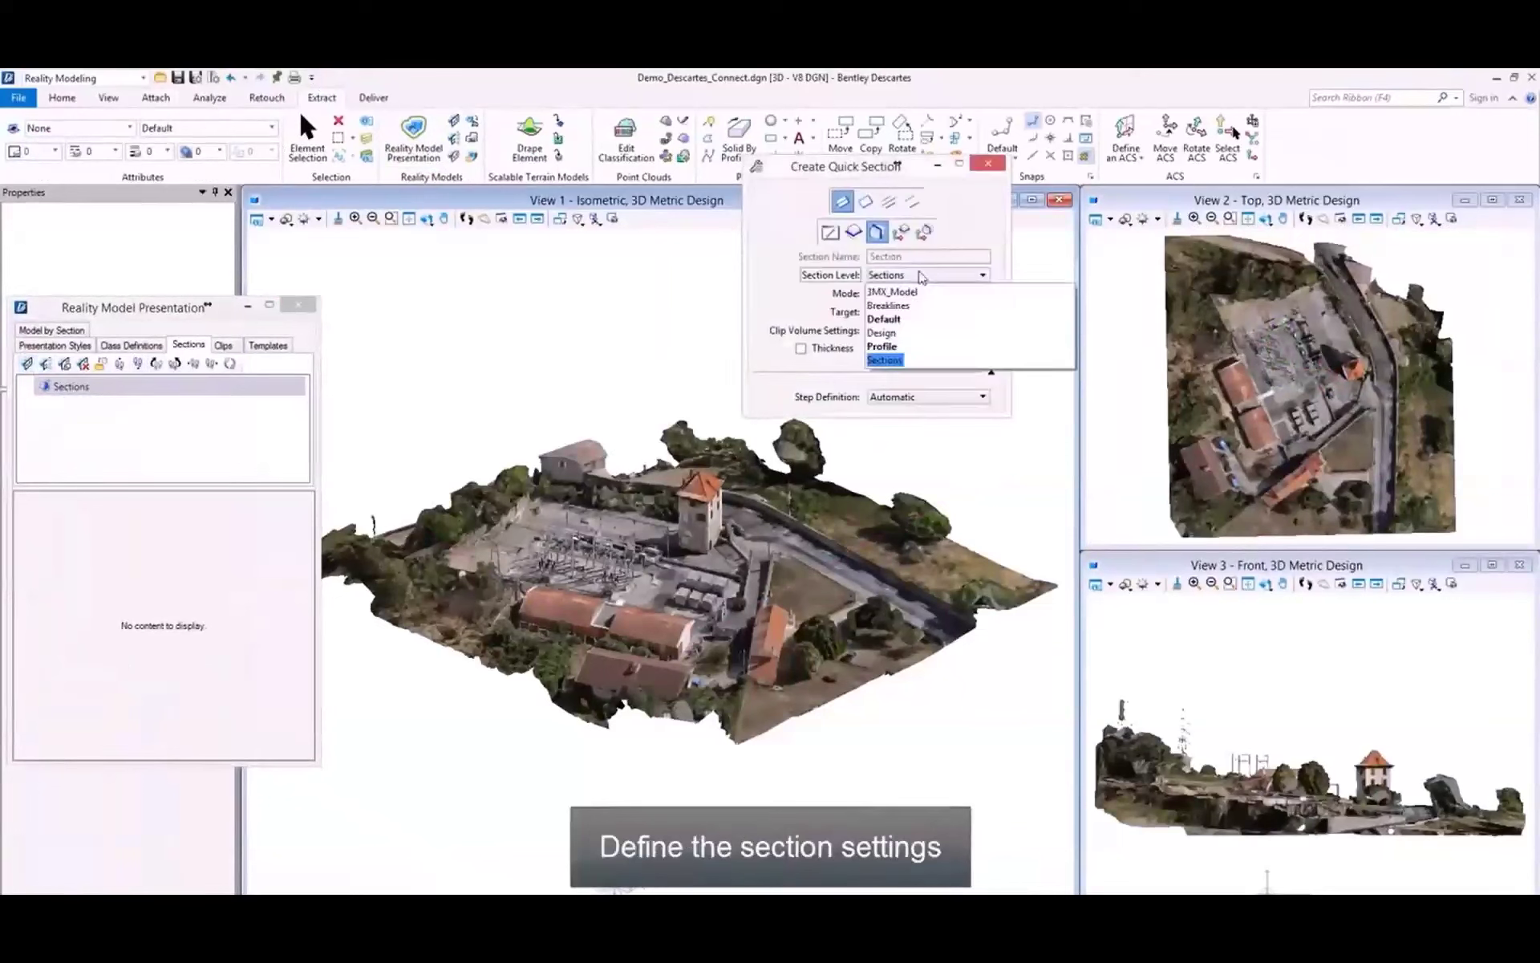
left_click(922, 276)
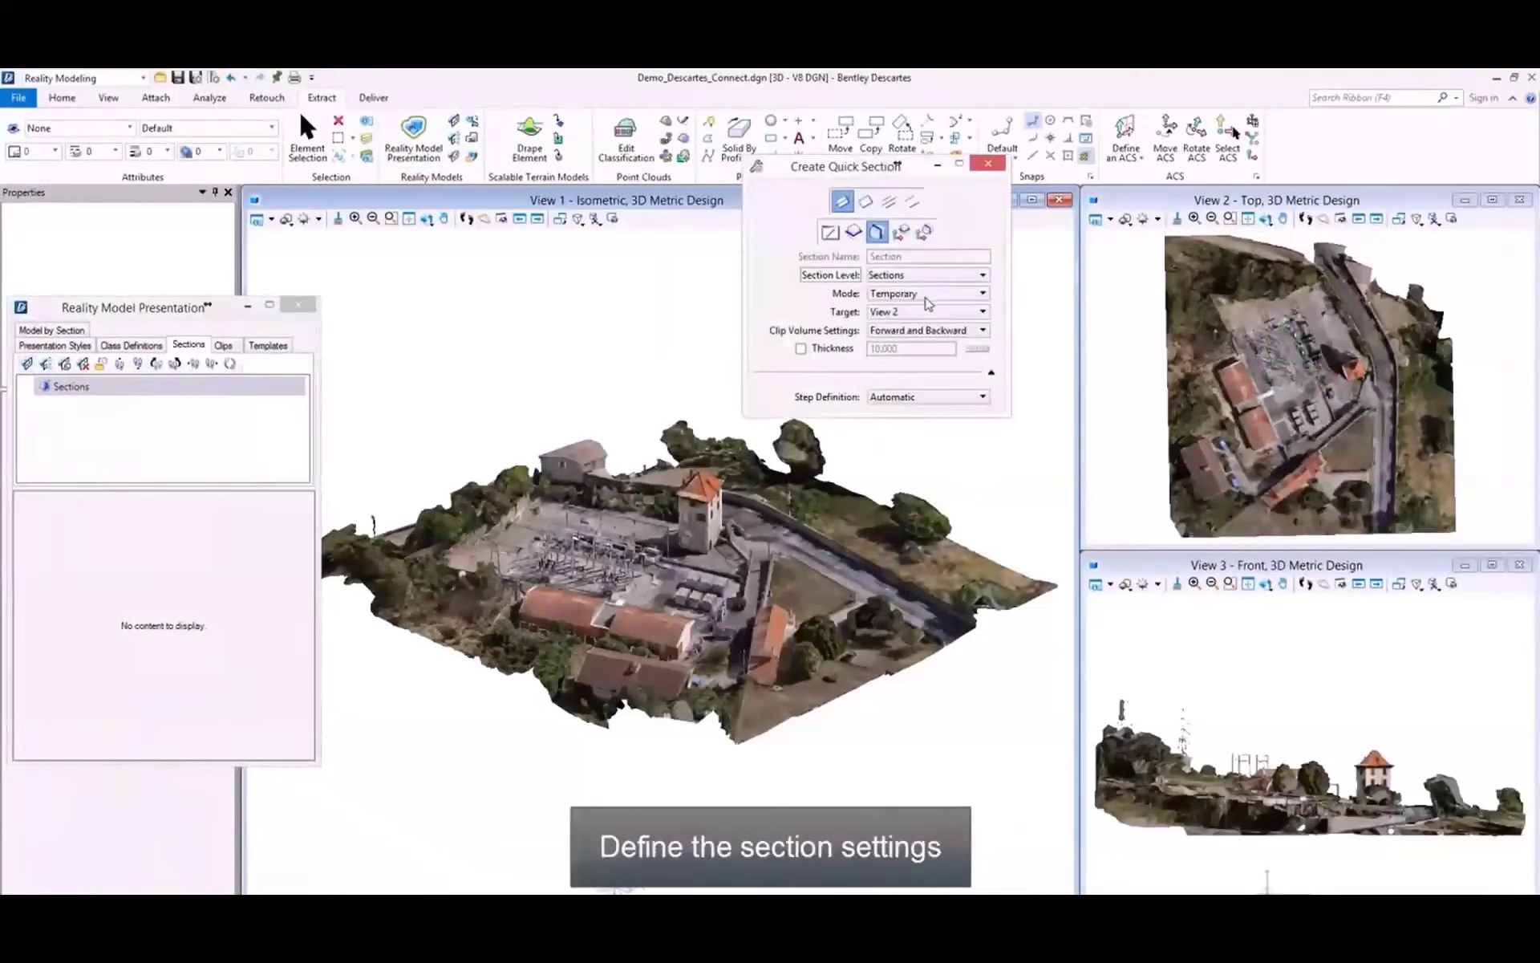
left_click(921, 313)
left_click(920, 315)
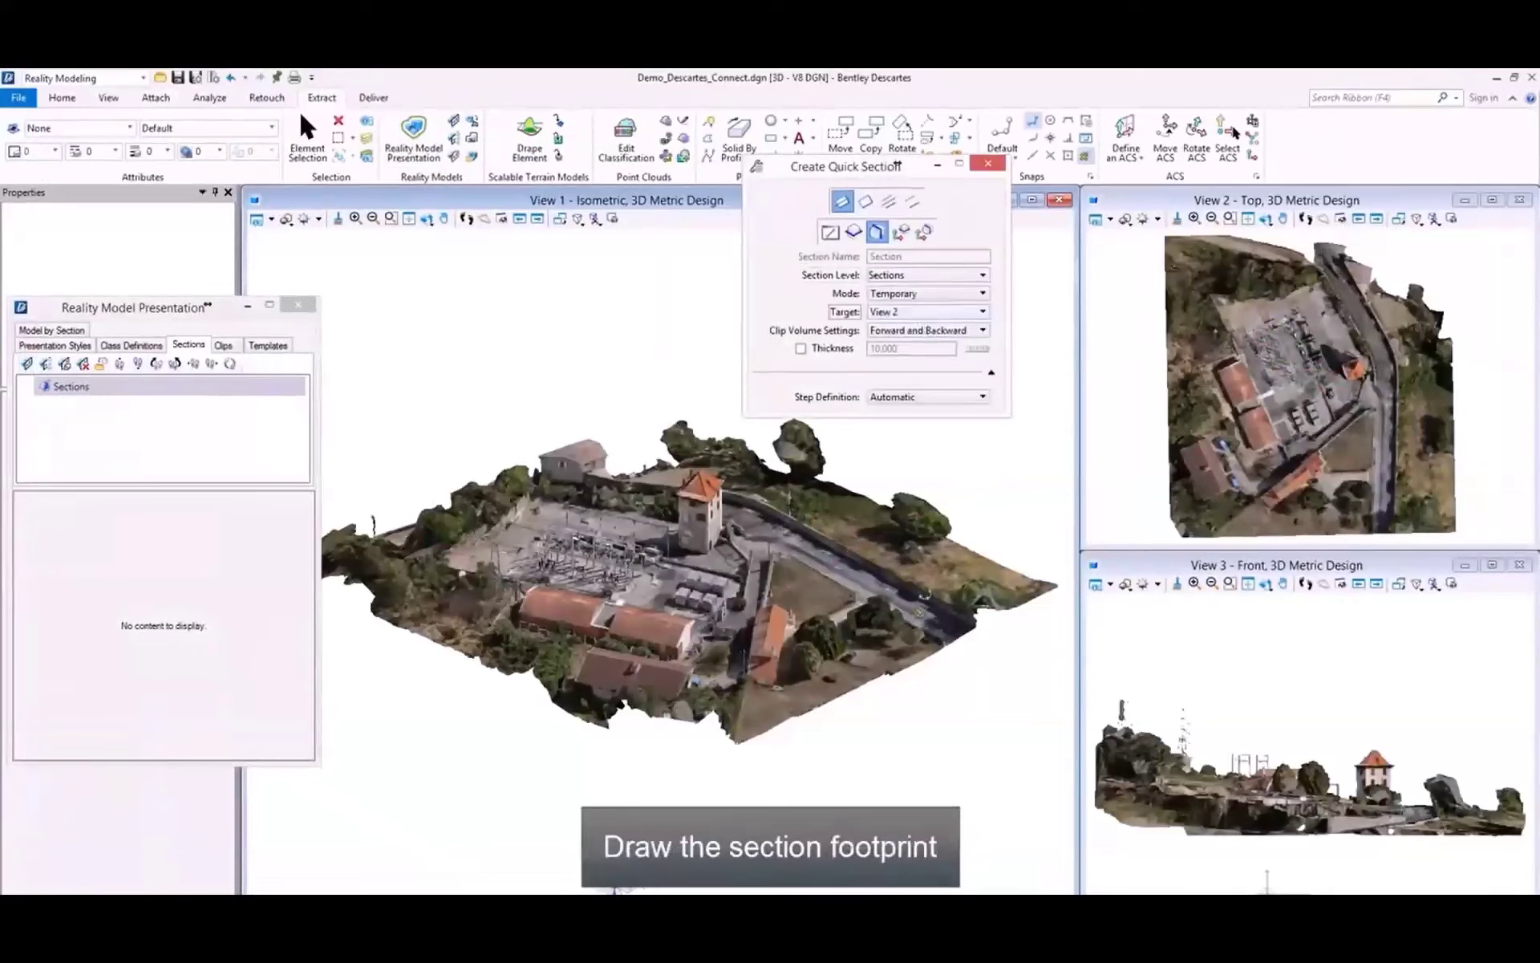
Step: Turn View 1 to look down on the site, draw the section line across the full mesh, and set the section thickness graphically
middle_click_drag(880, 537, 577, 750, "shift")
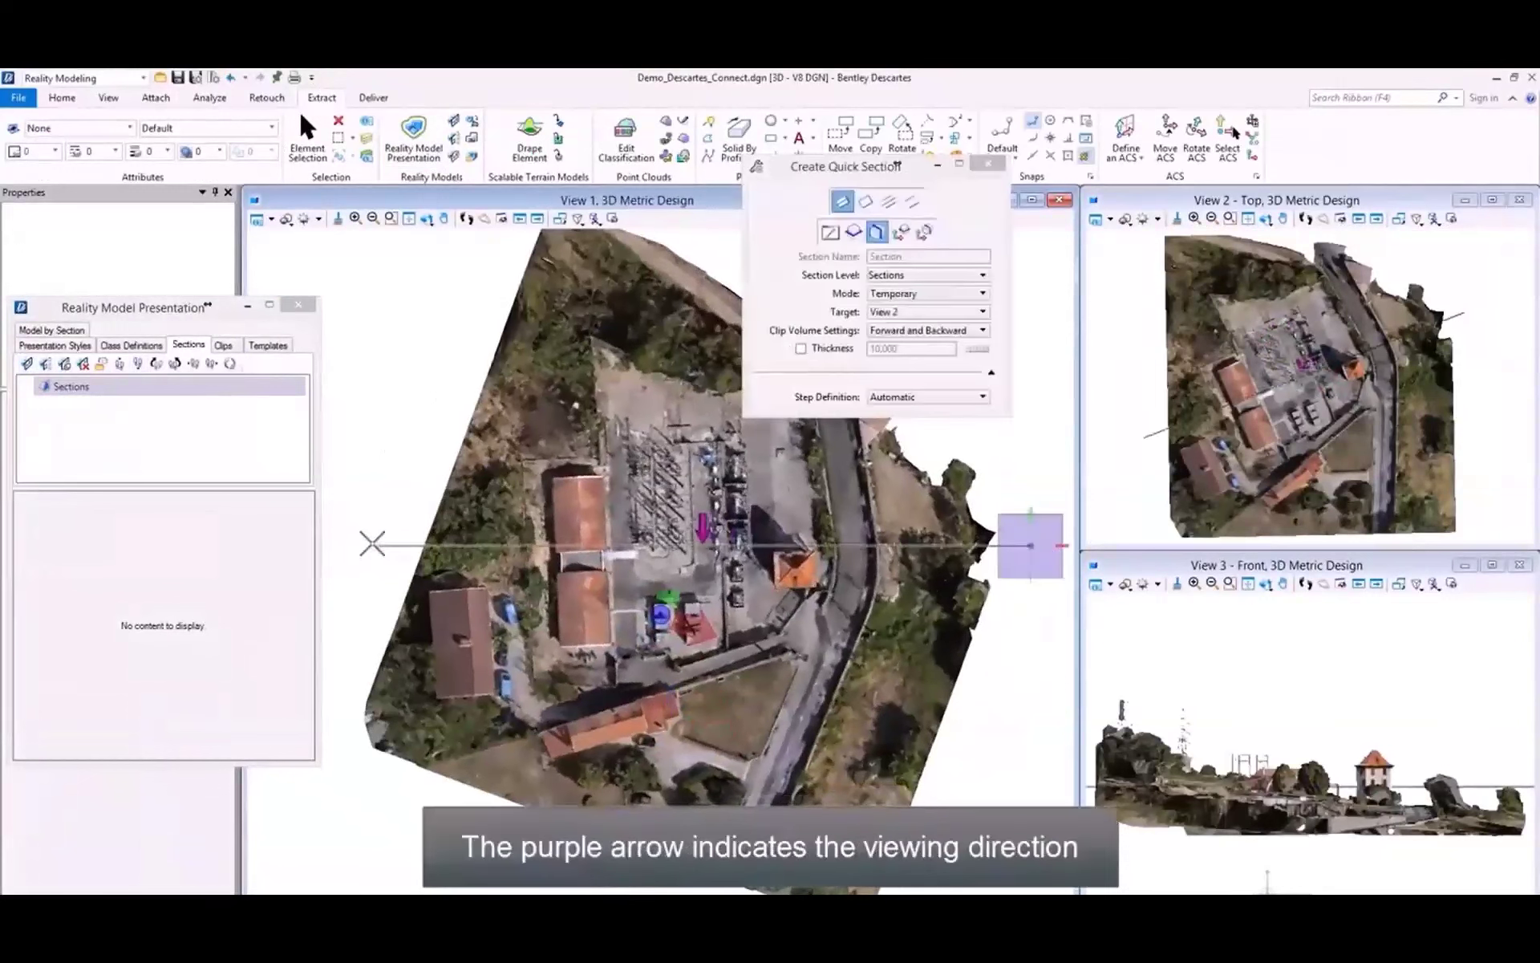
left_click(371, 543)
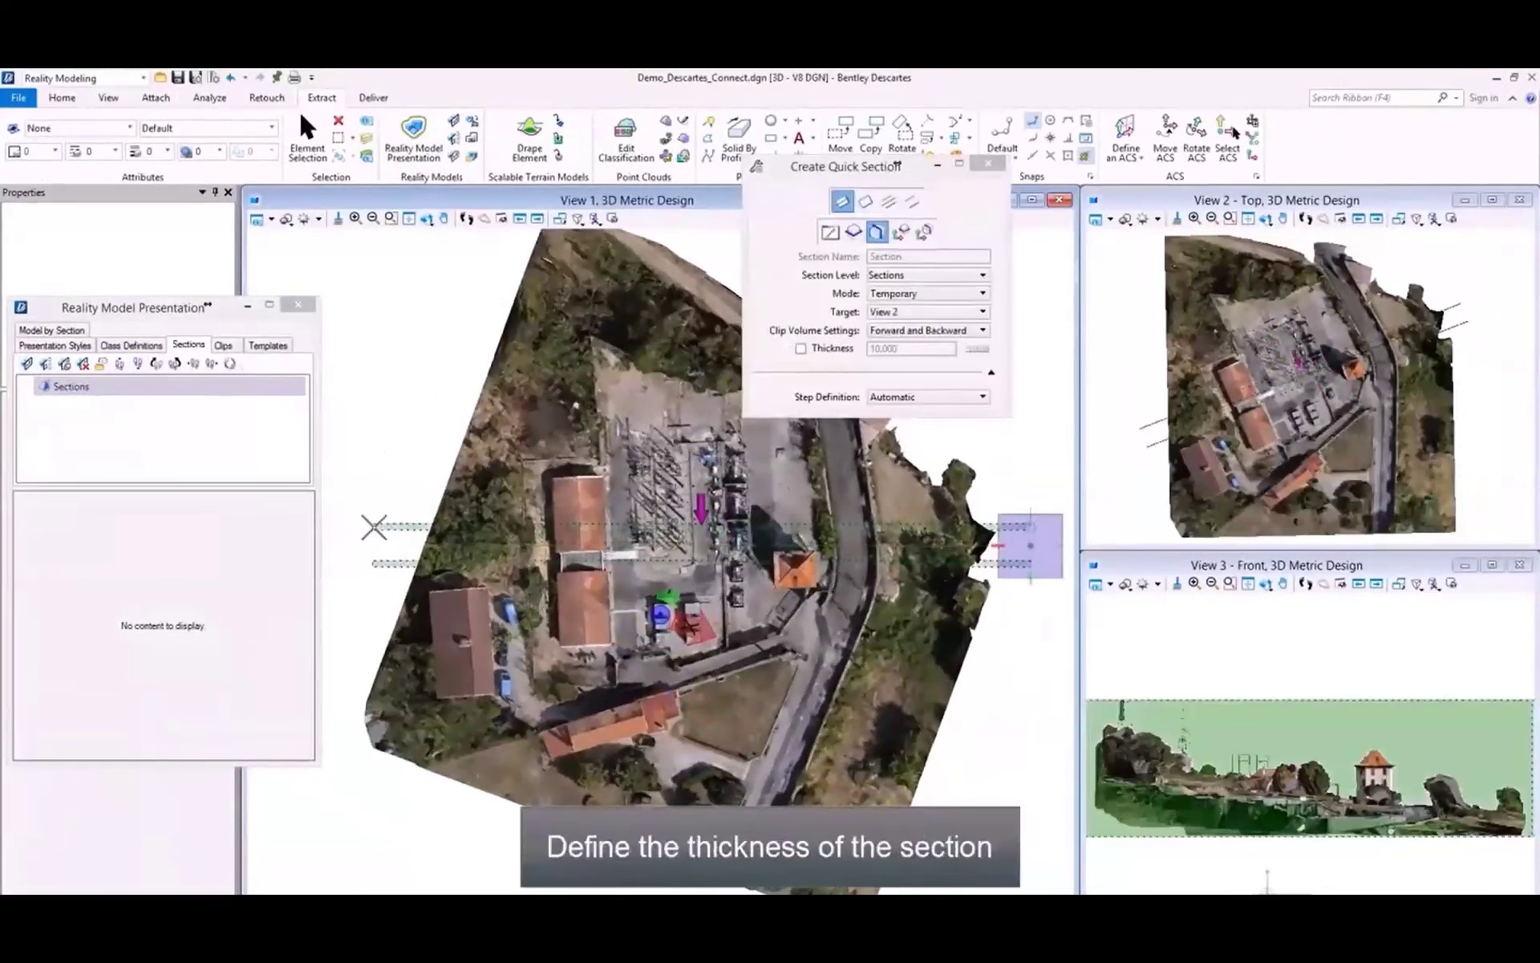
left_click(373, 527)
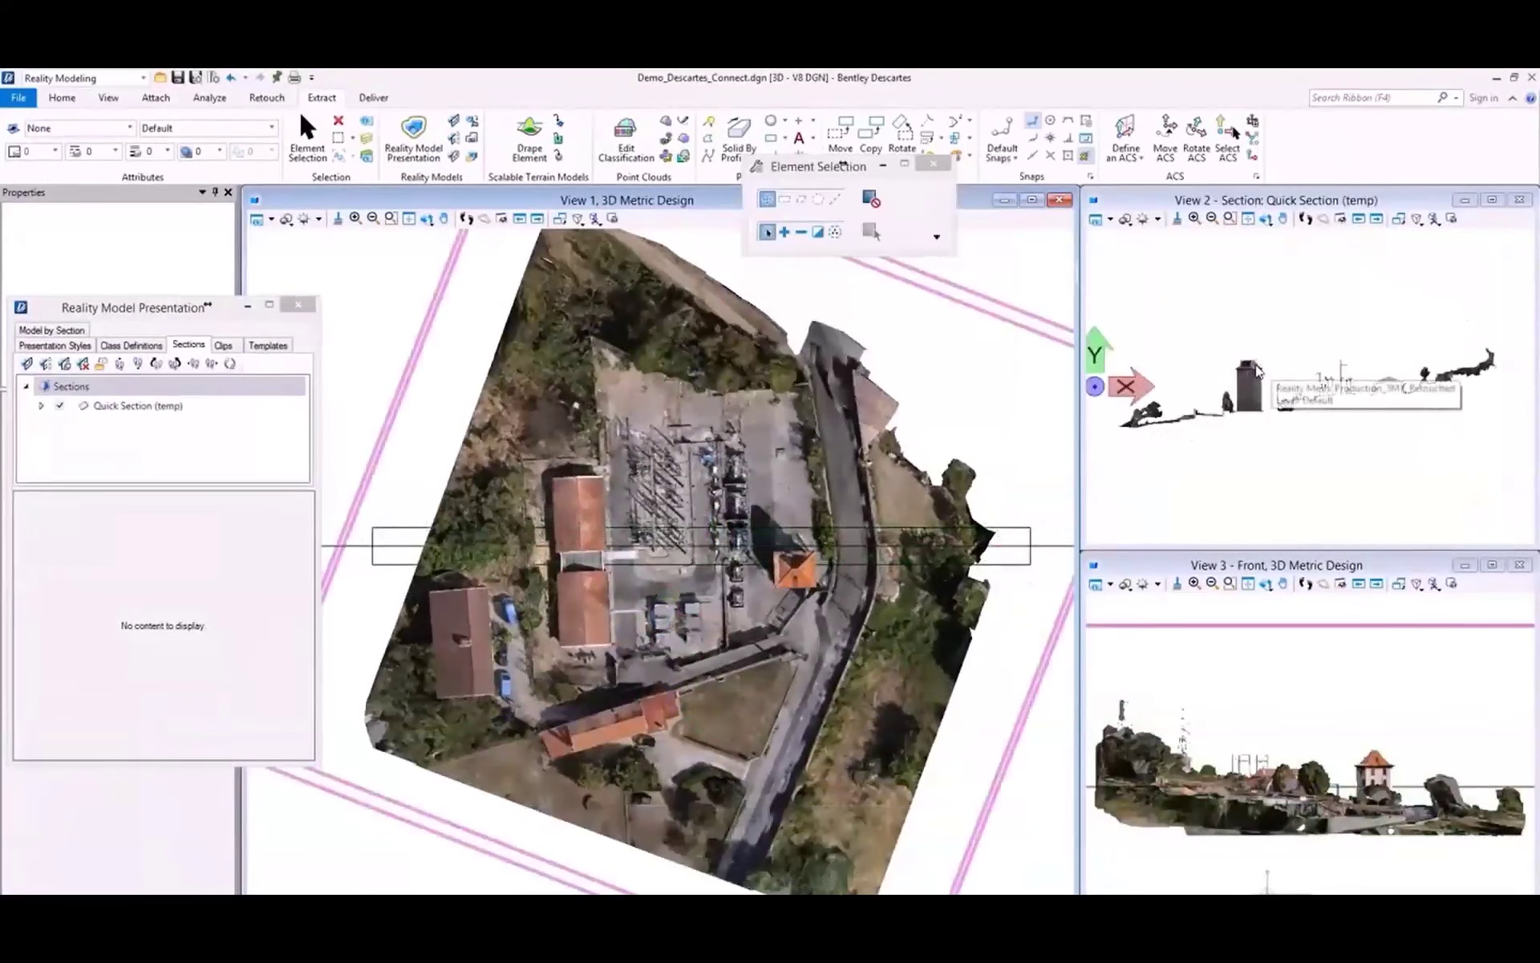
Step: Maximize View 2 and fit the complete quick section profile in it for inspection
scroll(1251, 369, "up", 5)
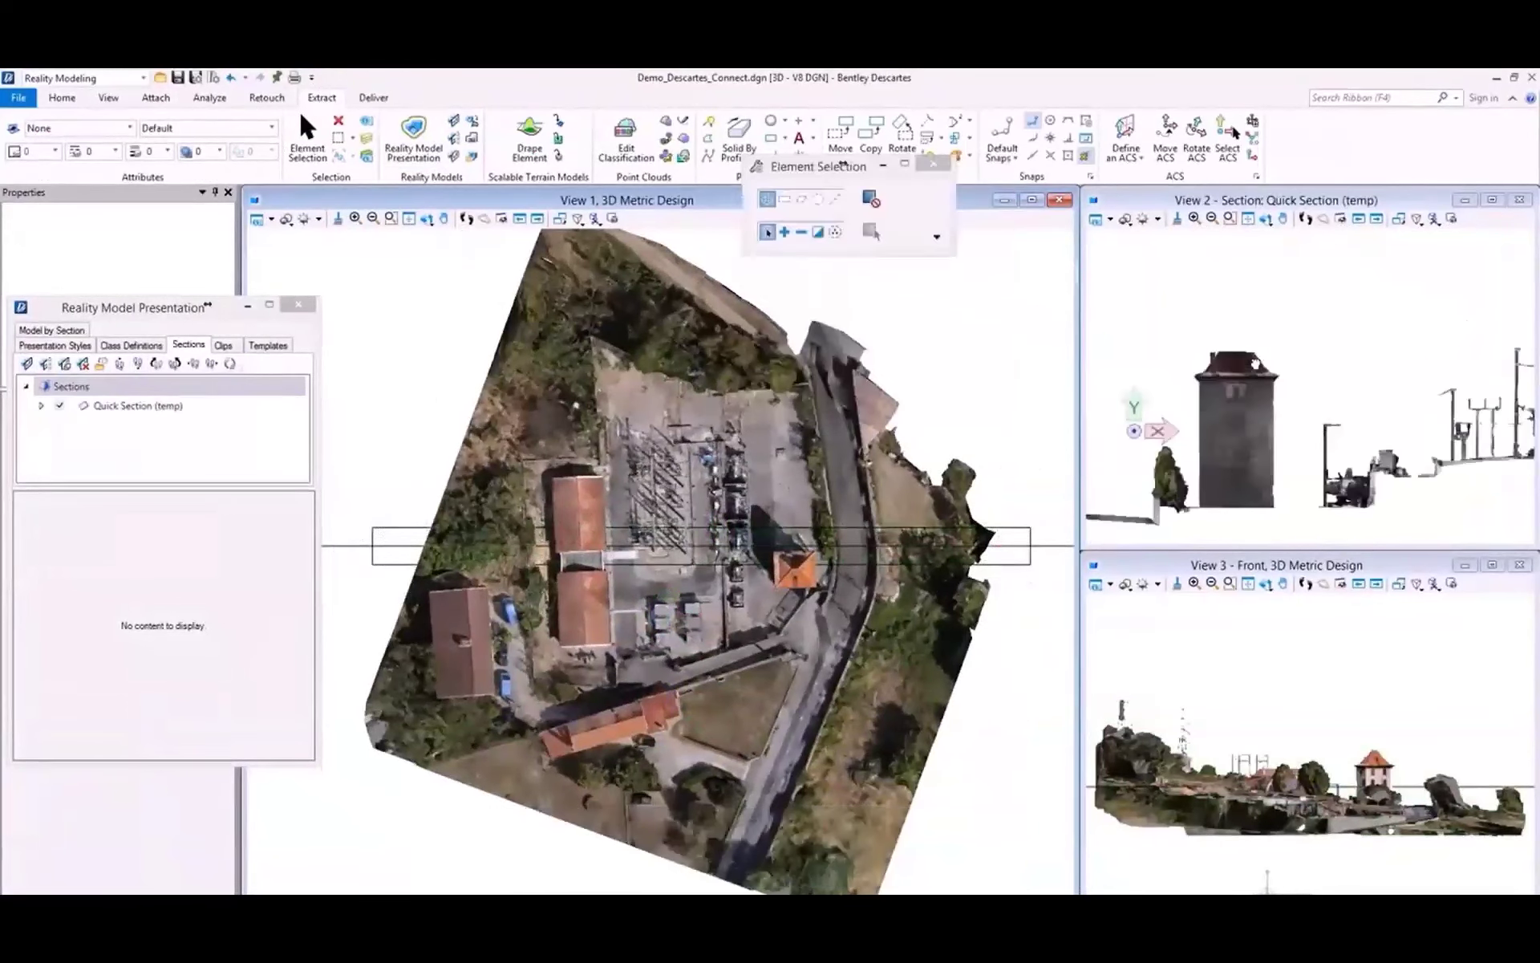
left_click(1492, 200)
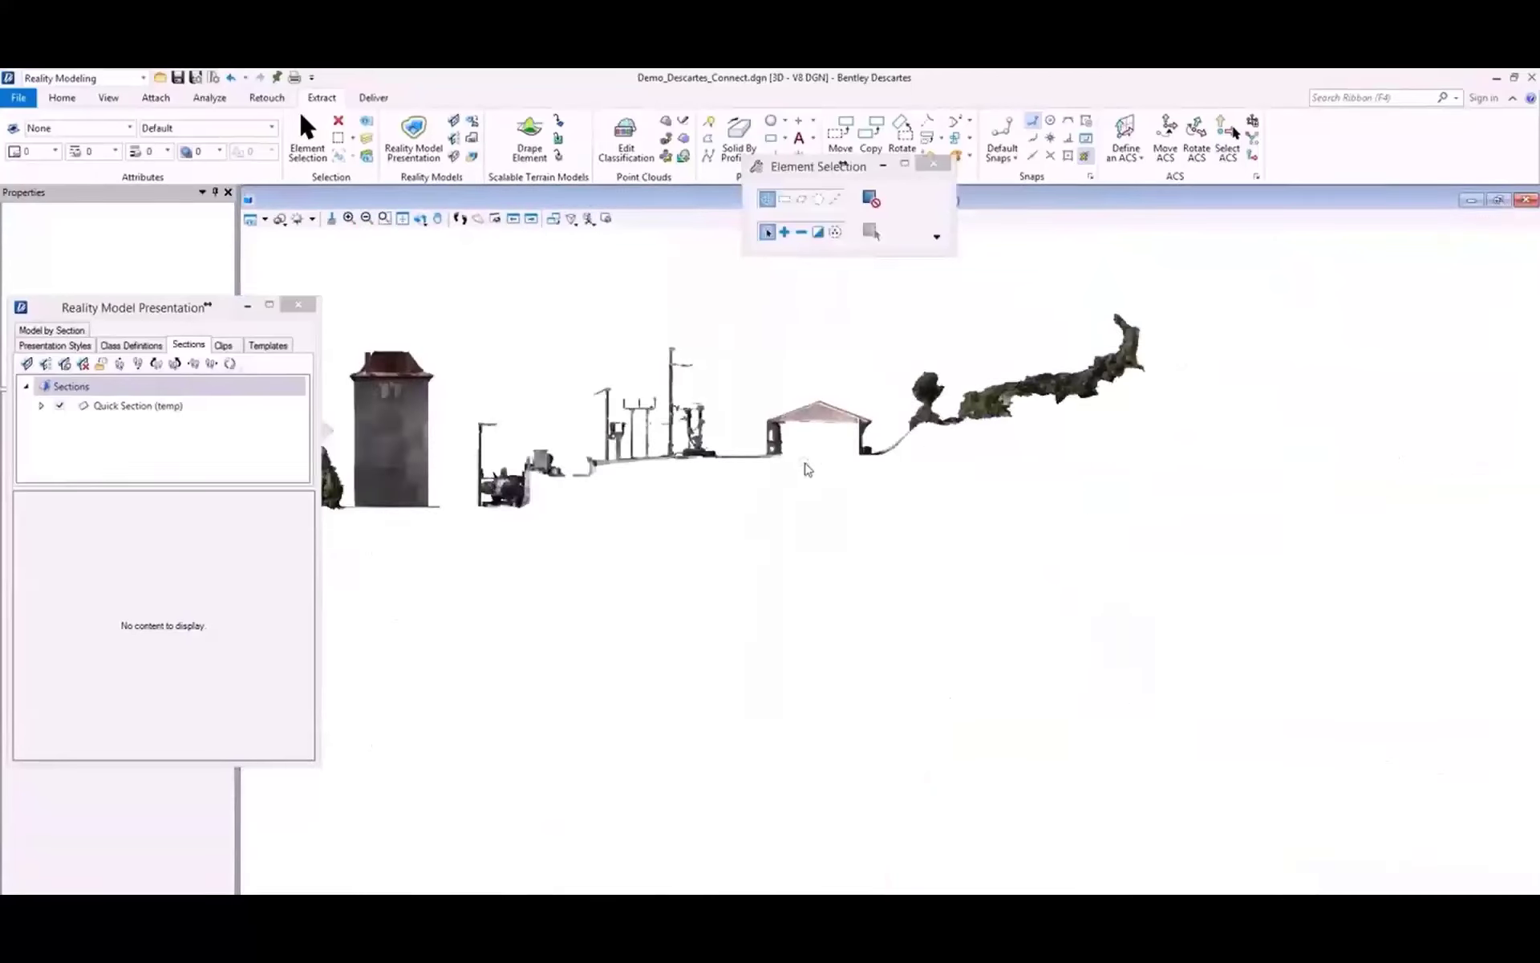
middle_click_drag(805, 461, 1045, 484)
middle_click(1043, 485)
middle_click(1043, 484)
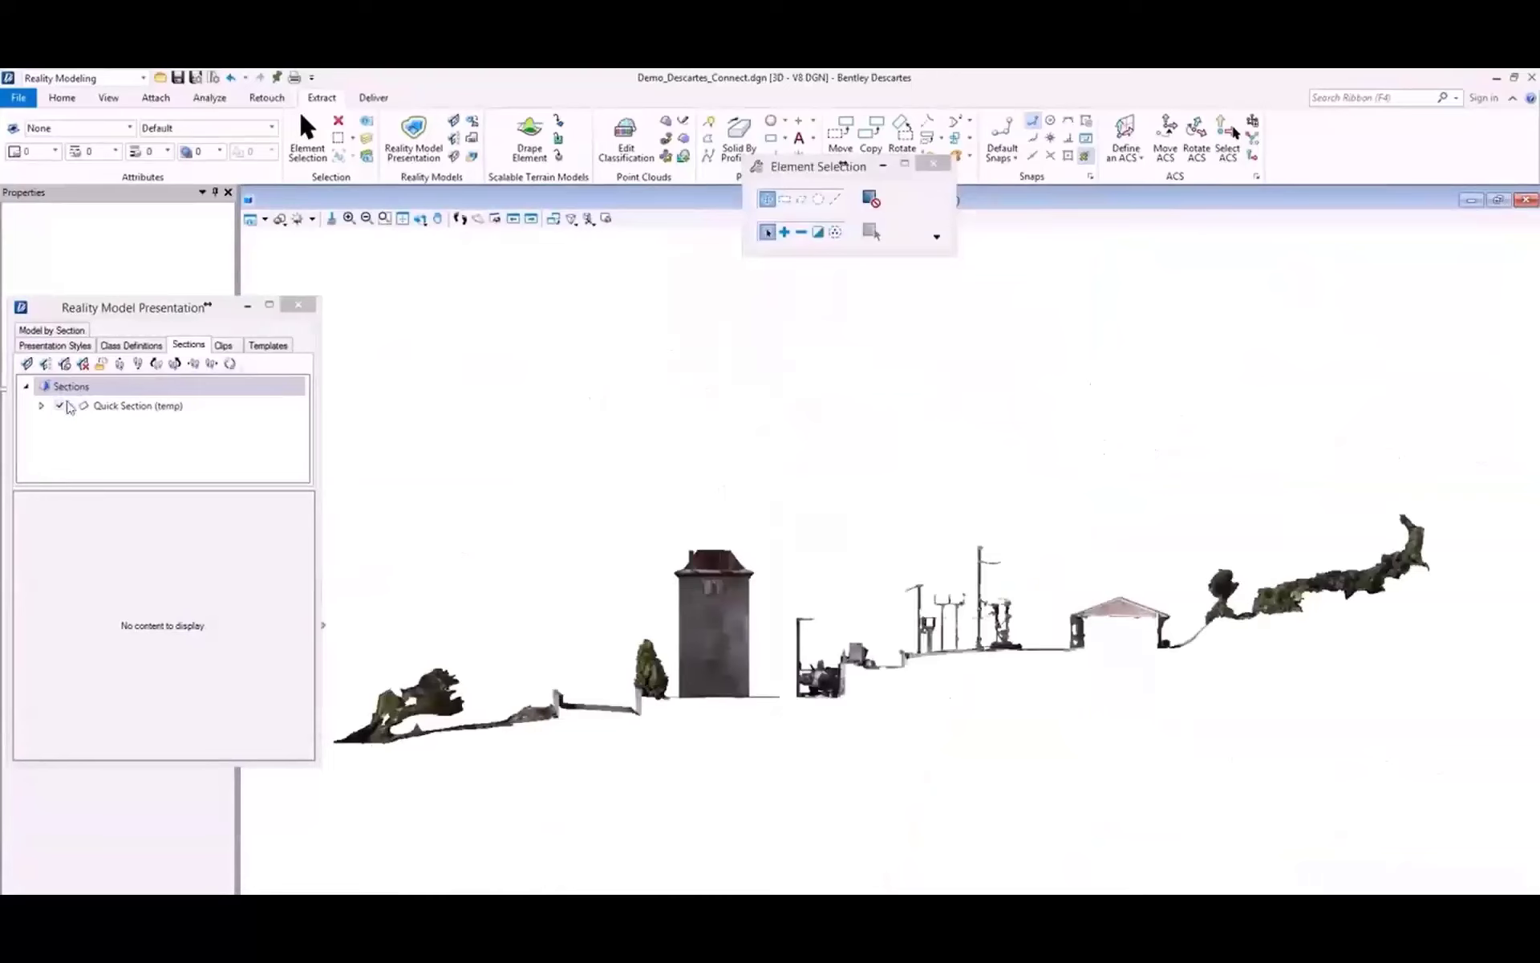
Step: Select the temporary quick section and move it forward five steps through the reality mesh
left_click(81, 406)
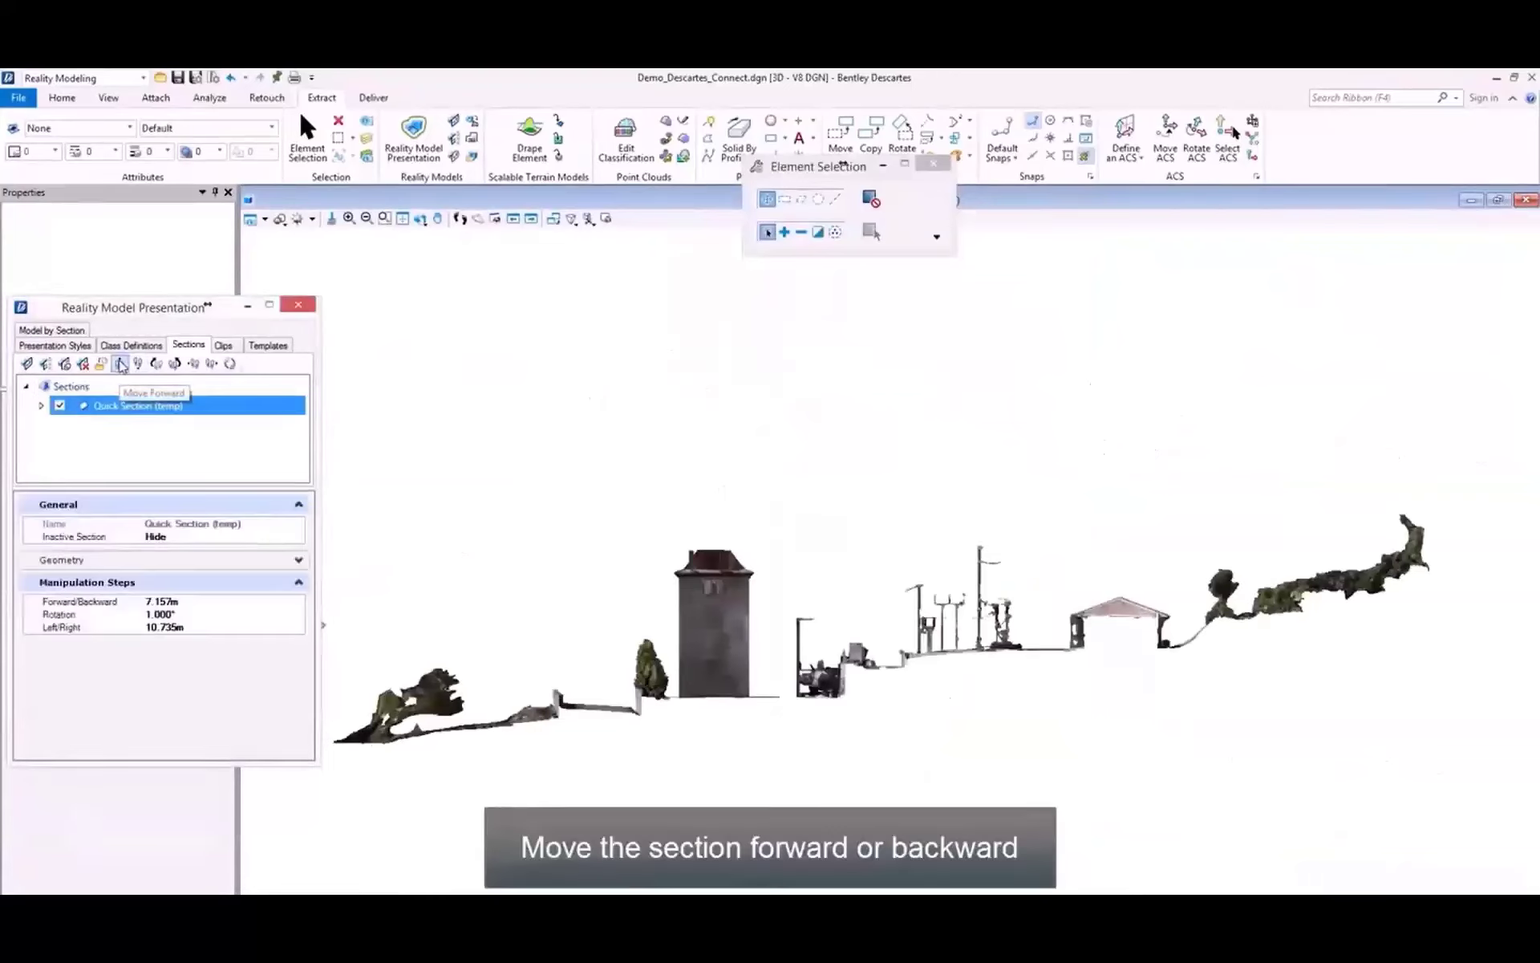
left_click(120, 364)
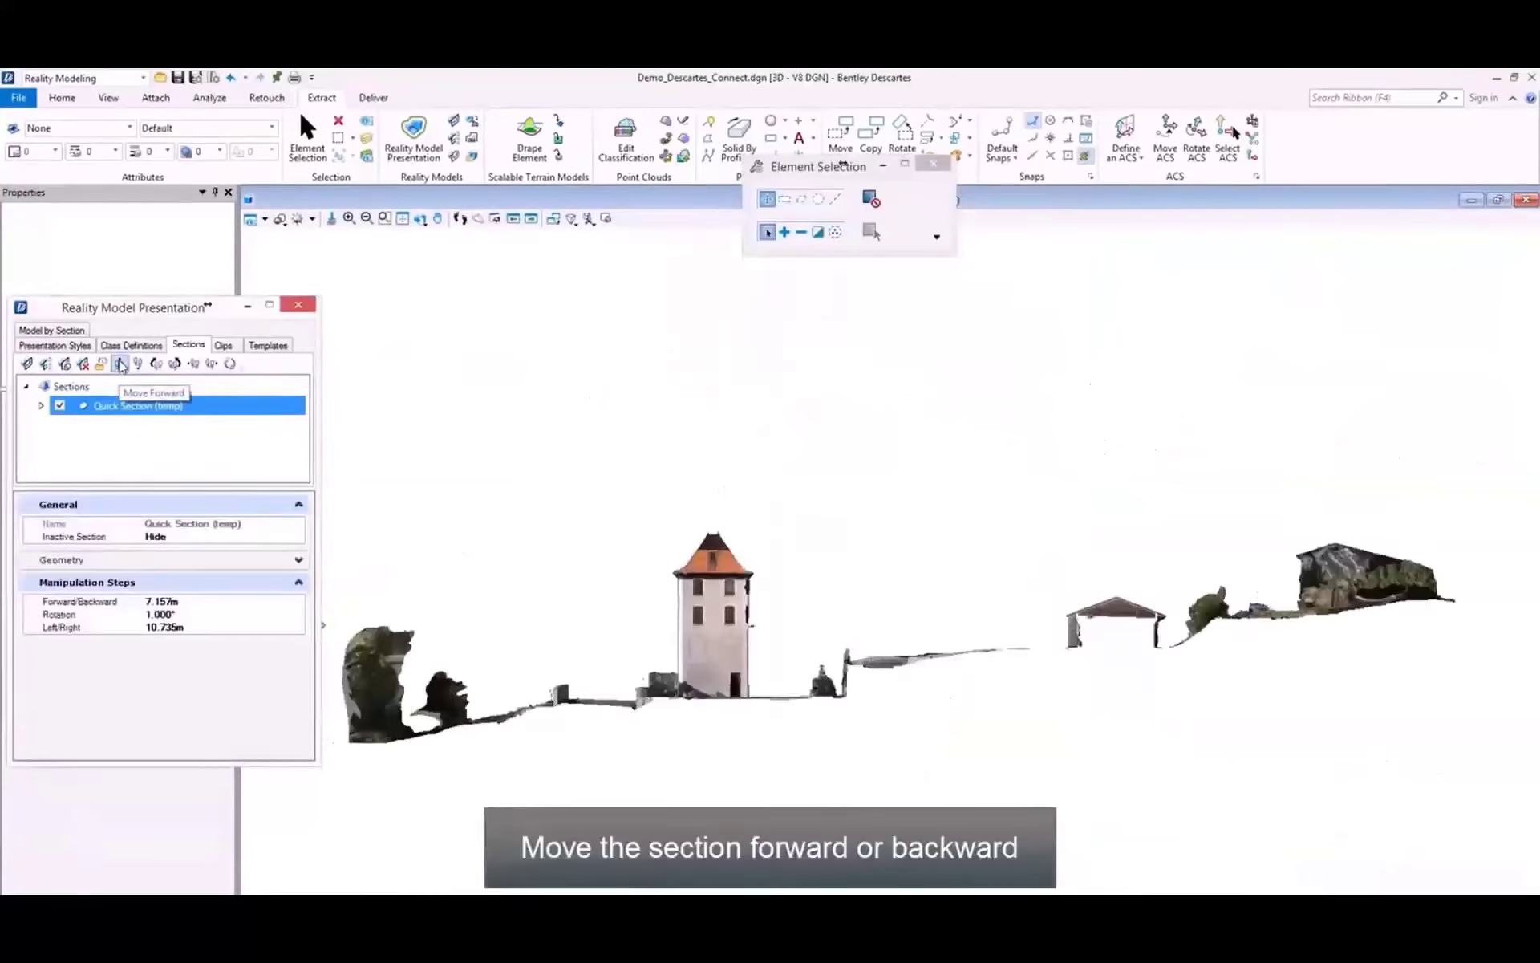
left_click(121, 364)
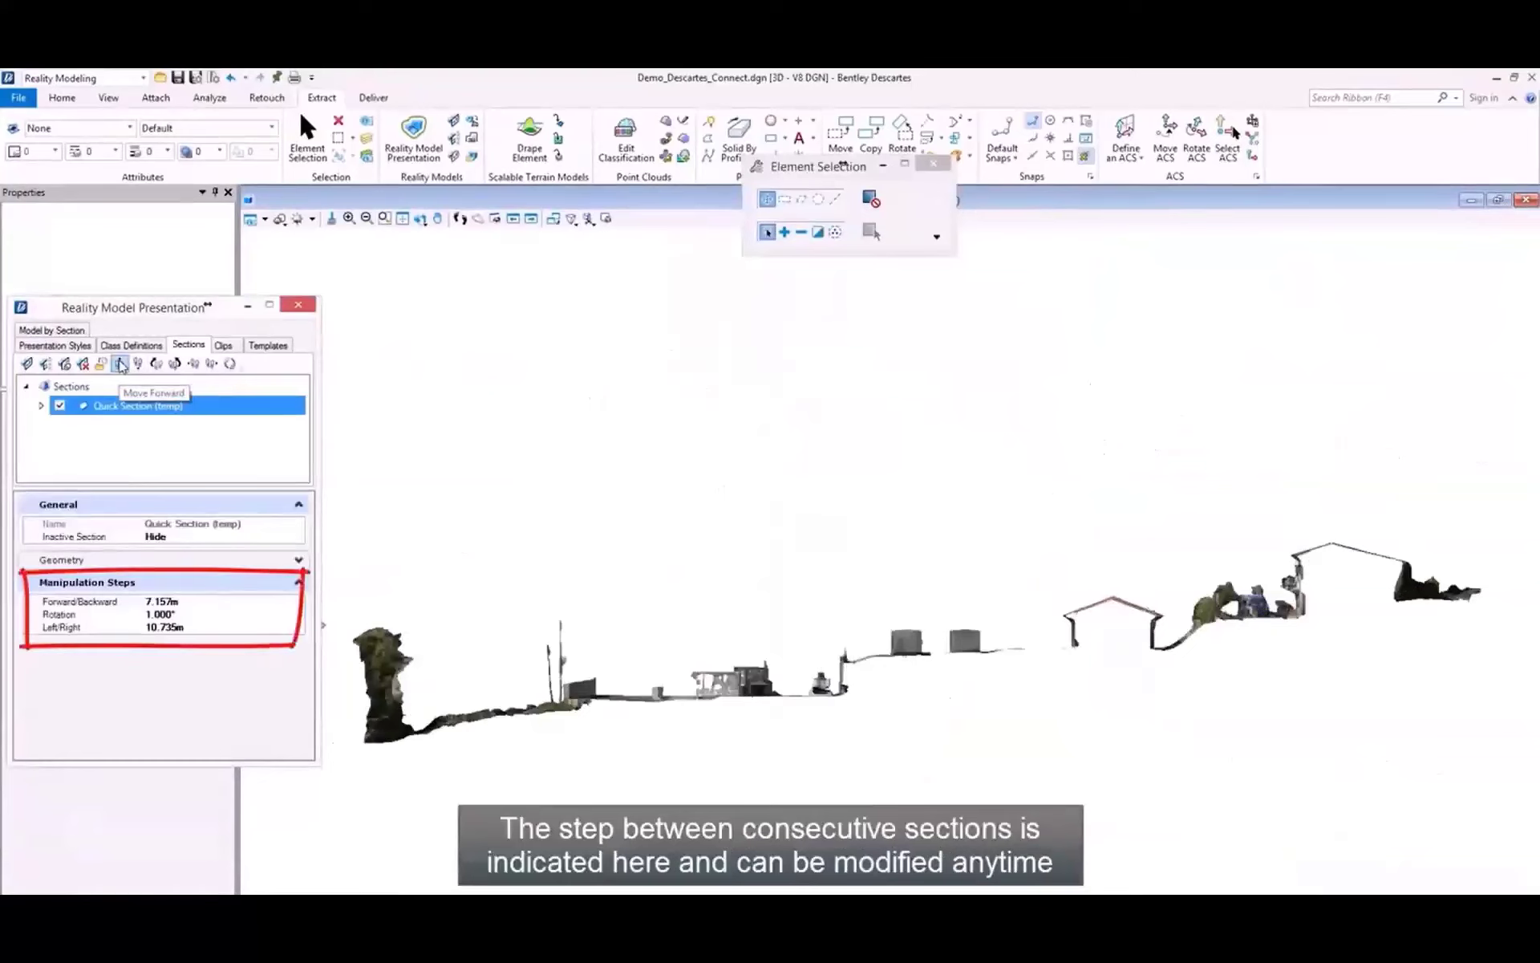
left_click(120, 364)
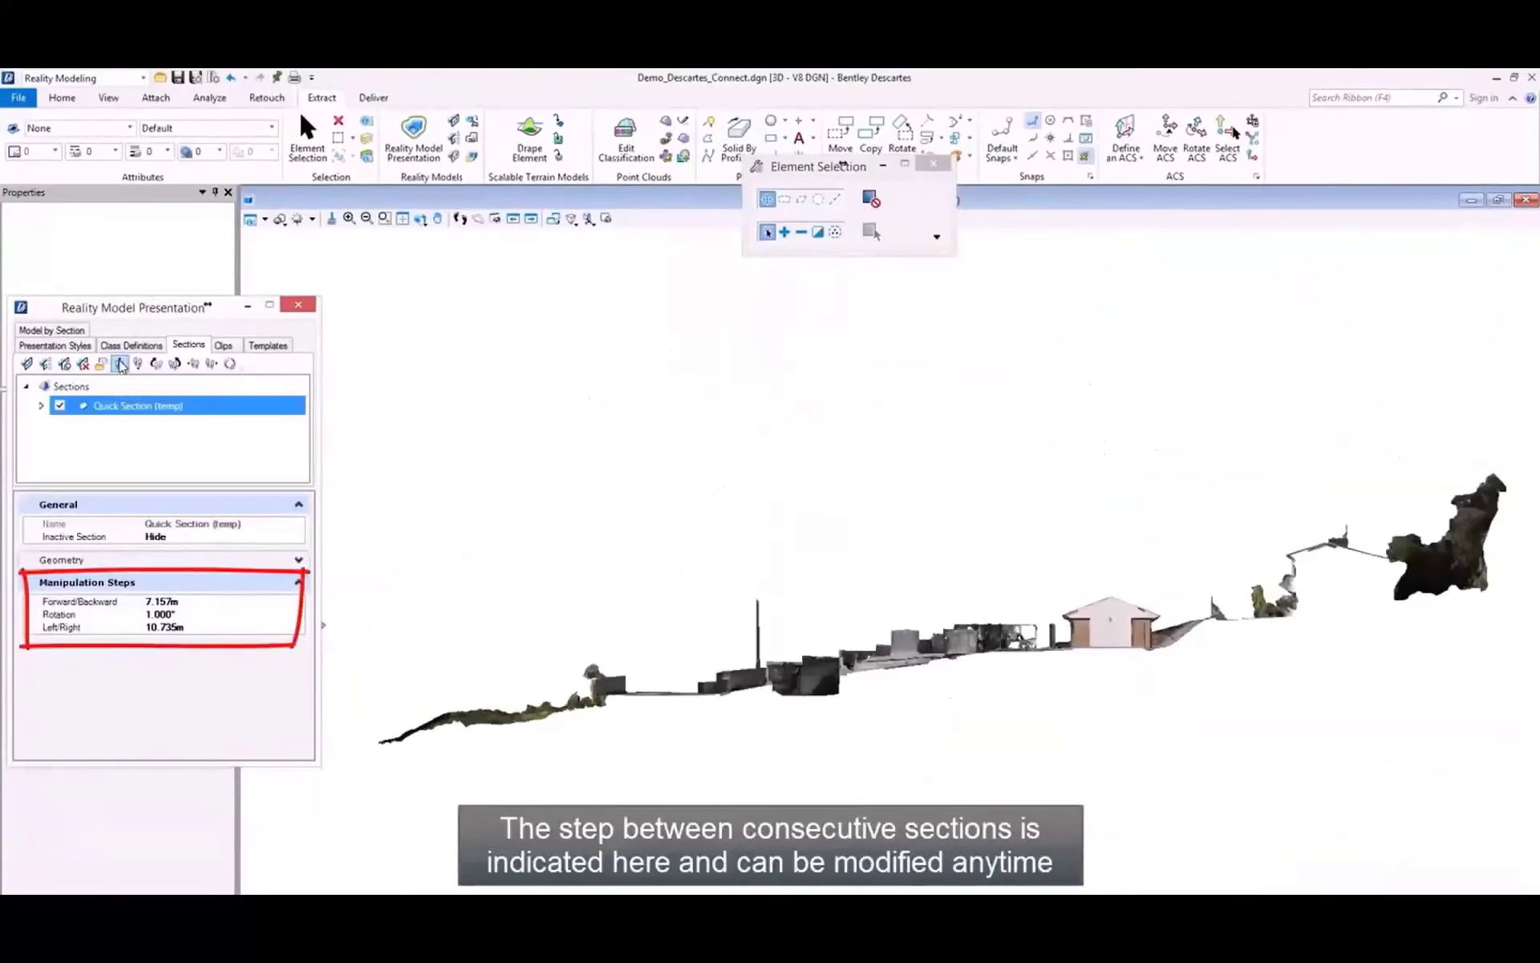
left_click(120, 364)
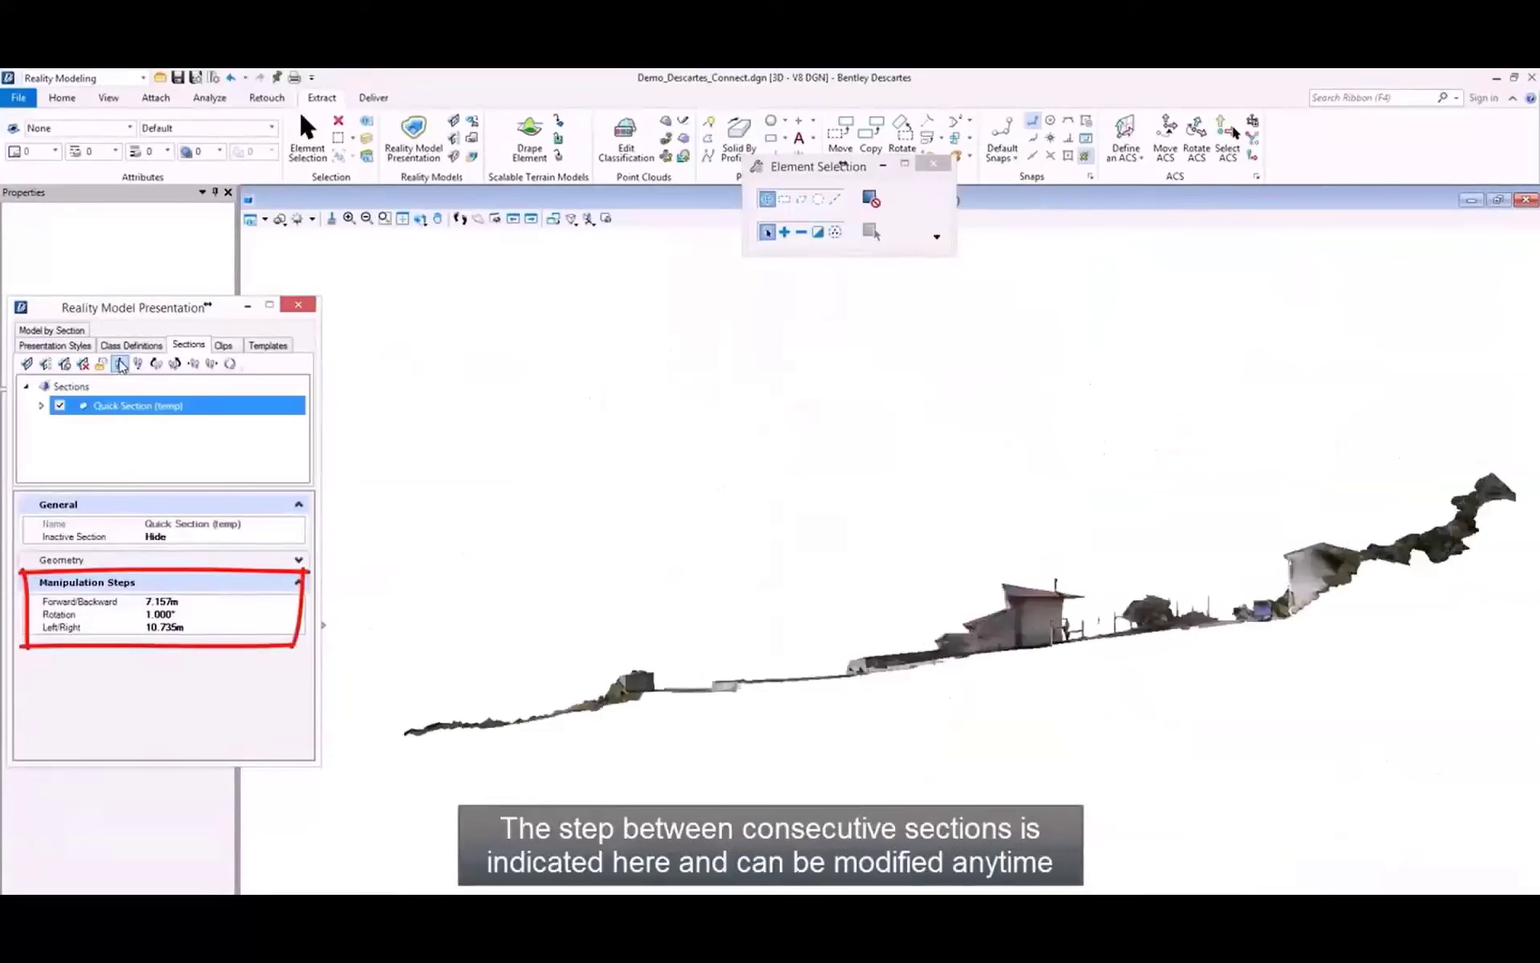
left_click(121, 364)
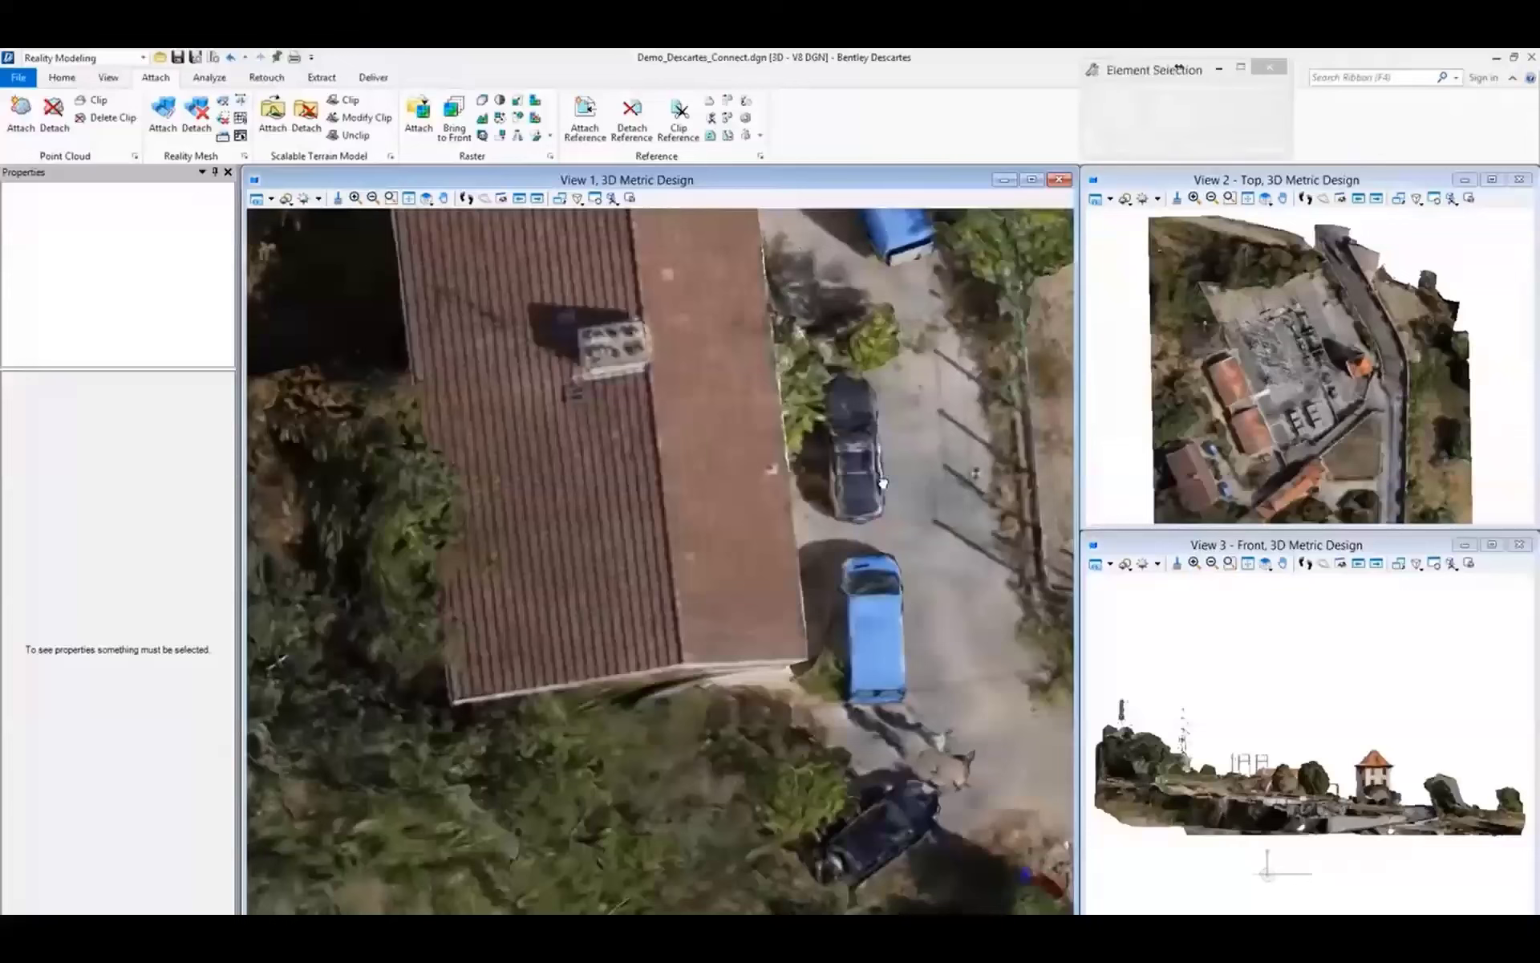
Step: Start Ground Extraction and set the largest infrastructure size to 10.946 by measuring the short side of the brown-roofed house beside the parked cars
middle_click(847, 568)
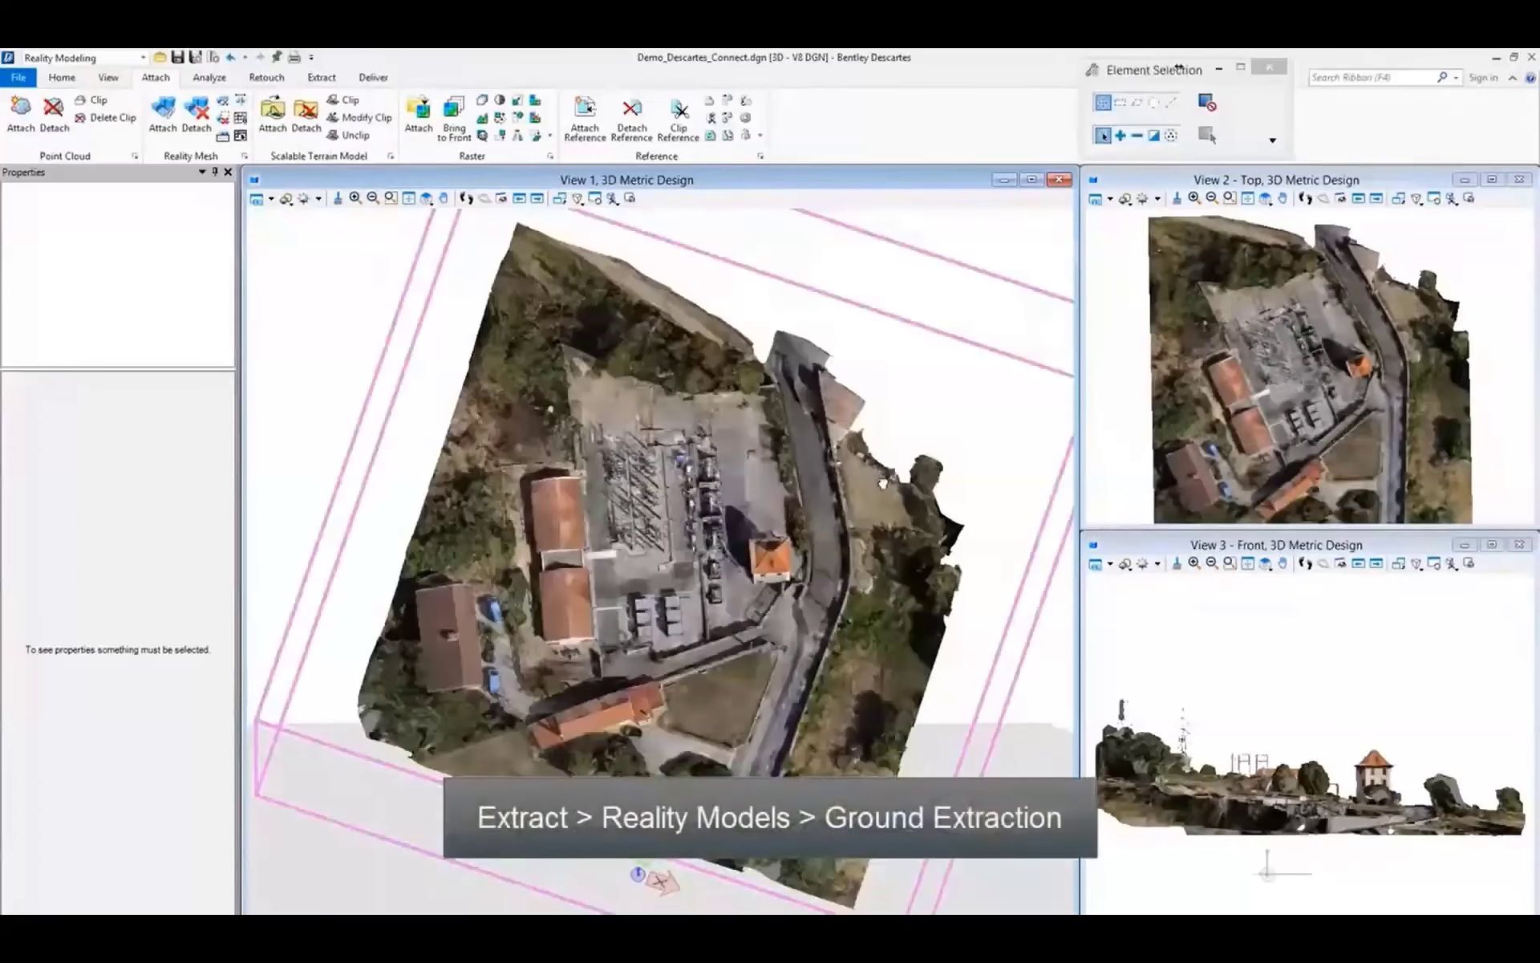
left_click(313, 77)
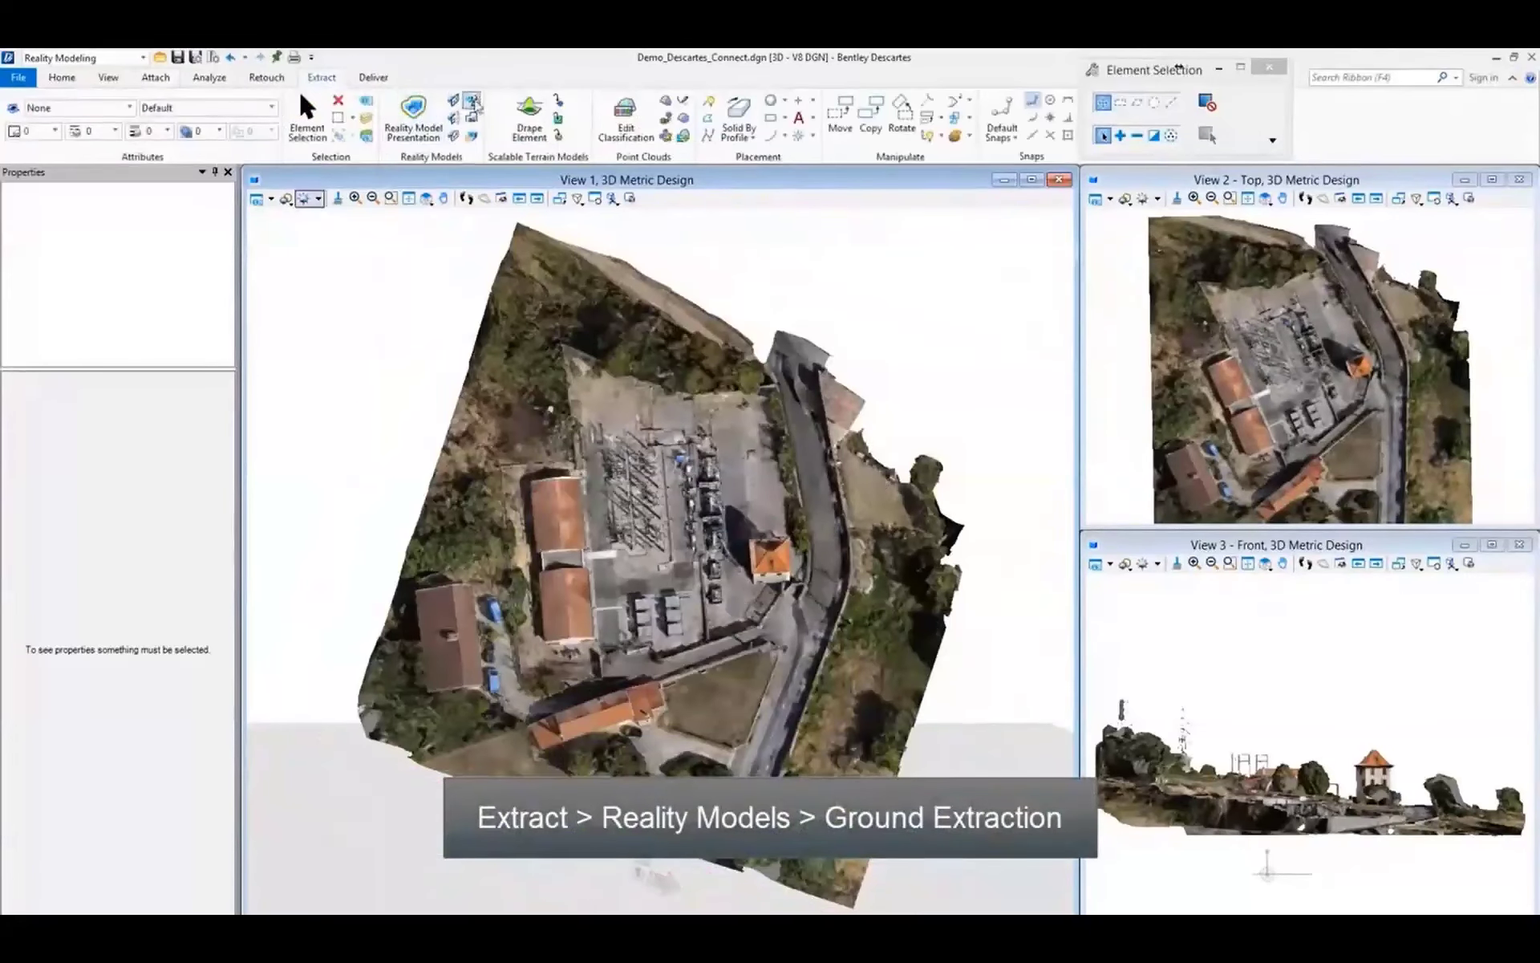
left_click(472, 101)
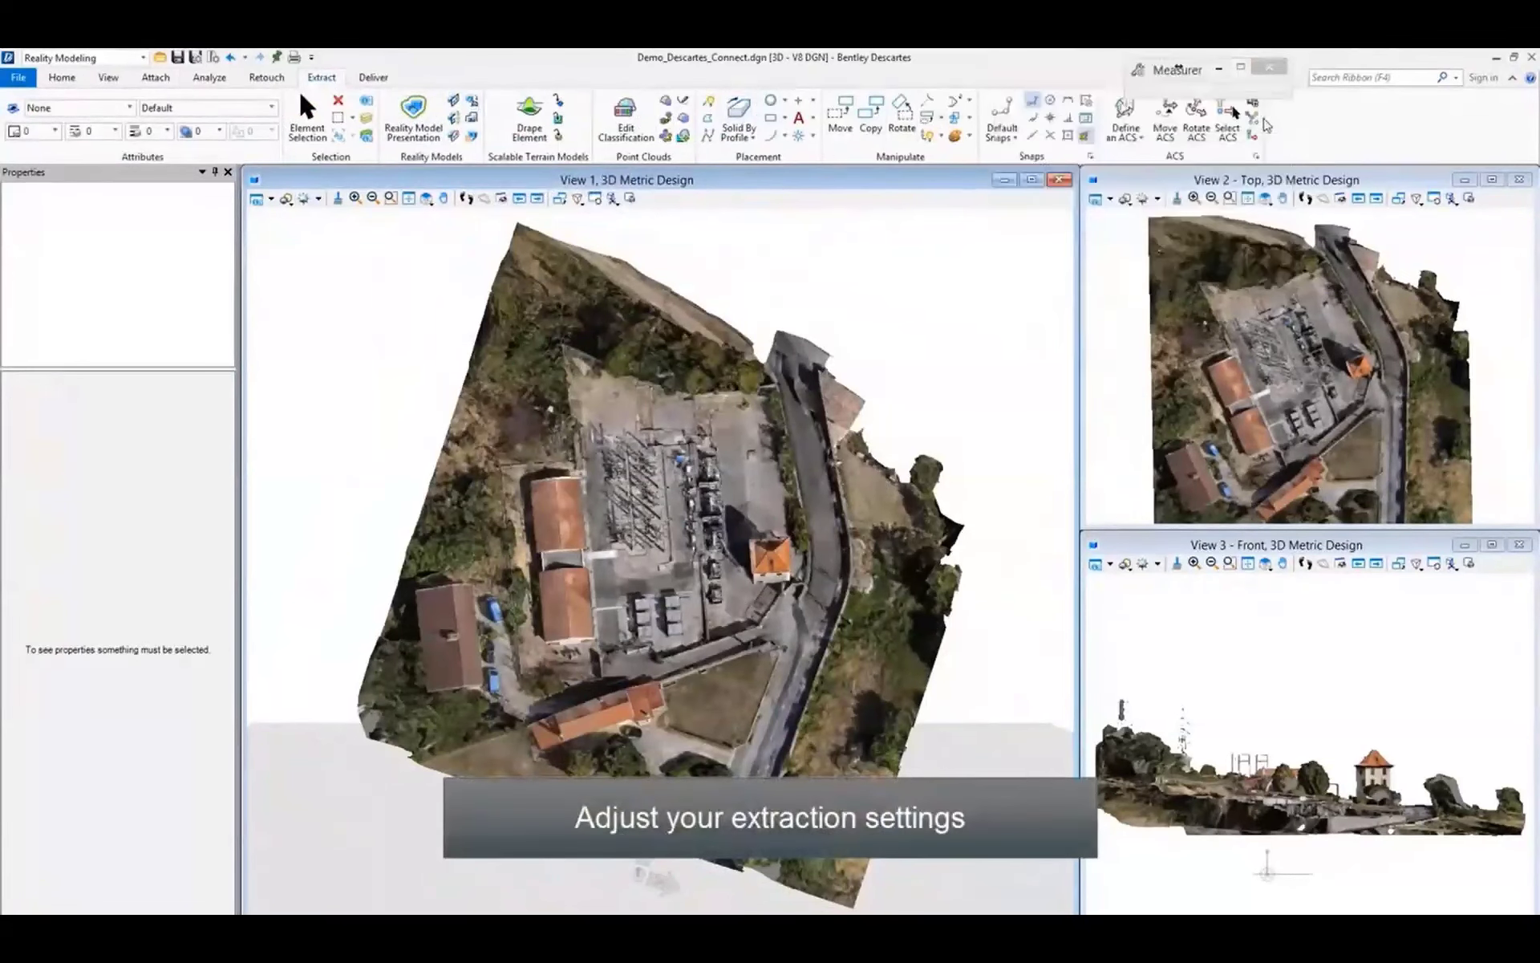
scroll(403, 688, "up", 5)
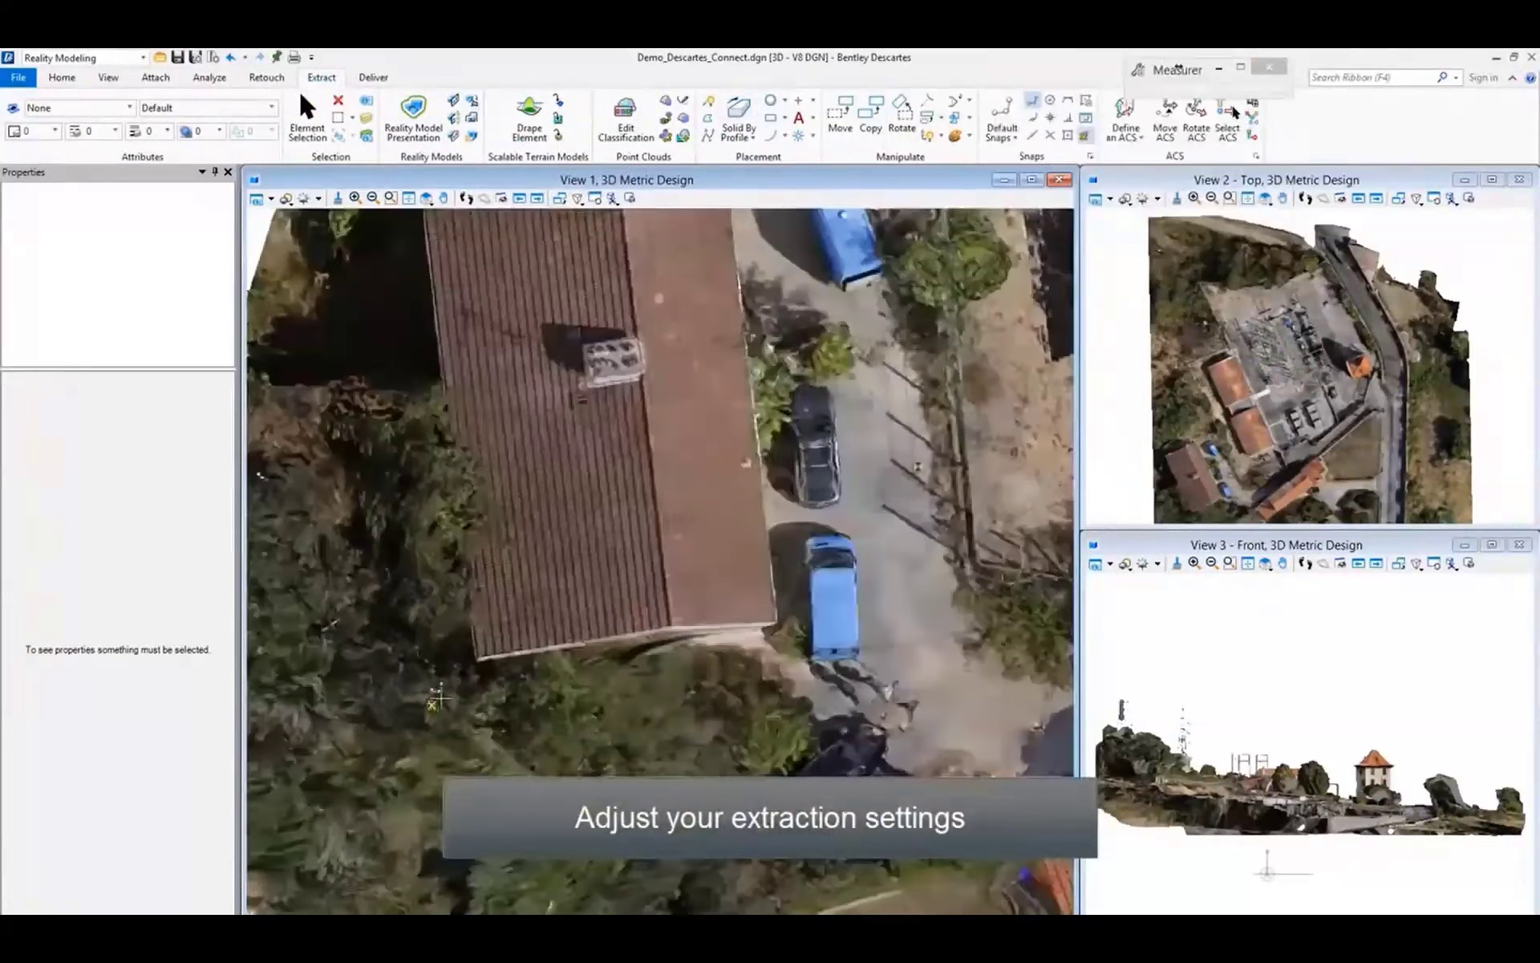
left_click(479, 657)
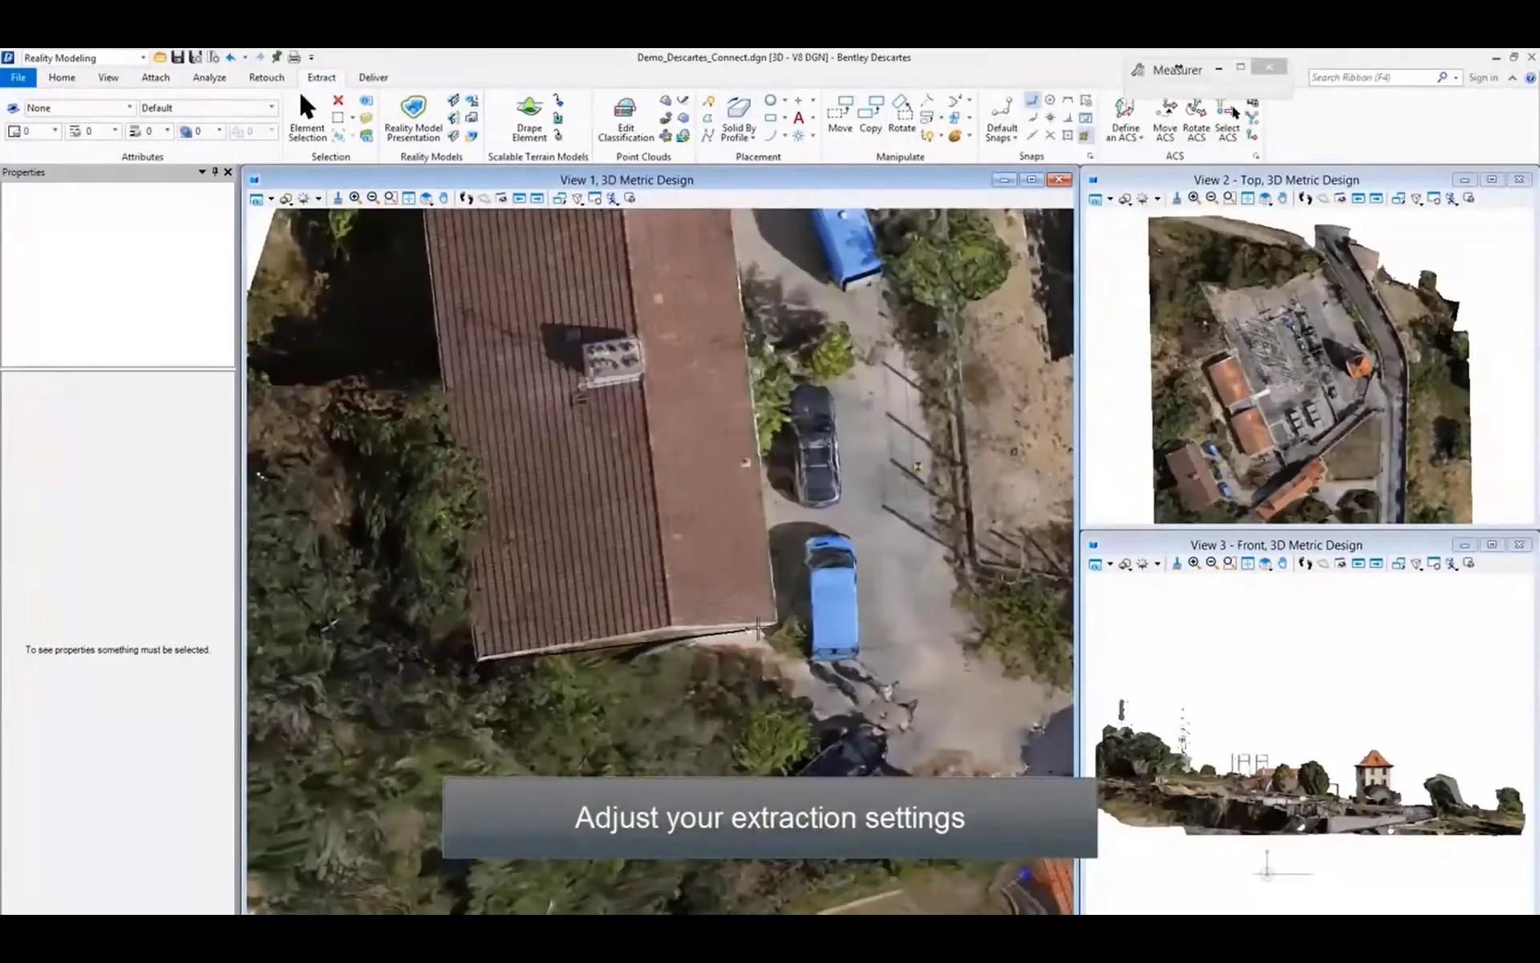
left_click(775, 624)
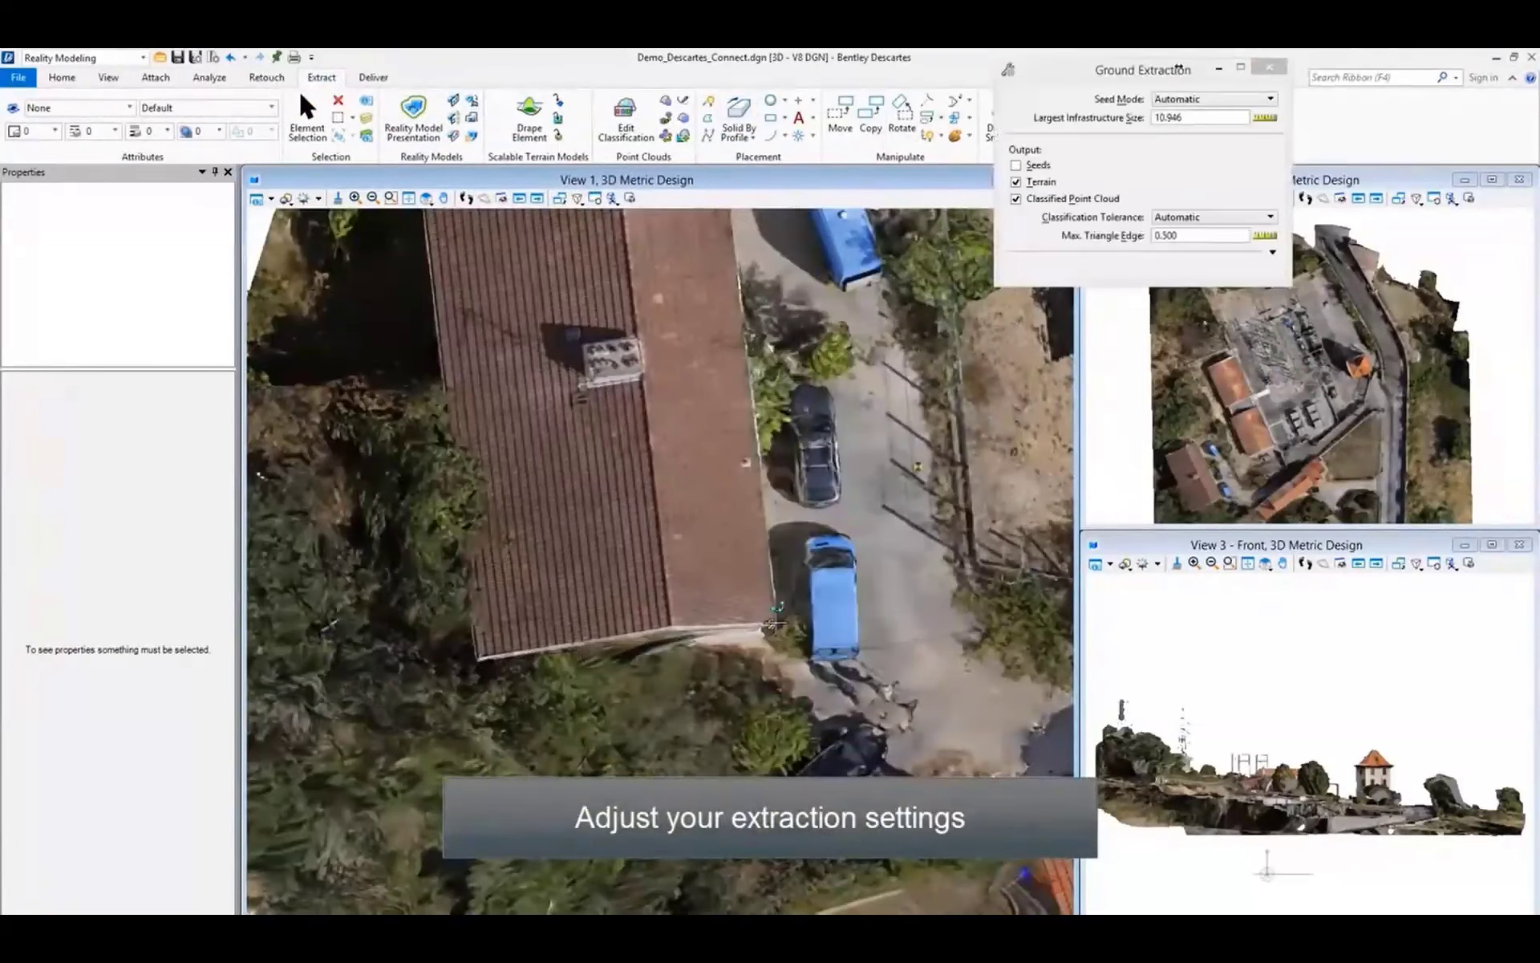
Step: Choose the 3MX reality mesh as the ground extraction source and accept it, with Terrain and Classified Point Cloud as outputs
scroll(897, 611, "down", 5)
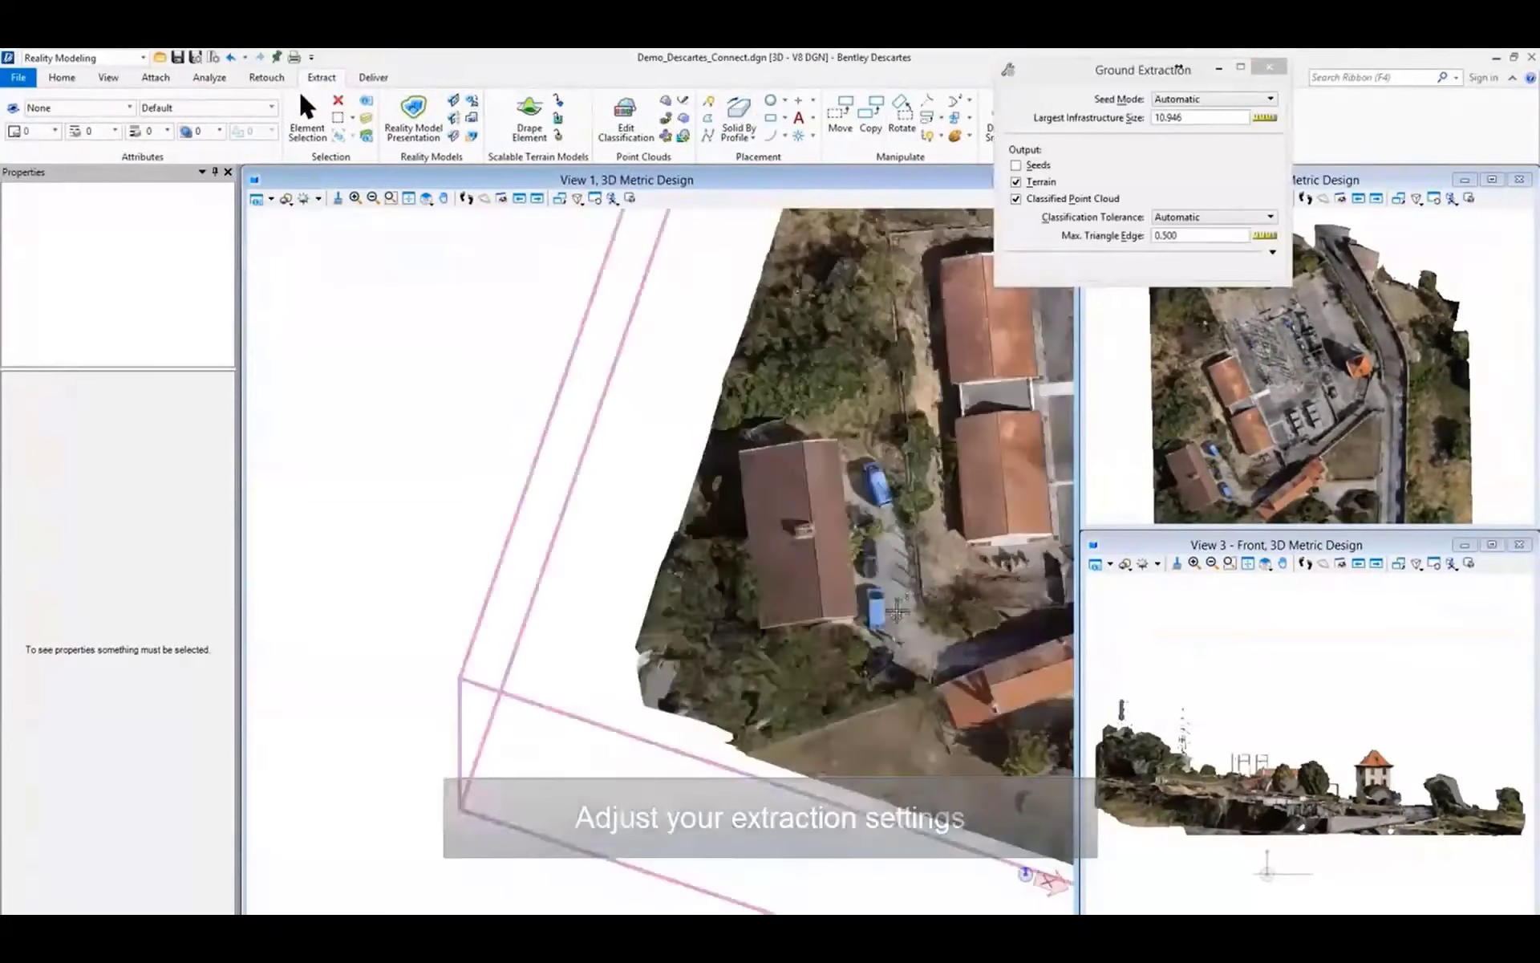
left_click(818, 631)
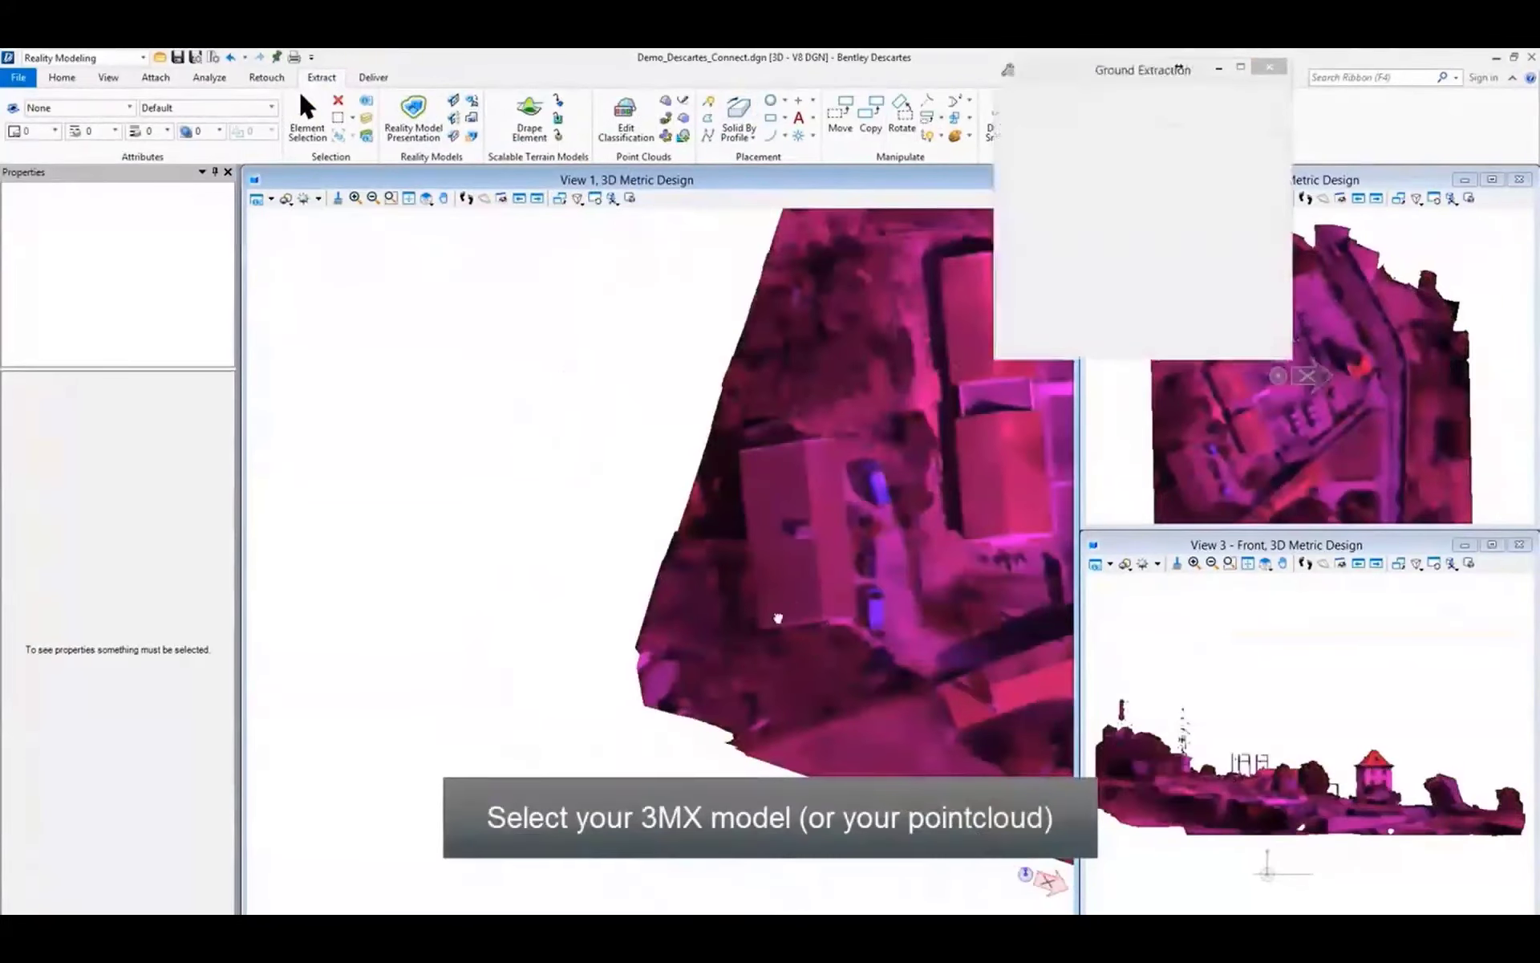
middle_click(777, 618)
left_click(742, 293)
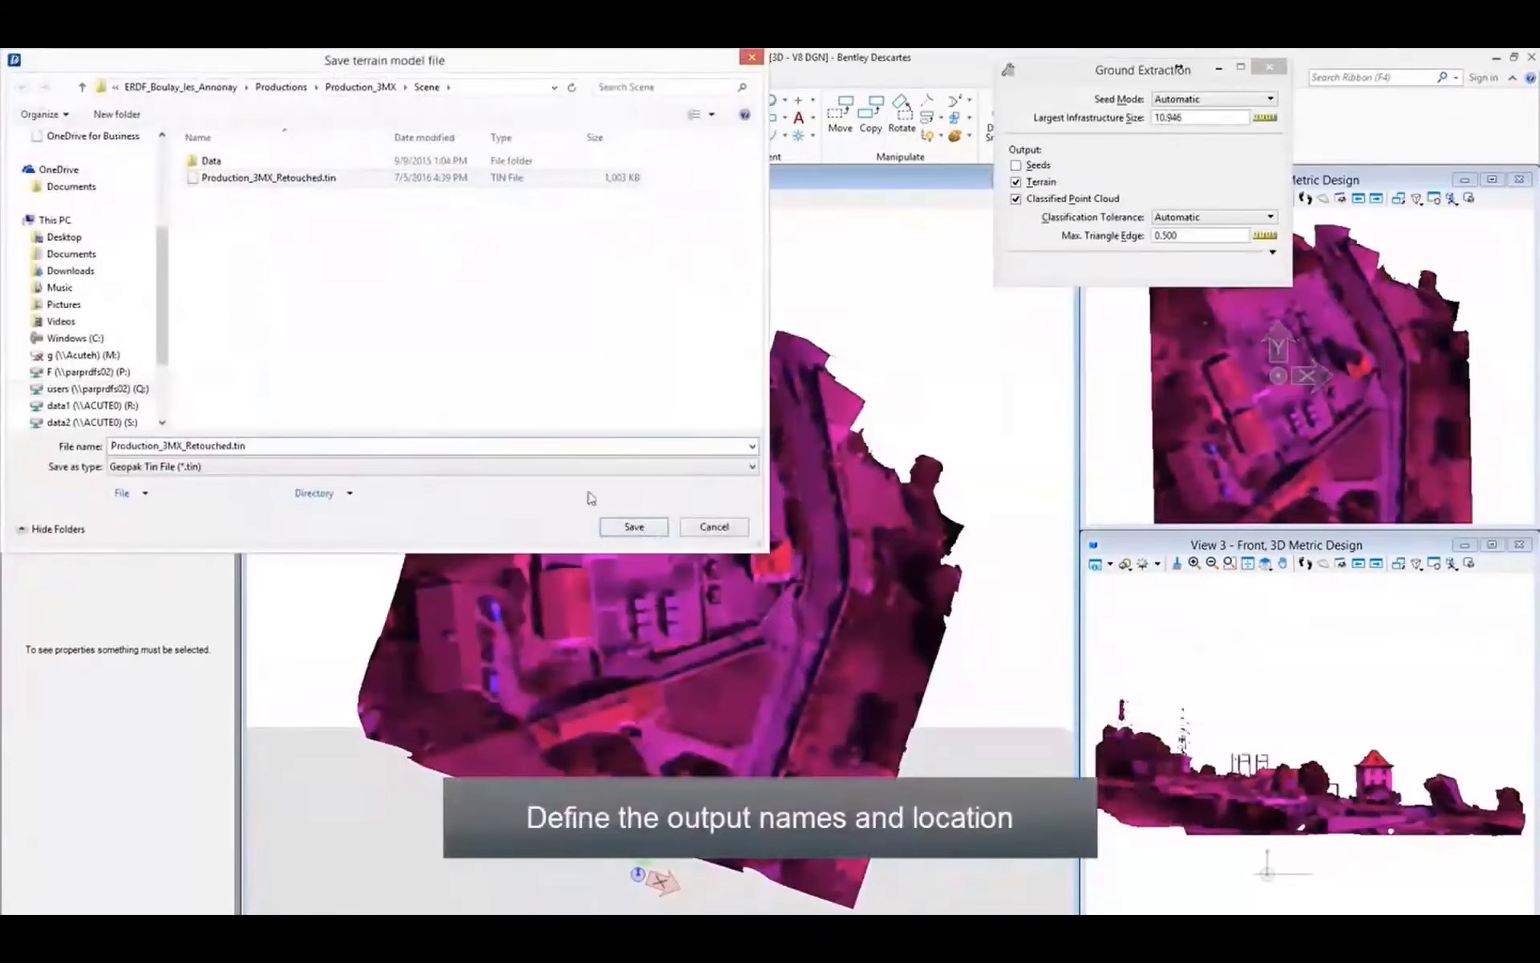
Step: Save the terrain as Production_3MX_Retouched.tin and the classified point cloud as a .pod file in C:\Home\13_TUTORIALS\Descartes, and run the extraction
left_click(482, 94)
type("C:\\Home\\13_TUTORIALS\\Descartes")
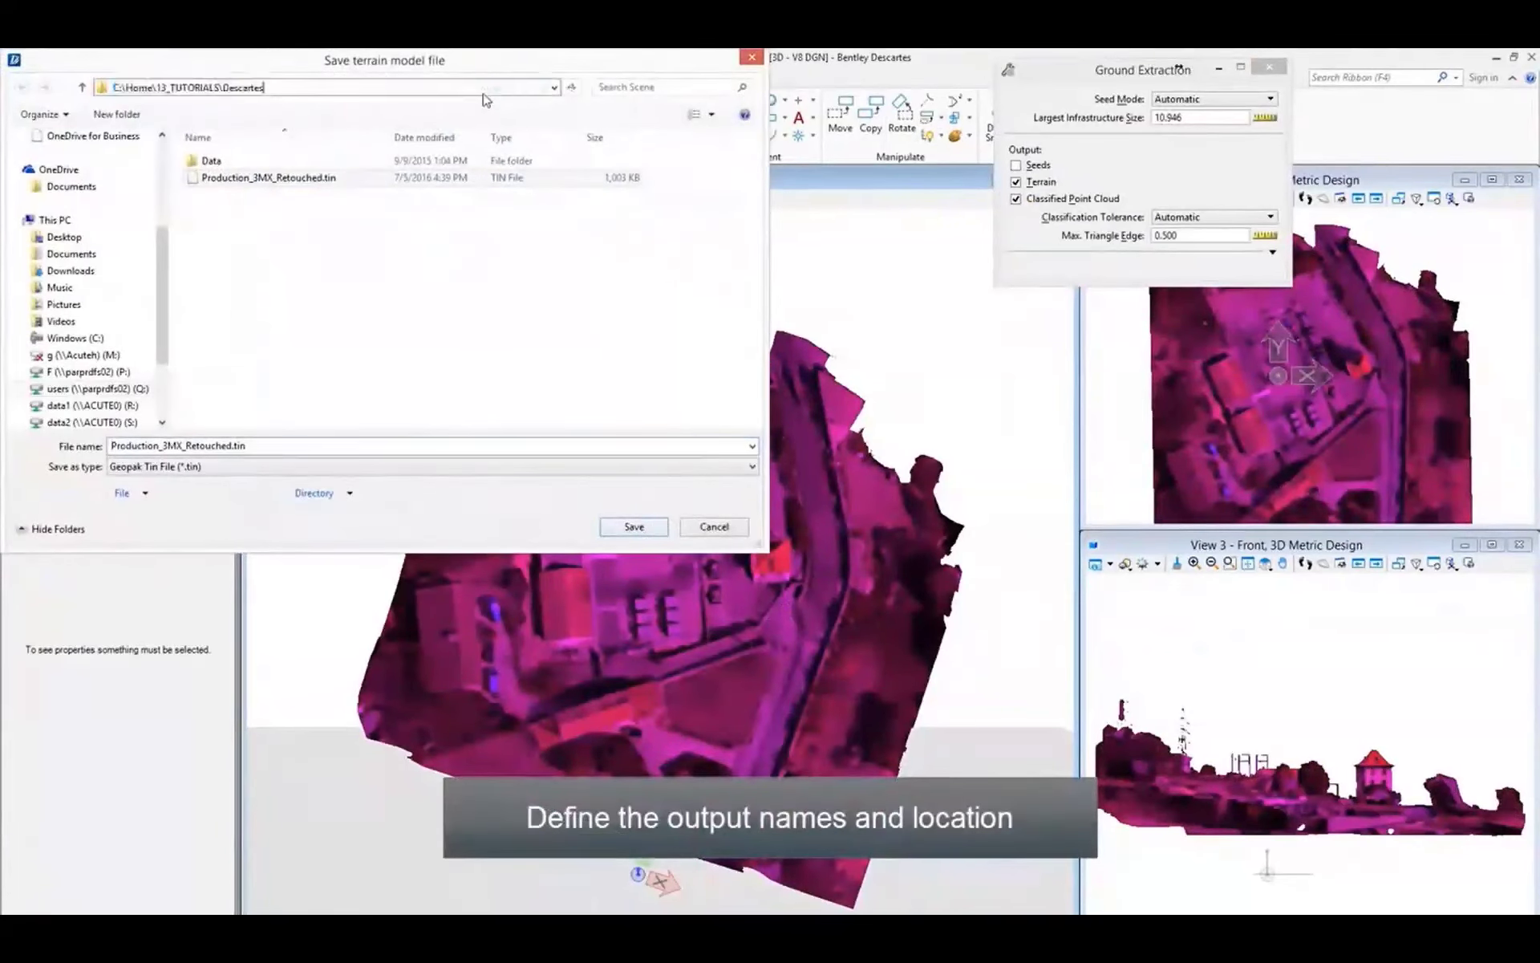
key("Return")
left_click(631, 531)
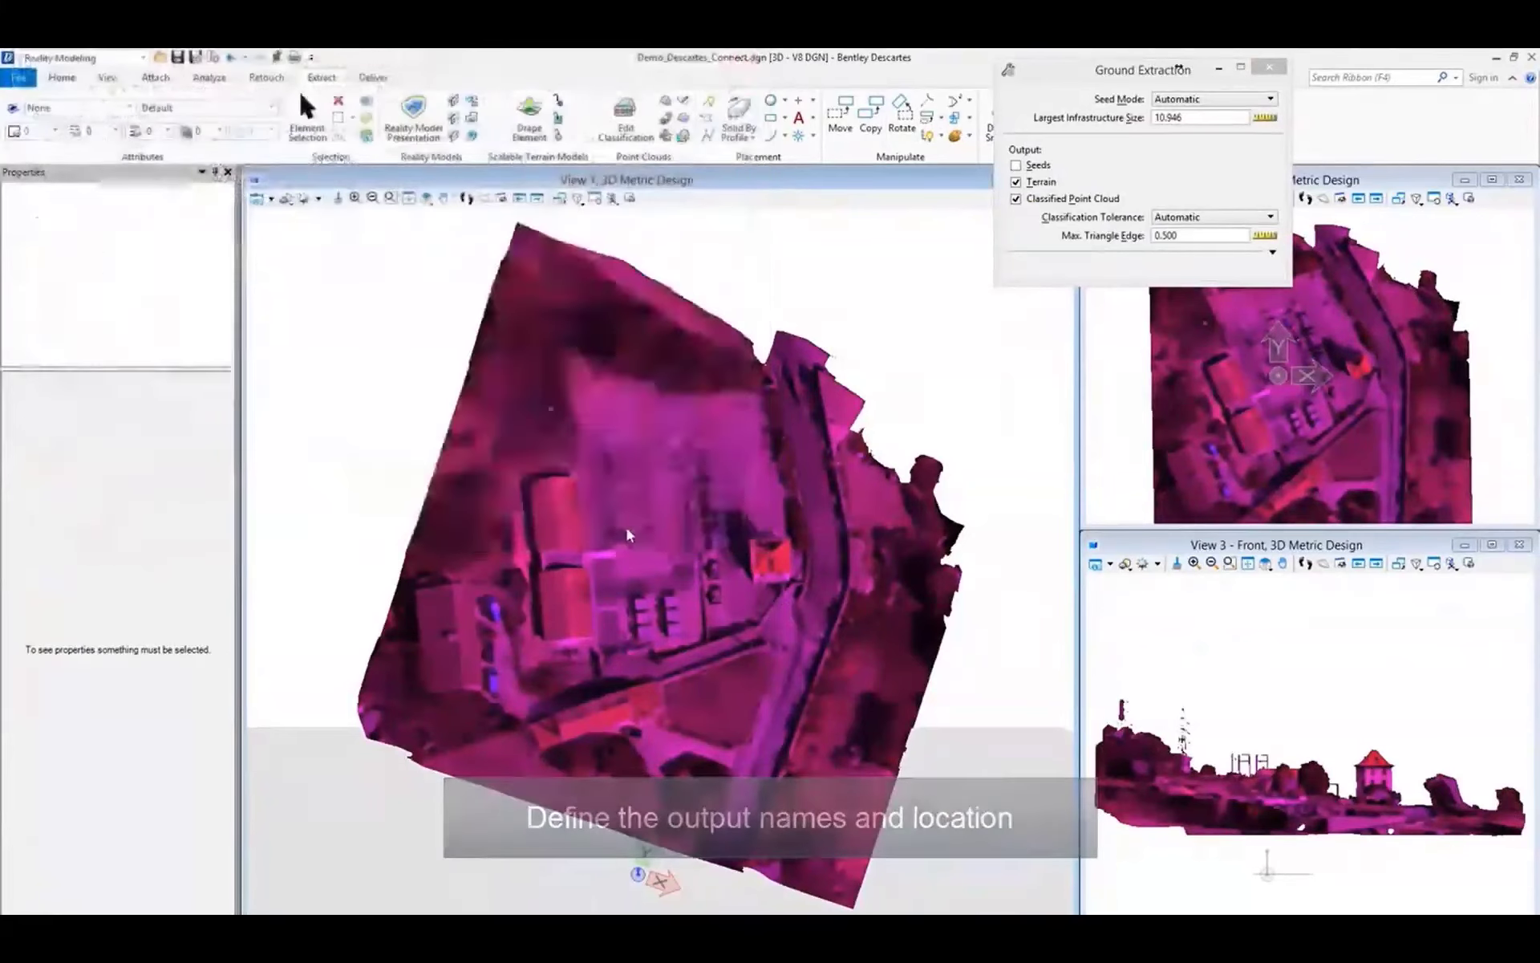
left_click(632, 527)
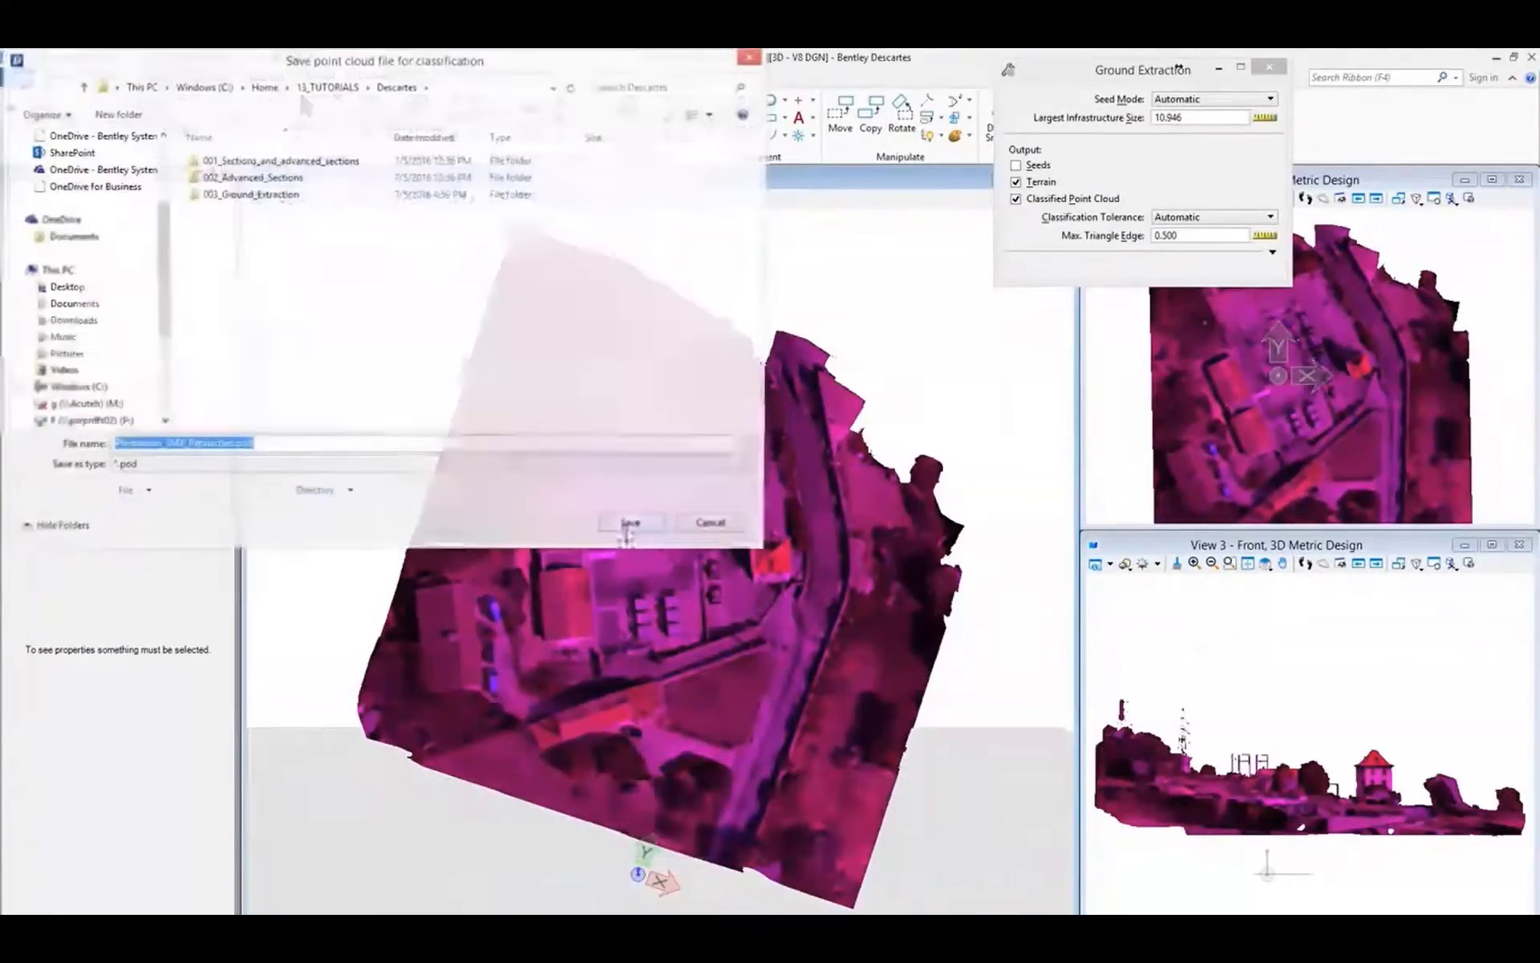
left_click(630, 527)
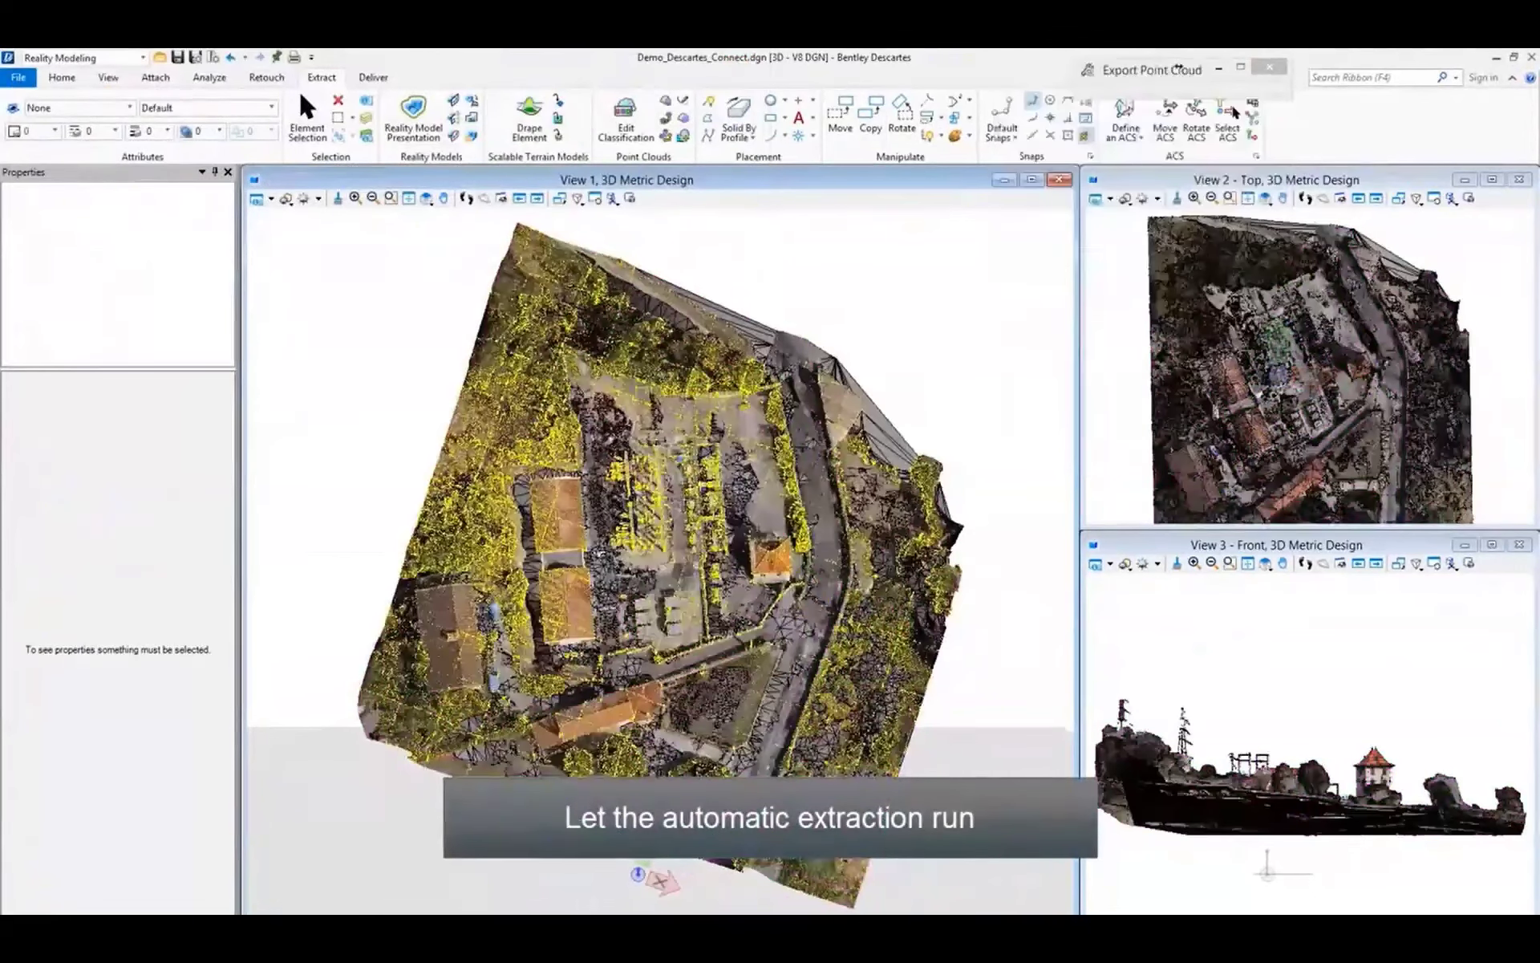
Step: Bring up the reality mesh attachments and turn off the display of the Production_3MX_Retouched mesh
left_click(158, 80)
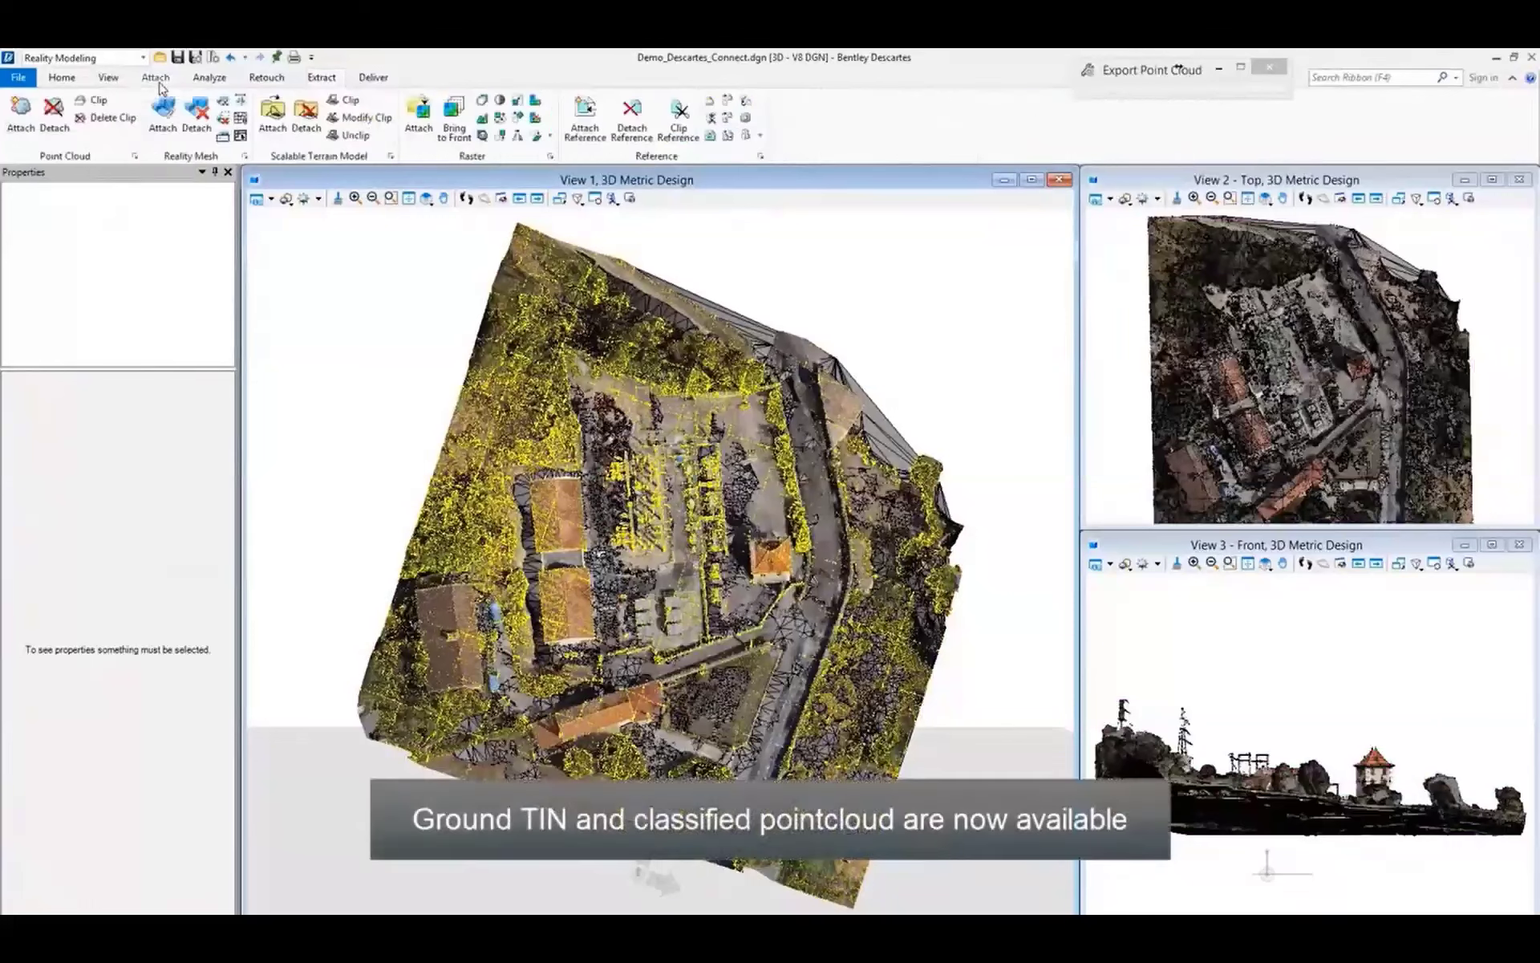
left_click(243, 156)
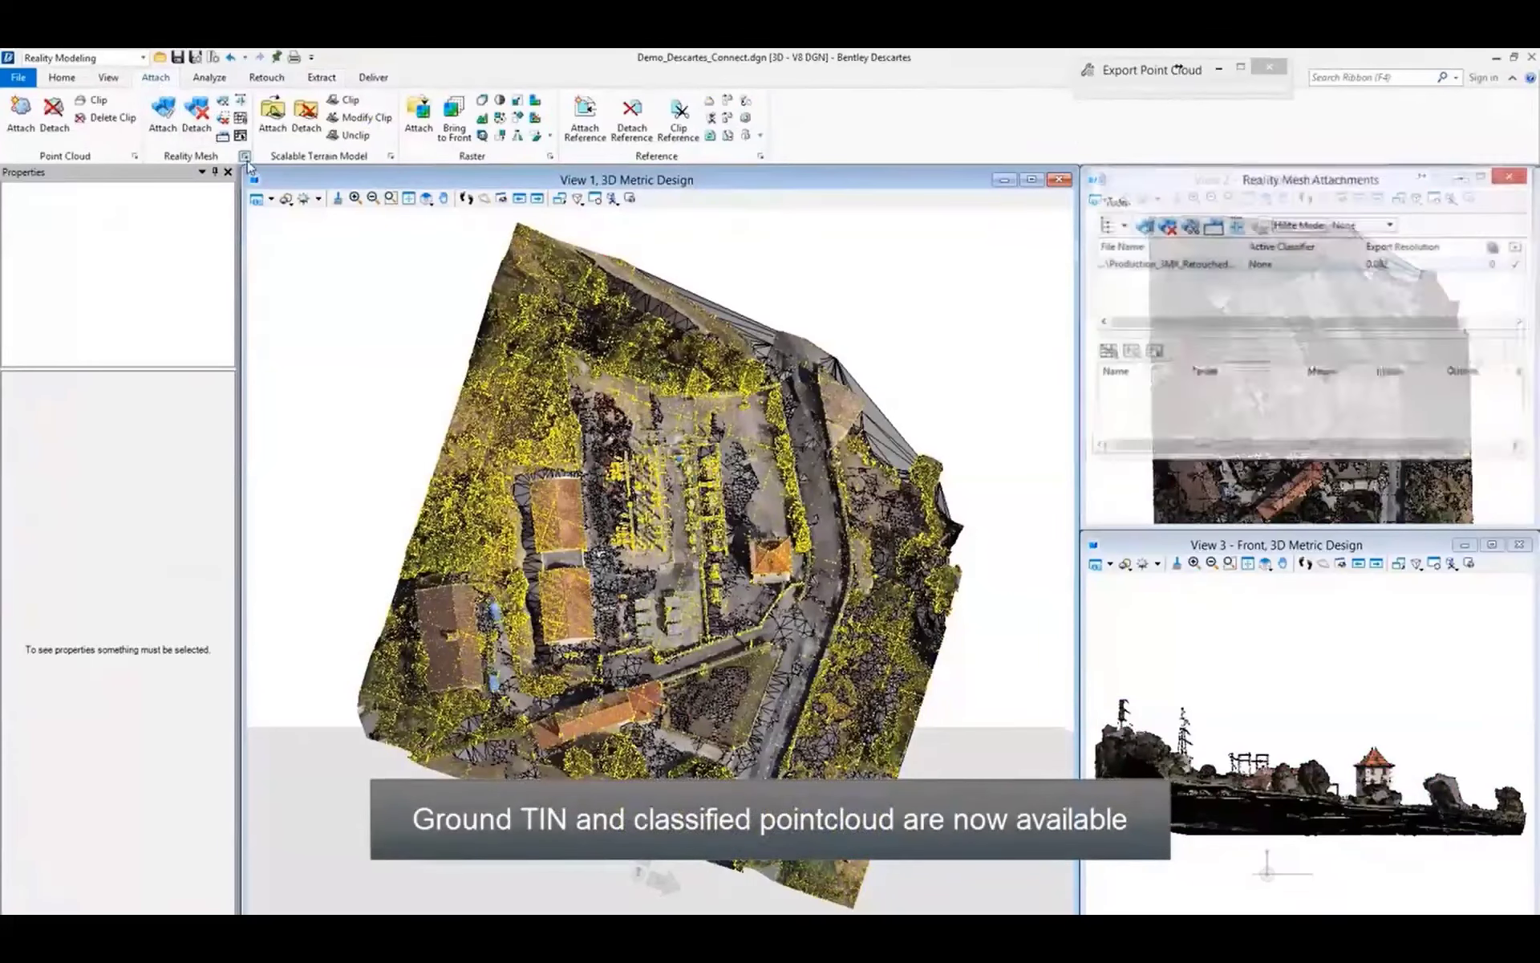
left_click(1520, 266)
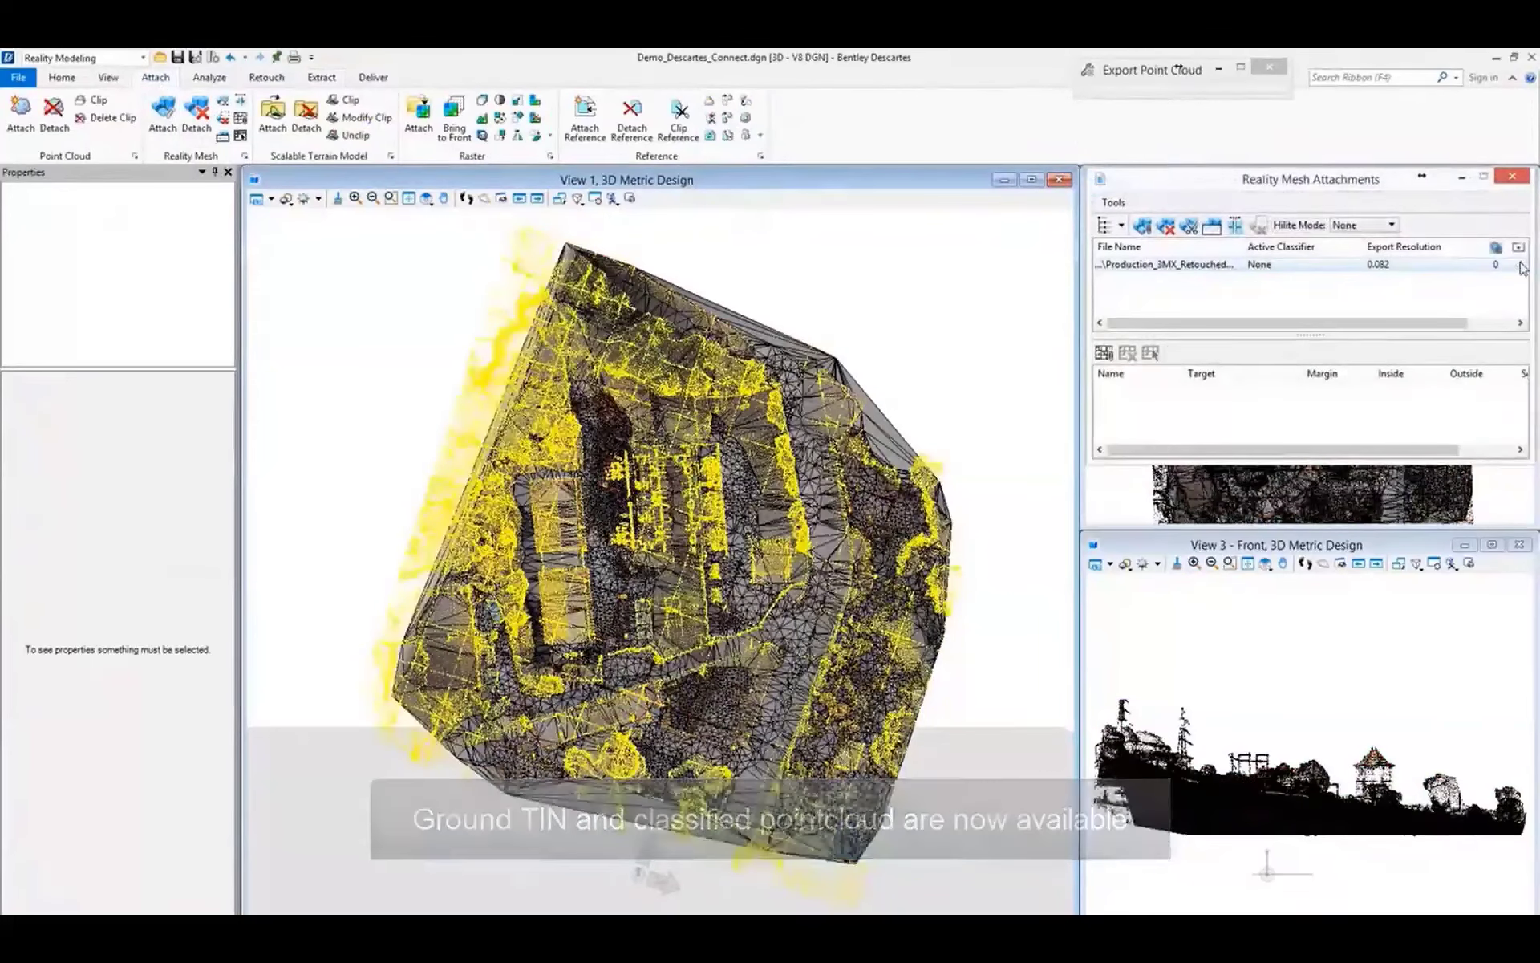
Step: Bring up the scalable terrain model manager and turn off Production_3MX_Retouched.stm in all eight views, leaving only the point cloud displayed
left_click(391, 156)
left_click(1174, 562)
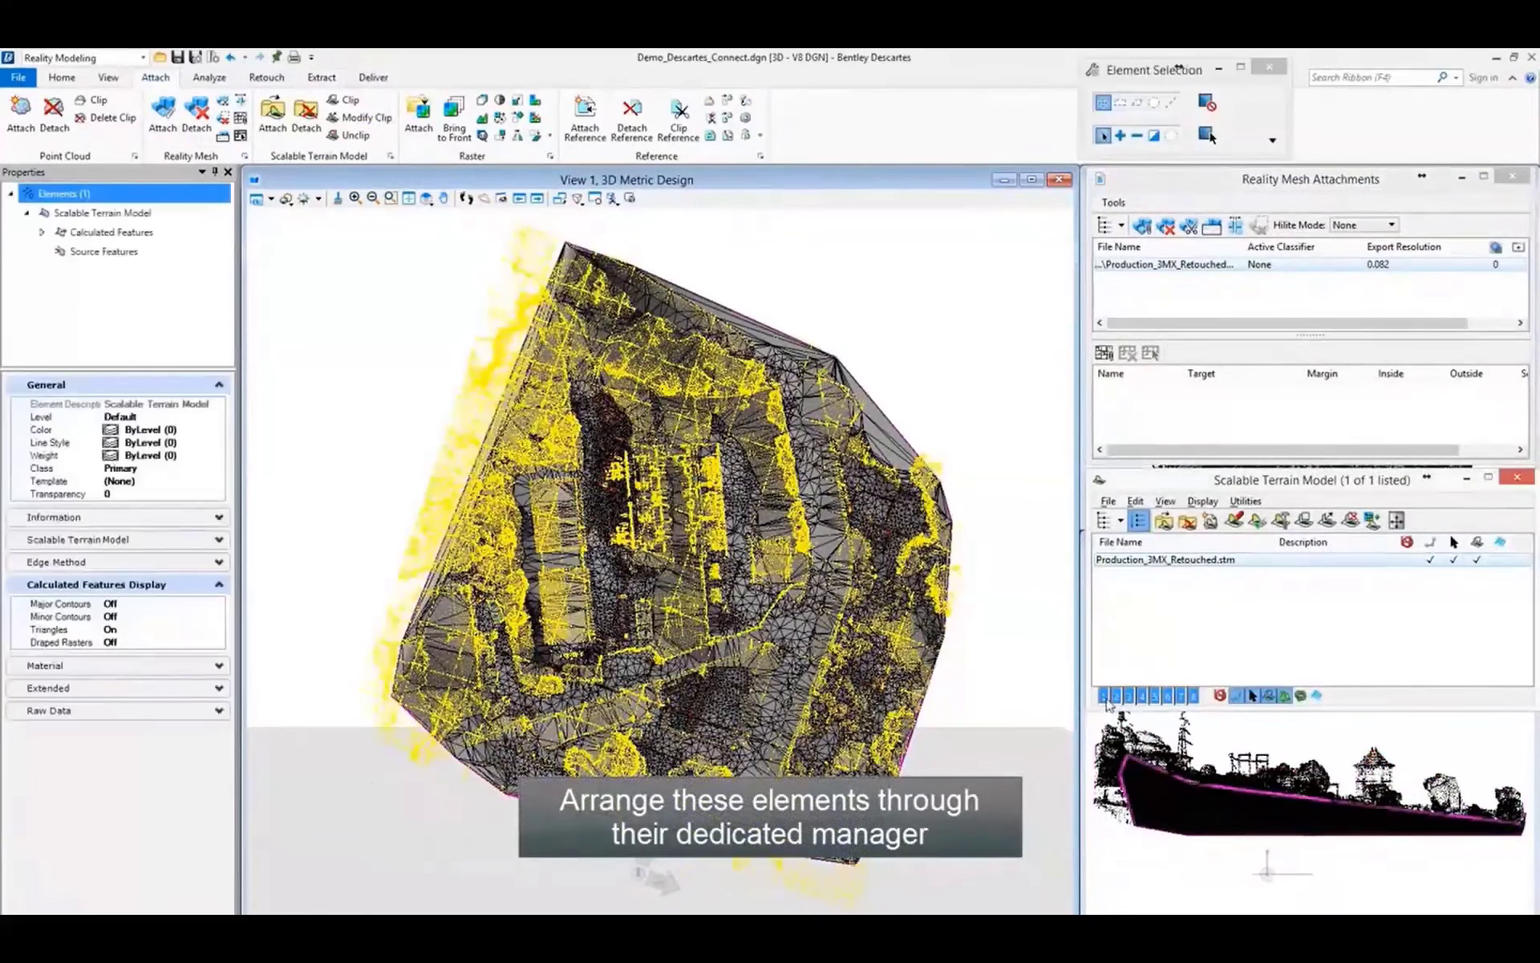
left_click_drag(1104, 696, 1193, 697)
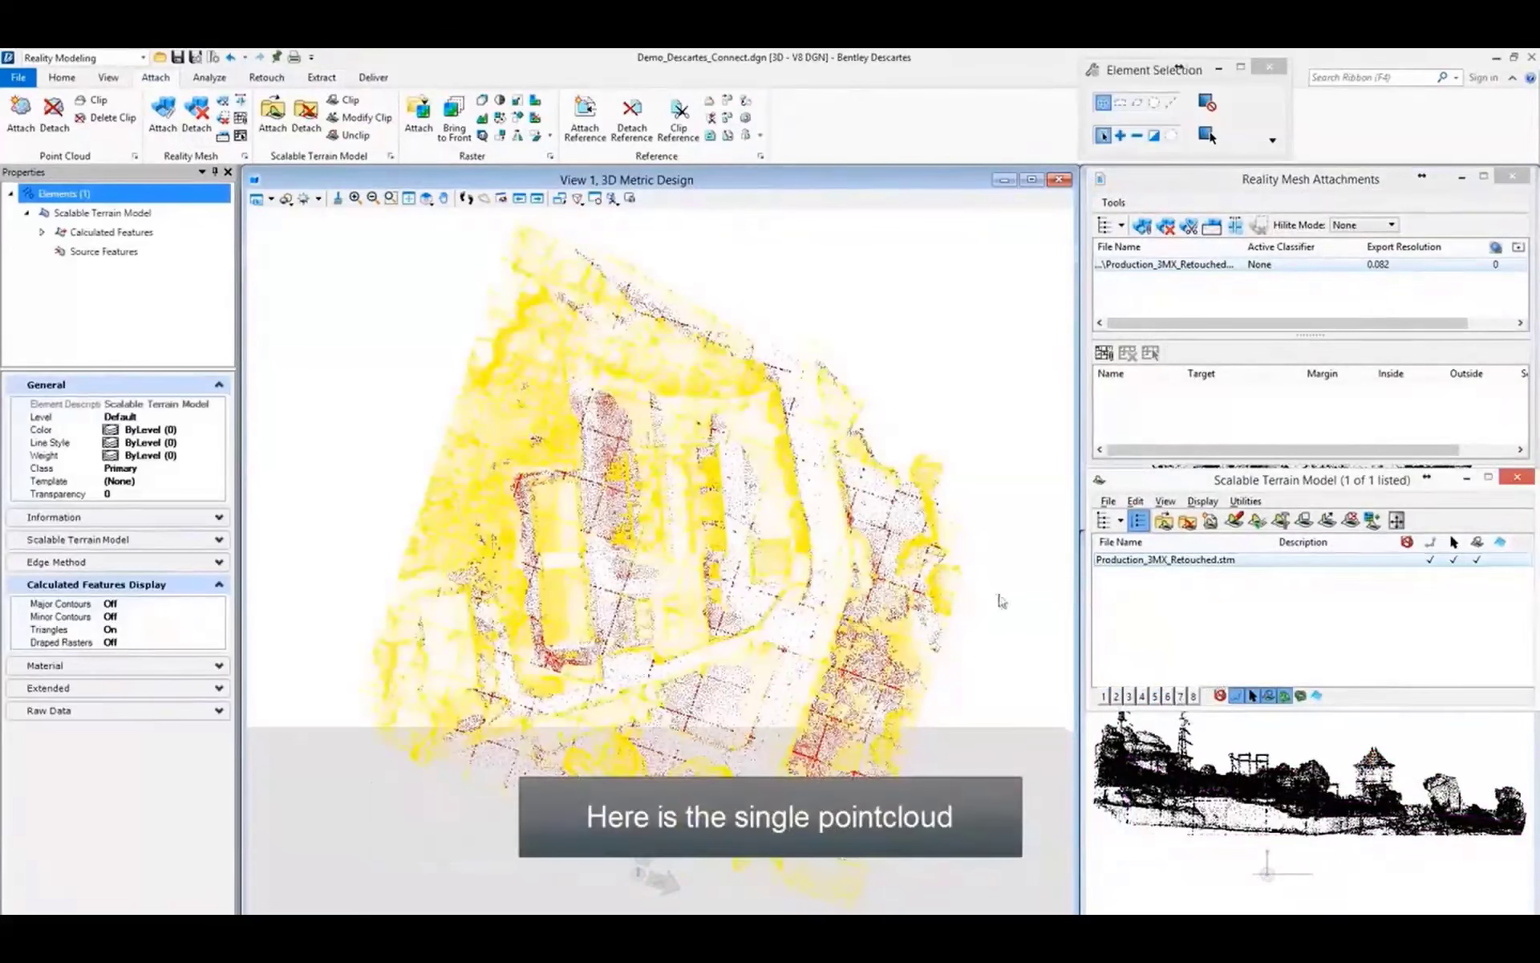
Step: Bring up the point cloud manager, select Production_3MX_Retouched.pod and view the point cloud from the side in View 1
left_click(136, 156)
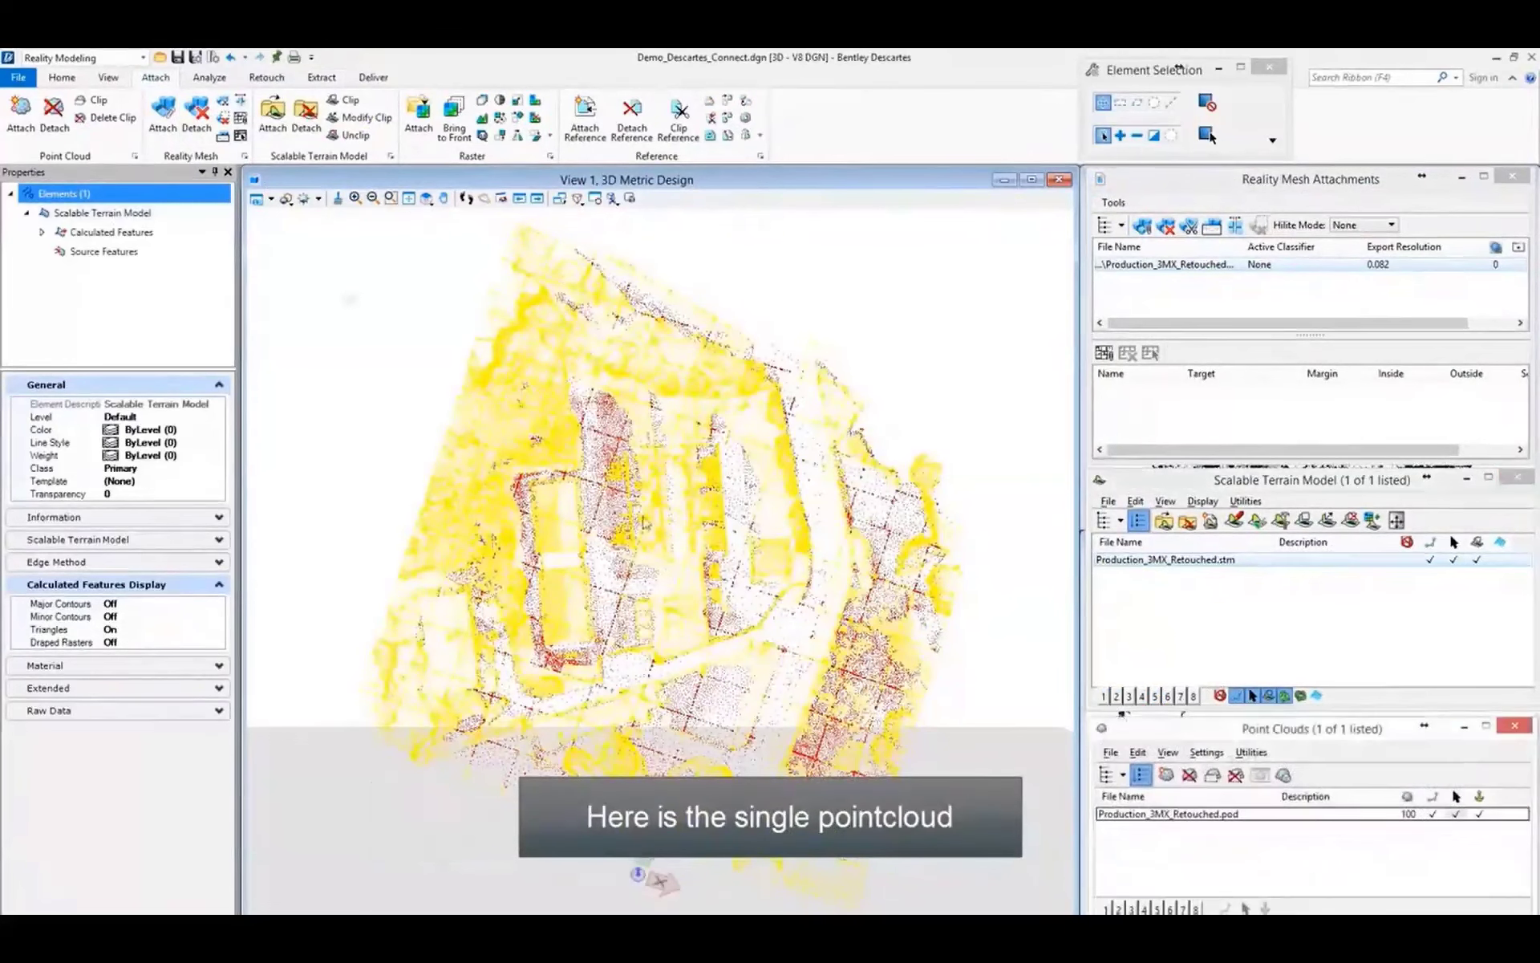
left_click(1211, 815)
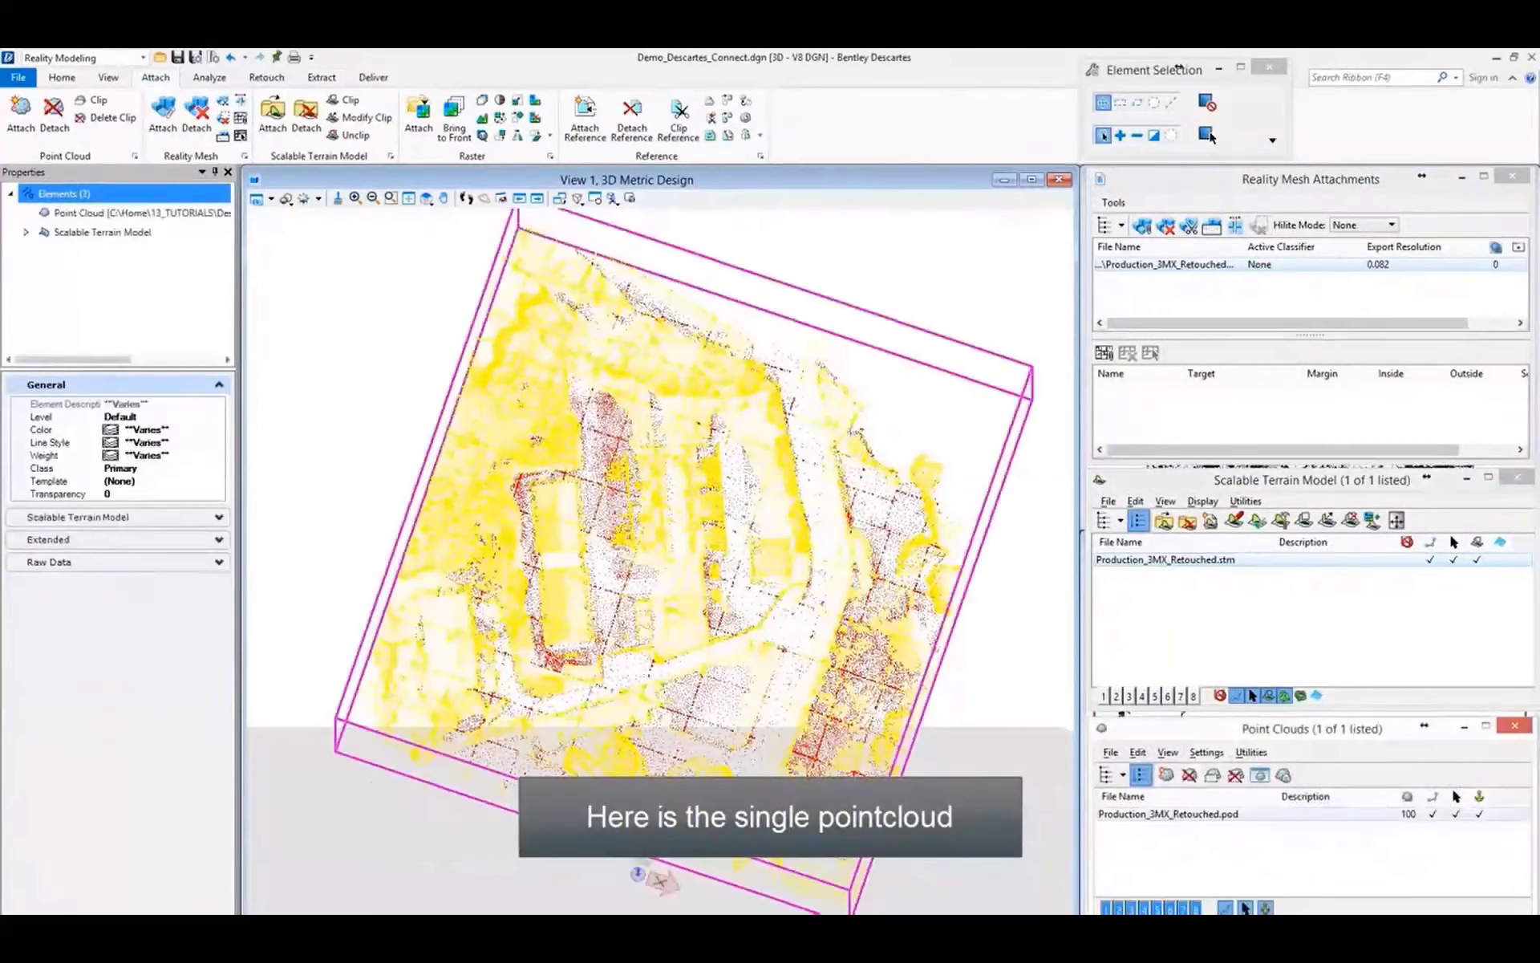
middle_click_drag(660, 562, 661, 561, "shift")
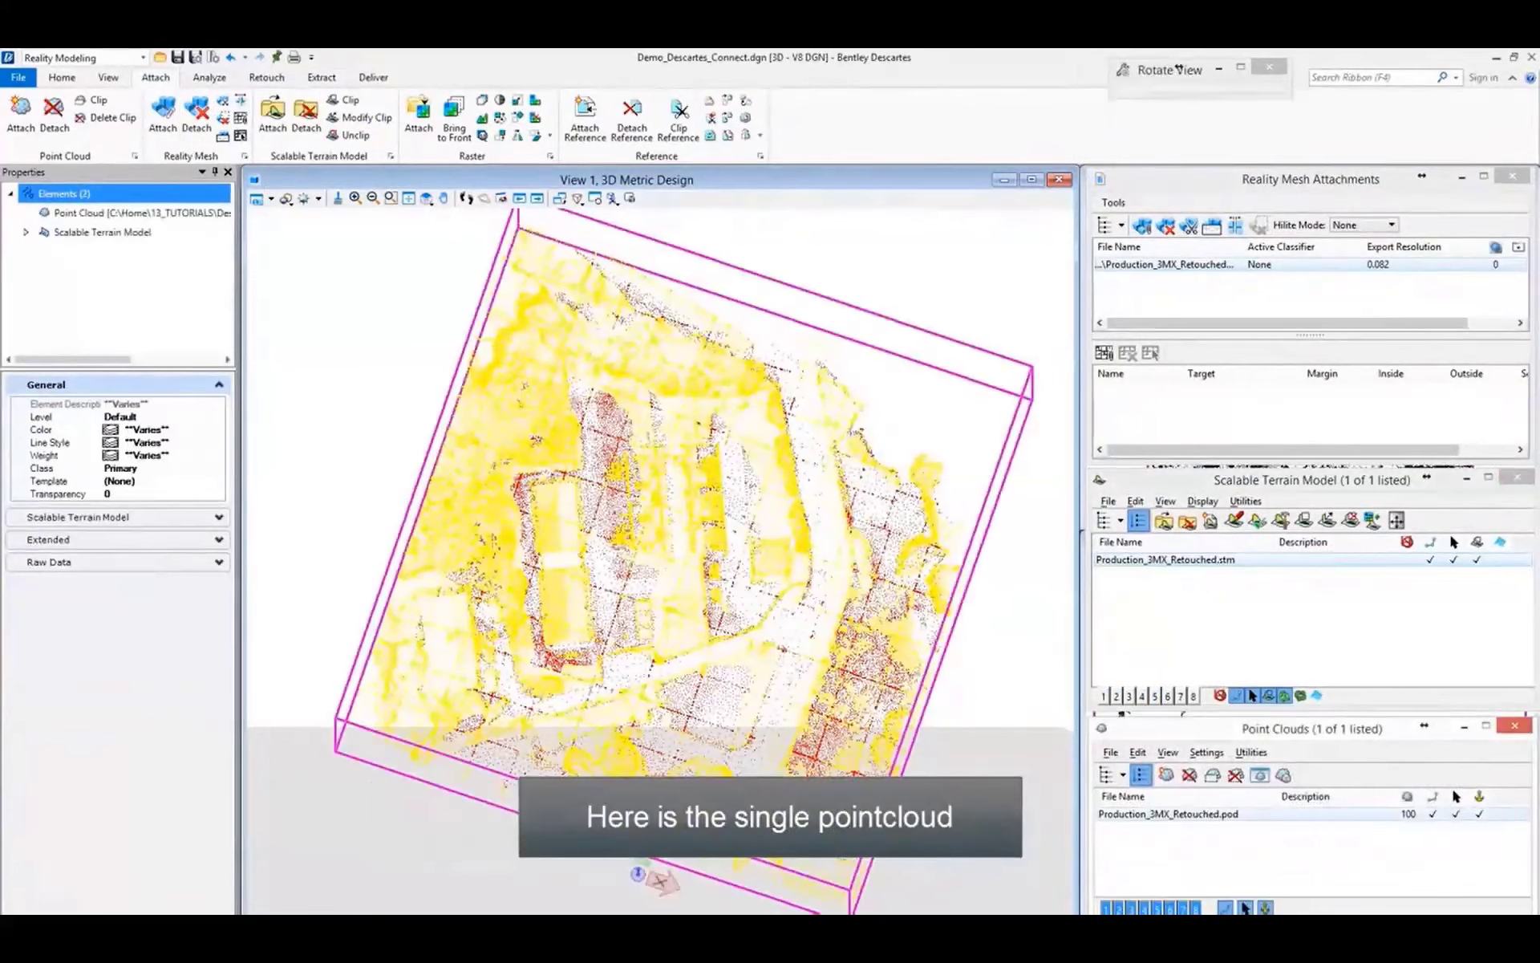
middle_click_drag(890, 742, 859, 800, "shift")
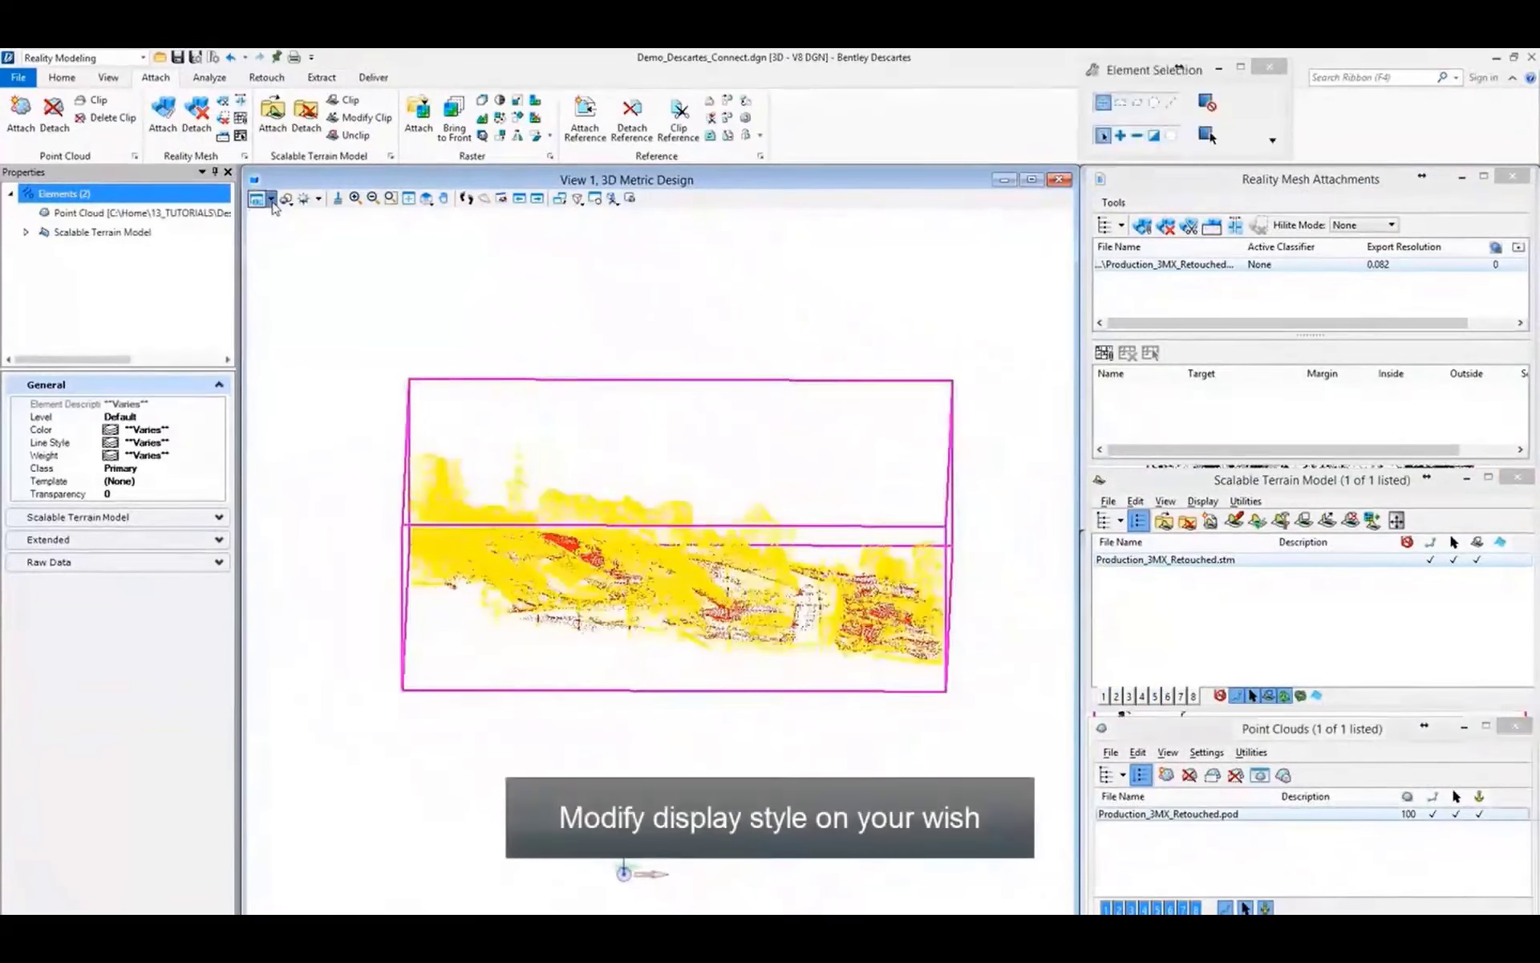
Step: Set View 1's display style to Thematic:Height, clear the selection and view the point cloud obliquely from above
left_click(272, 200)
left_click(397, 265)
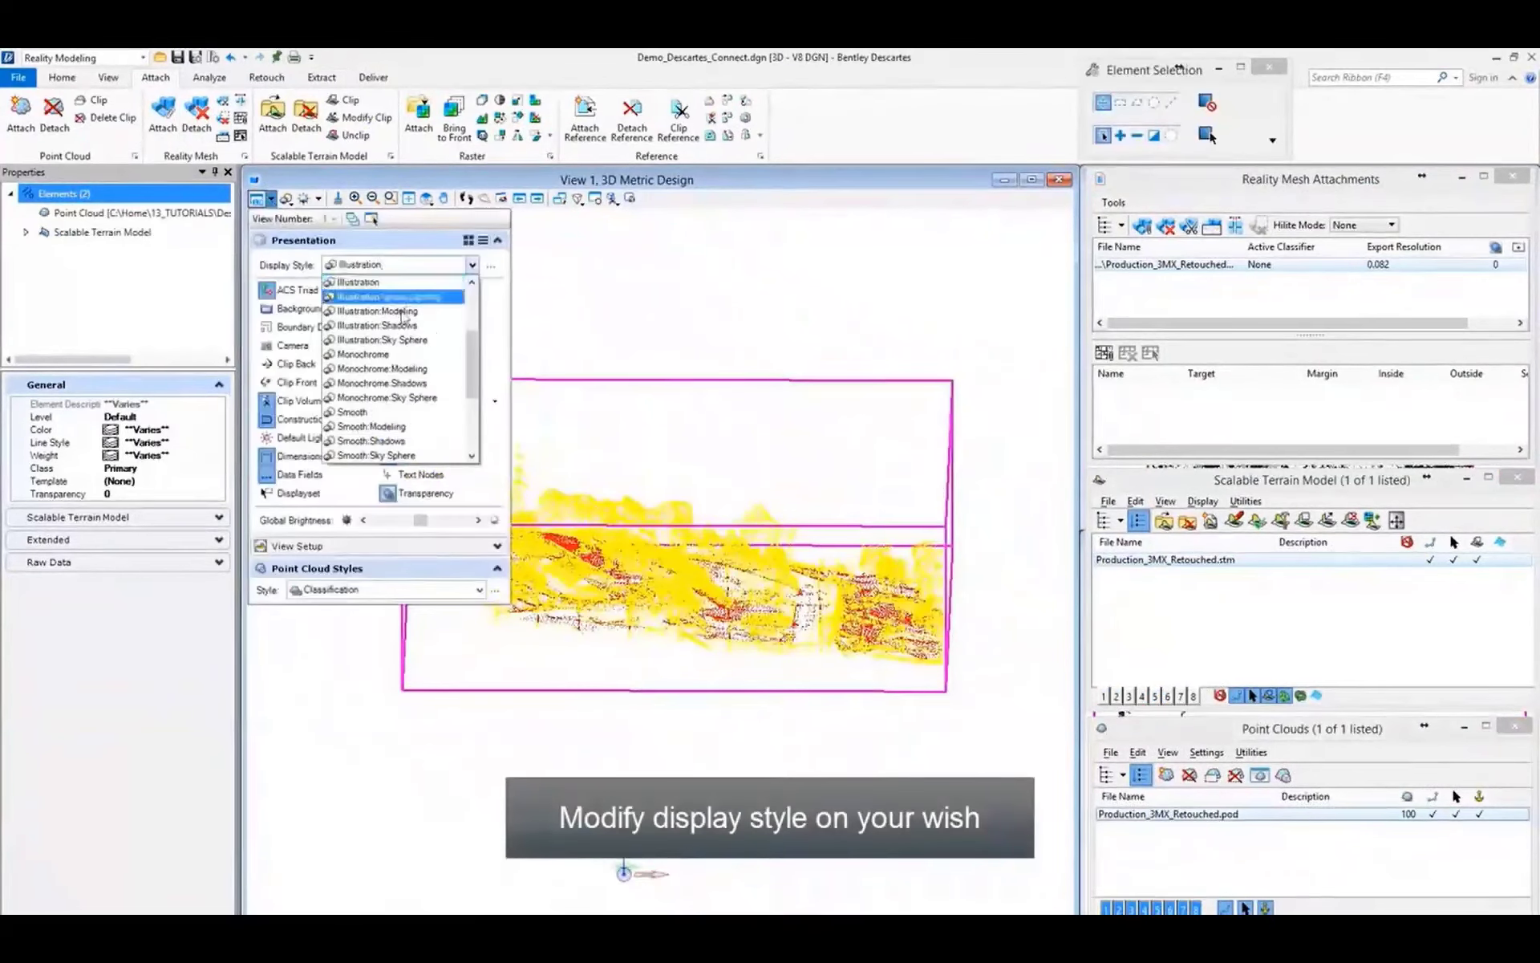
scroll(409, 354, "down", 1)
left_click(408, 440)
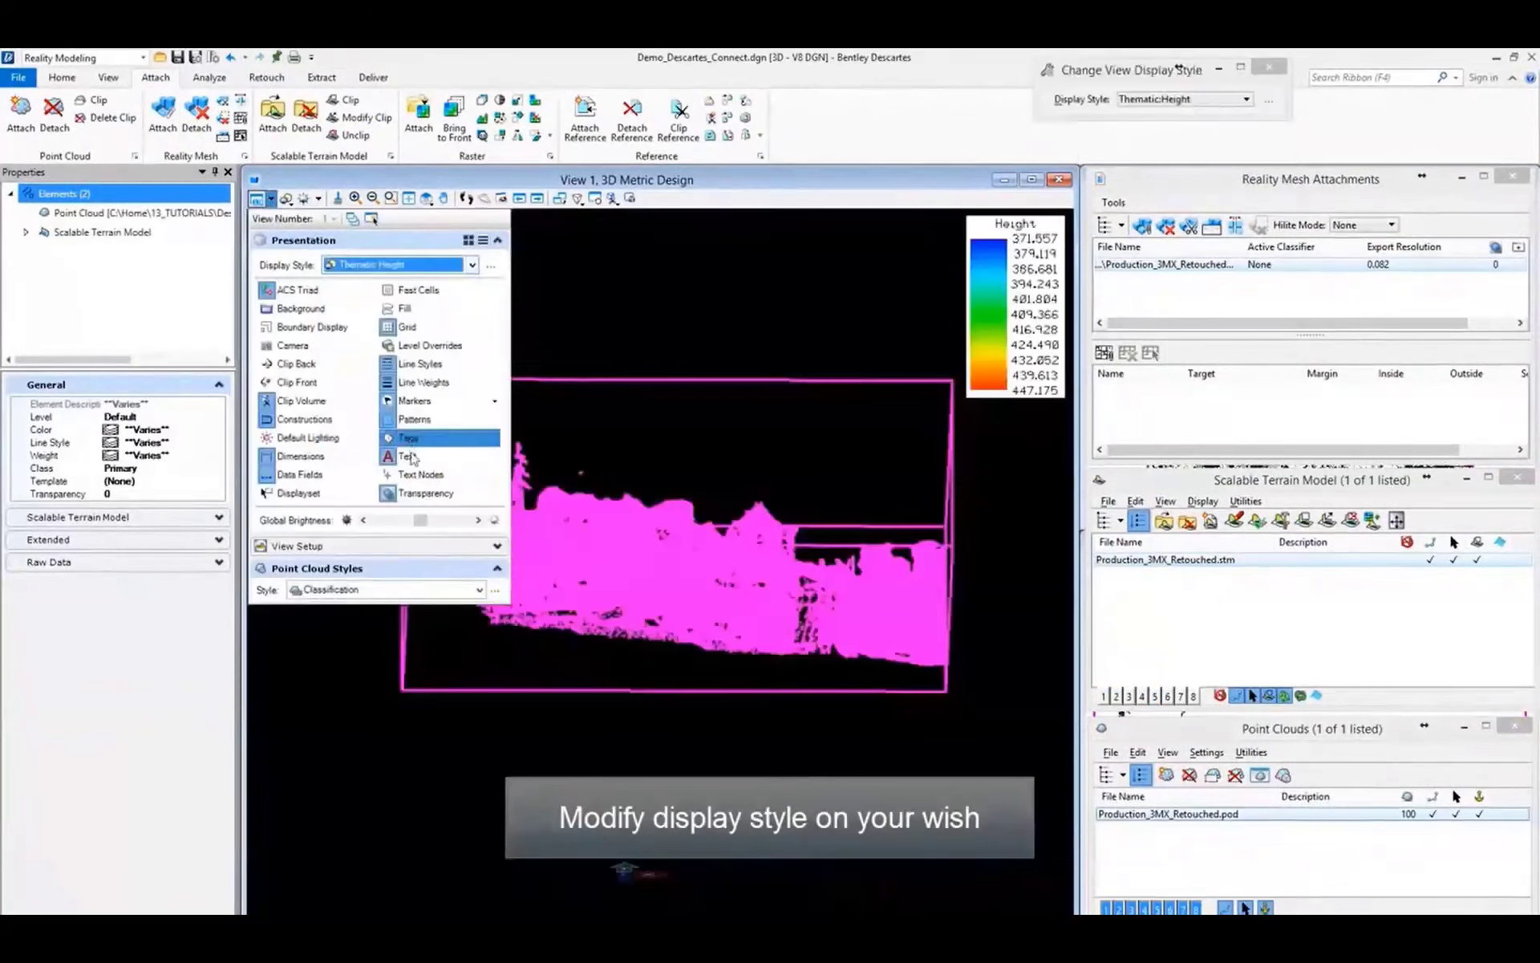
left_click(777, 741)
left_click(936, 687)
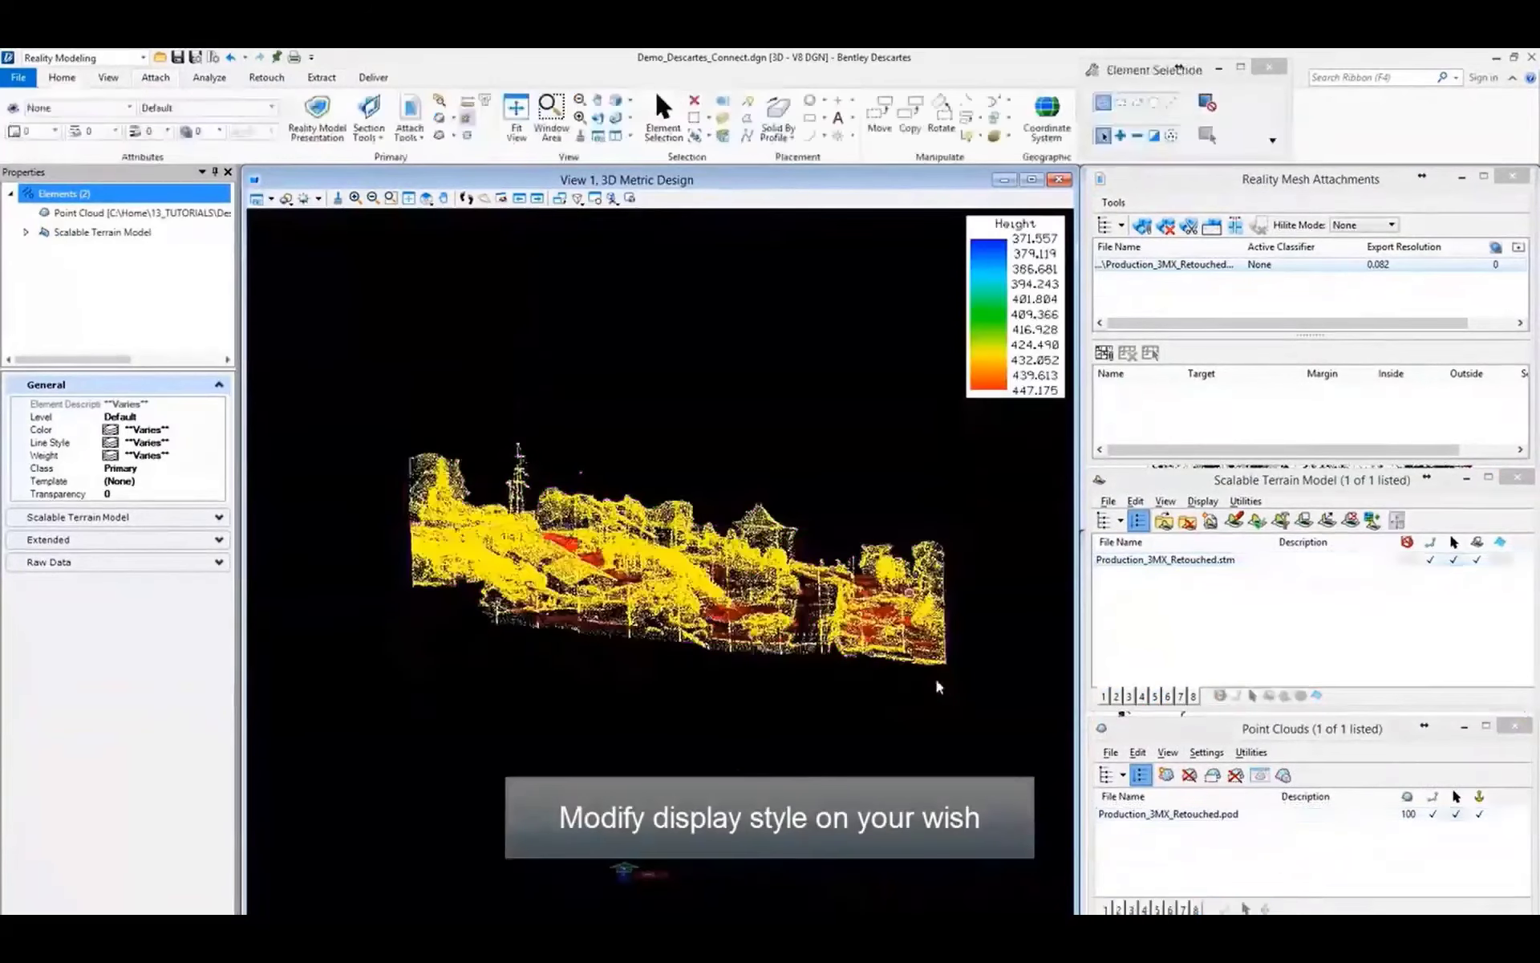
middle_click_drag(935, 687, 642, 739, "shift")
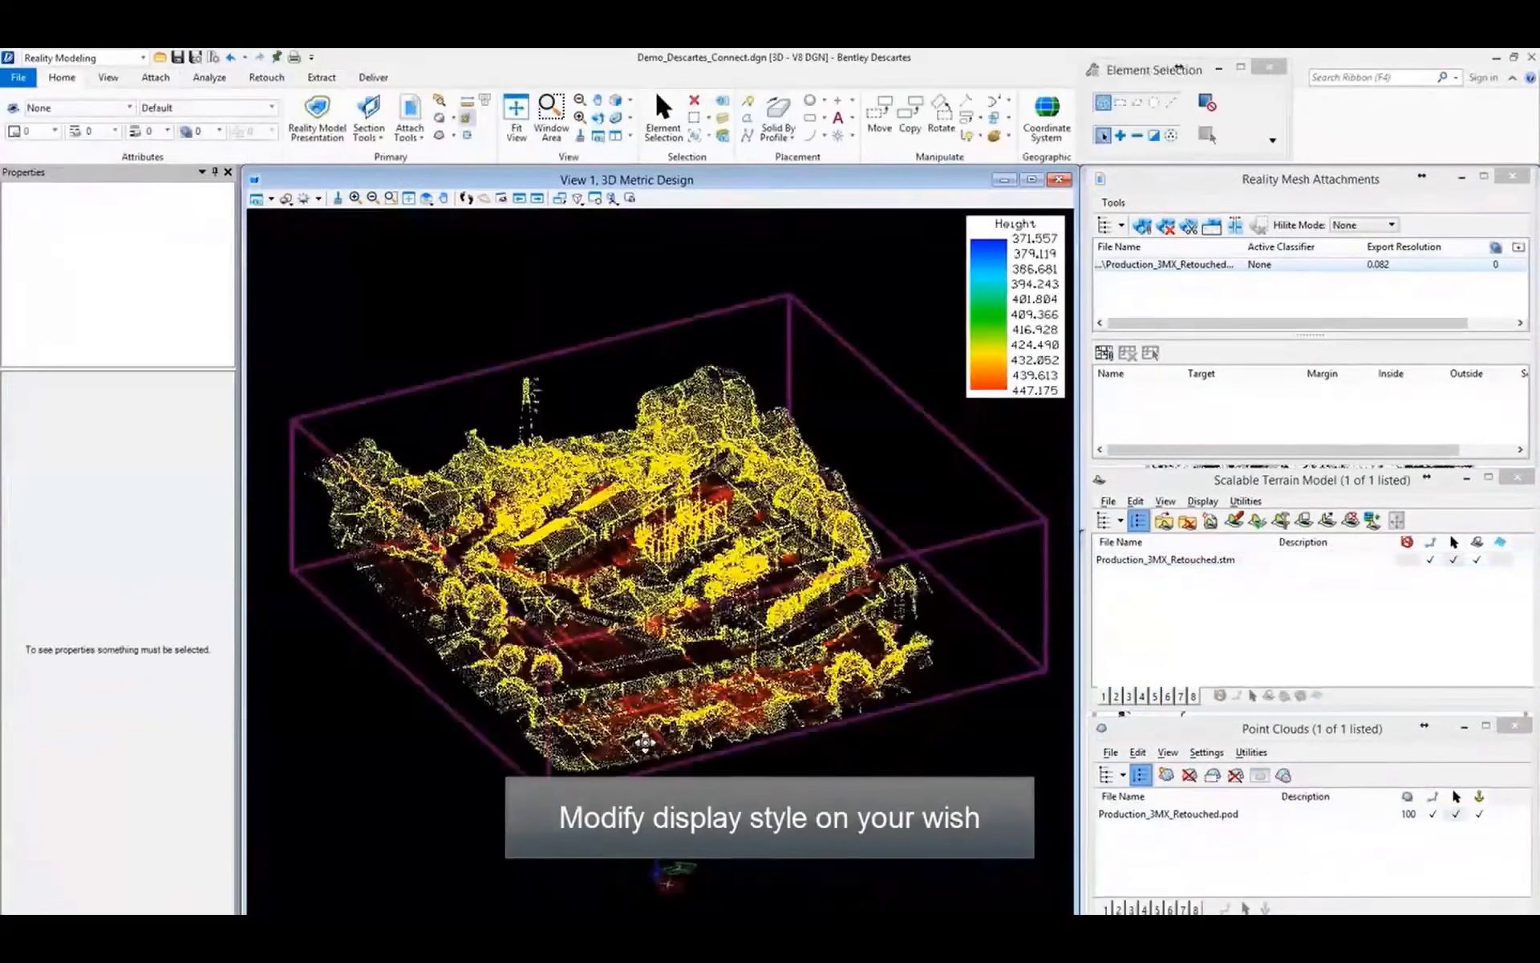
Step: Open the point cloud style settings from View 1's attributes and view the classified point cloud from another angle
left_click(257, 199)
left_click(495, 590)
left_click(61, 231)
middle_click_drag(883, 642, 706, 795, "shift")
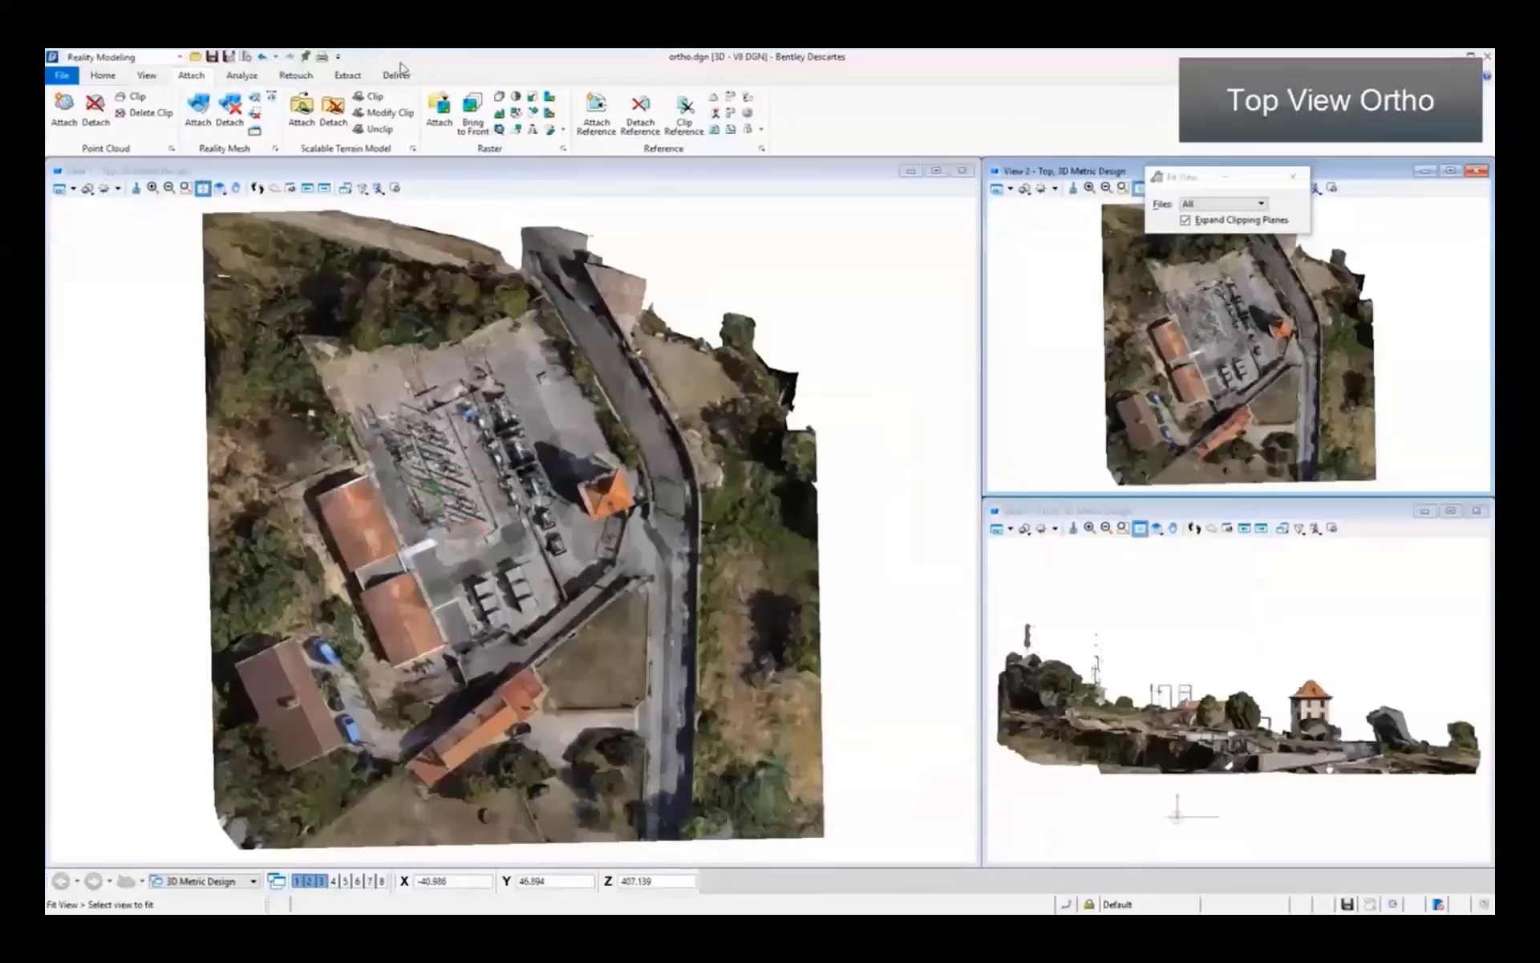
Step: Start a Merge with a block area enclosing the whole reality mesh in the top view of View 1
left_click(397, 74)
left_click(160, 112)
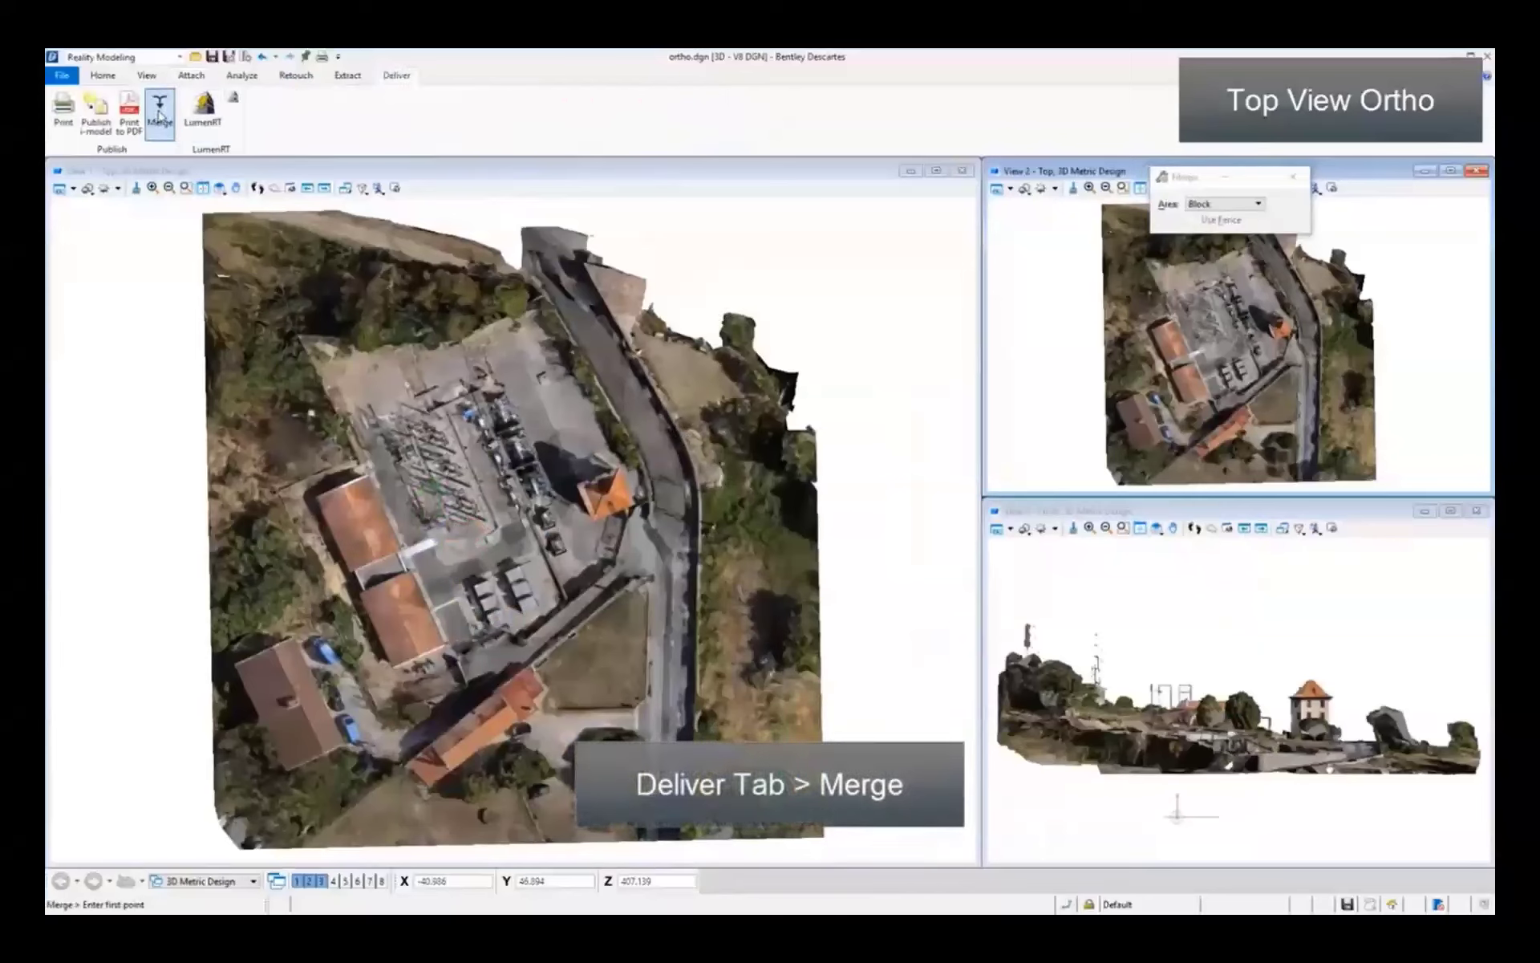
left_click(433, 530)
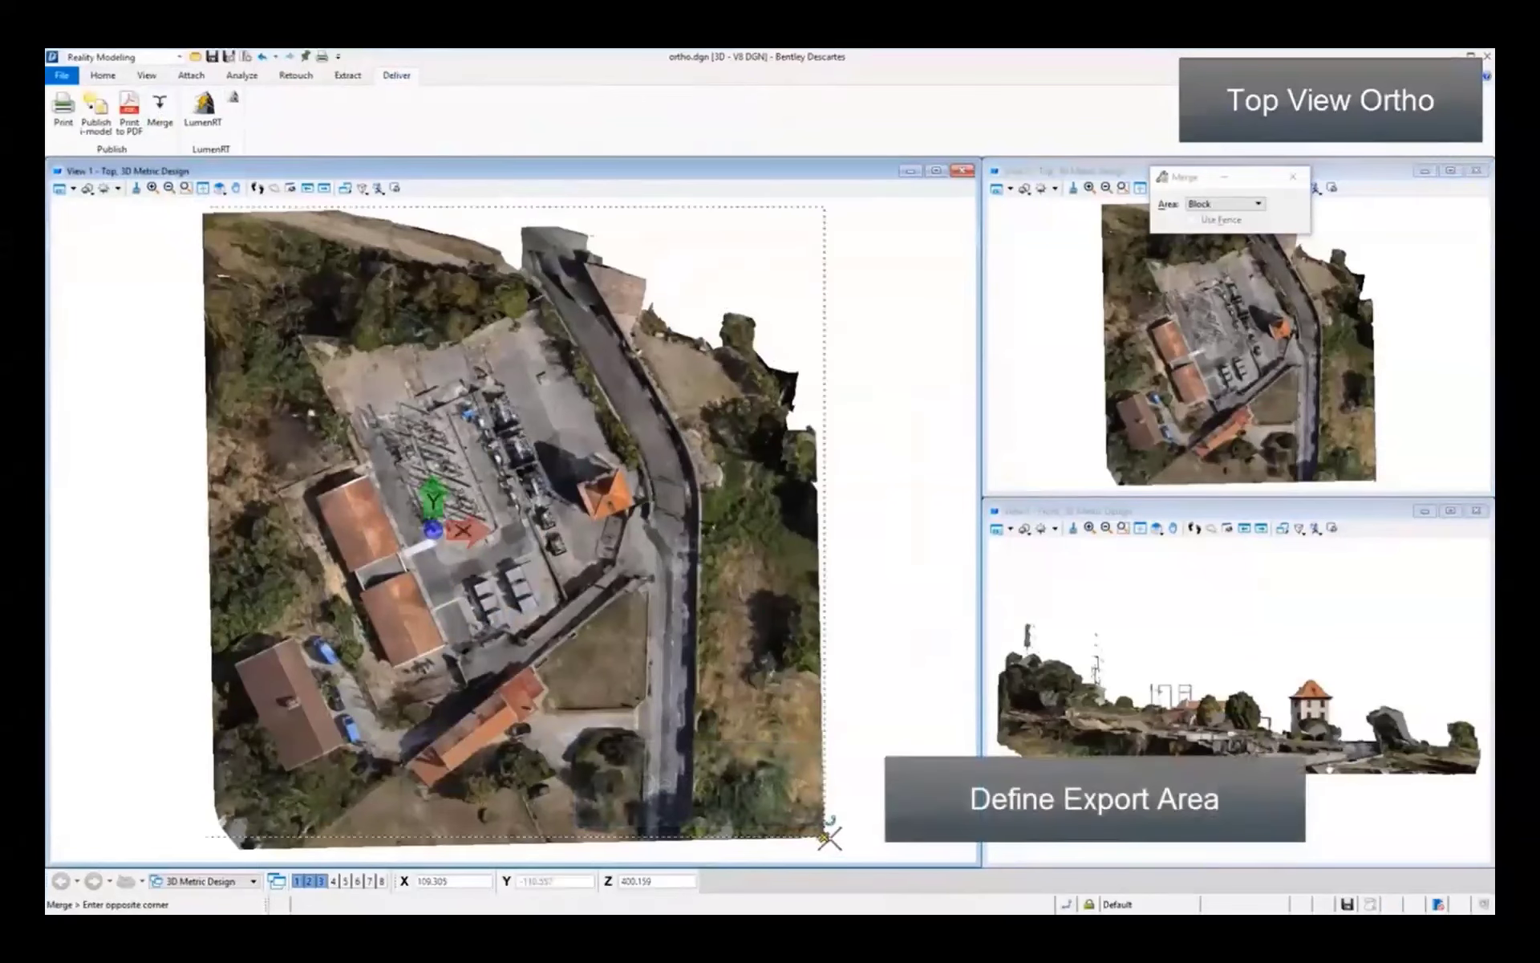
left_click(824, 837)
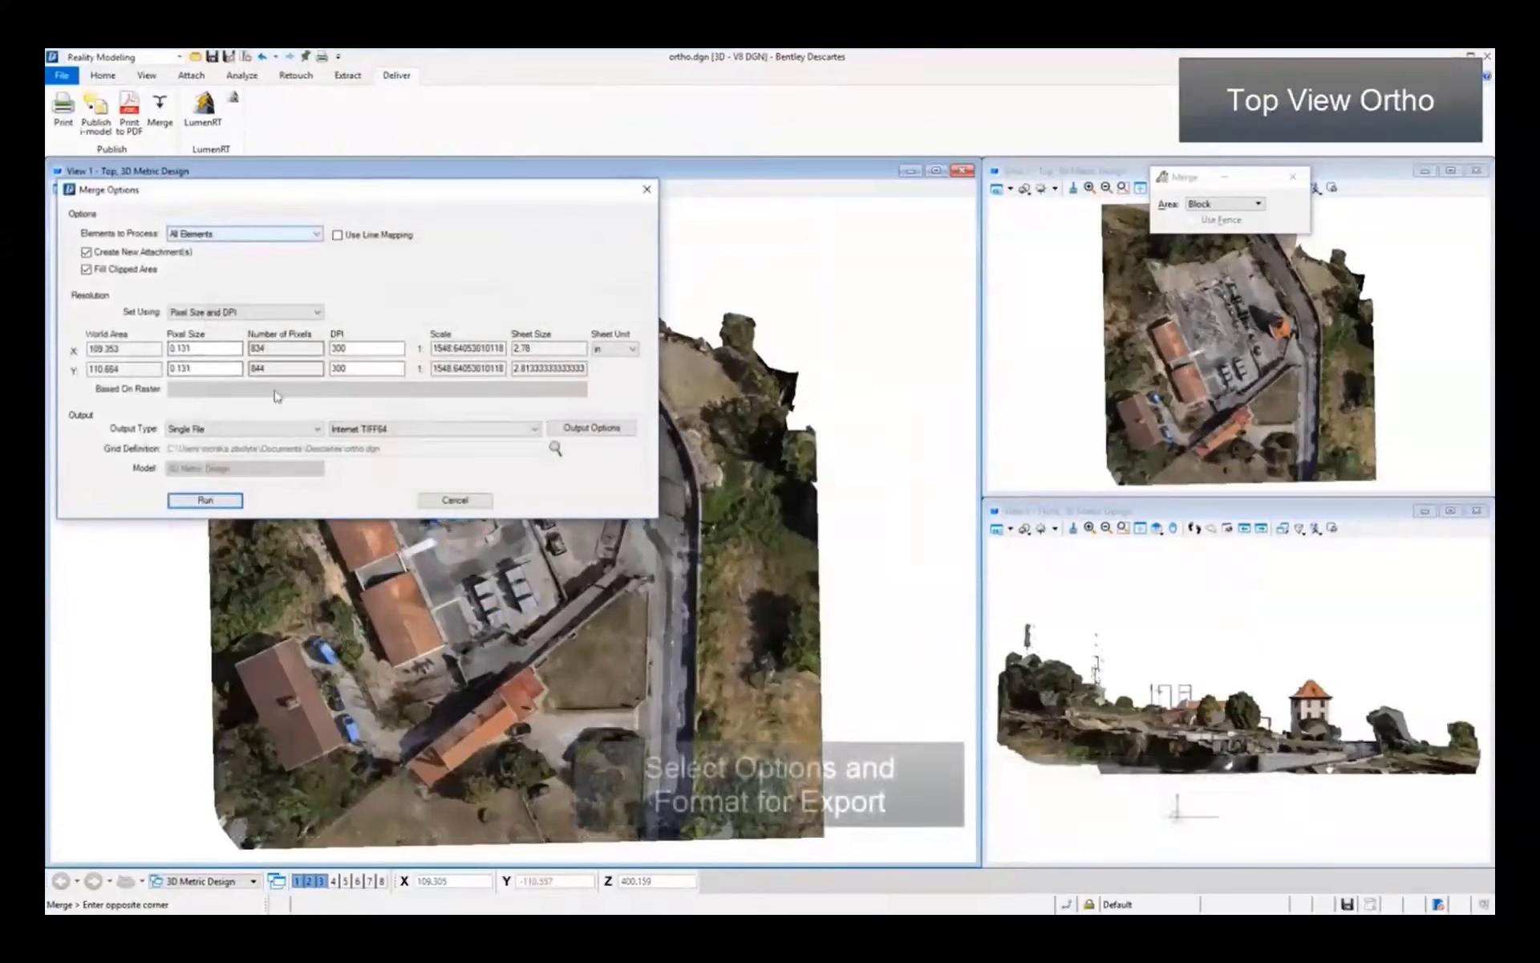
Step: Set the merge output format to GEOTIFF and run the top view ortho export
left_click(399, 429)
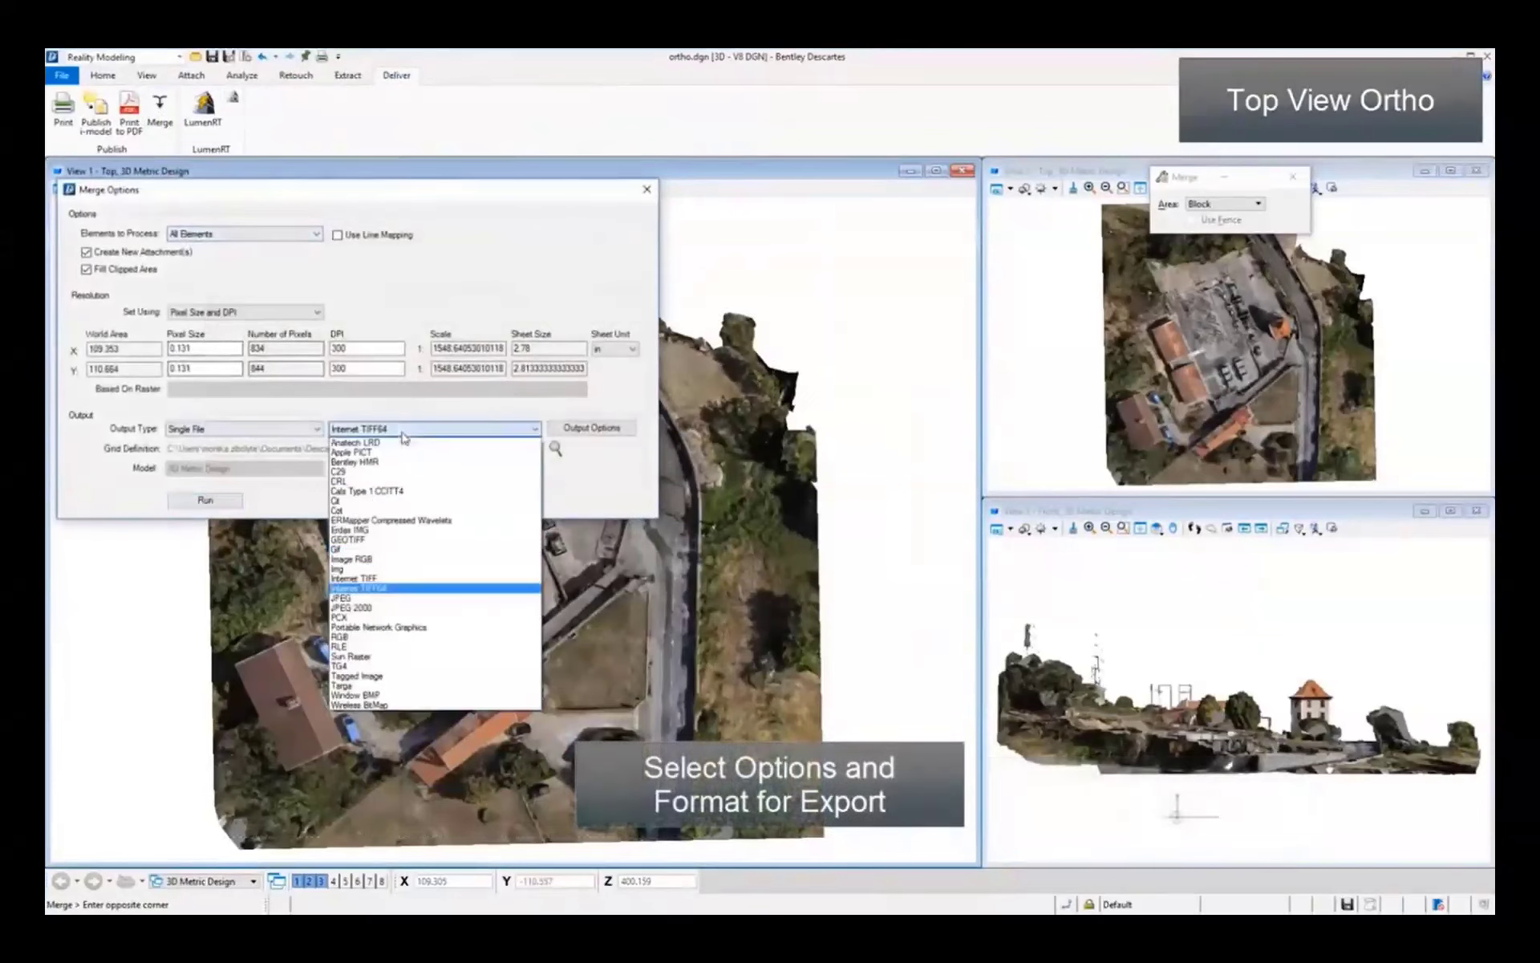
left_click(408, 545)
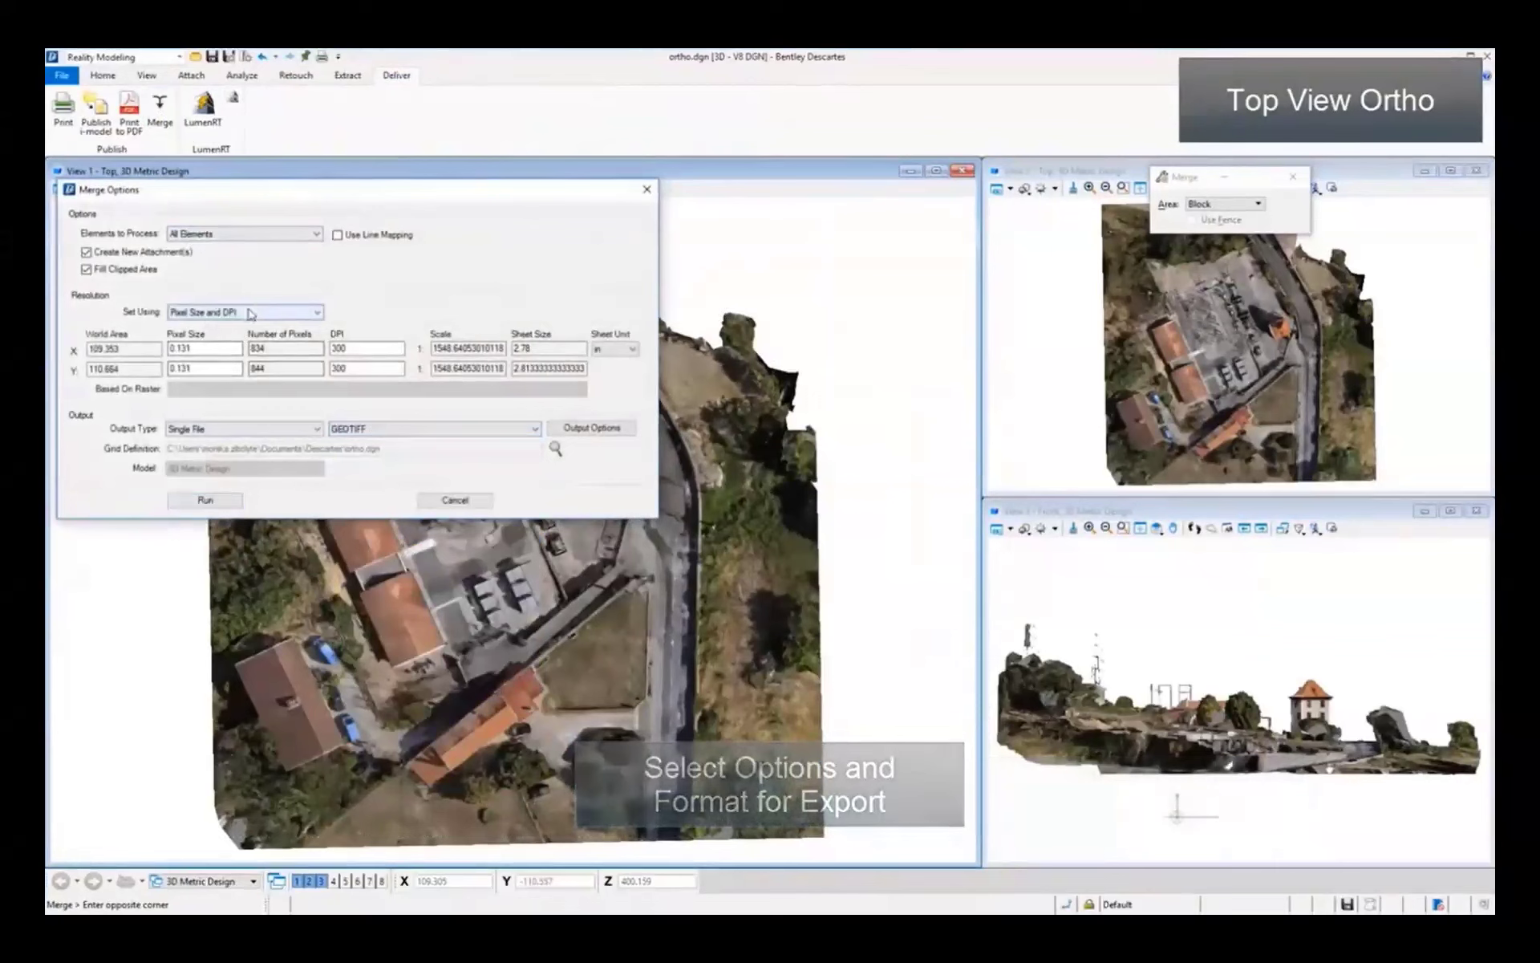
left_click(205, 499)
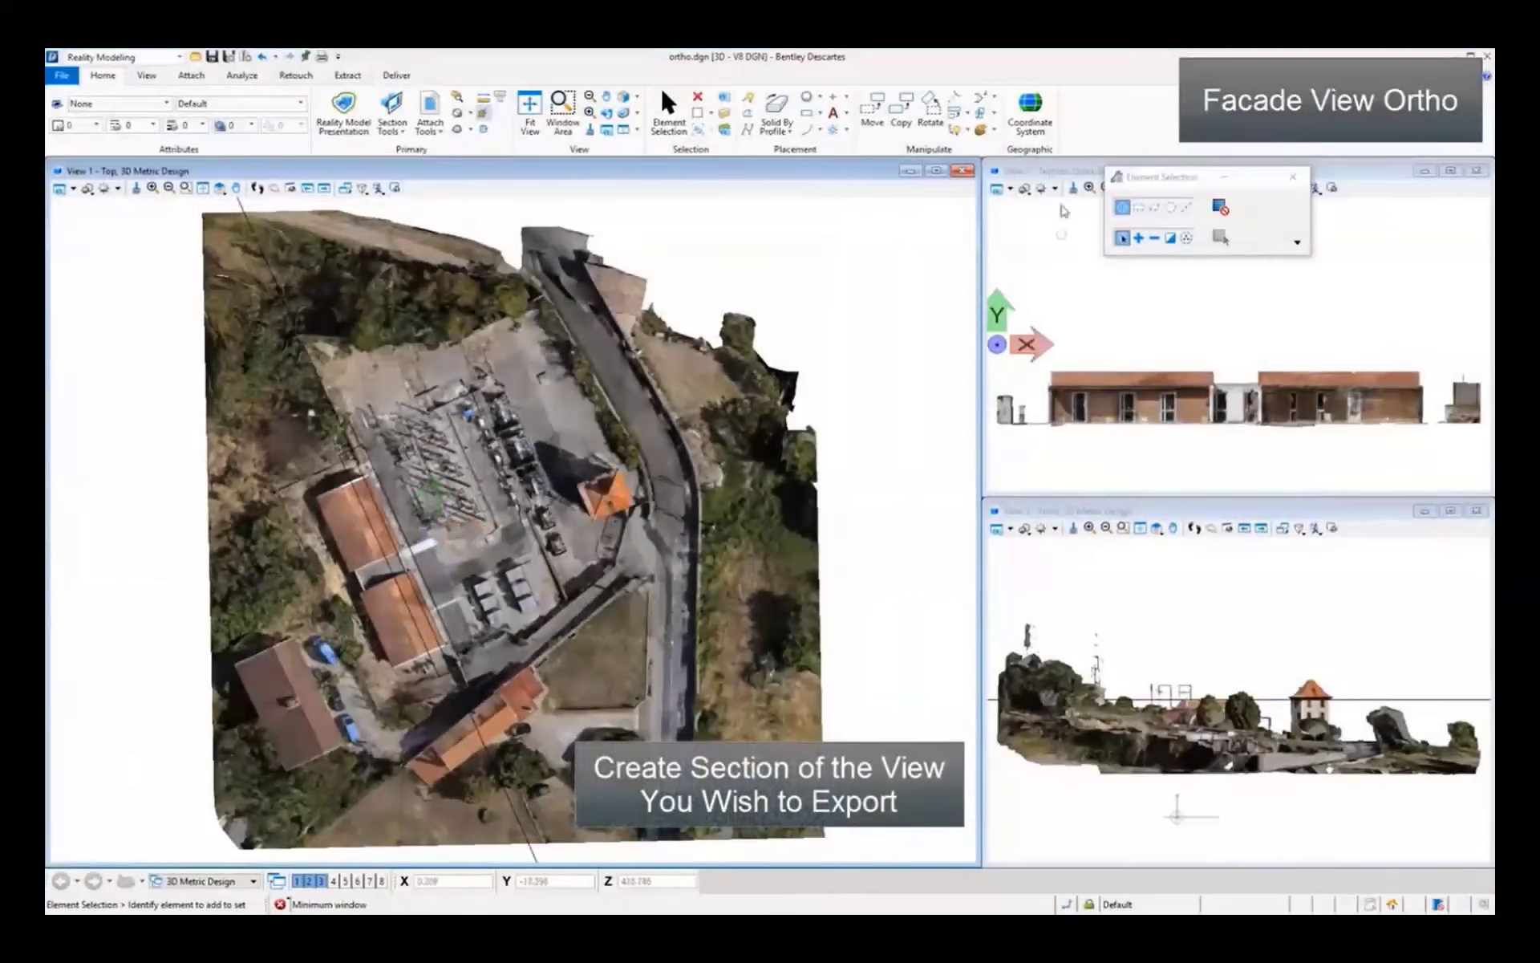
Step: Maximize the facade section in View 2, fit it to the view and start a Merge for the facade ortho
double_click(1093, 171)
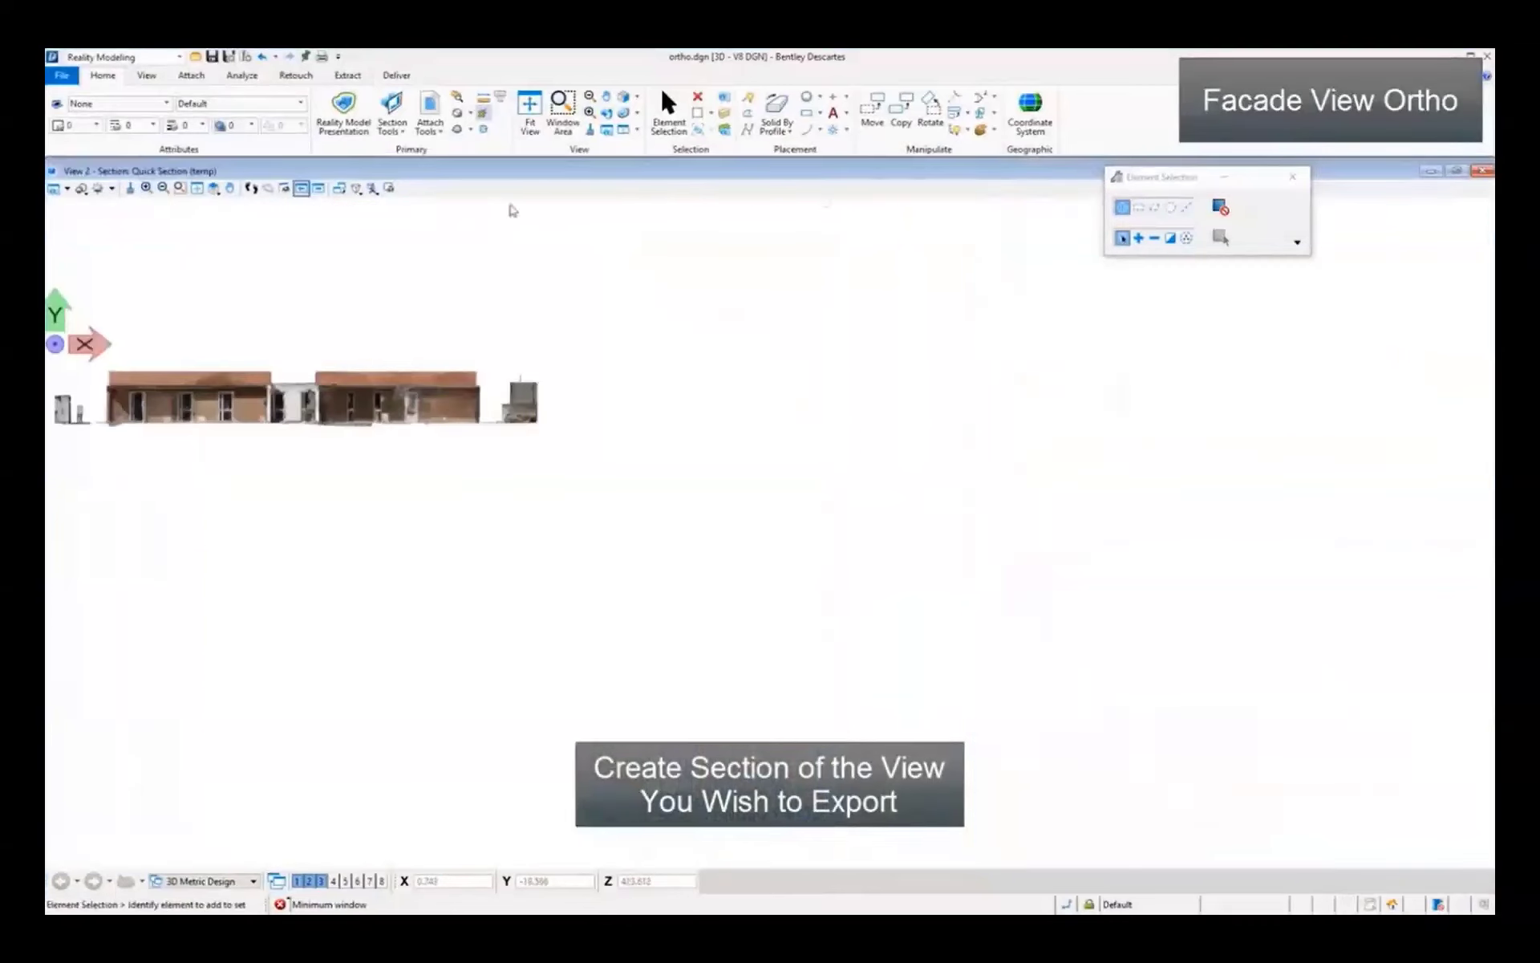
left_click(196, 189)
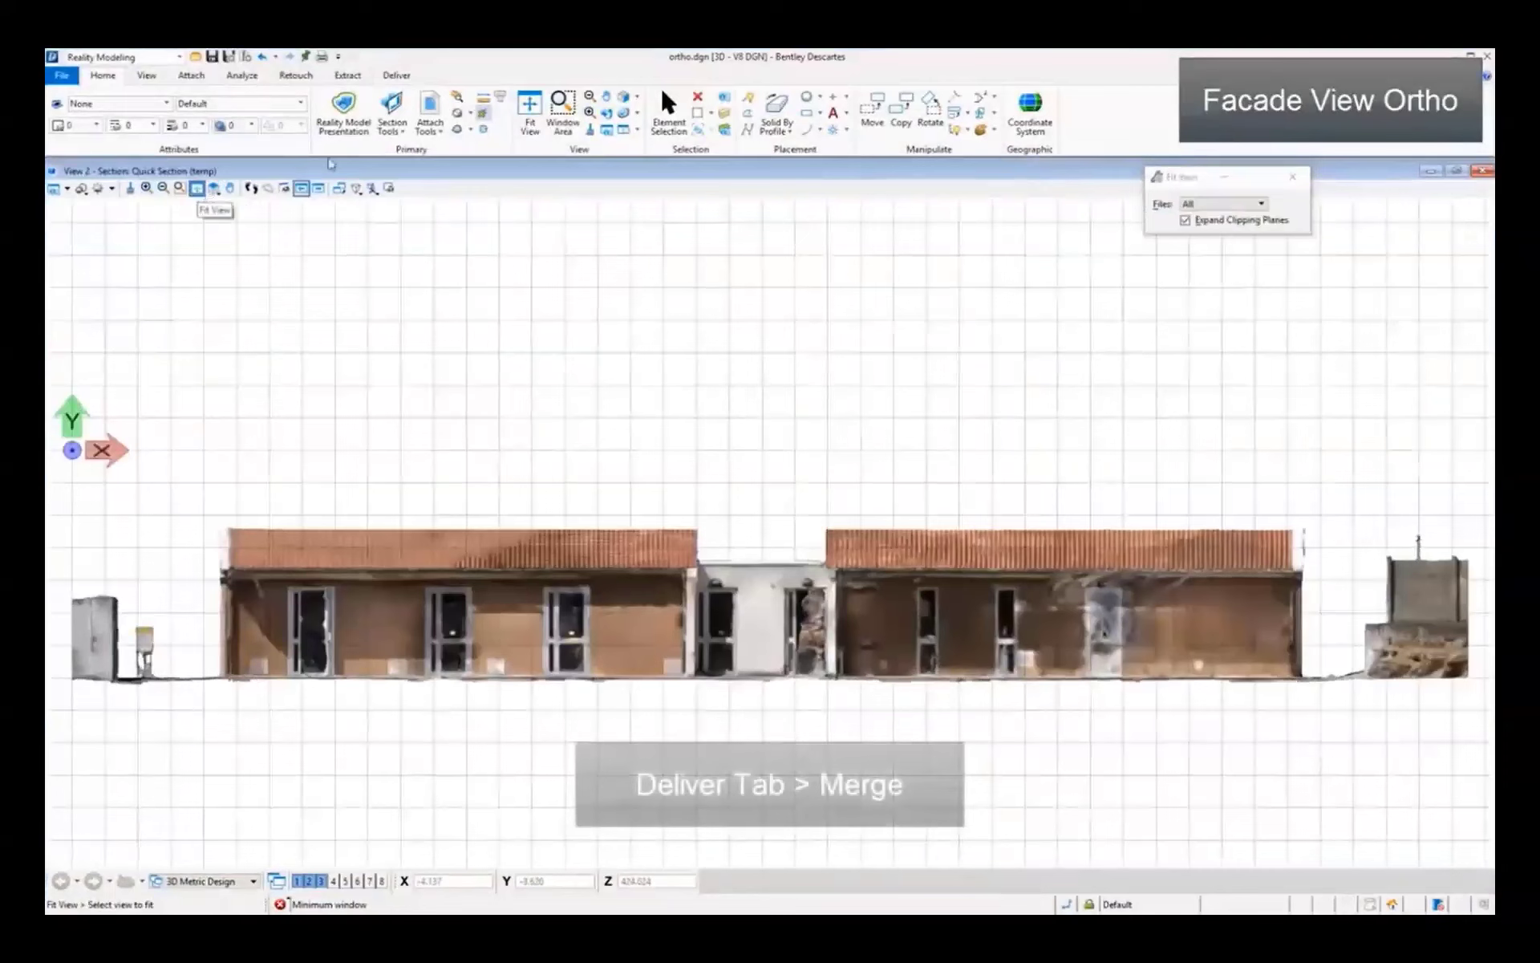
left_click(397, 74)
left_click(160, 105)
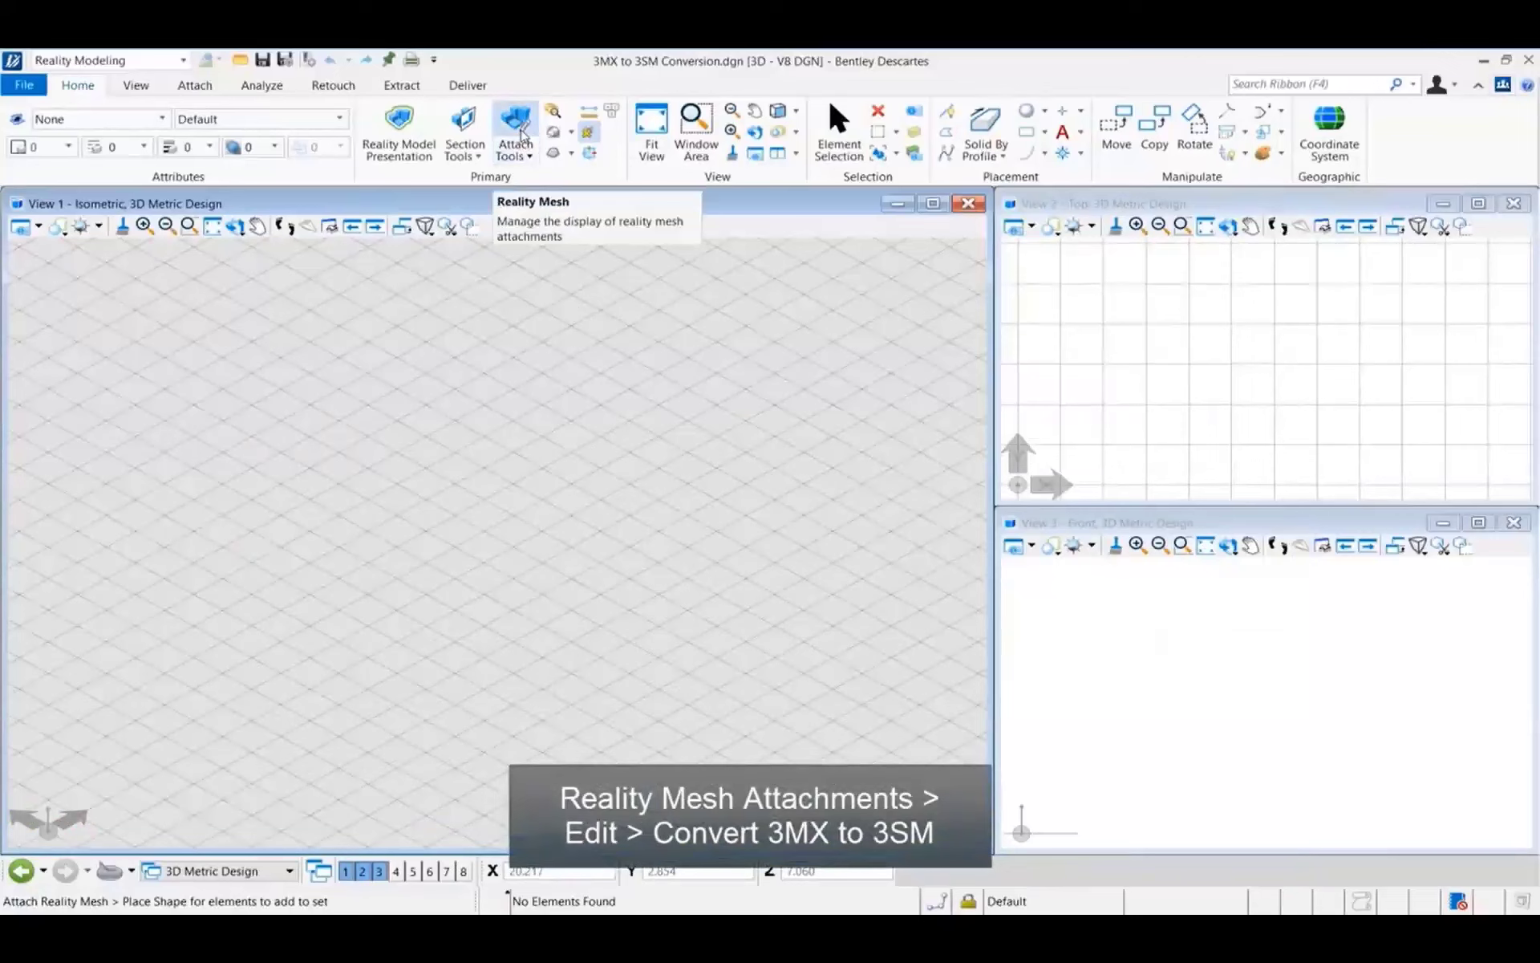
Step: Start Convert 3MX to 3SM from the reality mesh attachments and choose Production_3MX from the Scene folder as input
left_click(518, 128)
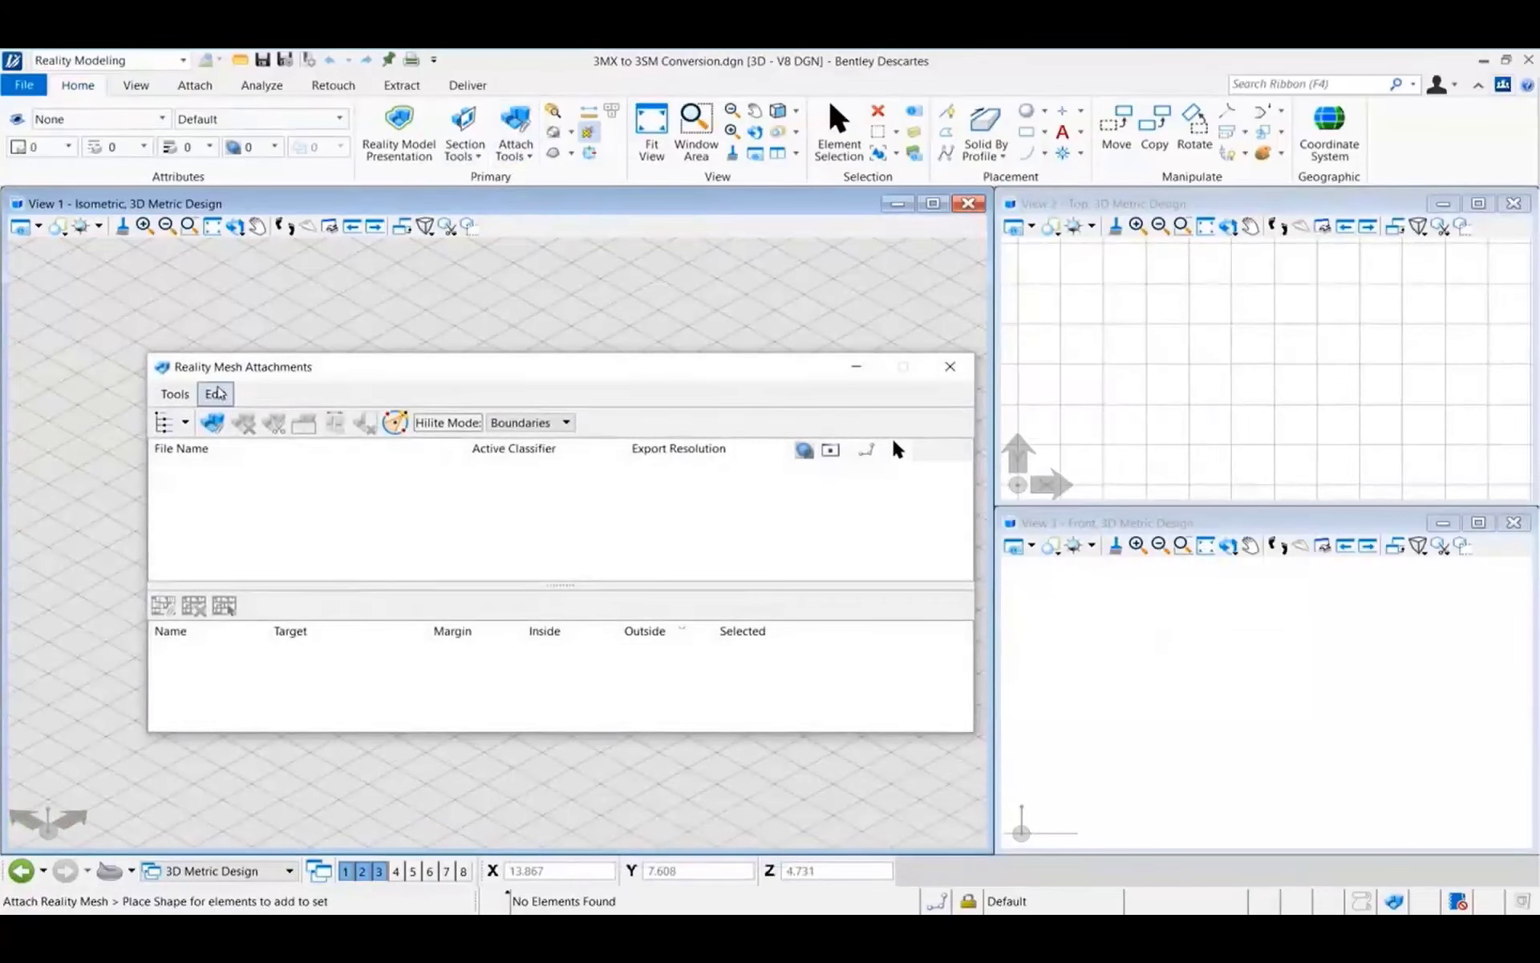
left_click(215, 394)
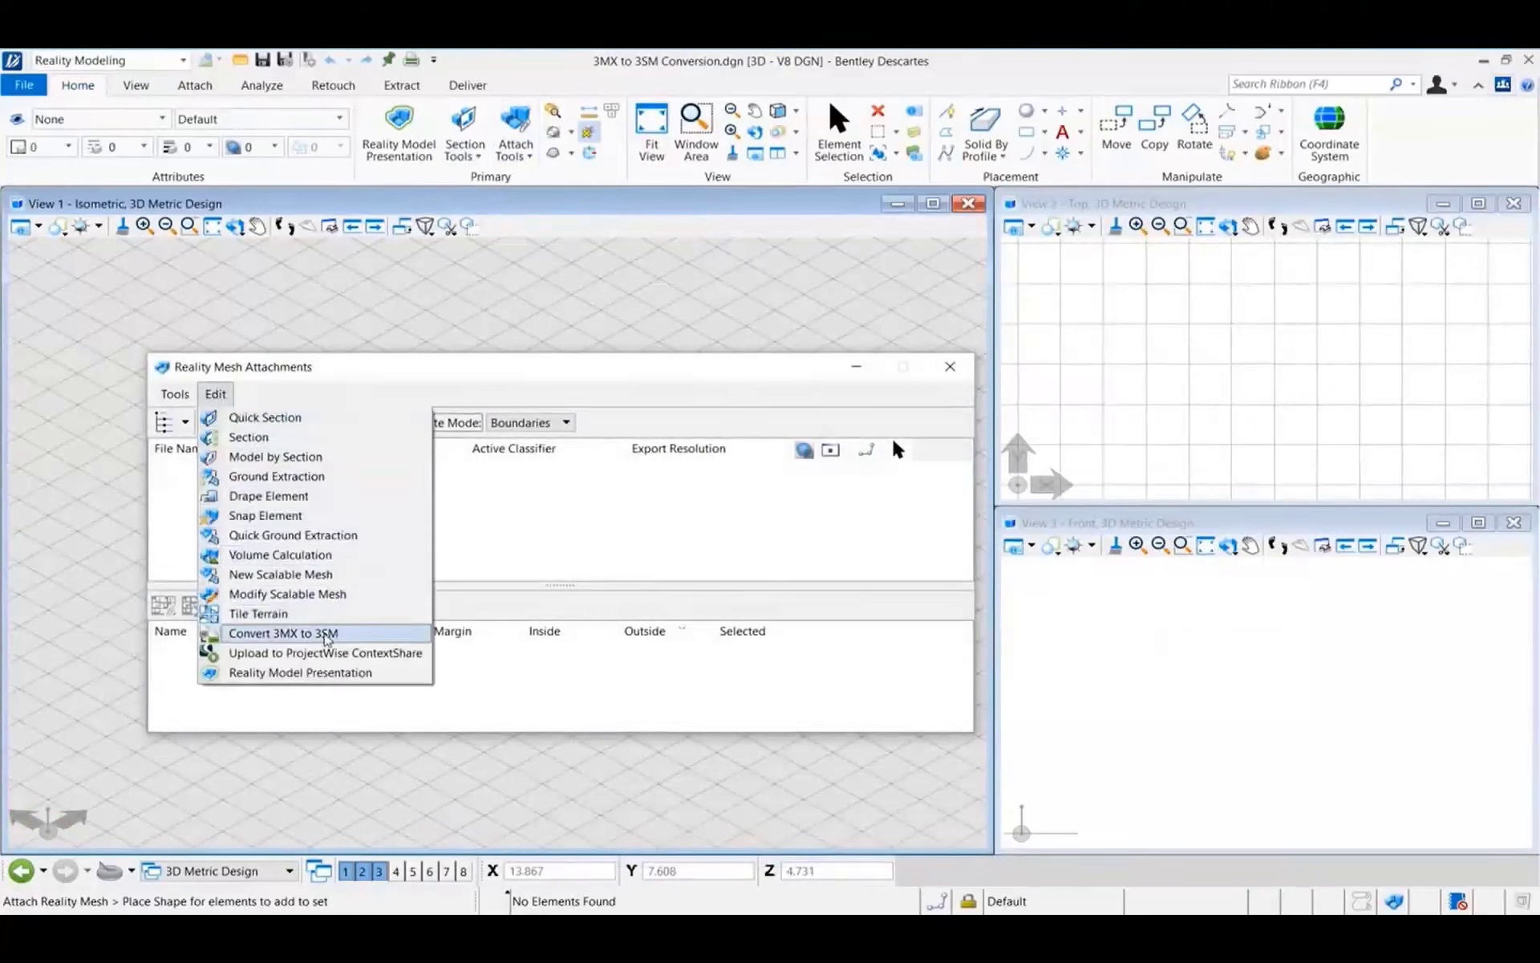
left_click(327, 634)
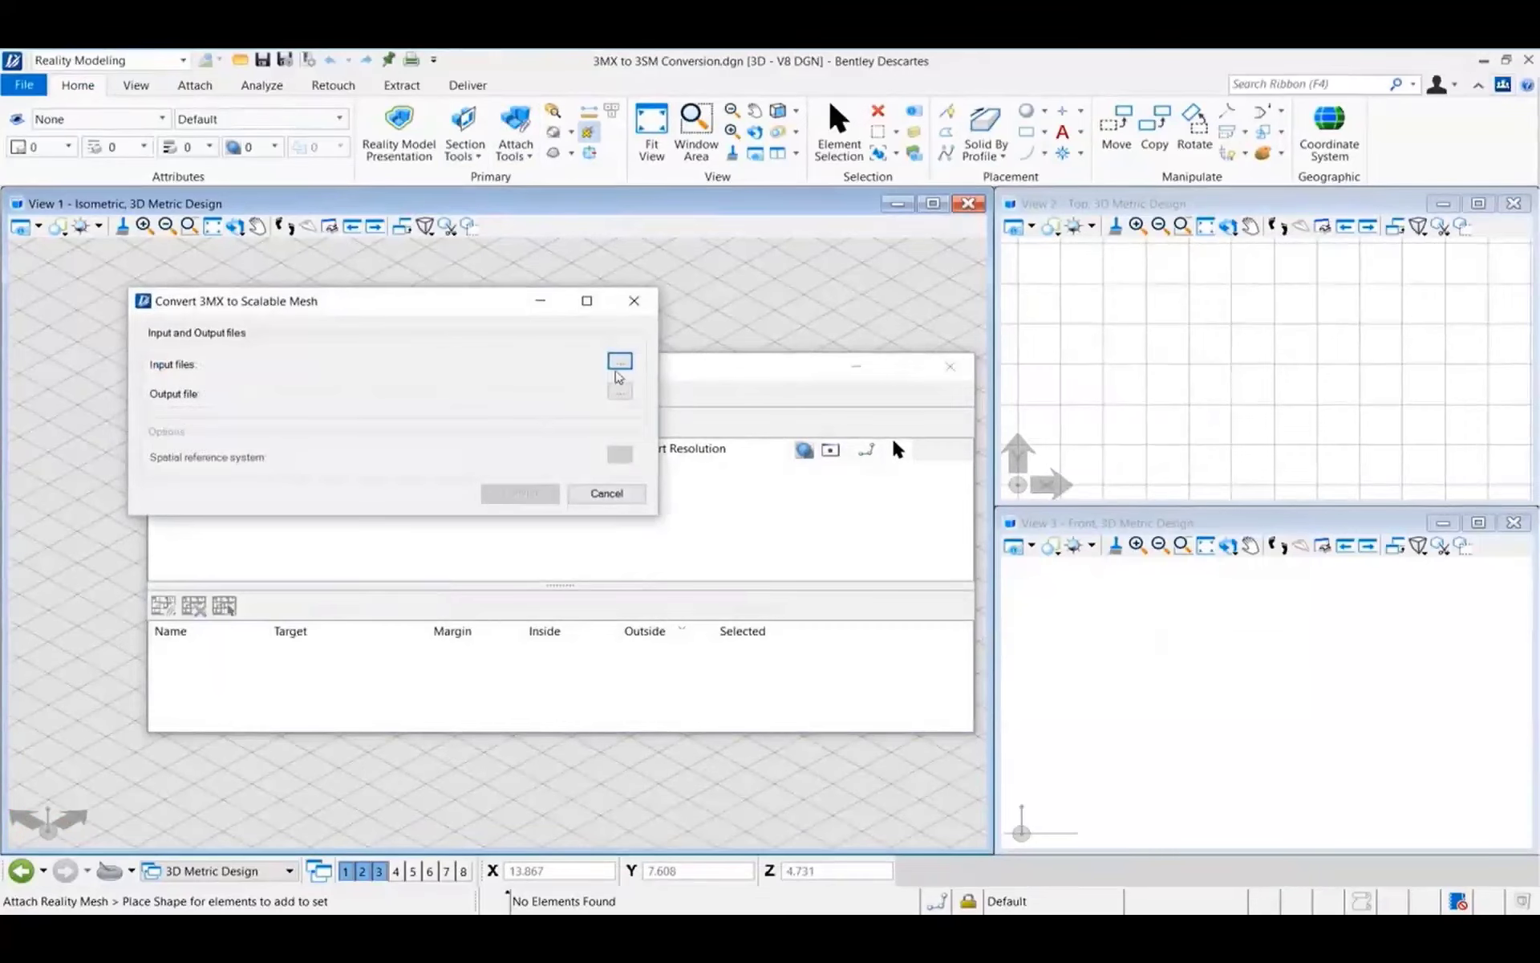
left_click(622, 364)
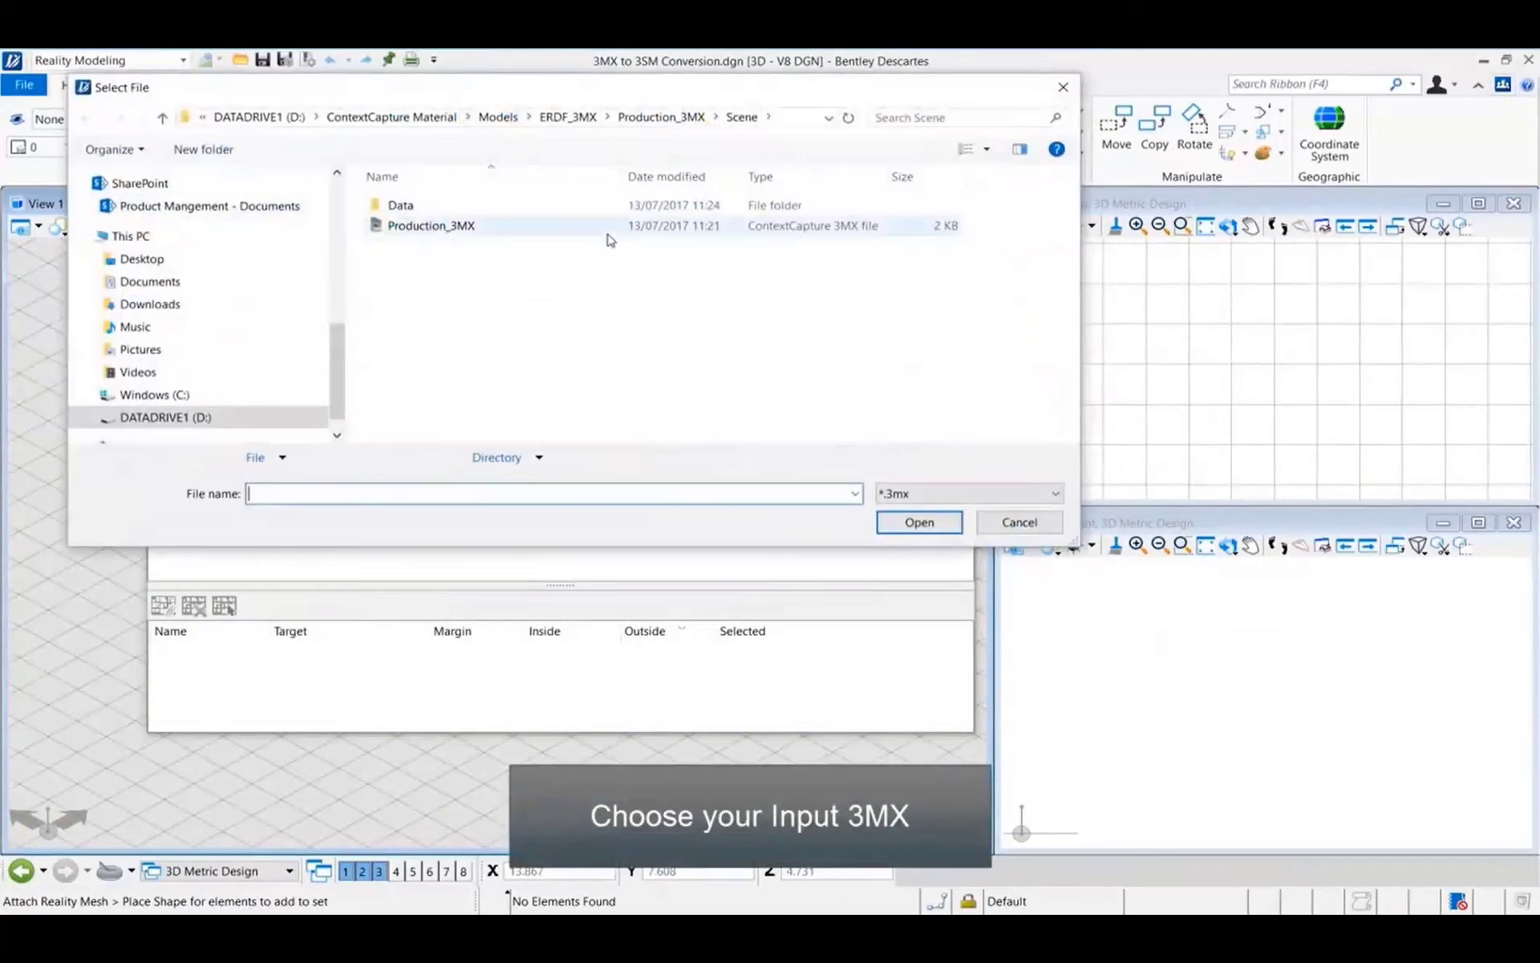
left_click(610, 234)
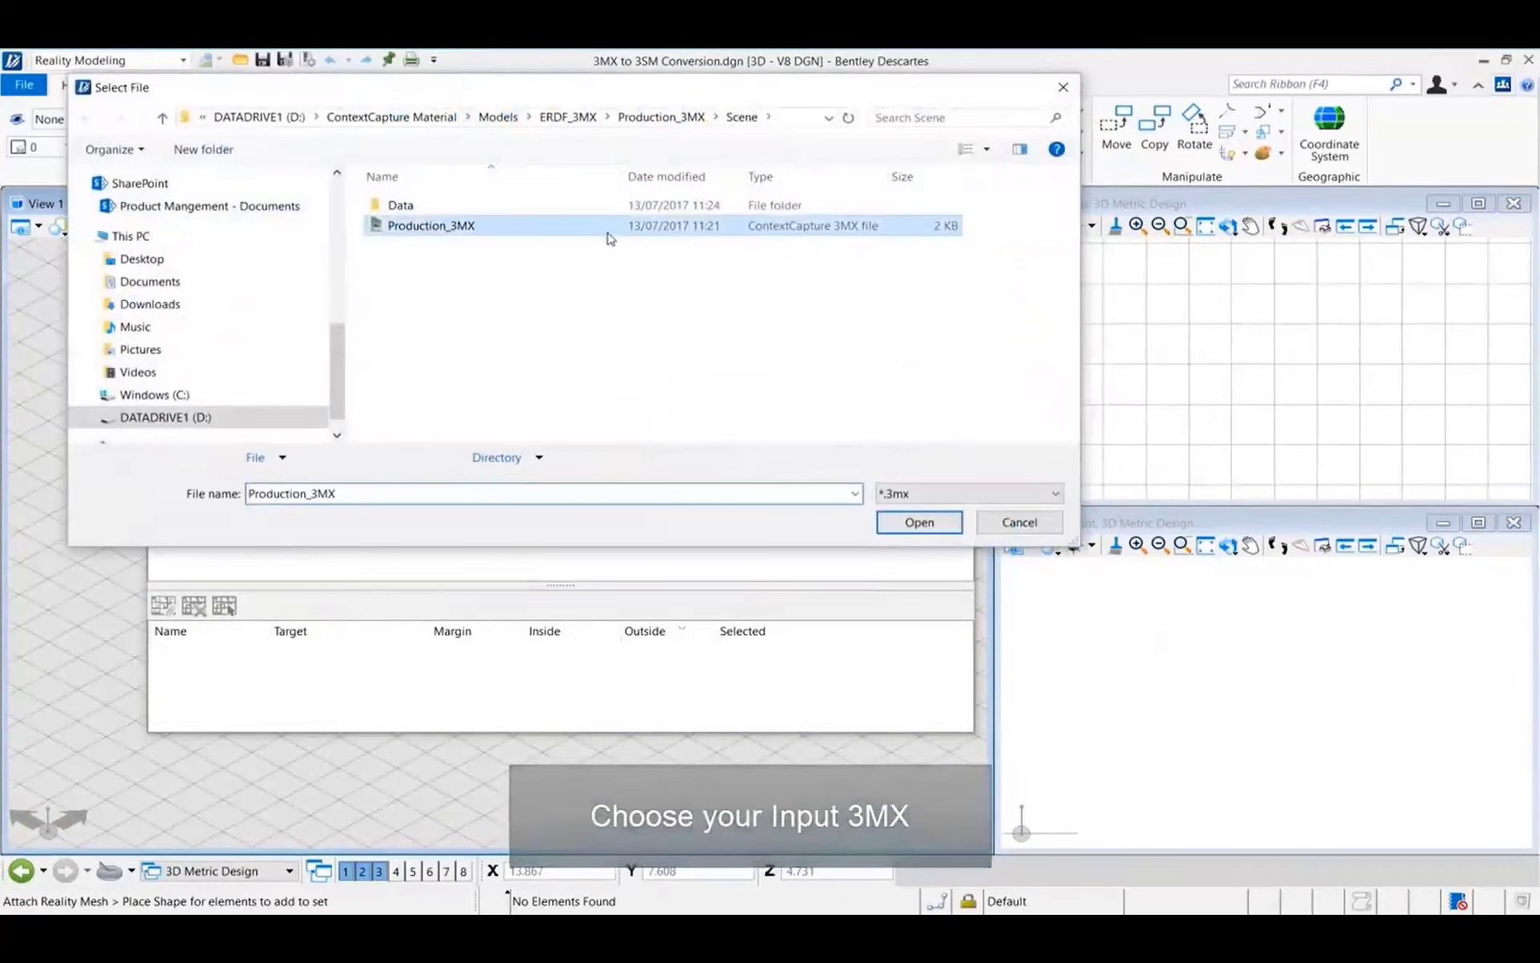
left_click(892, 528)
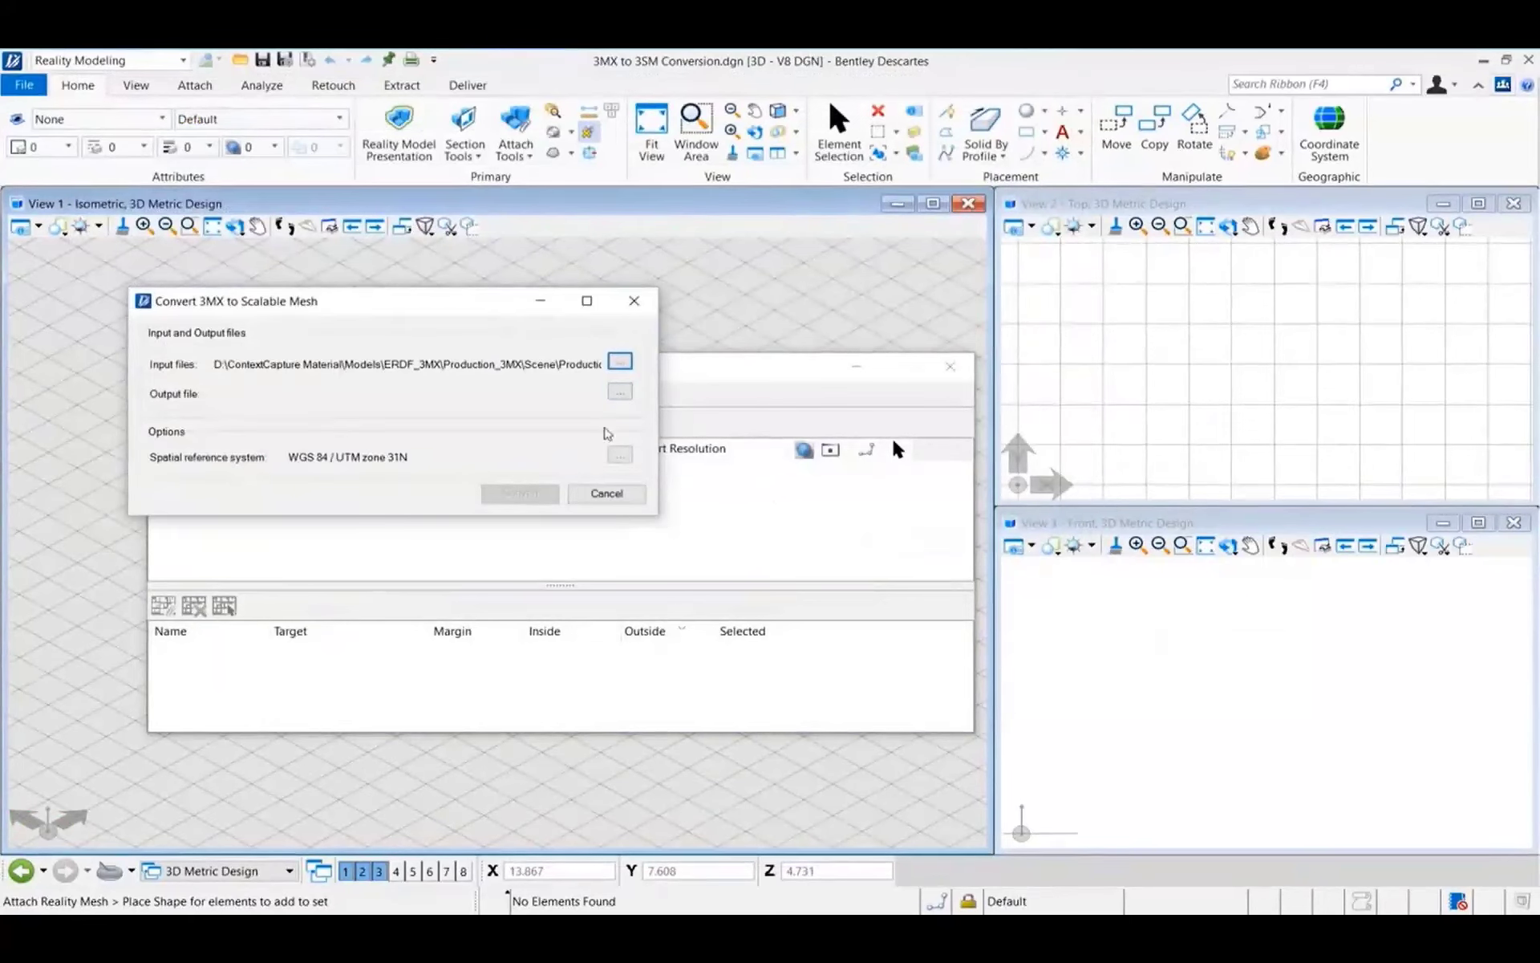
Step: Save the conversion output as Production_3SM in the Scene folder and convert the mesh
left_click(621, 392)
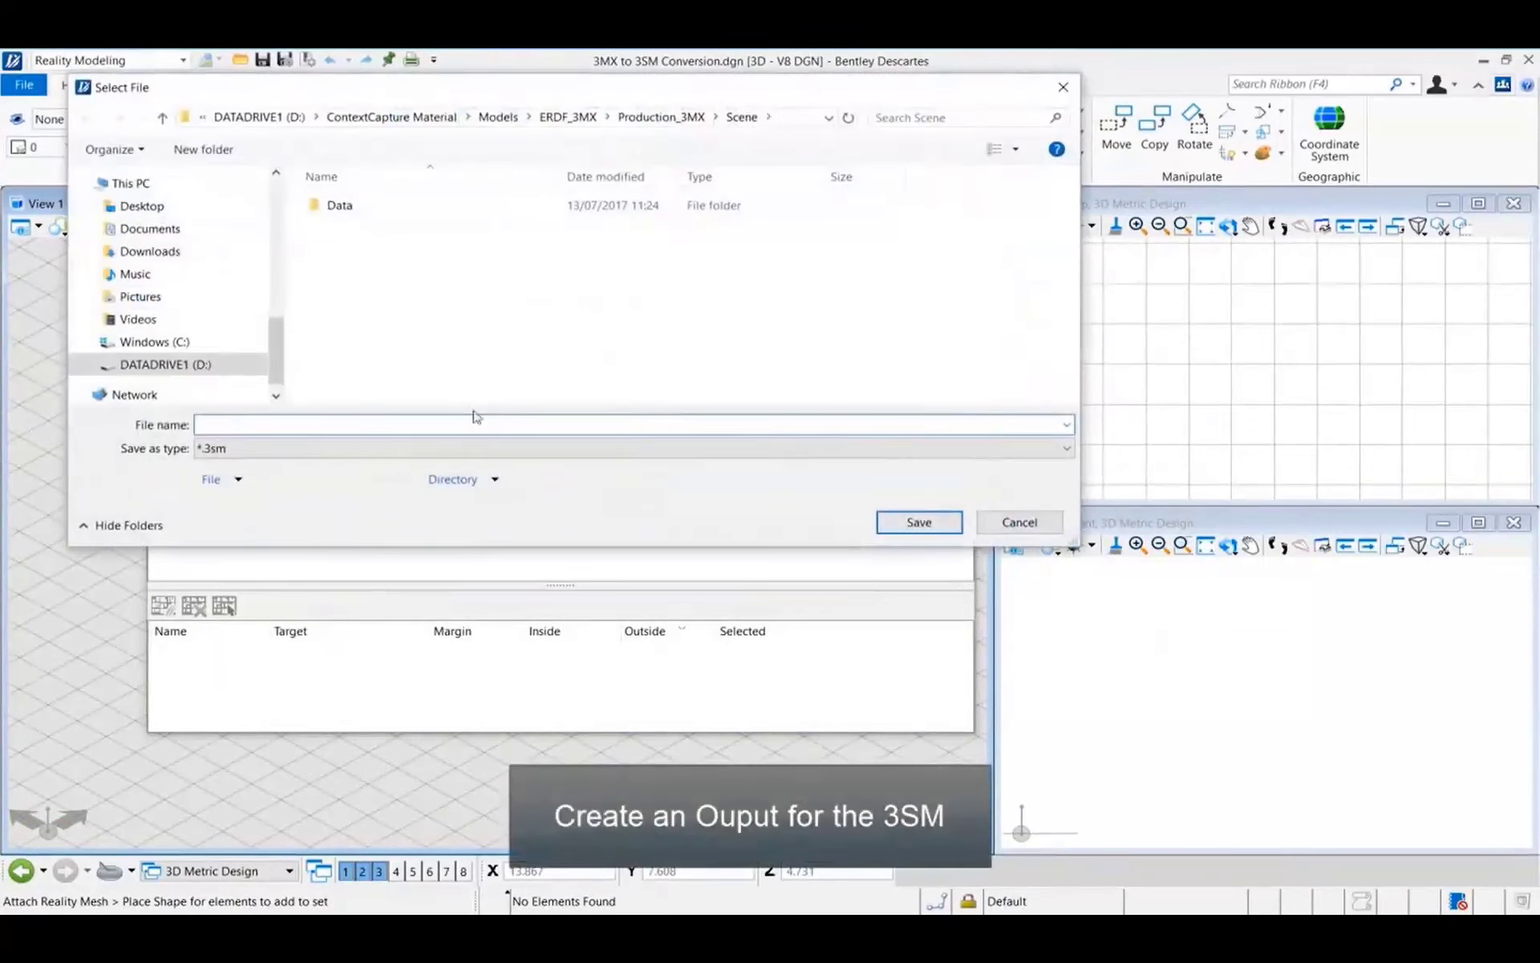
type("P")
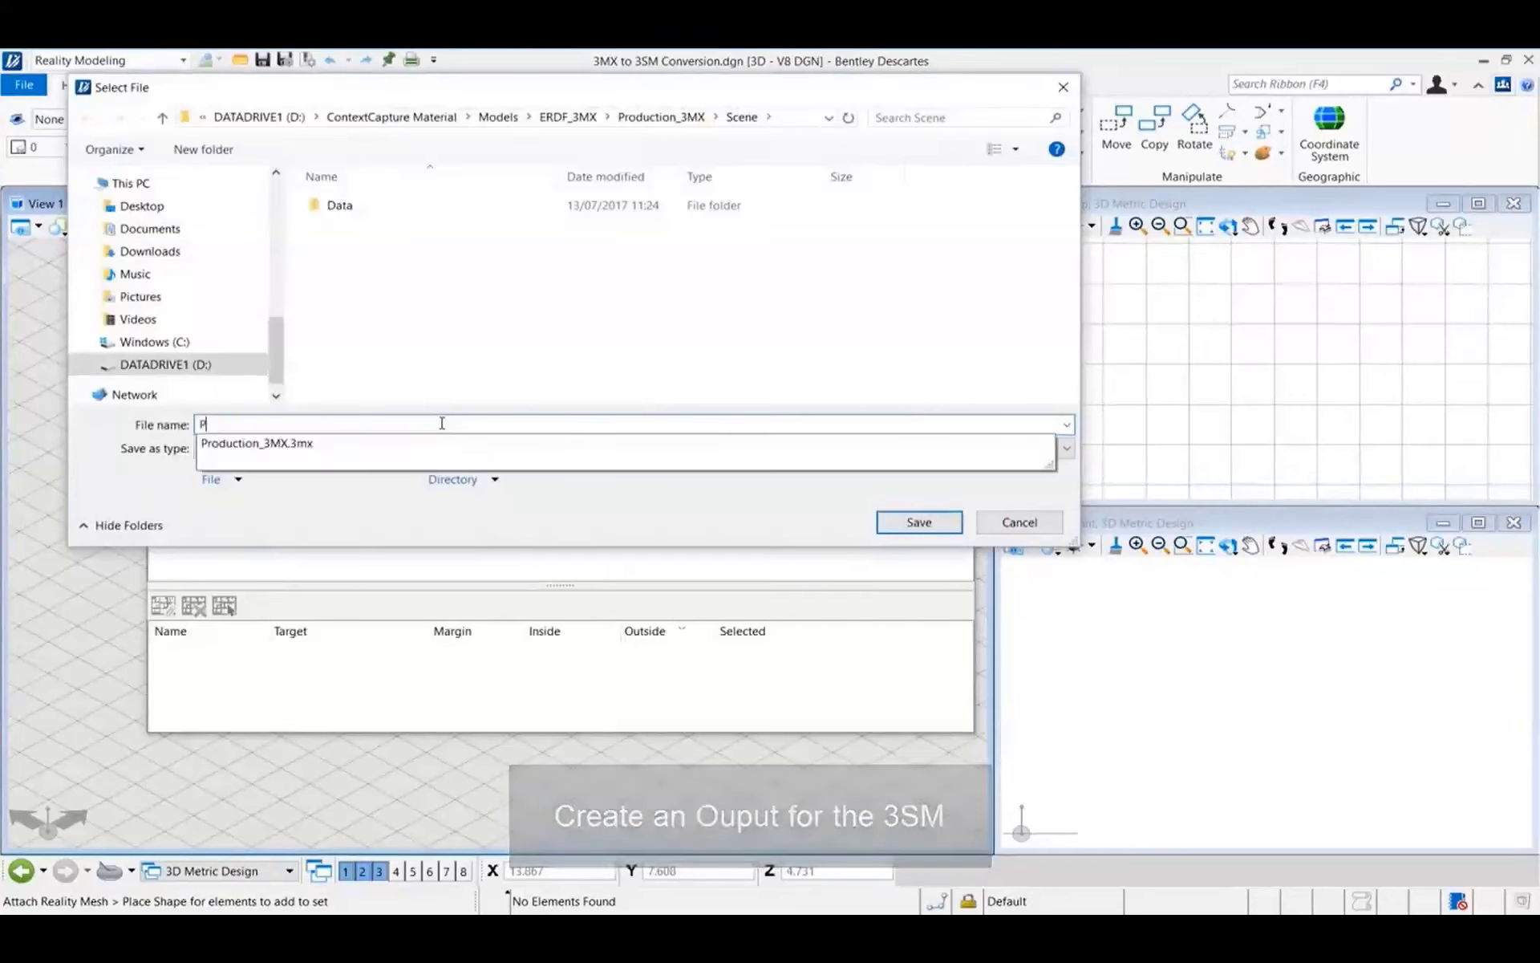
type("roduction")
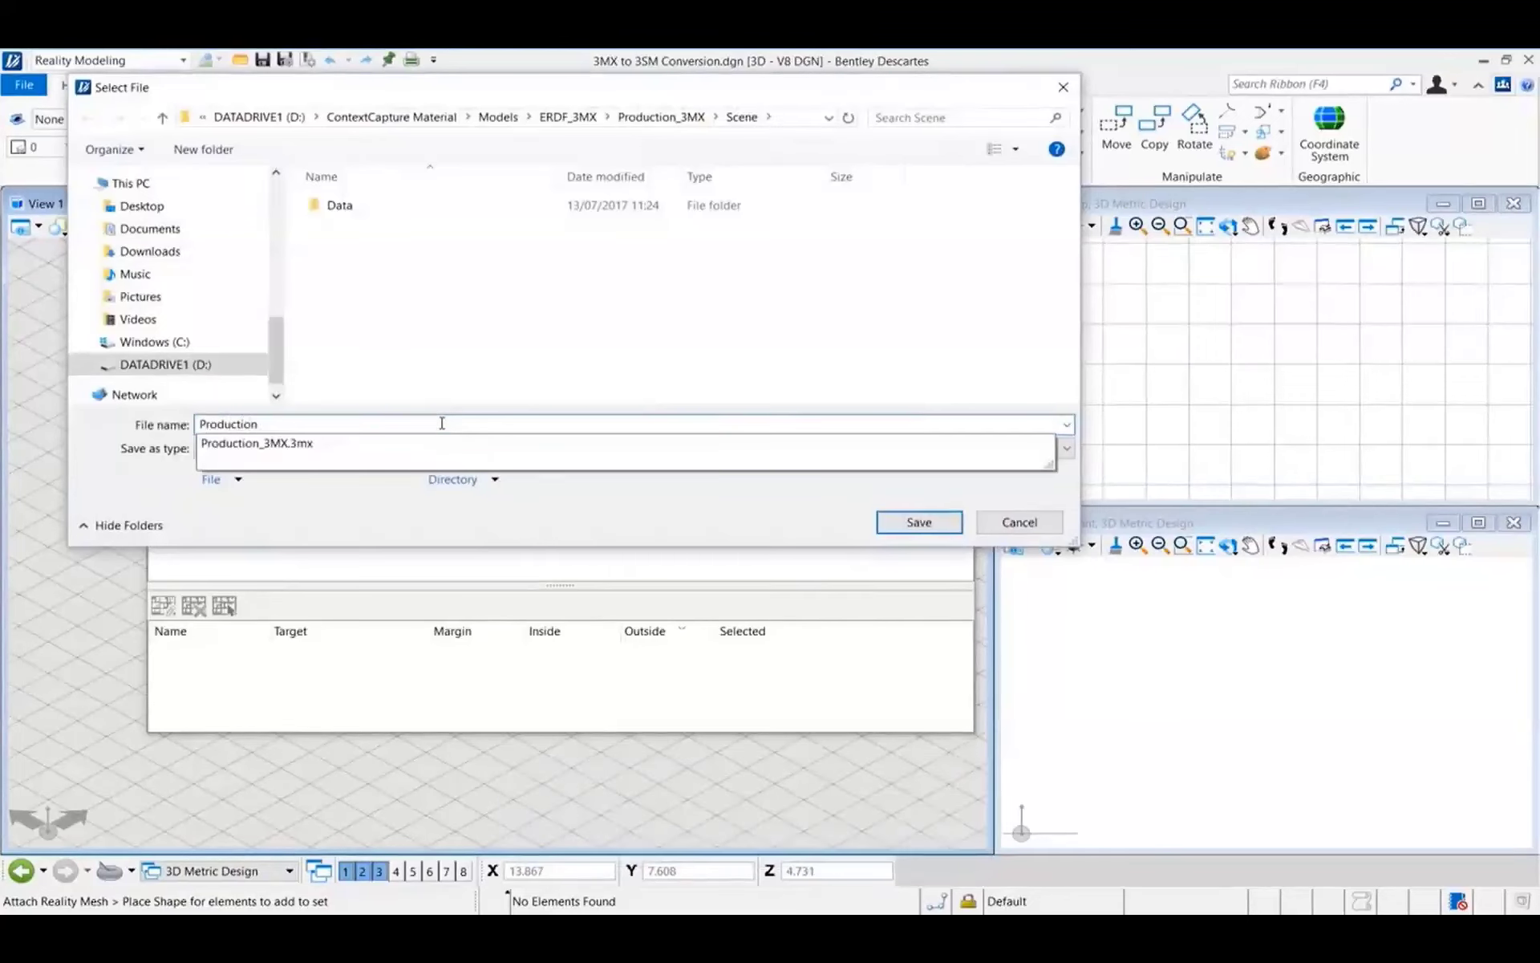
type("_3SM")
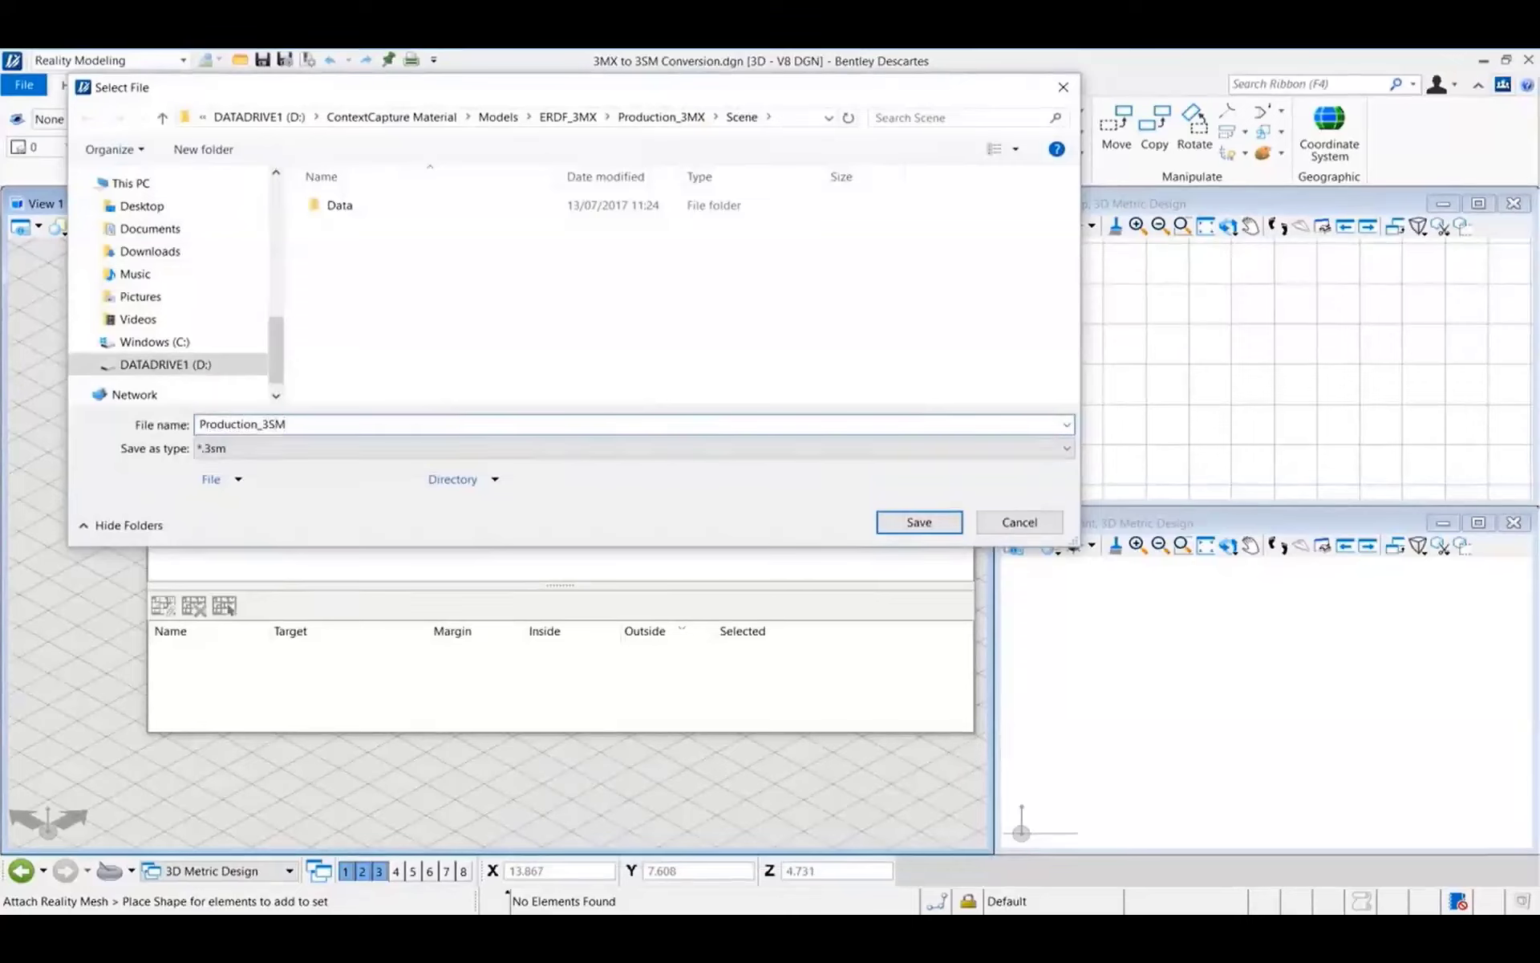
left_click(892, 523)
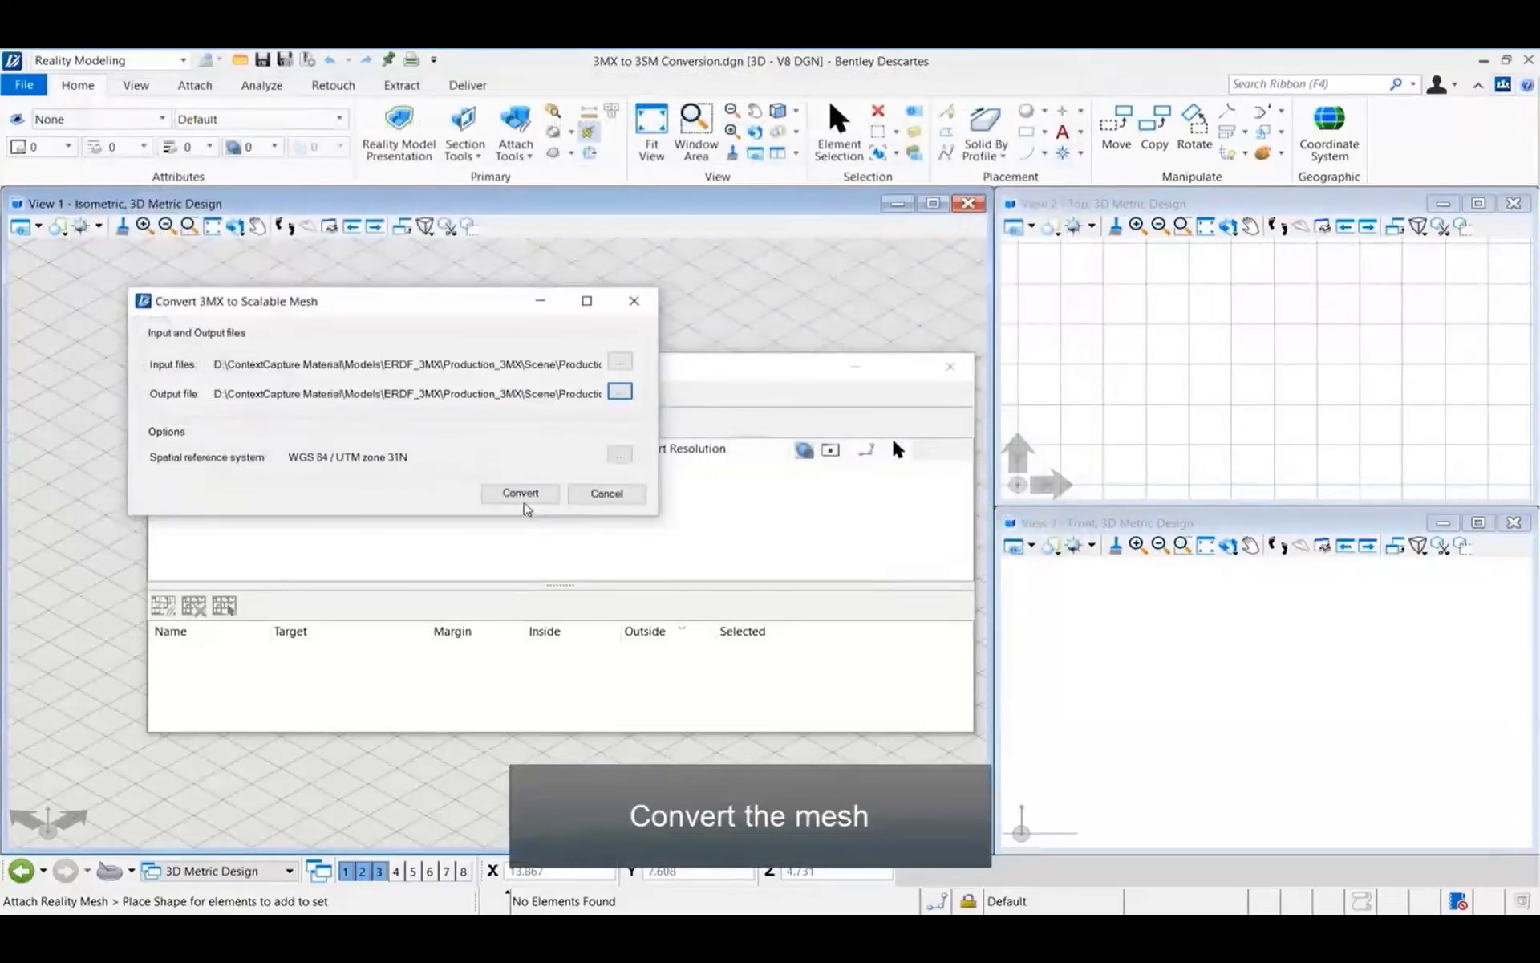
left_click(528, 503)
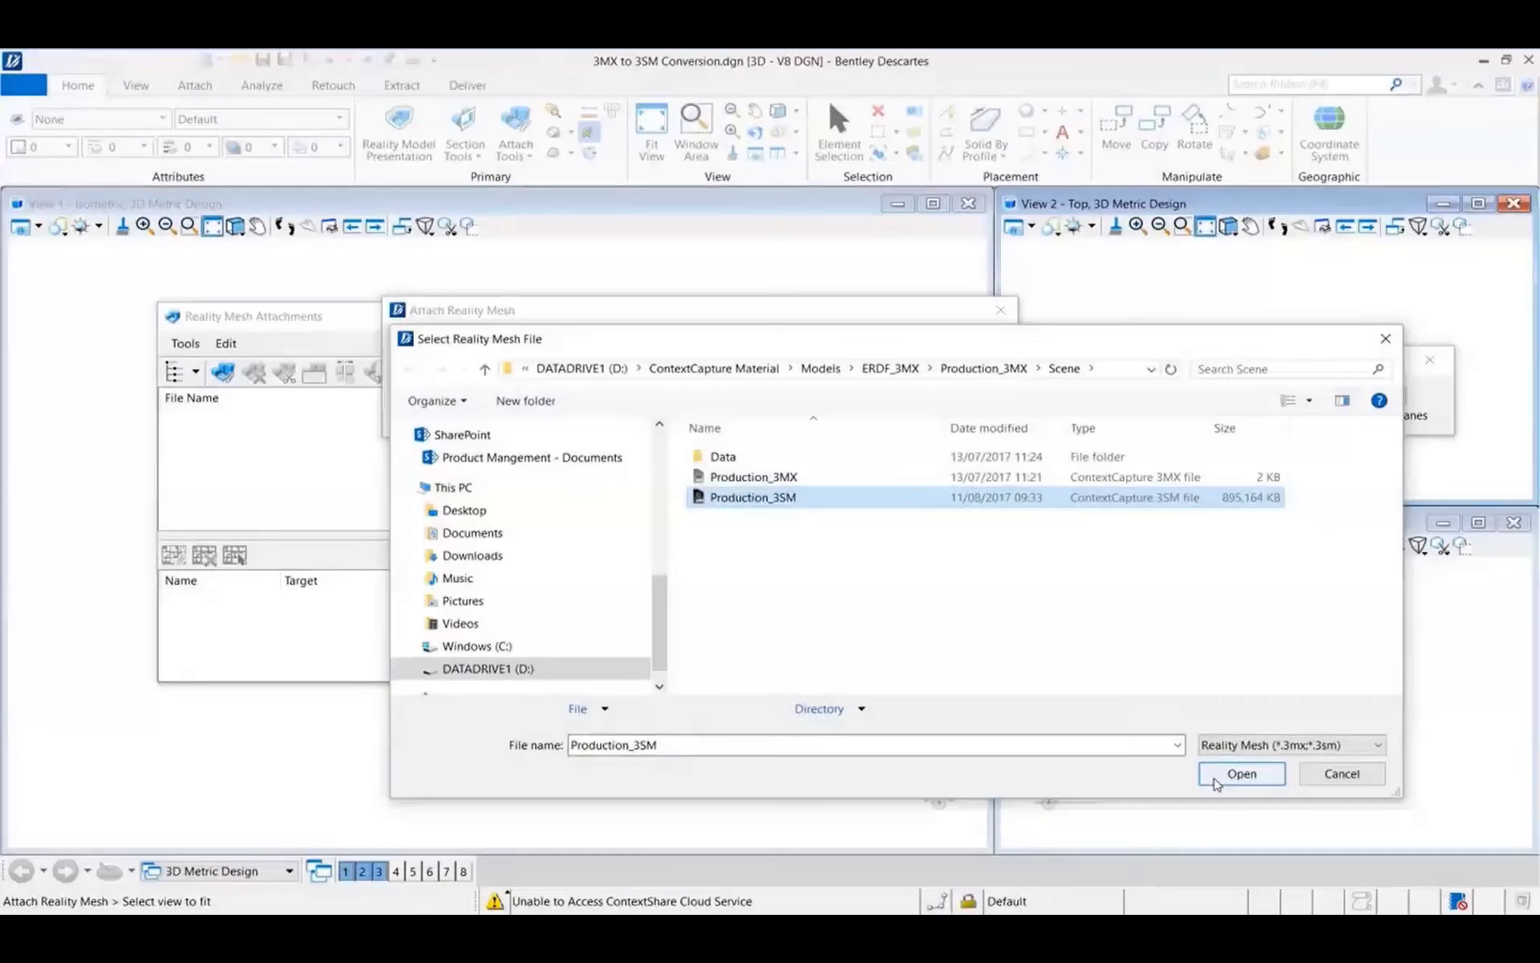
Step: Attach the Production_3SM reality mesh, close the reality mesh attachments and orbit the mesh in View 1
left_click(1241, 773)
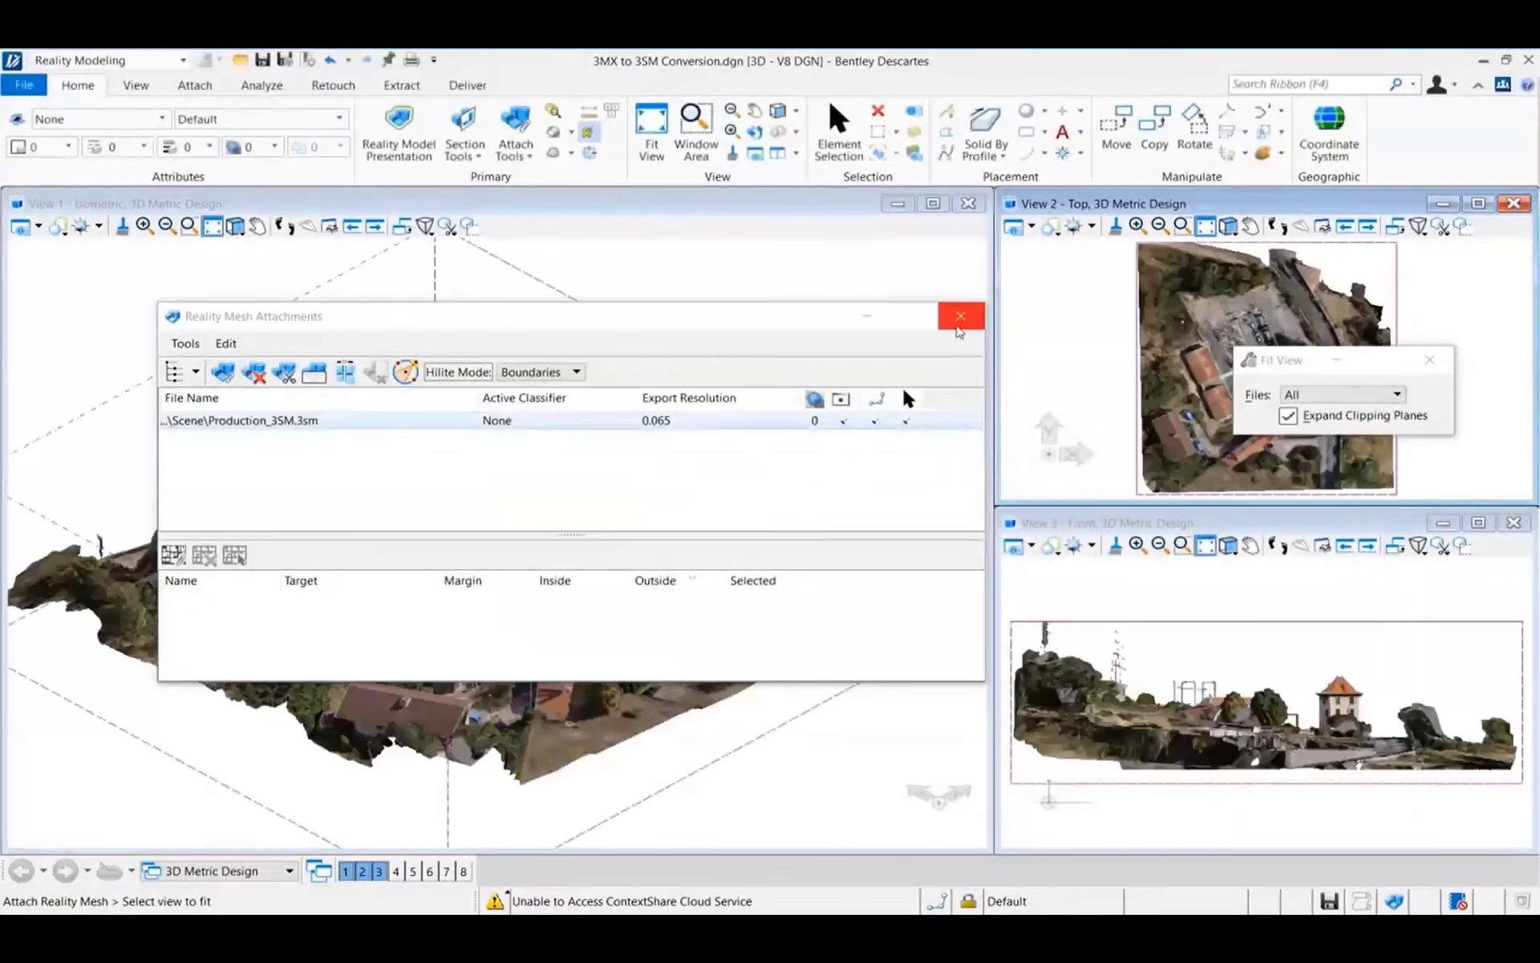
left_click(960, 316)
middle_click_drag(668, 607, 601, 612, "shift")
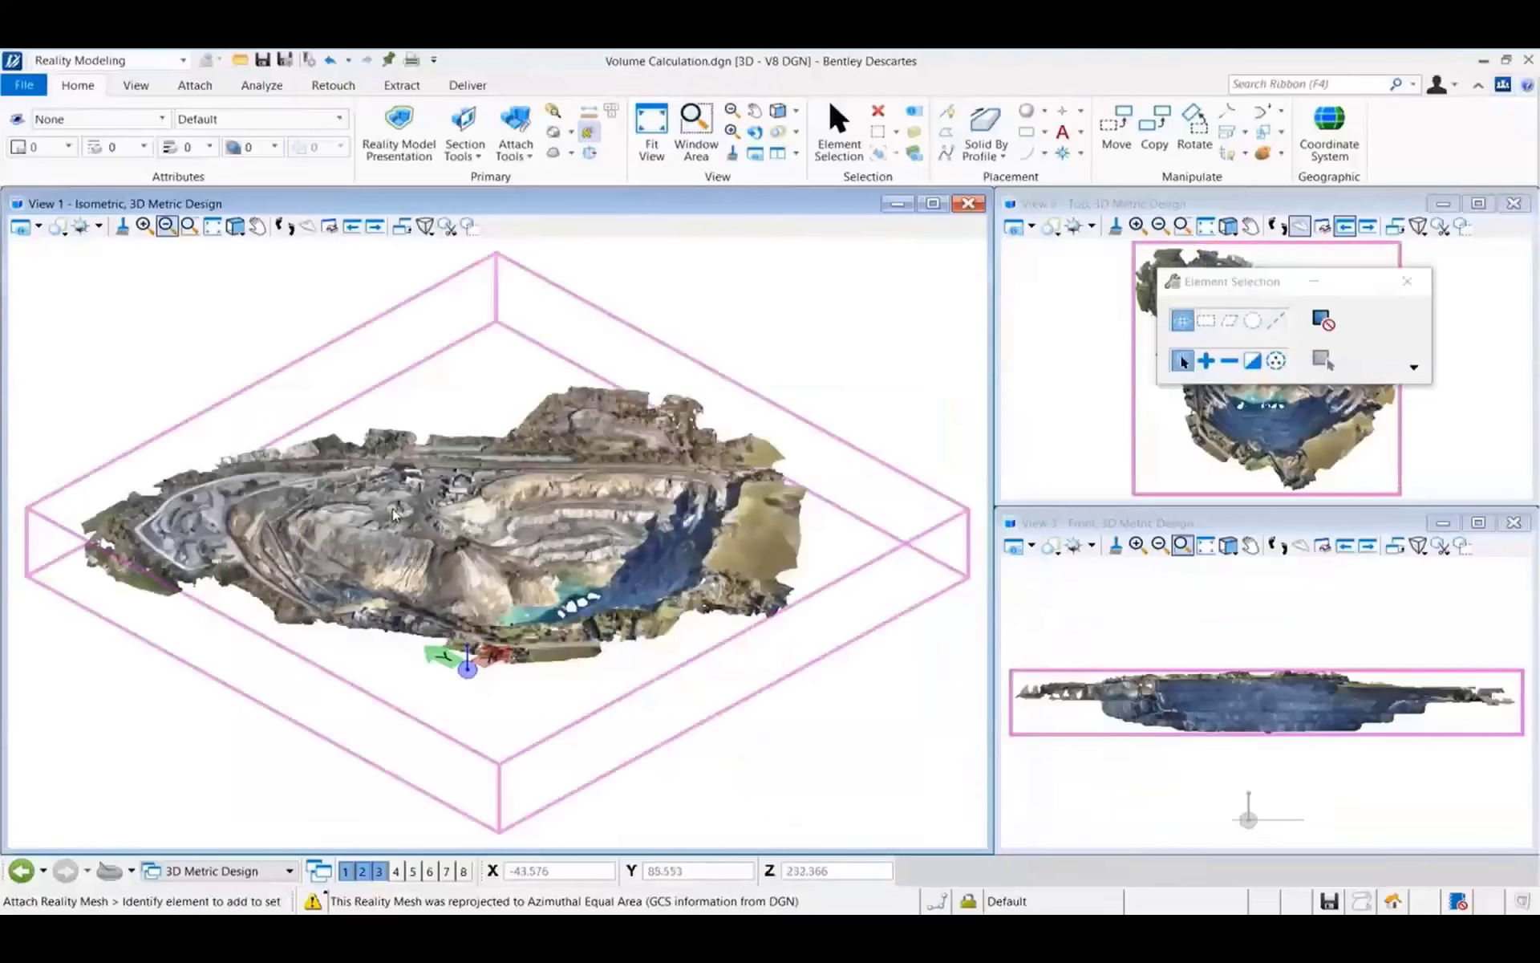
Step: Rotate View 1 to the top view and place a rotated block around the large central stockpile
scroll(393, 514, "up", 5)
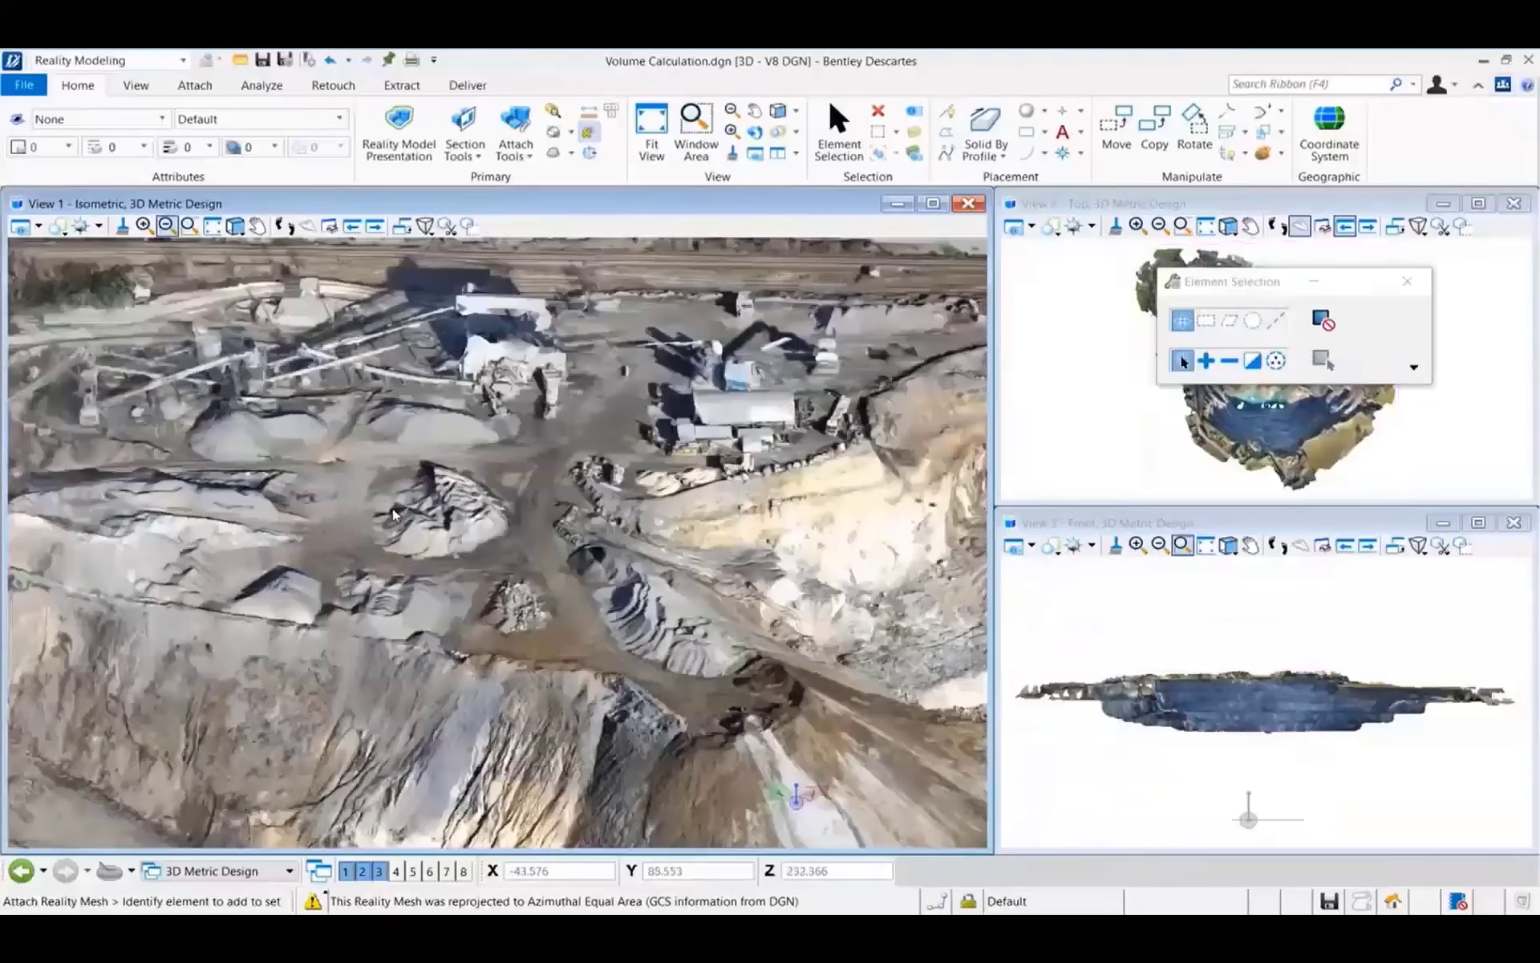
scroll(393, 514, "up", 6)
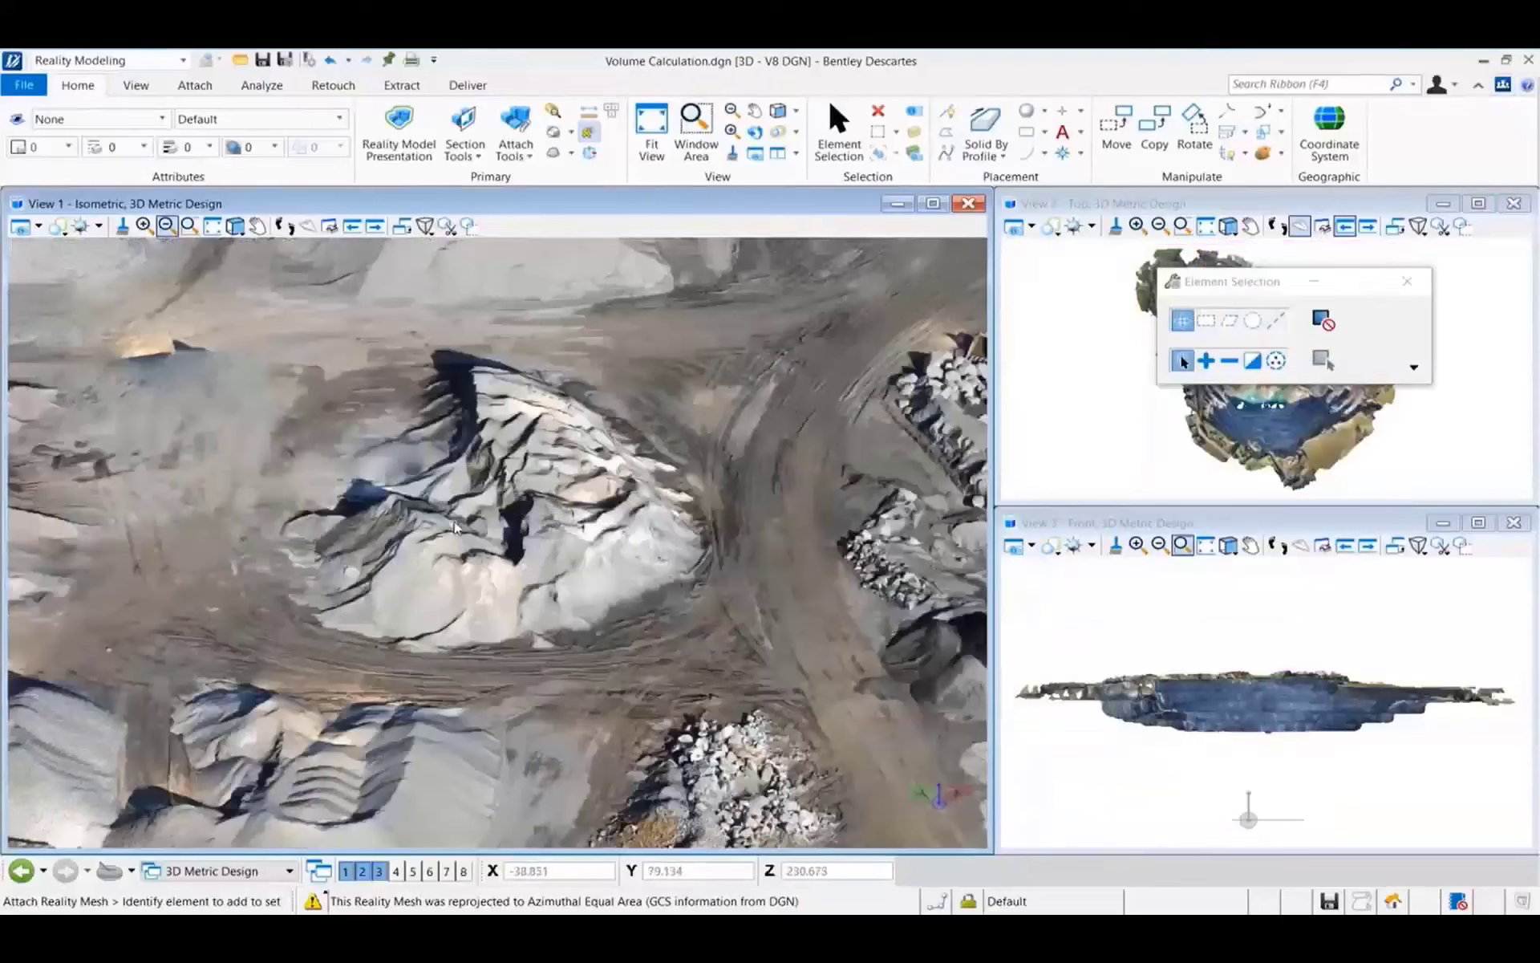
left_click(235, 225)
left_click(271, 277)
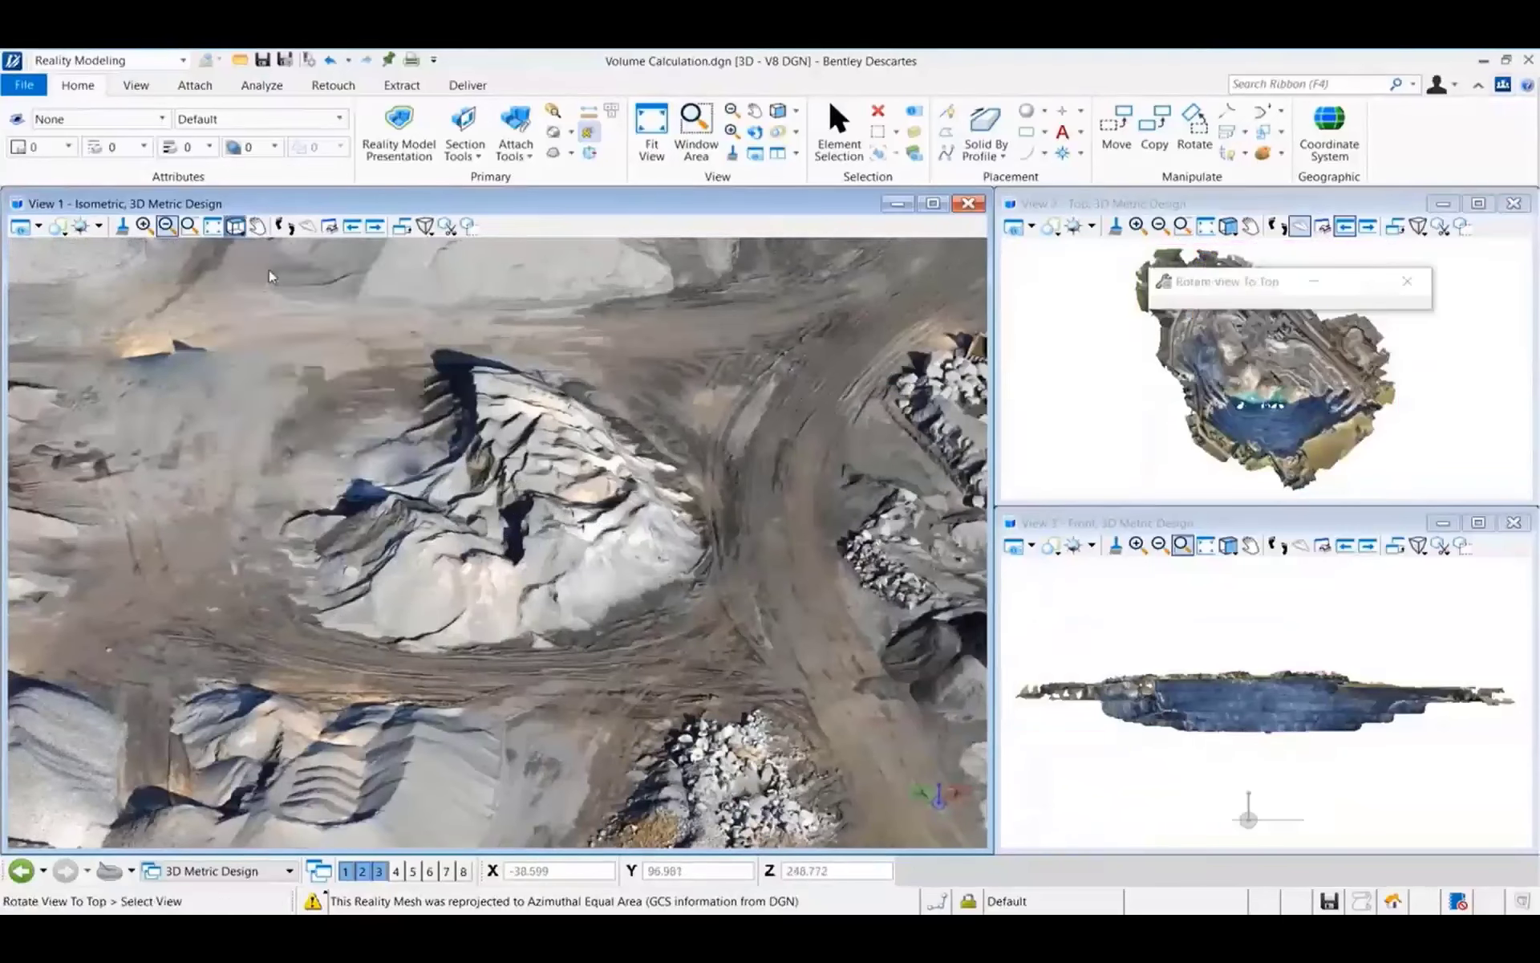
left_click(270, 276)
left_click(947, 159)
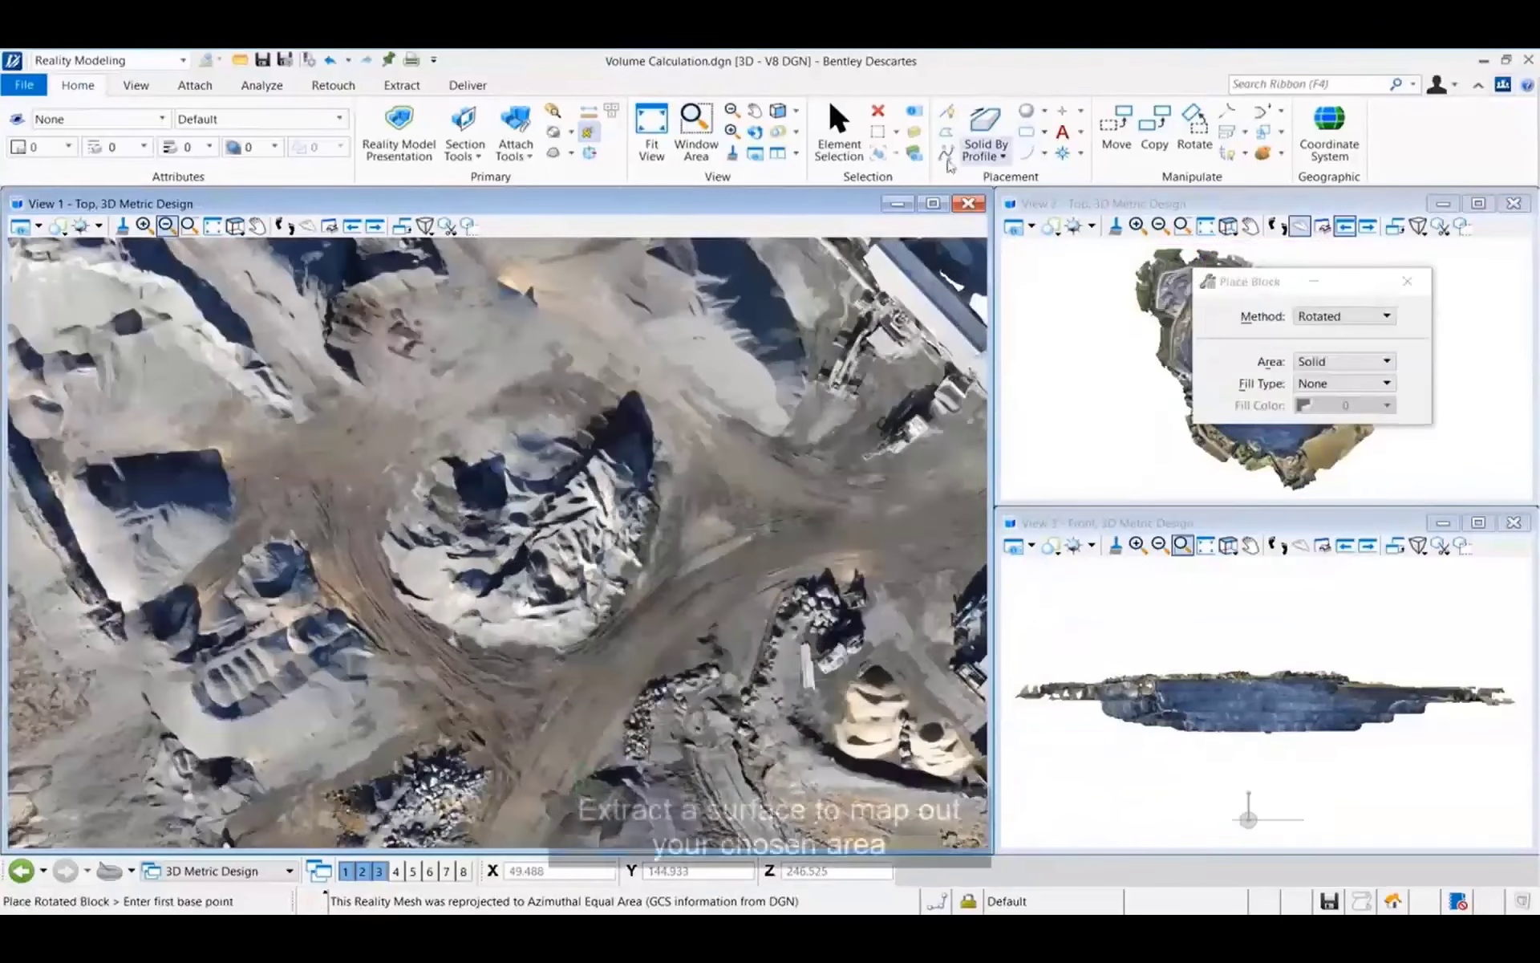
left_click(570, 327)
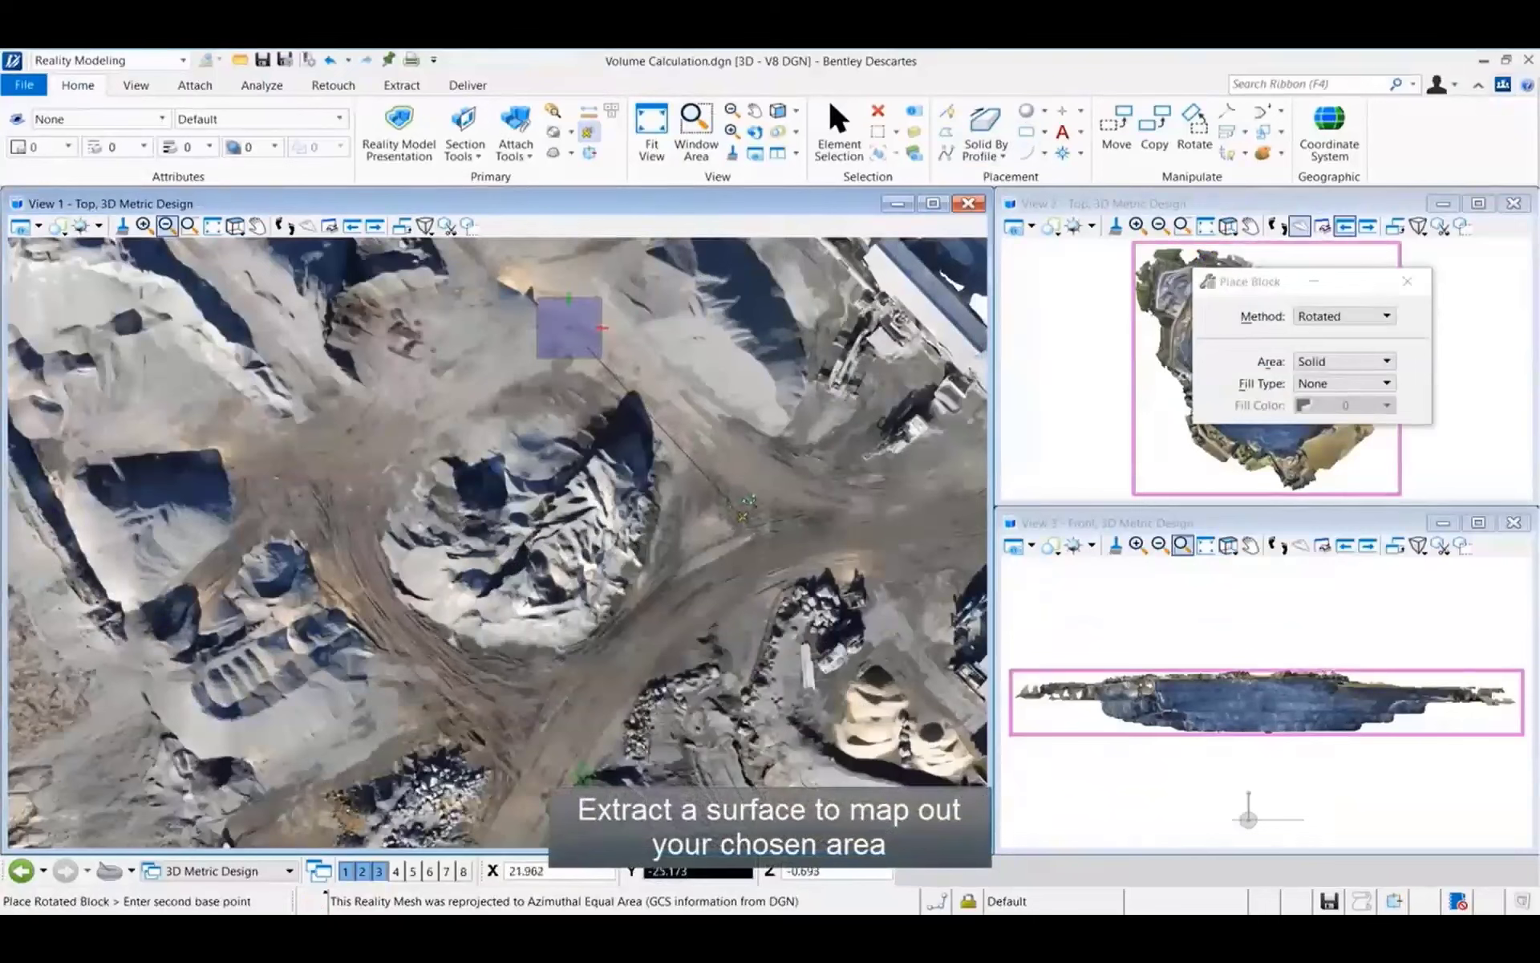
left_click(743, 510)
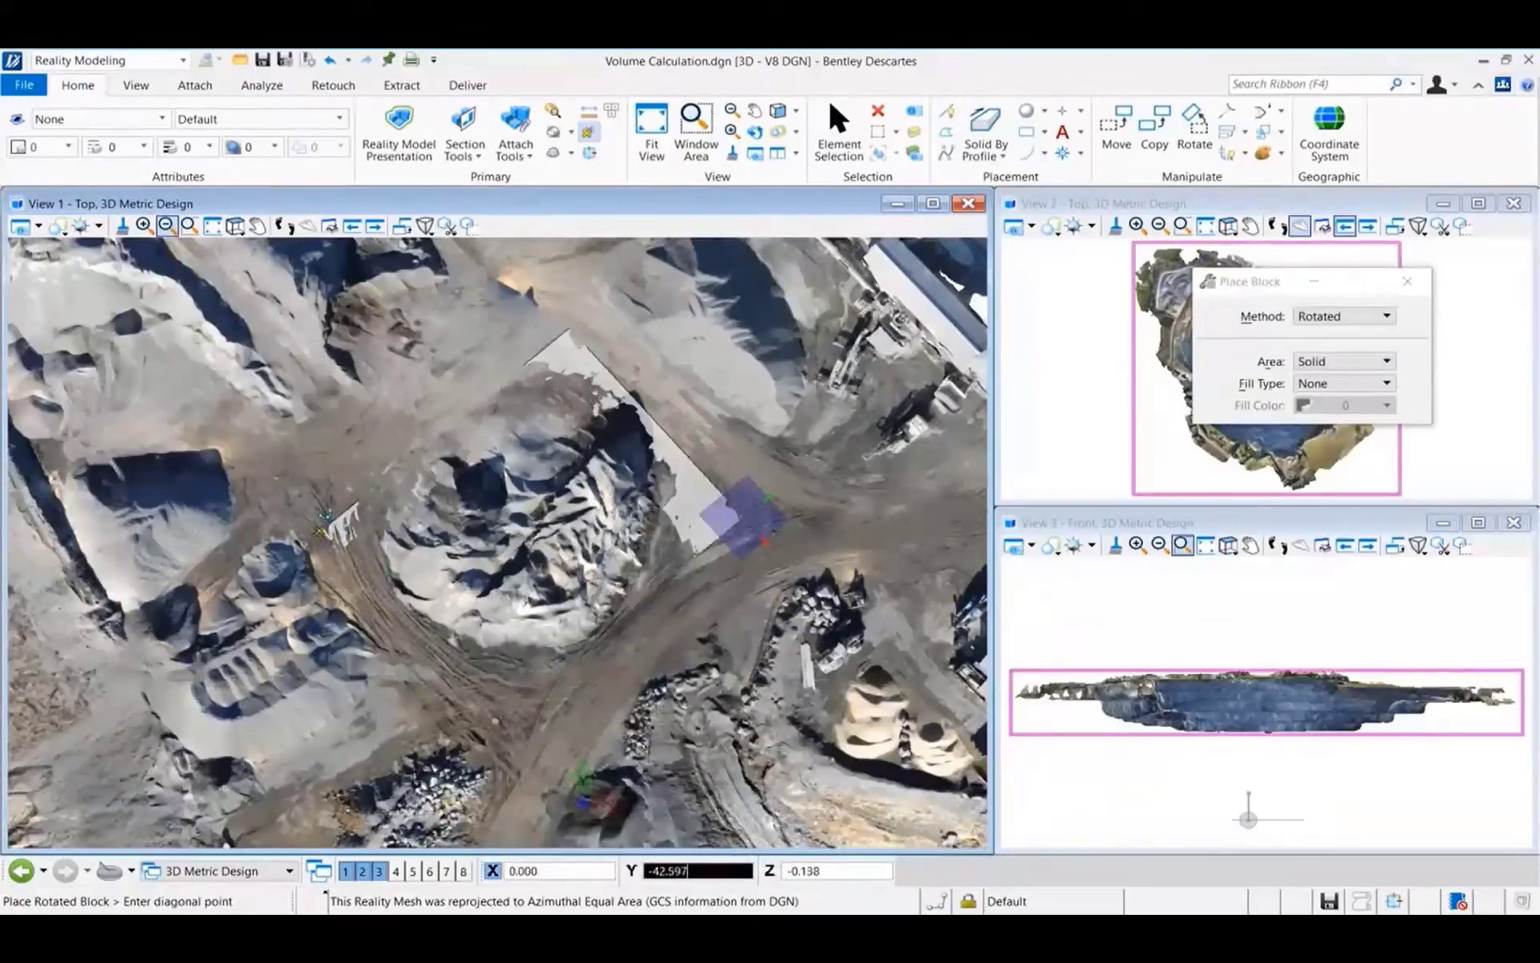
left_click(405, 573)
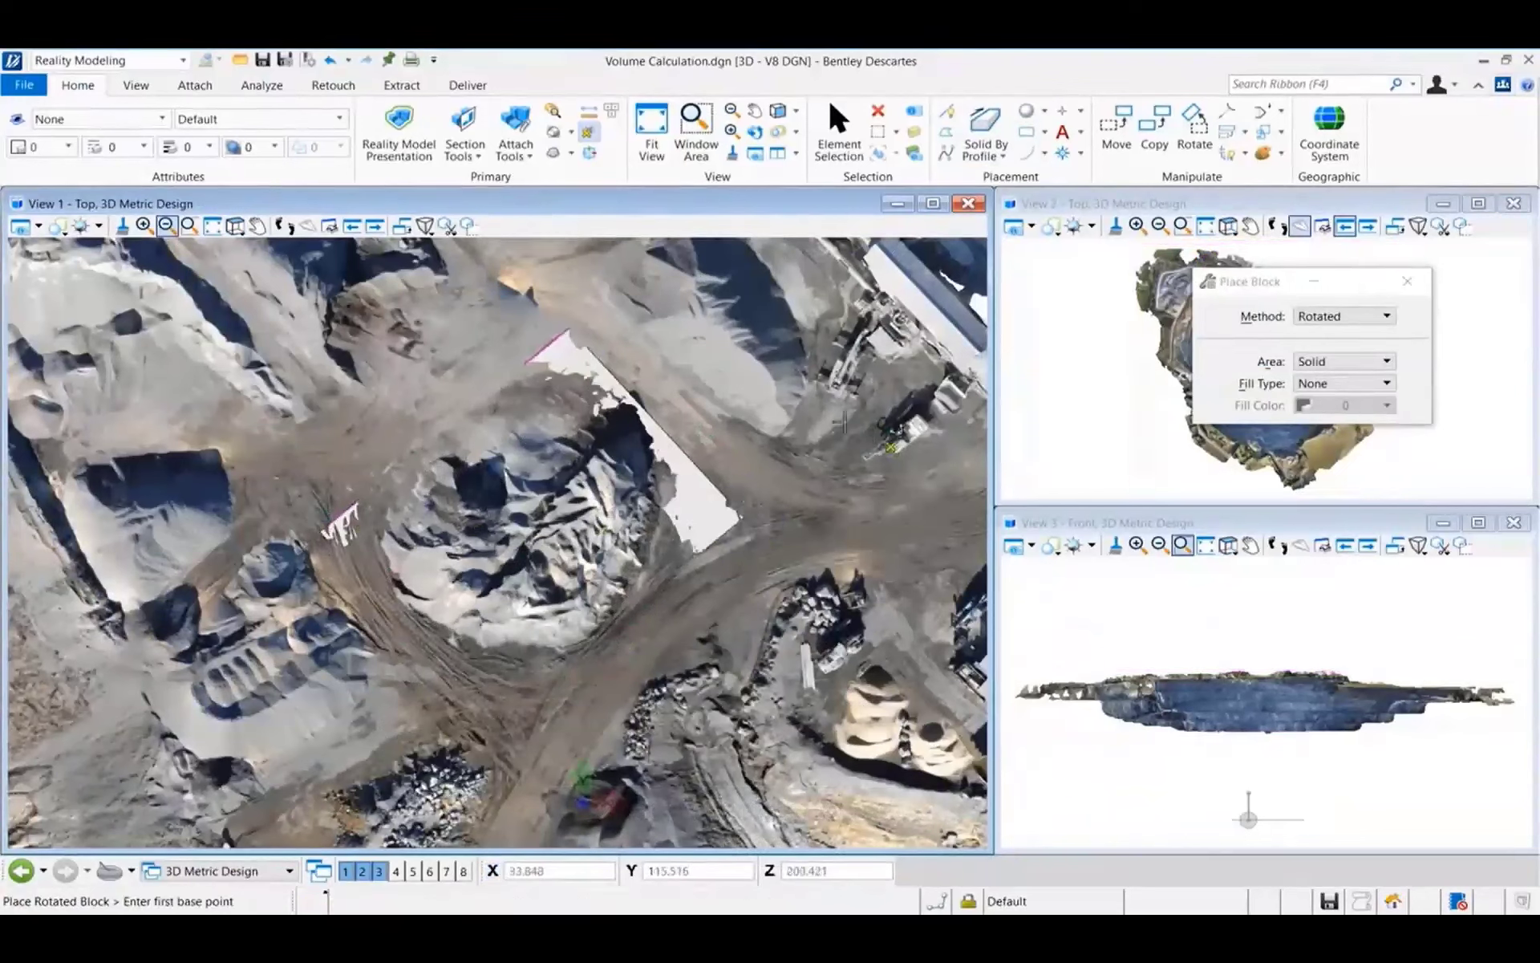
Step: Start a Volume Calculation in the mode that compares two scalable meshes and identify the Quarry mesh as the first one
left_click(264, 87)
left_click(141, 130)
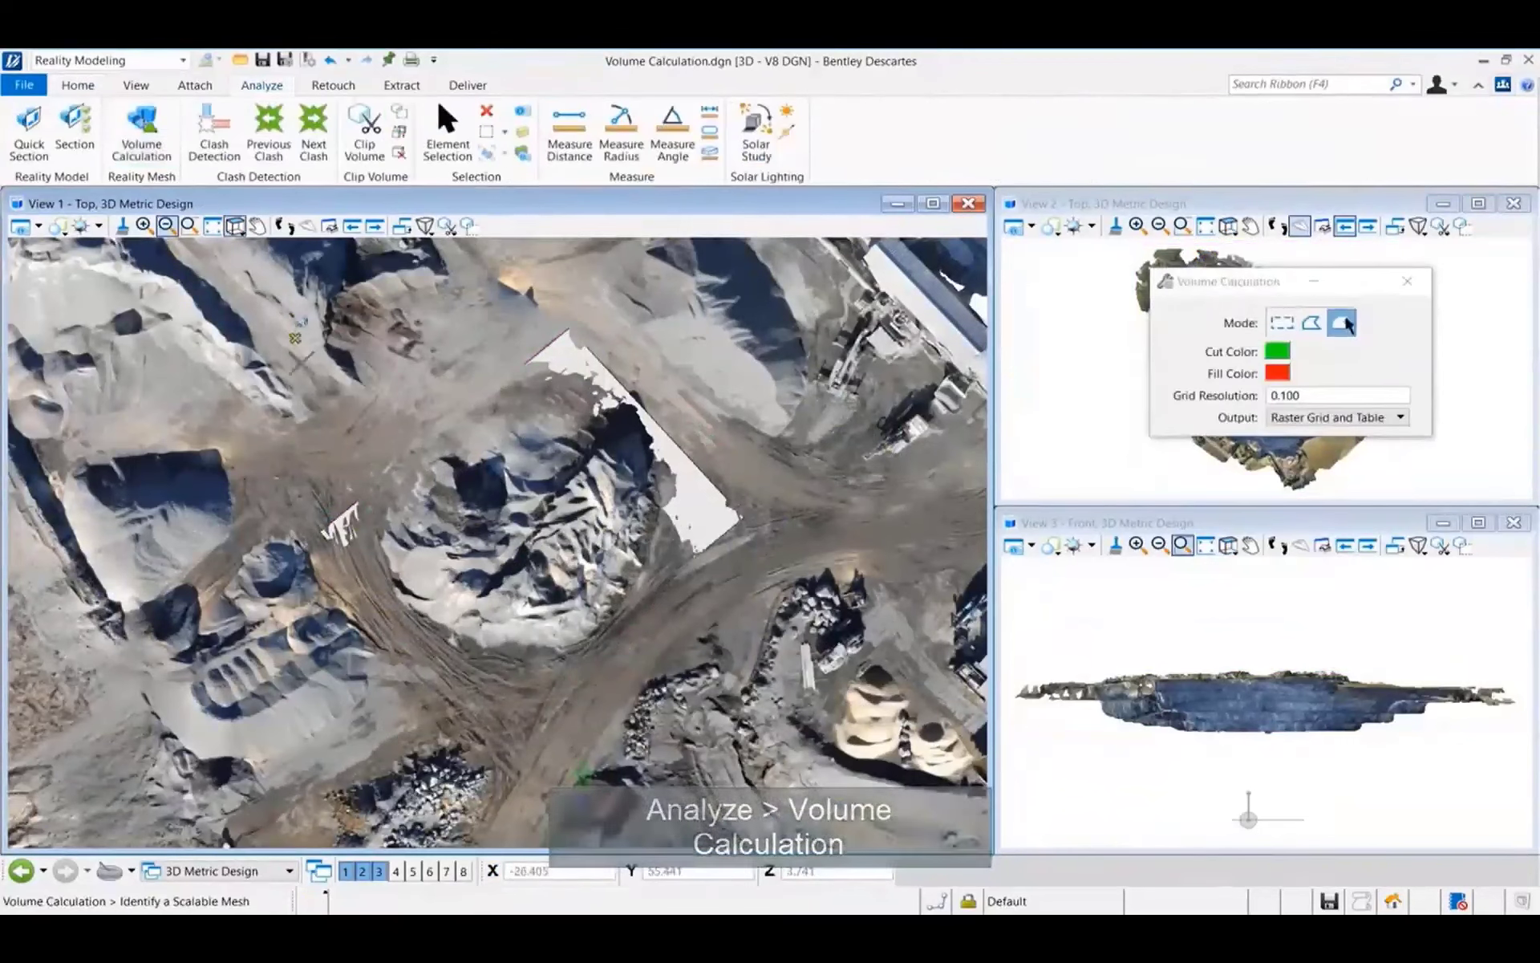
left_click(310, 393)
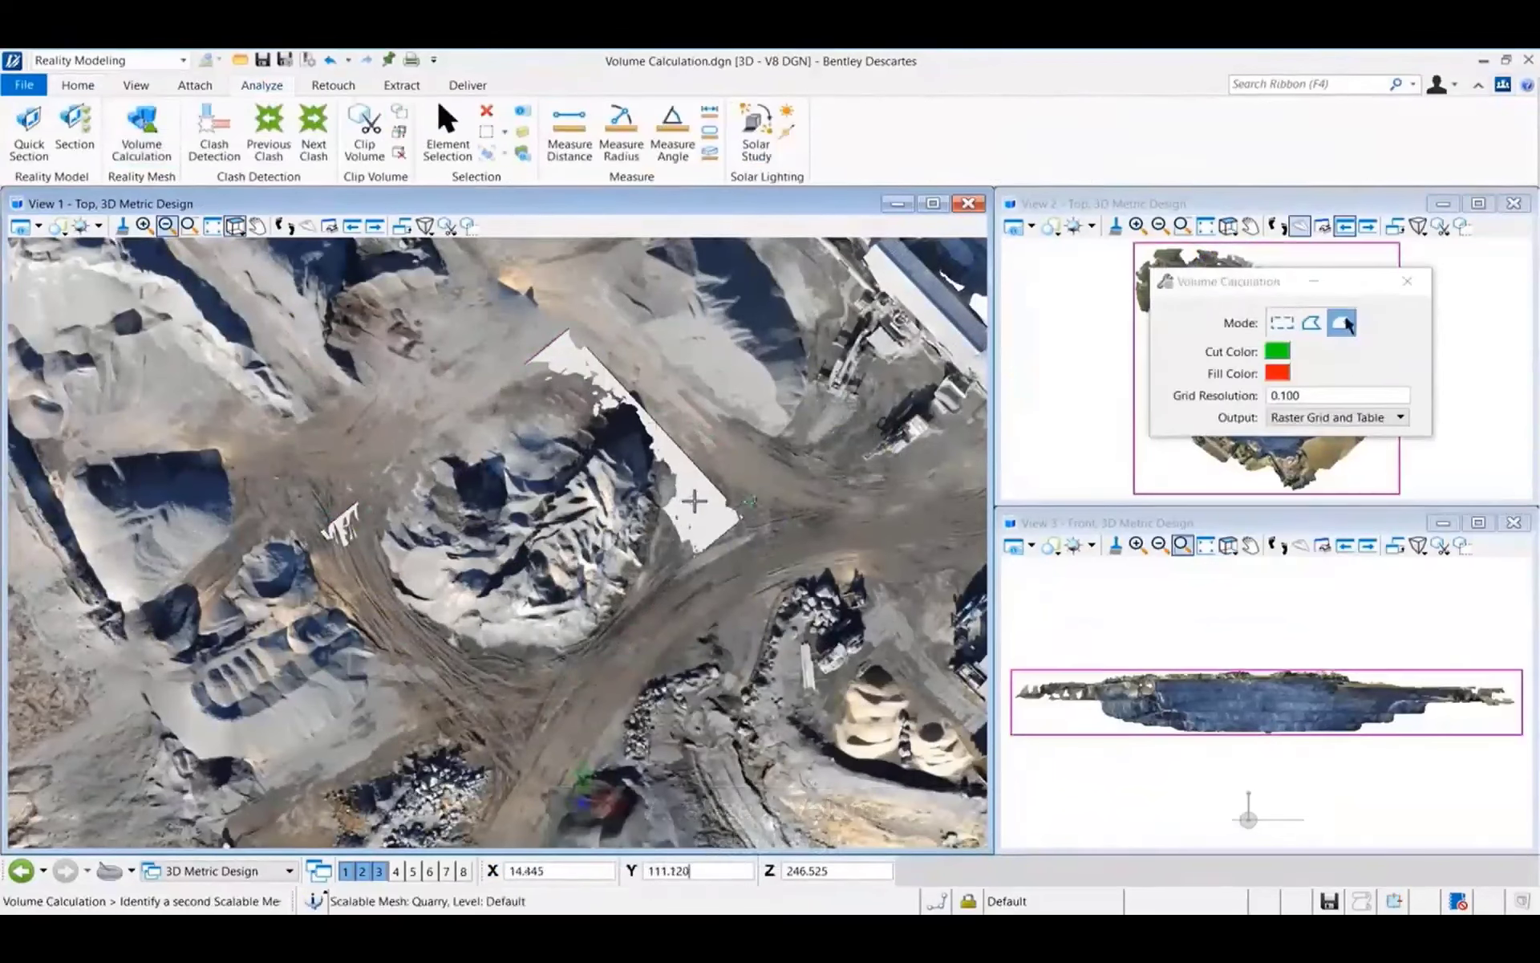
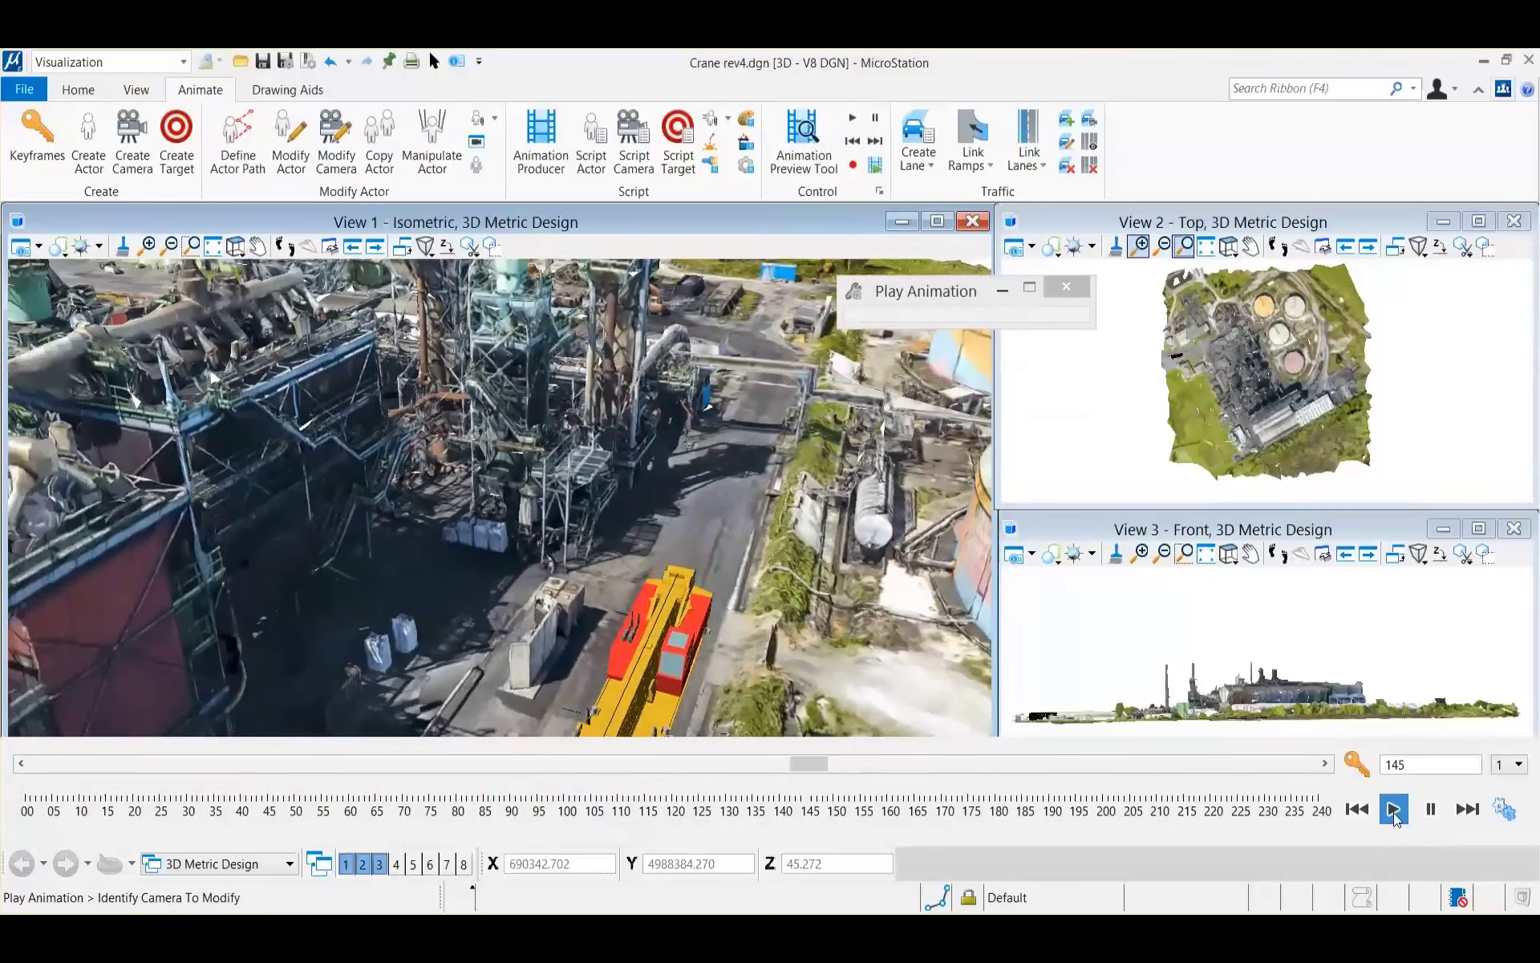
Step: In MicroStation, pause the crane animation and scroll the animation timeline back
left_click(1430, 810)
left_click_drag(824, 764, 781, 767)
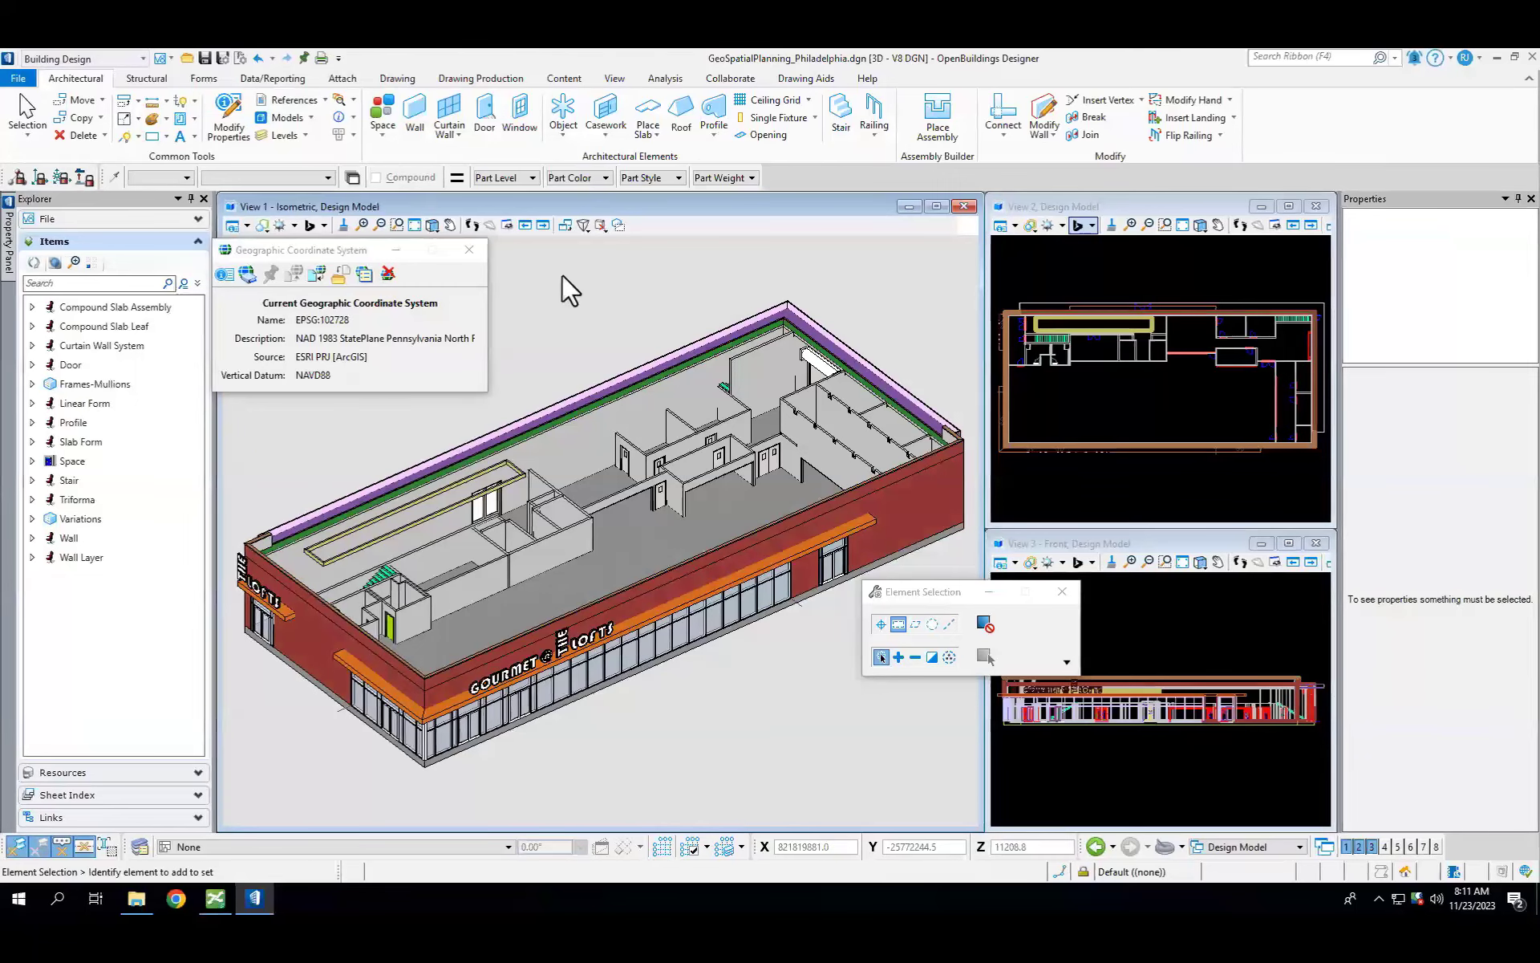
Step: In OpenBuildings Designer, close the Geographic Coordinate System settings and assign an Aerial Bing background map to View 1
left_click(382, 324)
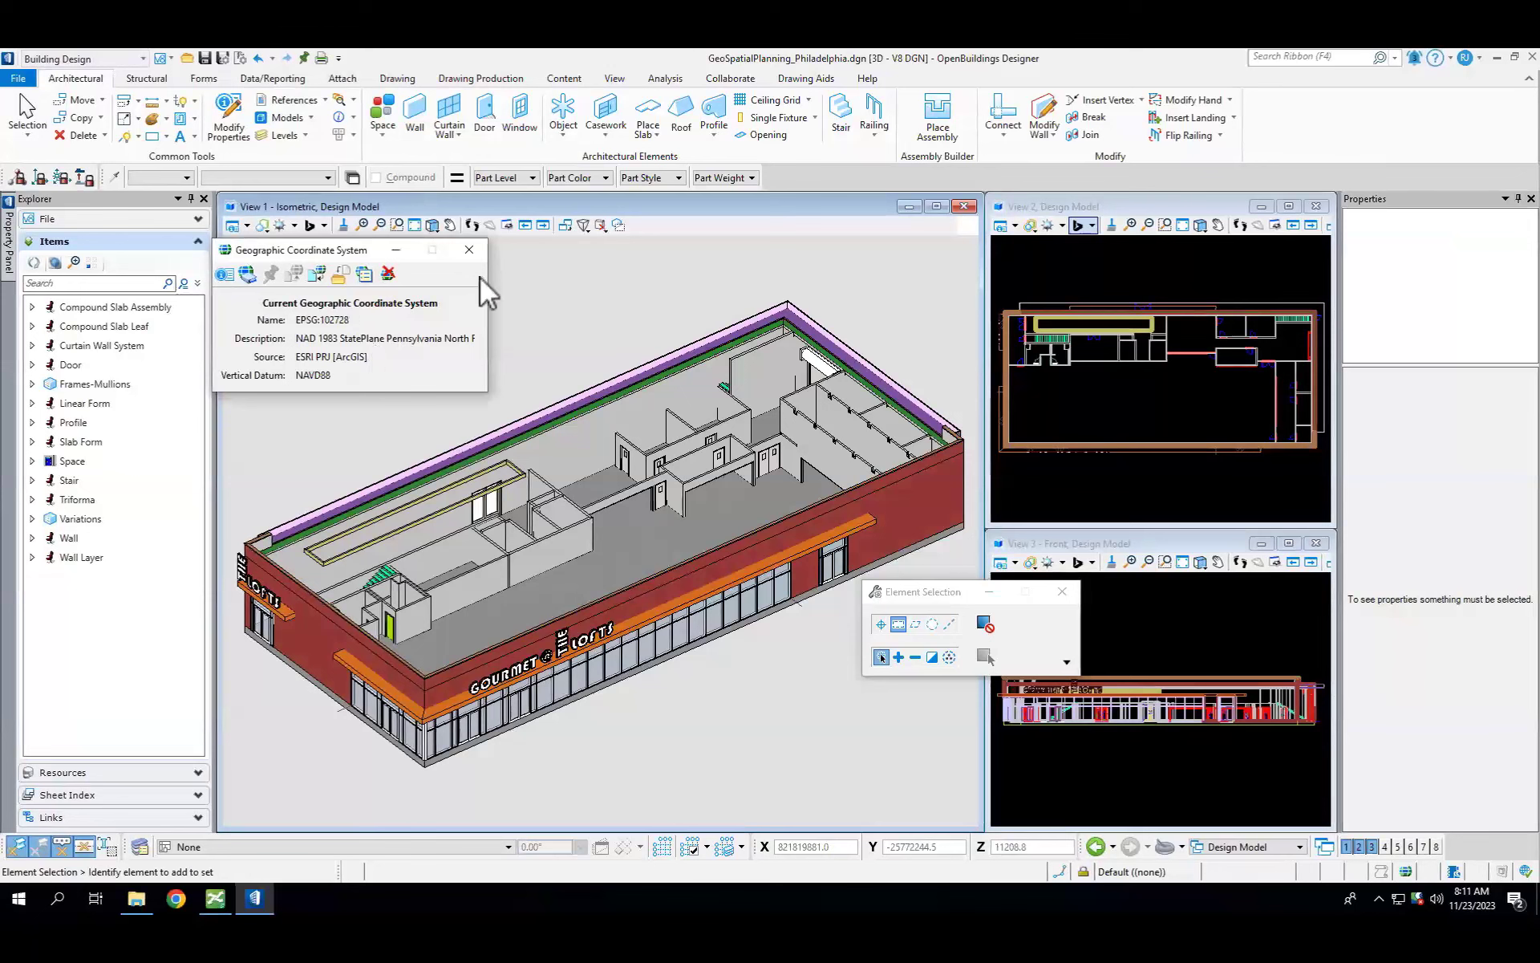
left_click(74, 103)
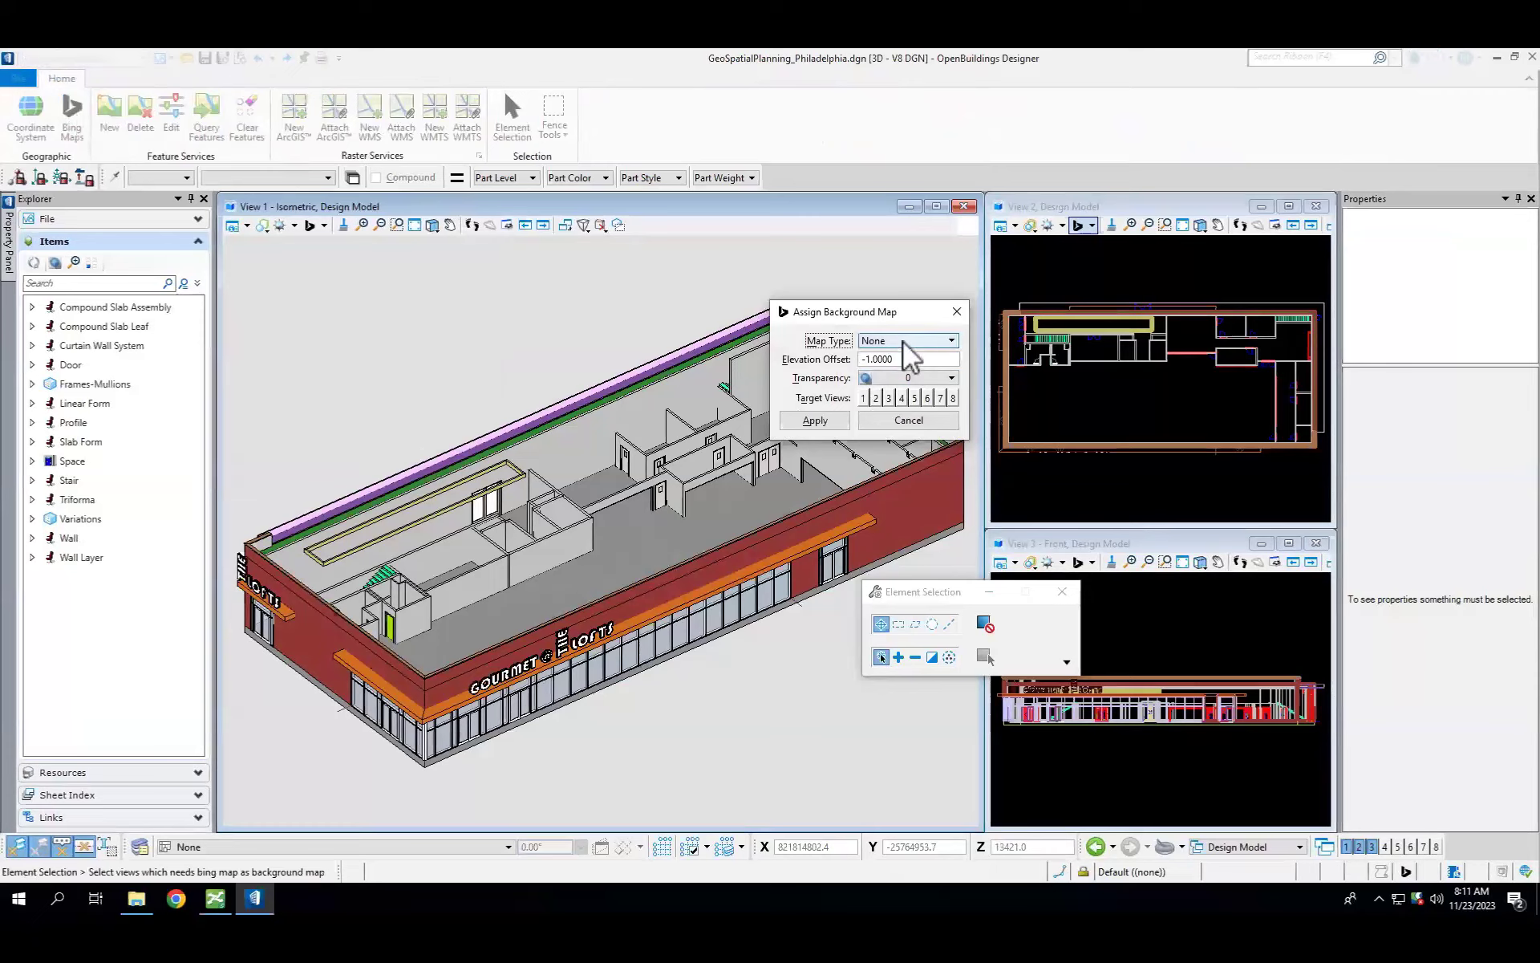
left_click(864, 399)
left_click(908, 340)
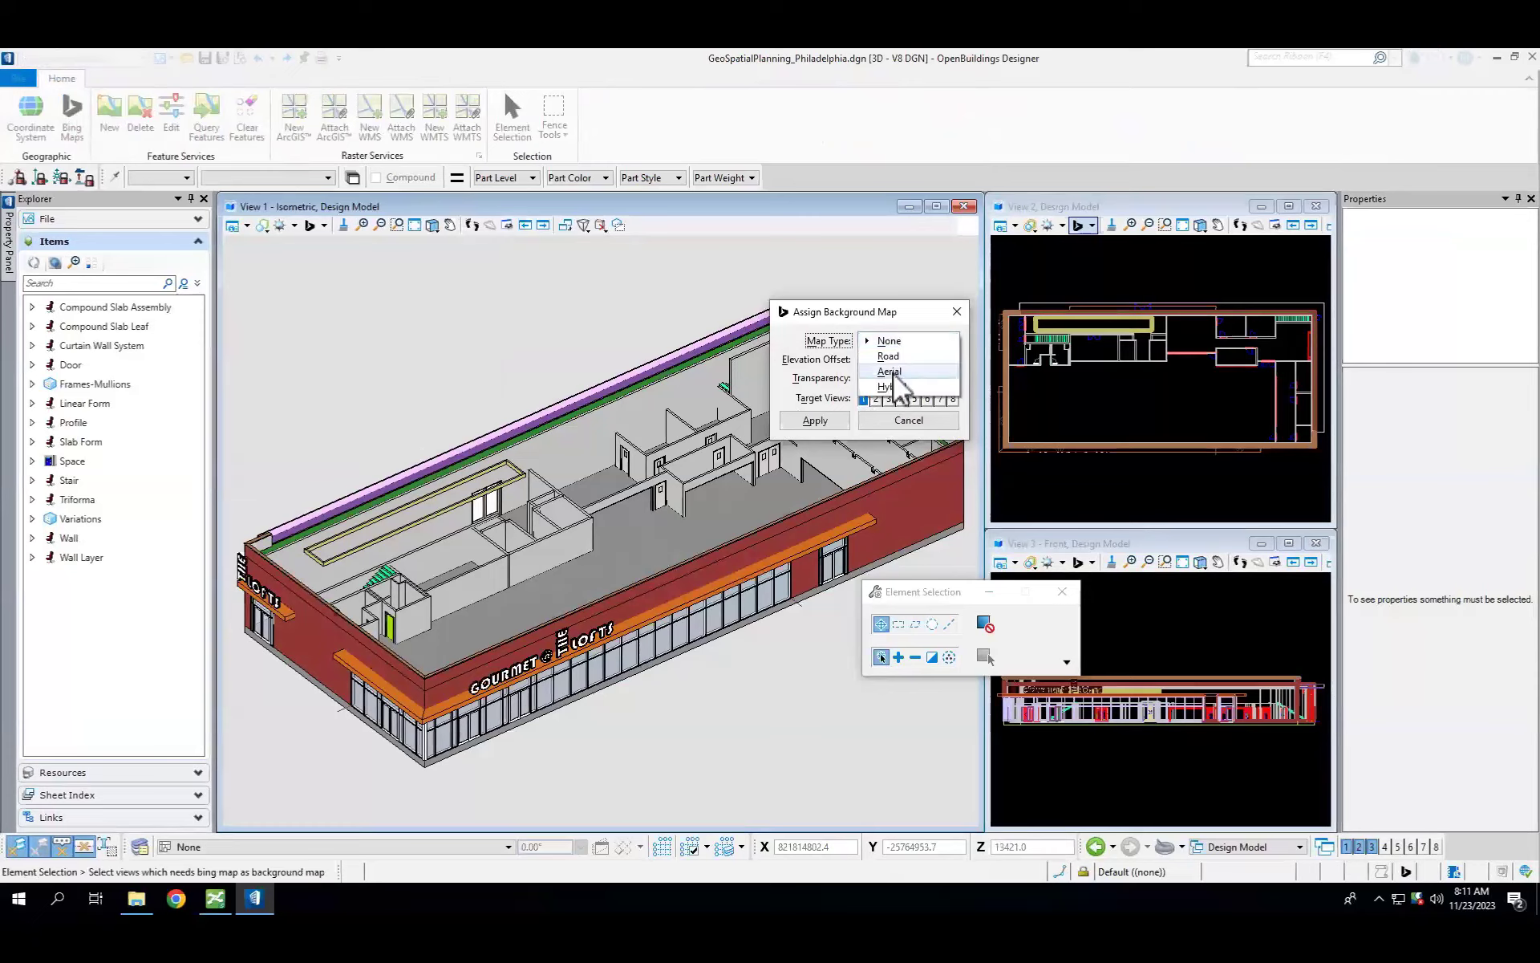
left_click(891, 371)
left_click(831, 422)
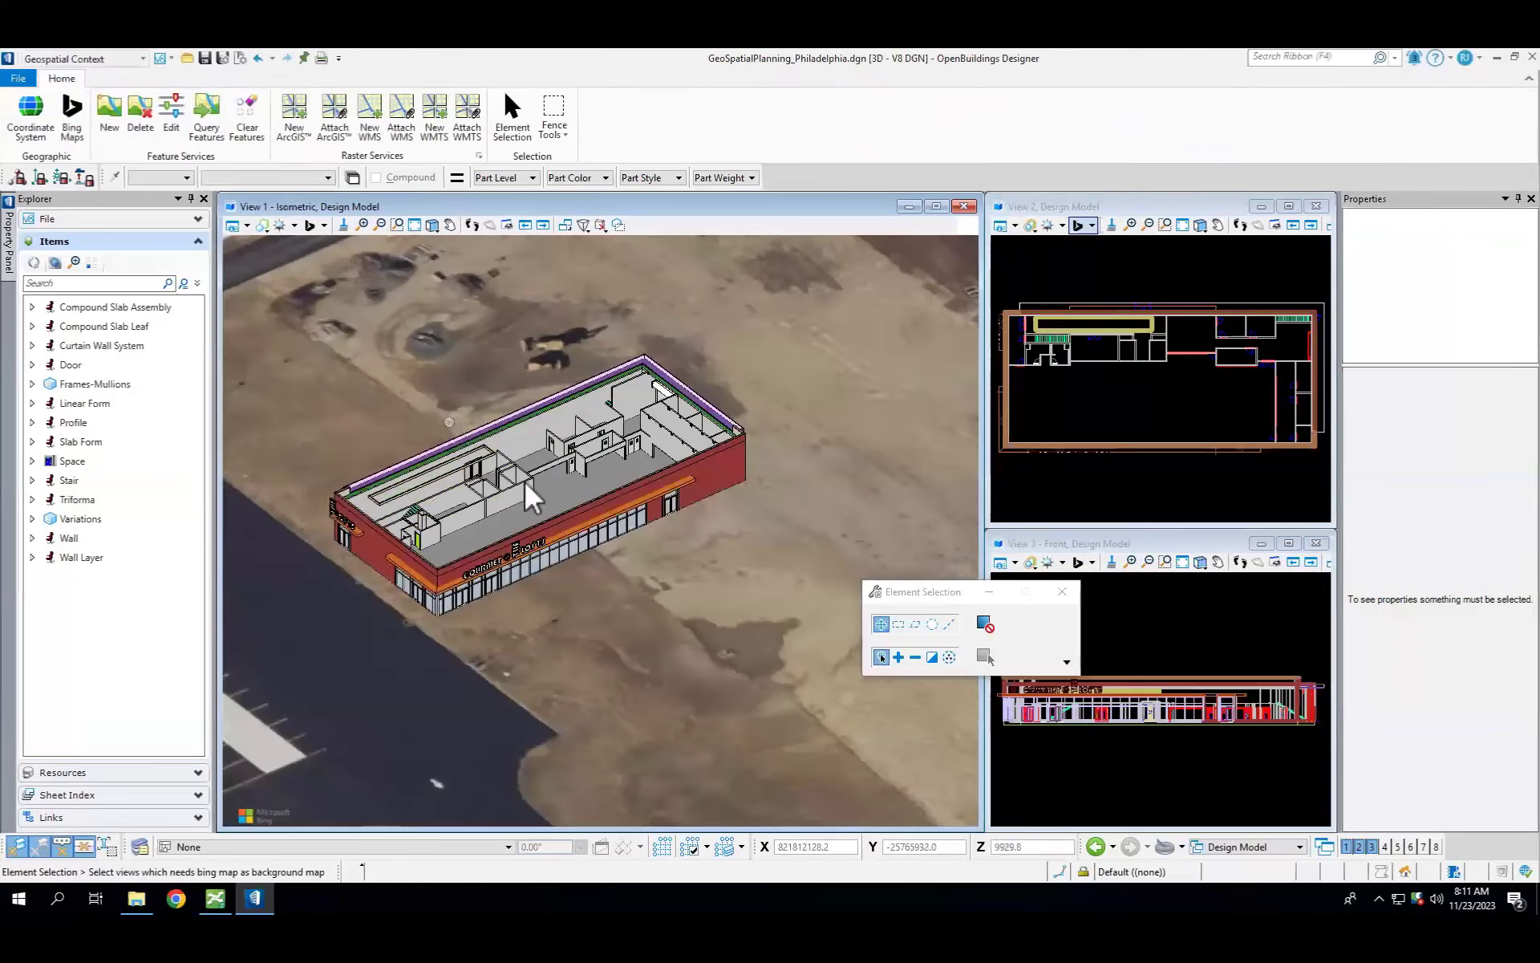
Step: Rotate View 1 to the top view and turn off its Bing background map
scroll(646, 601, "down", 3)
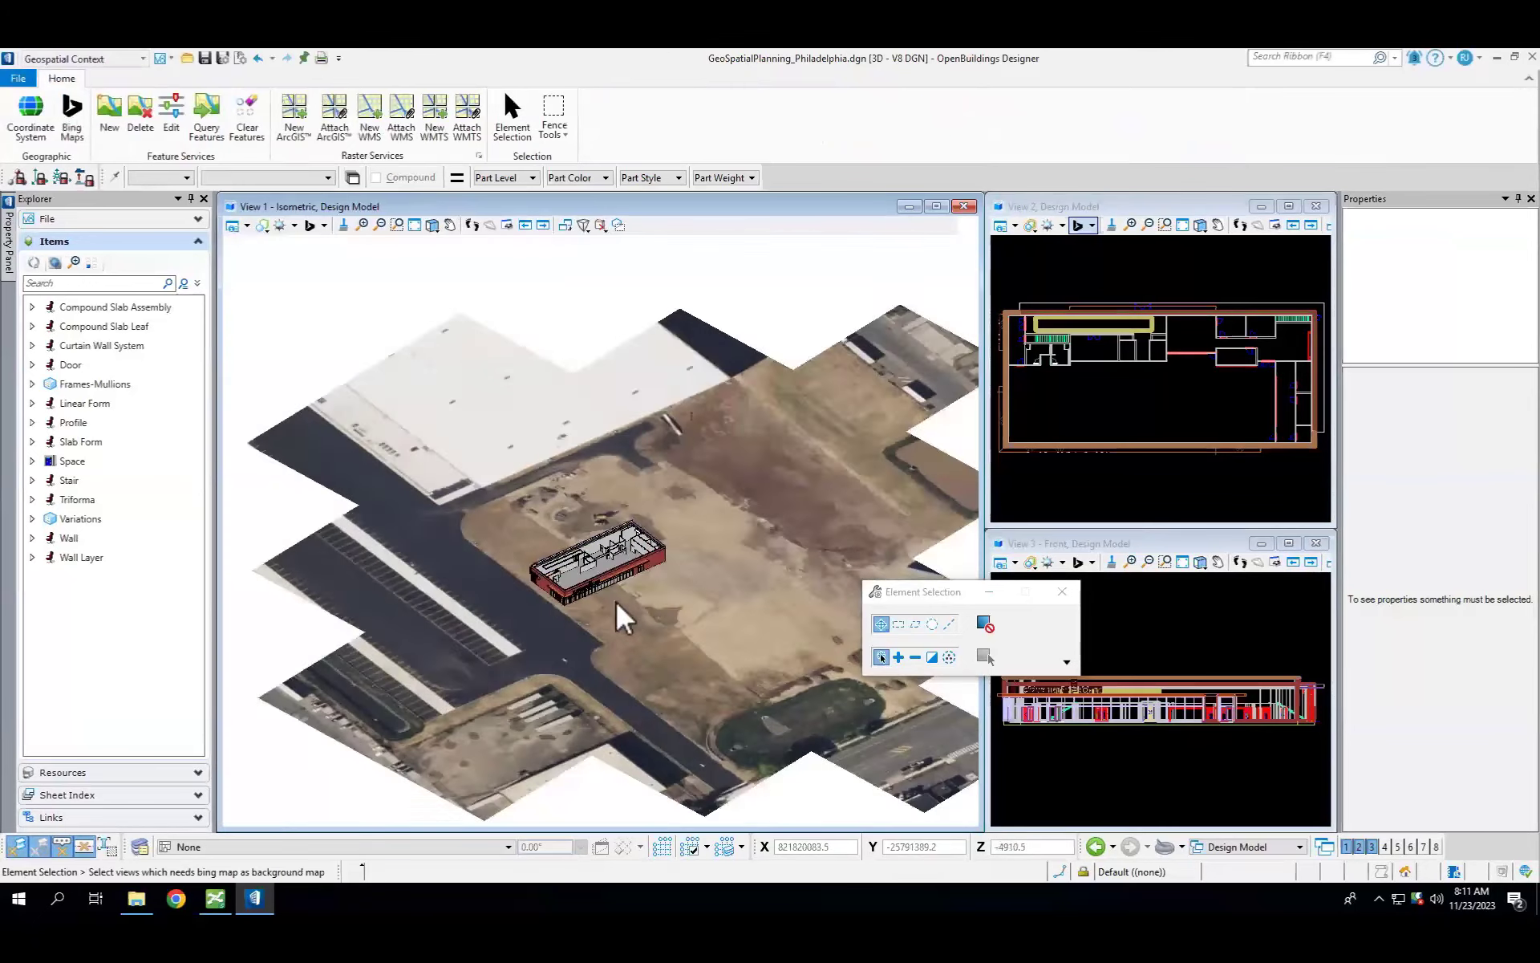
scroll(618, 608, "down", 3)
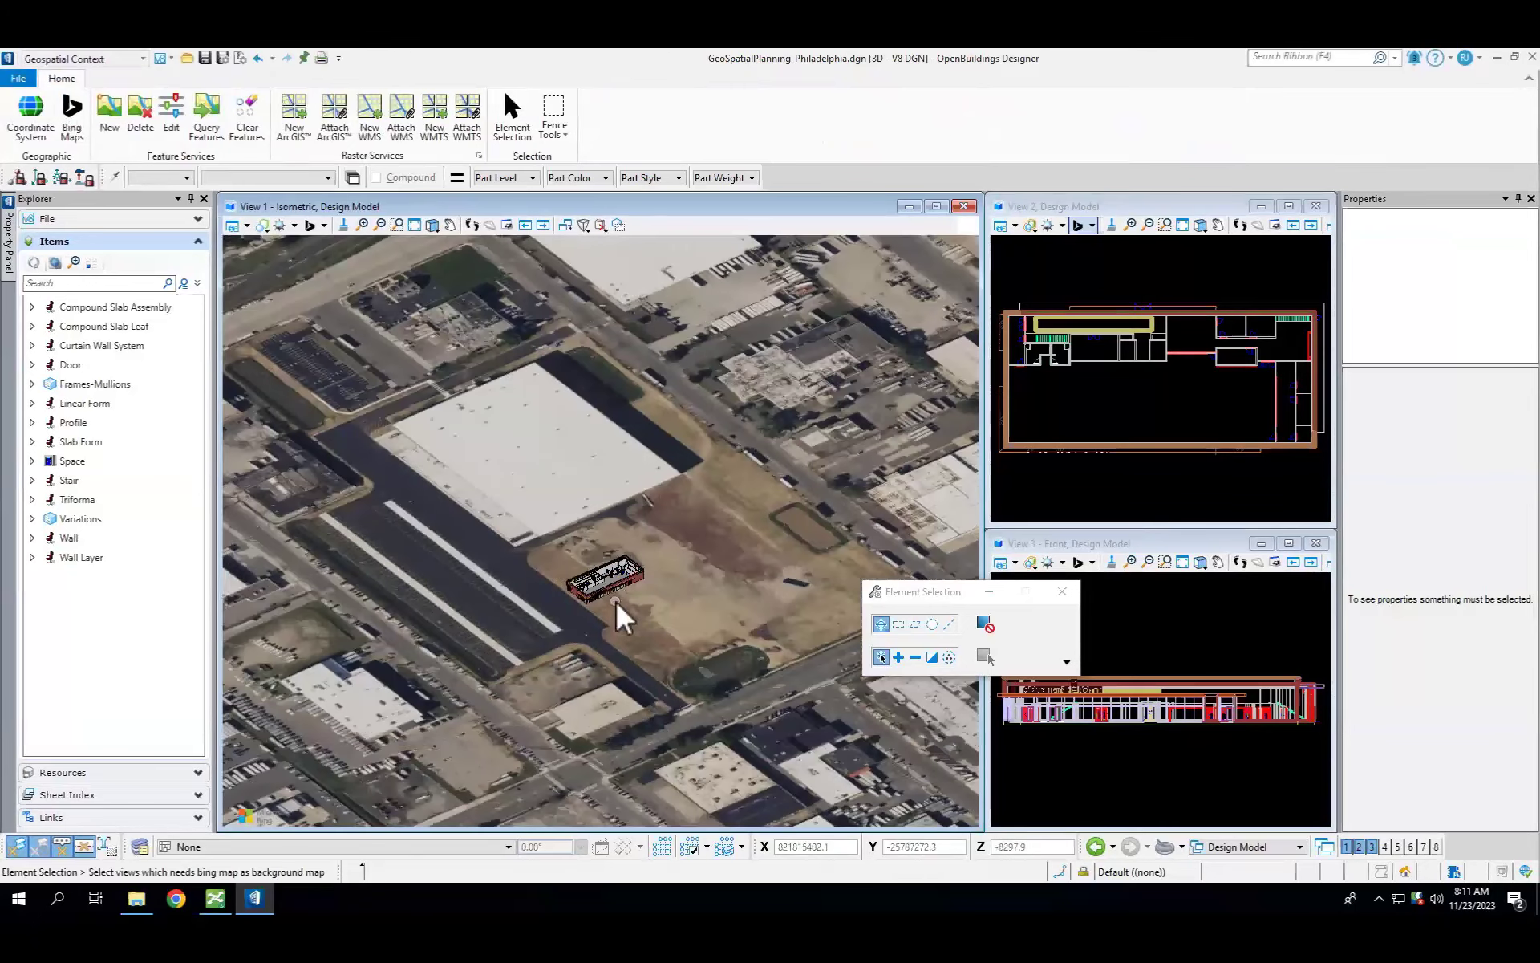
left_click_drag(432, 226, 467, 266)
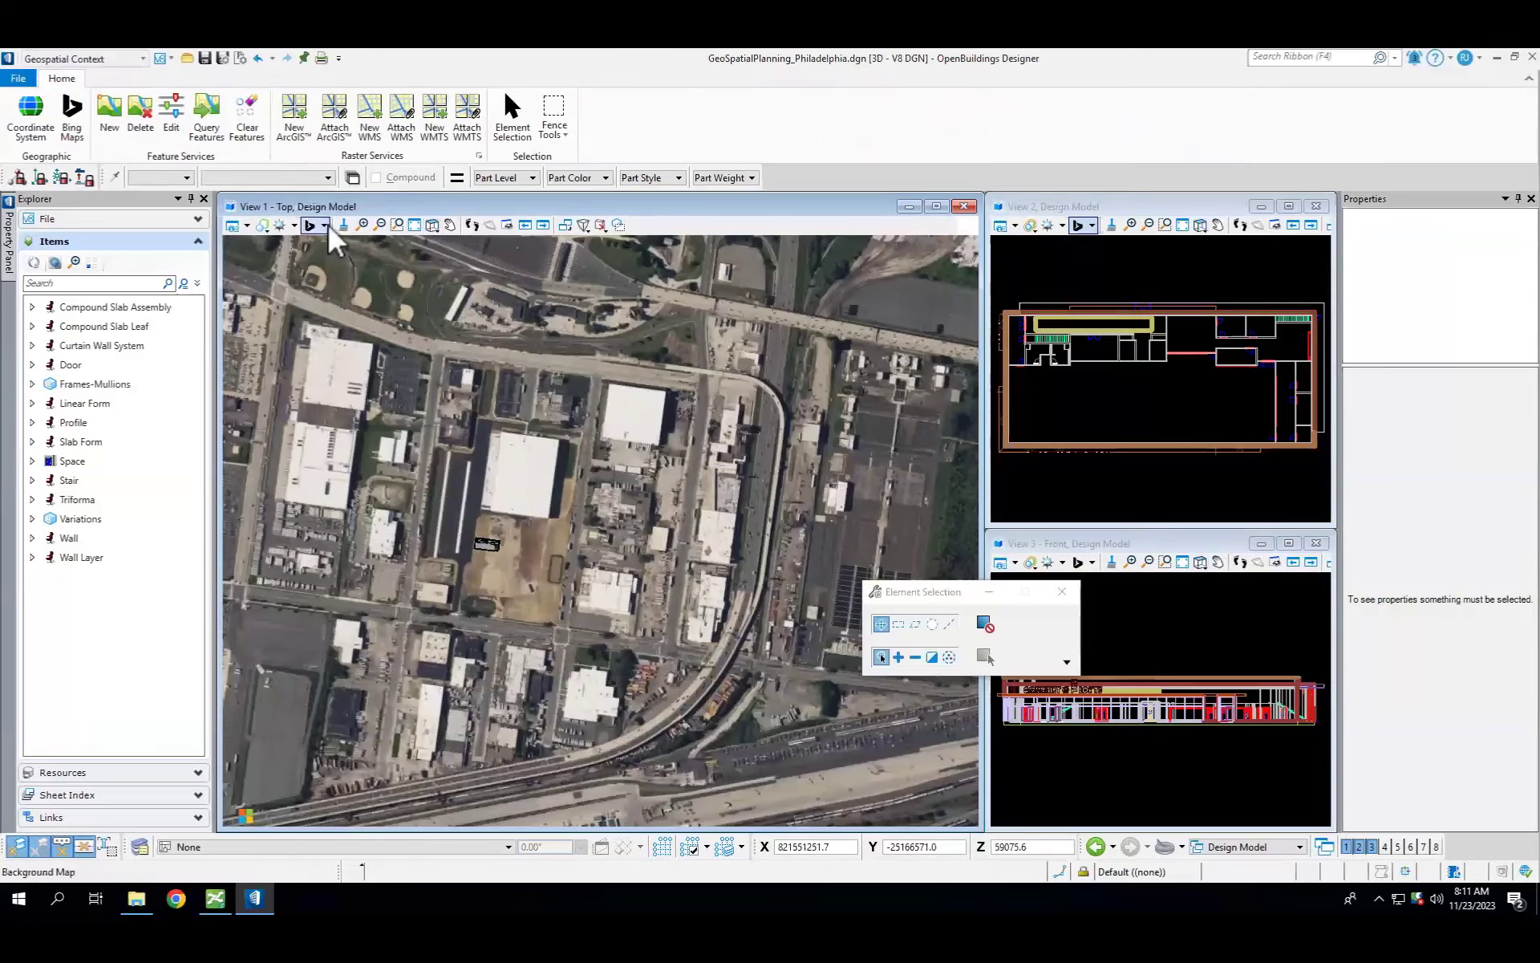
left_click(323, 225)
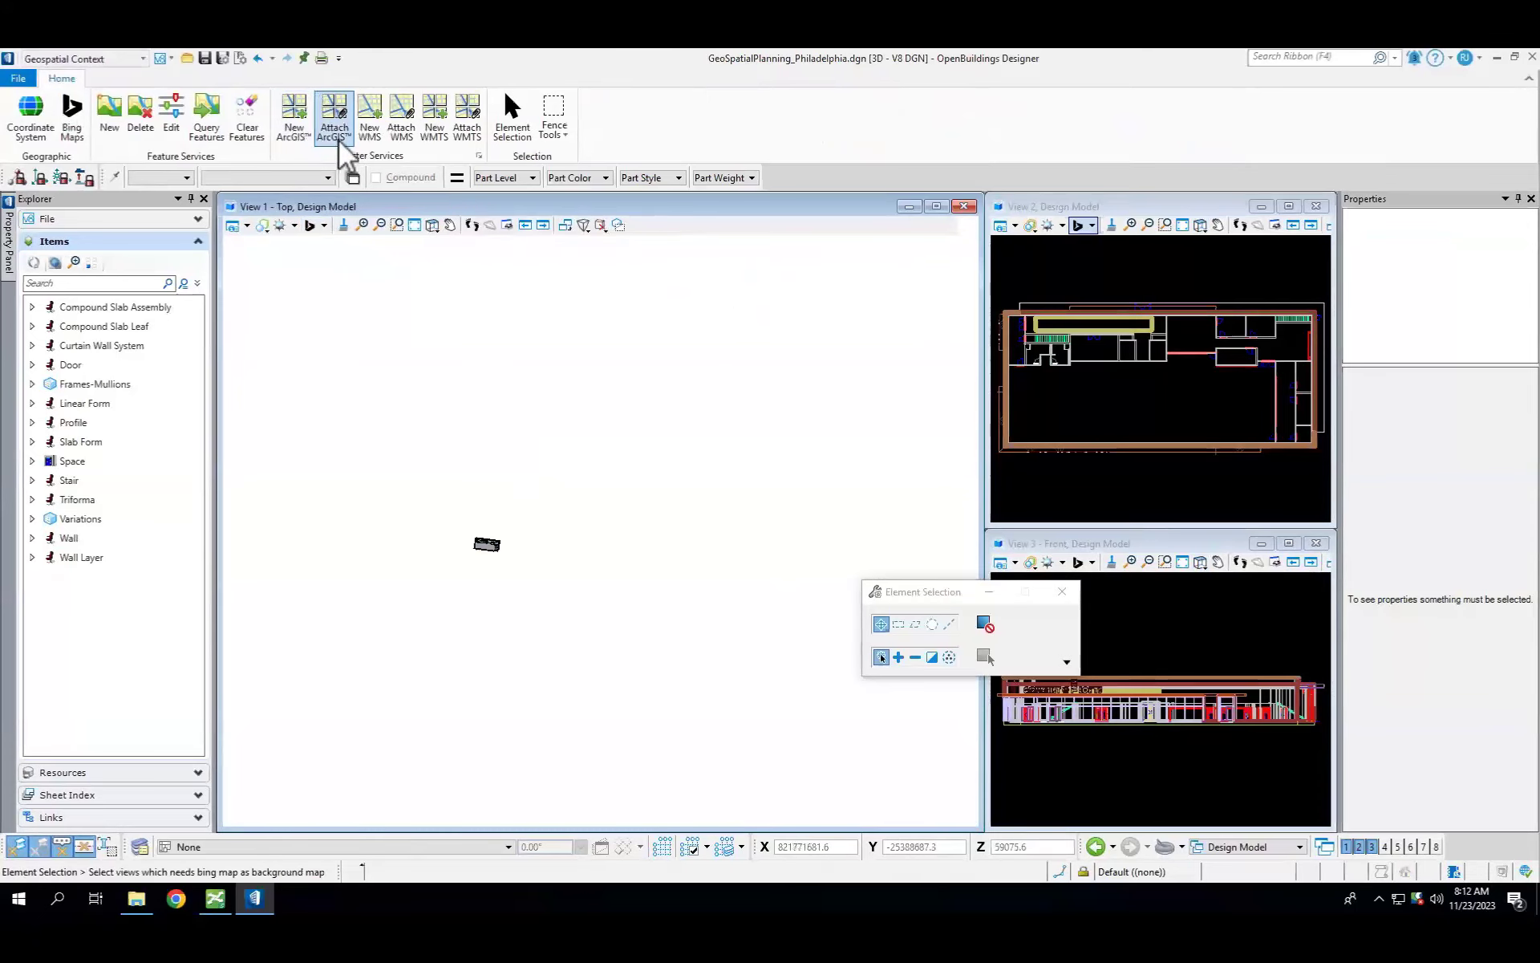
Step: Attach the ArcGIS raster service PA_Earthquake.xamis to View 1 only, with its plane set to Foreground
left_click(335, 120)
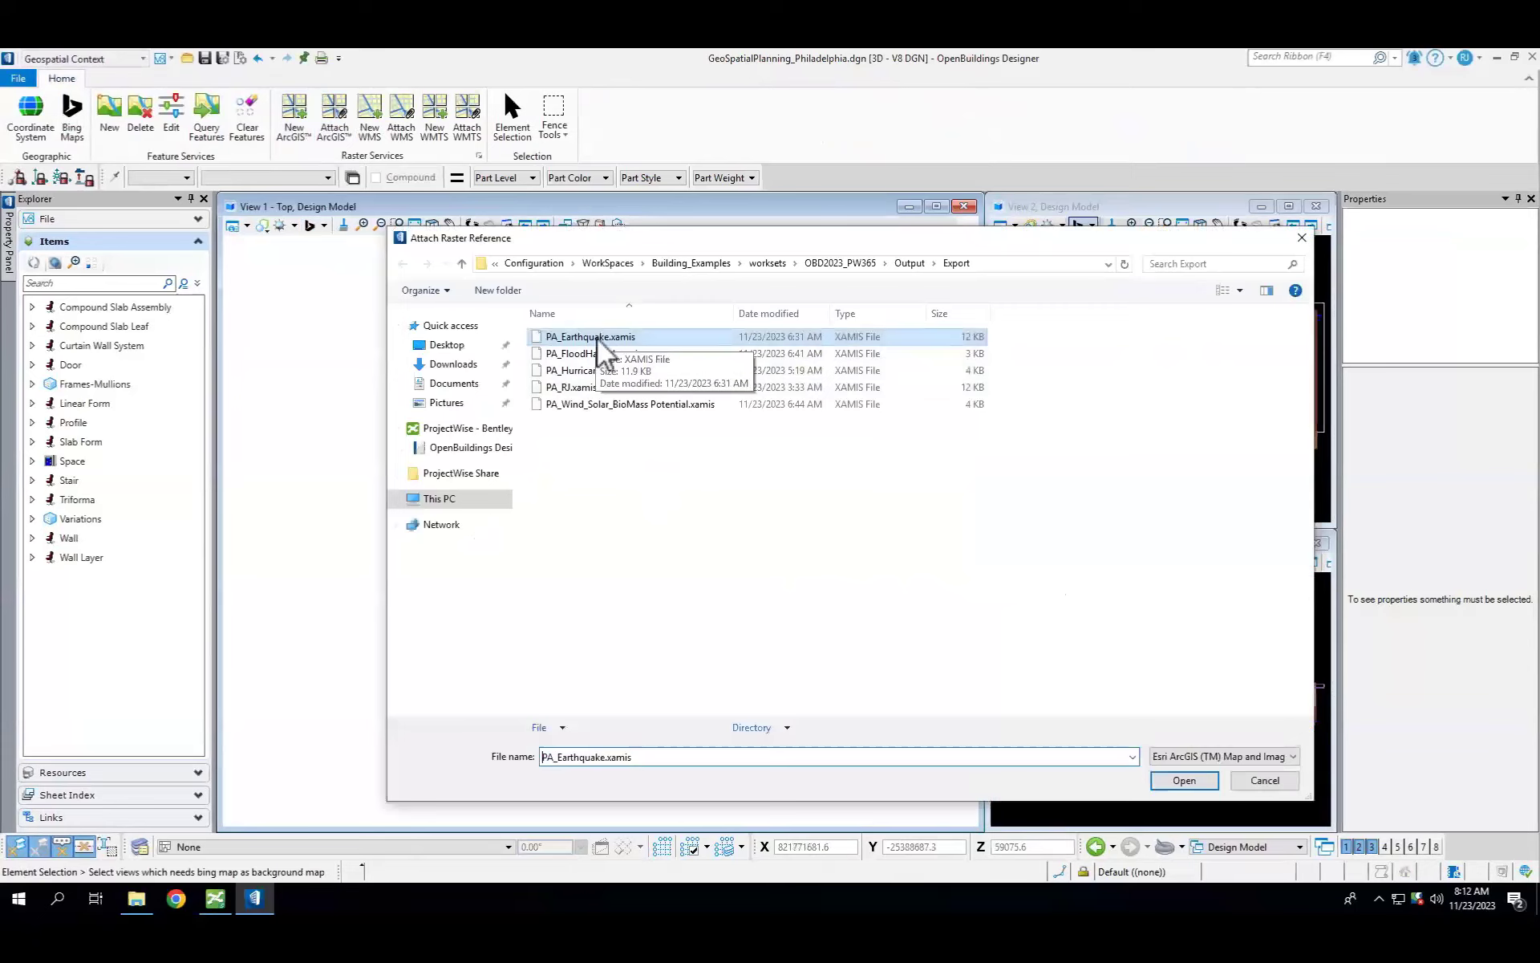
left_click(1203, 781)
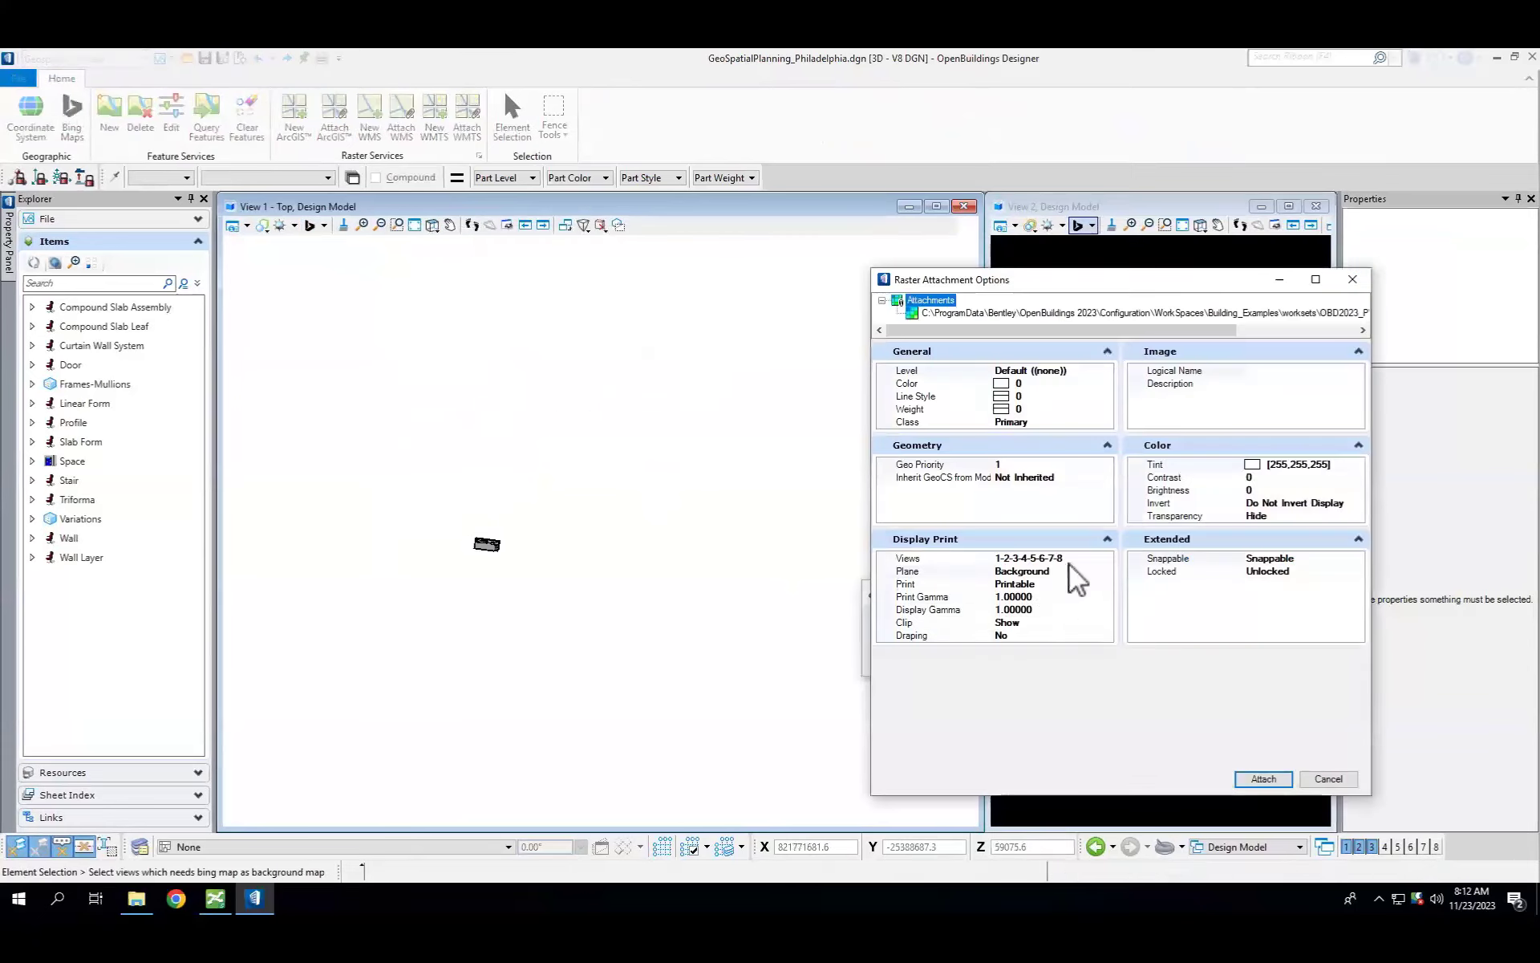
left_click(1042, 558)
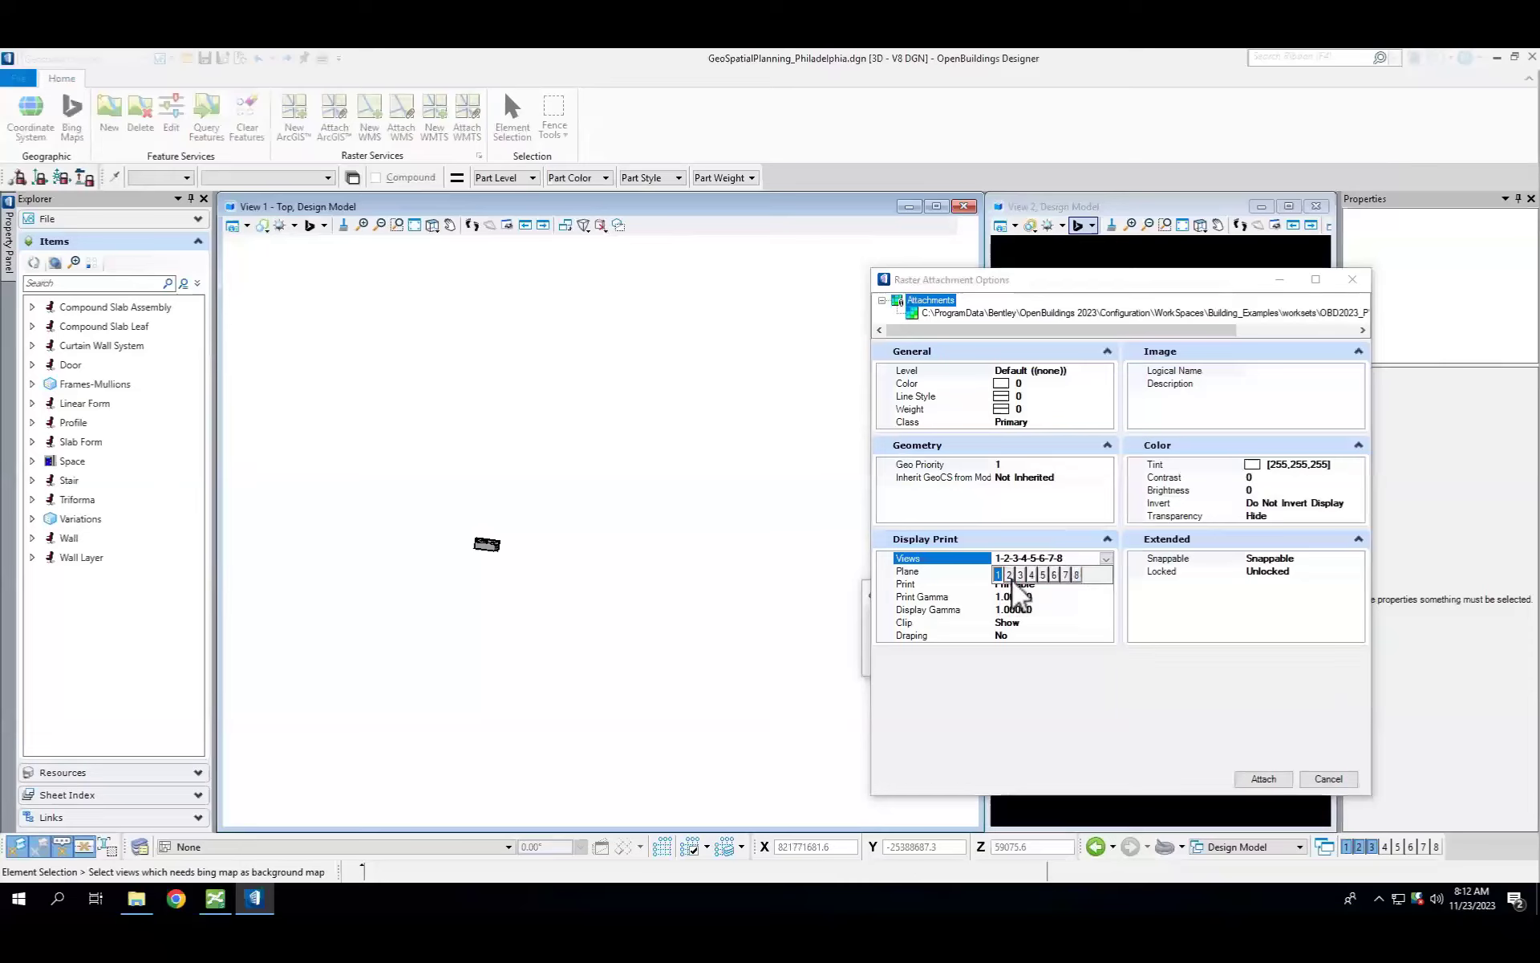
left_click(1058, 571)
left_click(1106, 571)
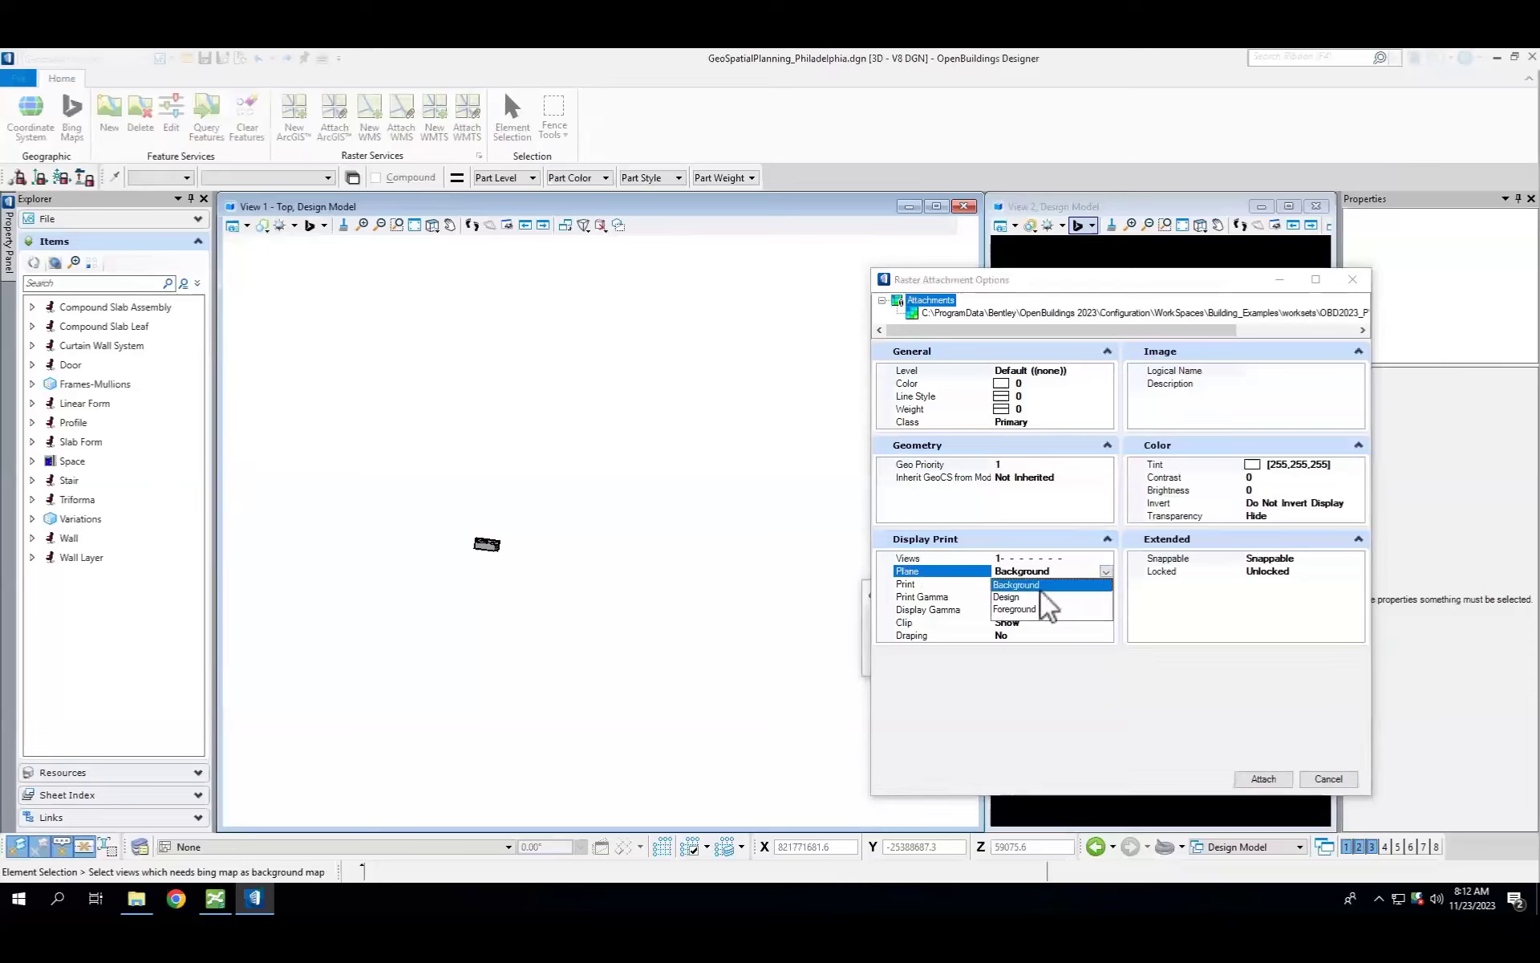
left_click(1017, 609)
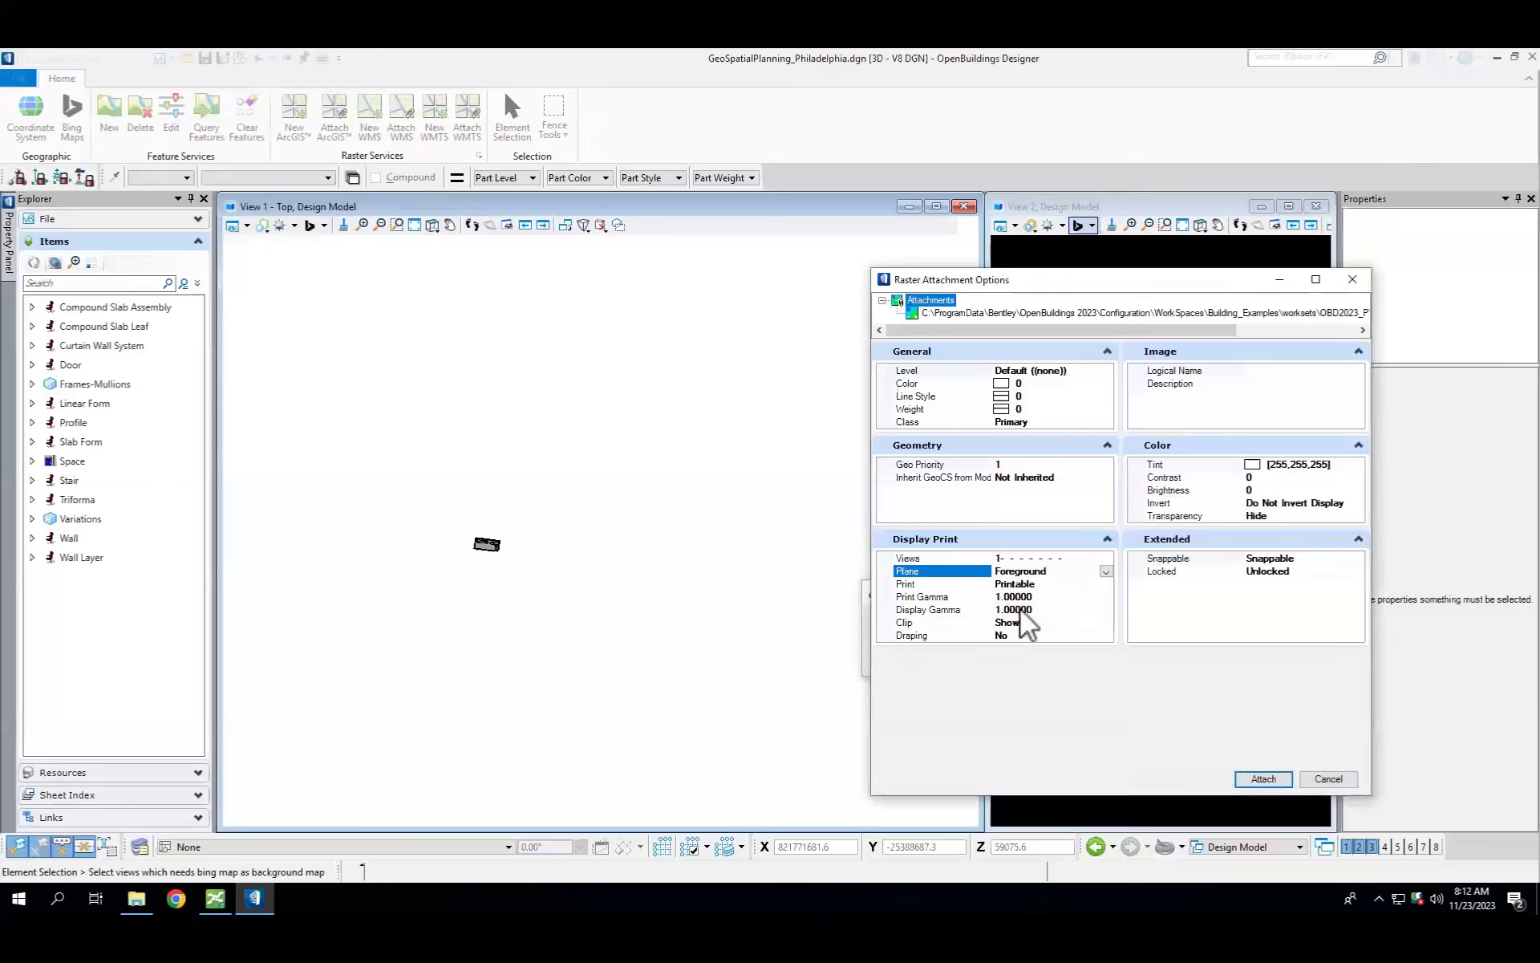
left_click(1279, 784)
Step: Open the service definition of PA_Earthquake.xamis for editing from the Raster Manager
scroll(436, 539, "down", 1)
right_click(444, 590)
scroll(446, 604, "down", 1)
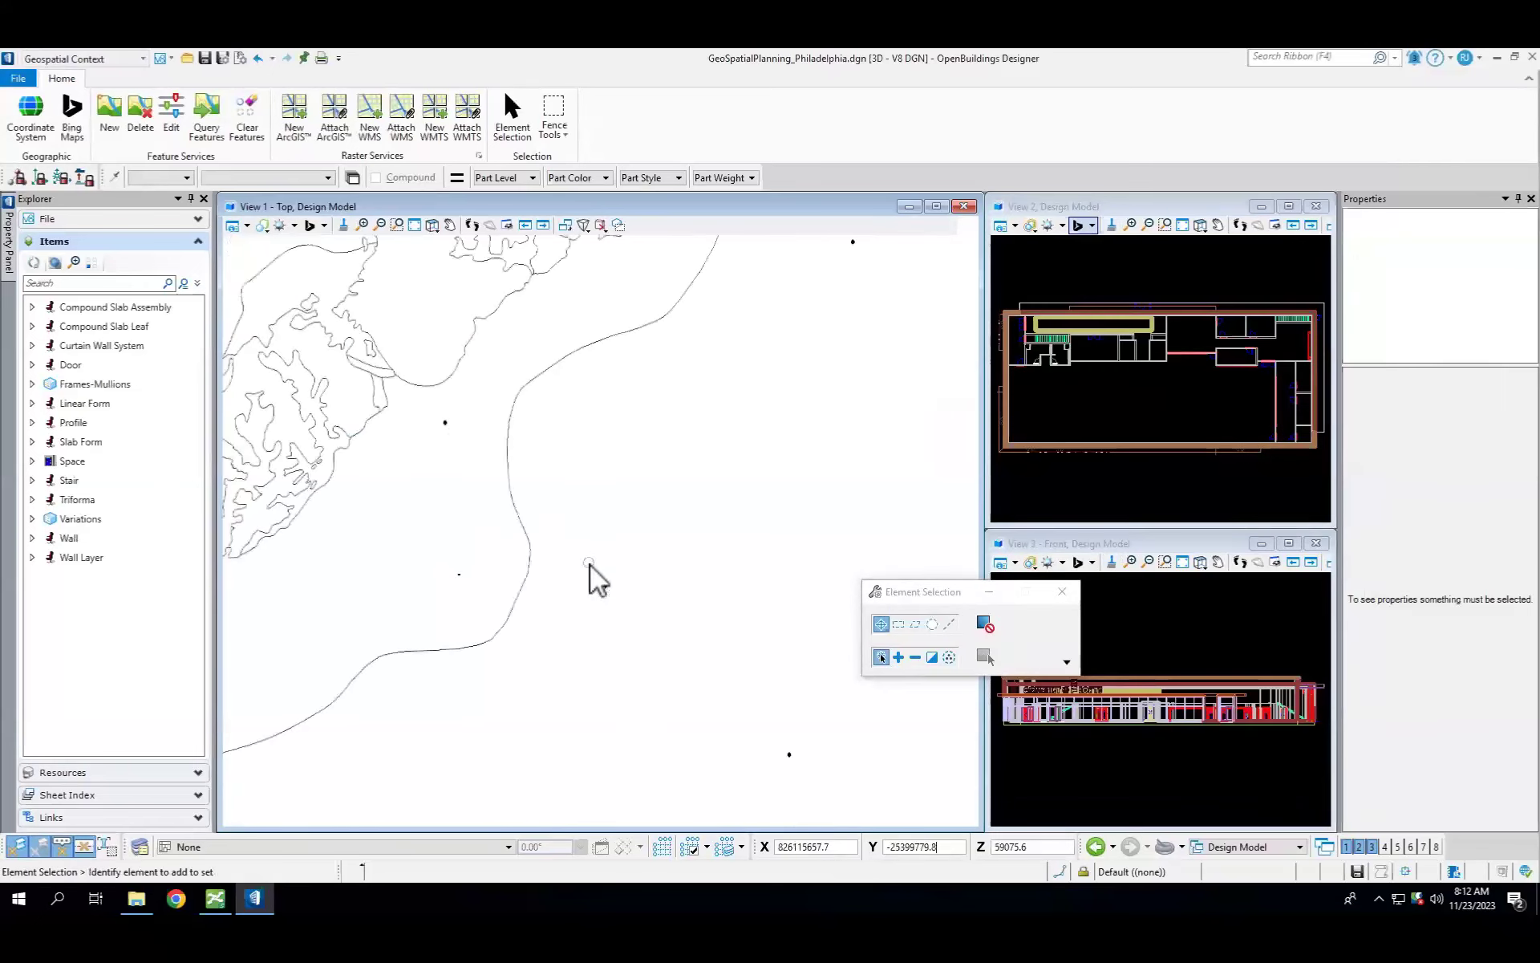
scroll(754, 734, "down", 1)
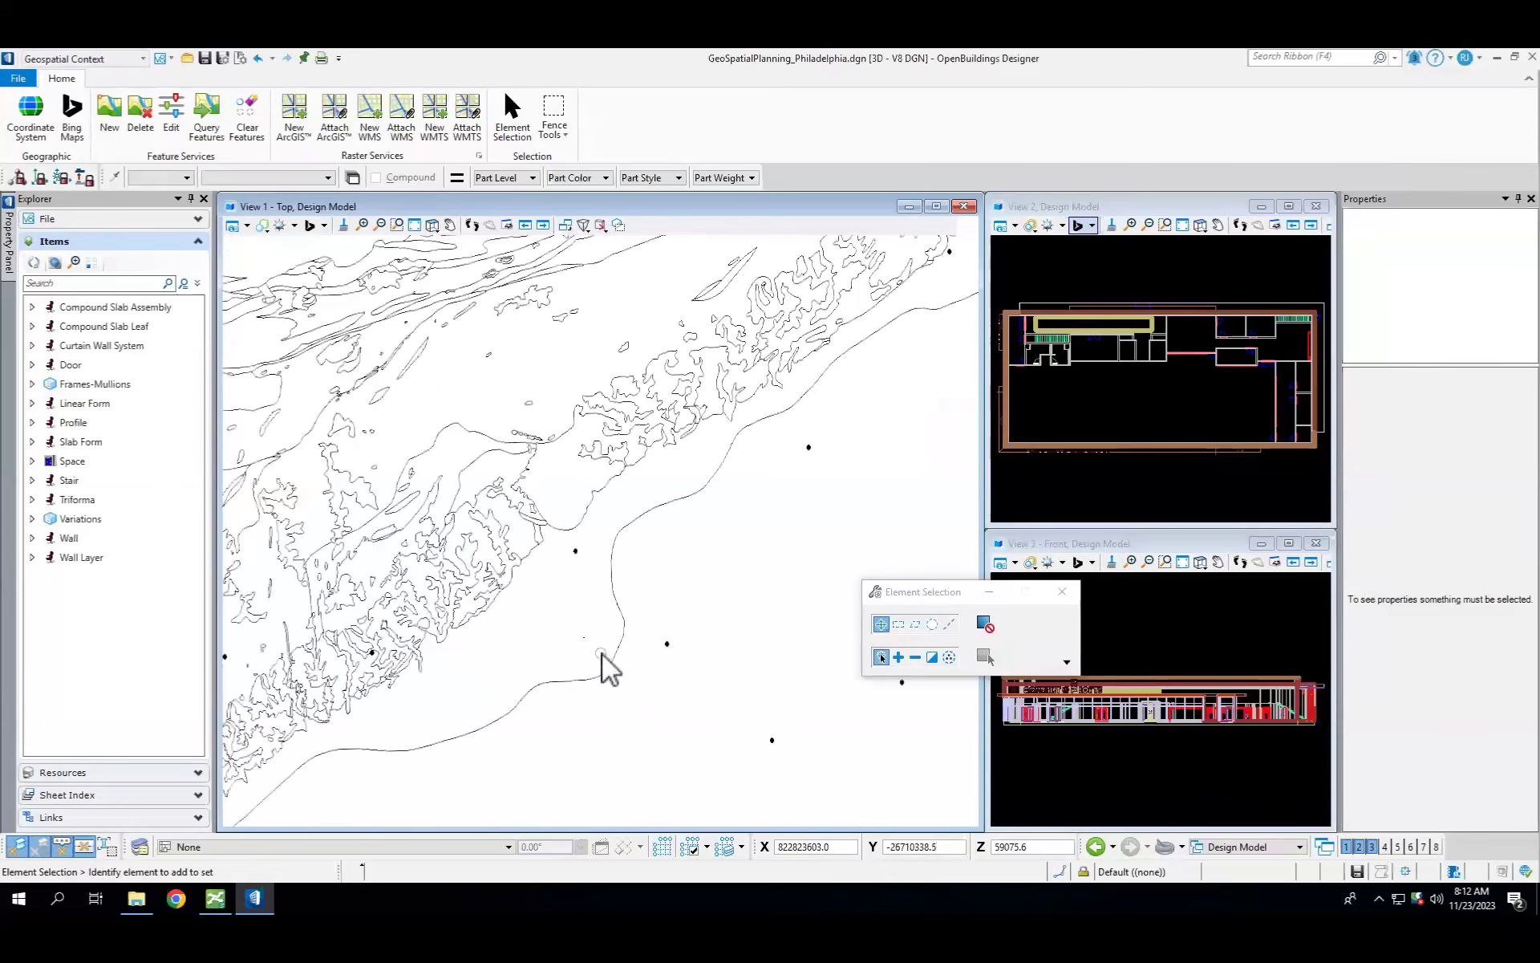
scroll(602, 654, "up", 2)
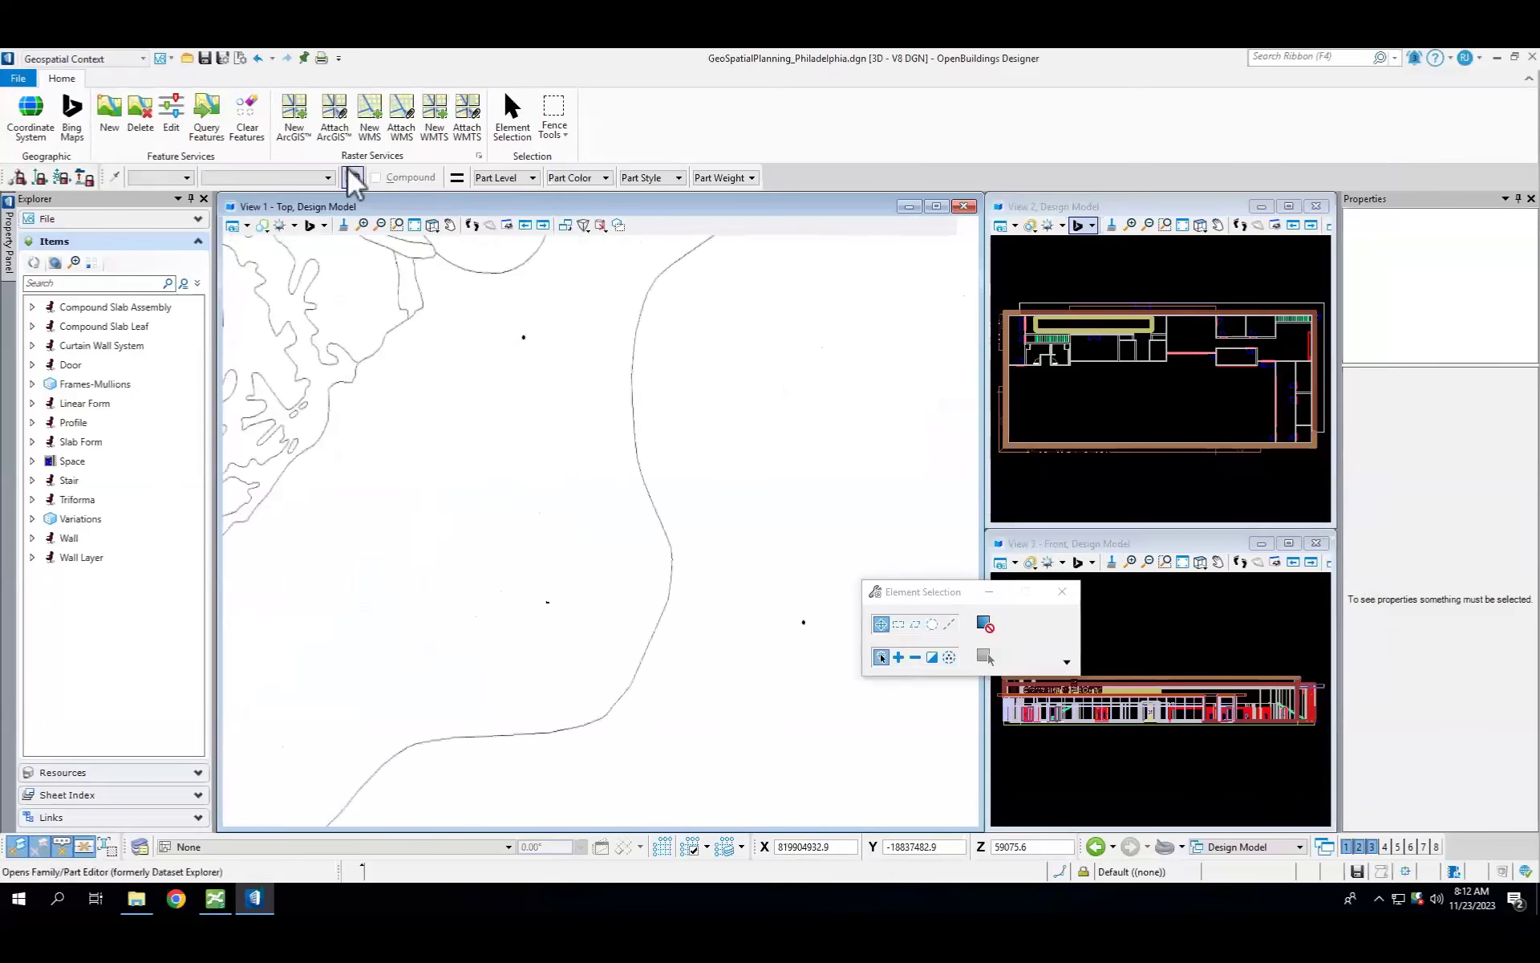
left_click(478, 155)
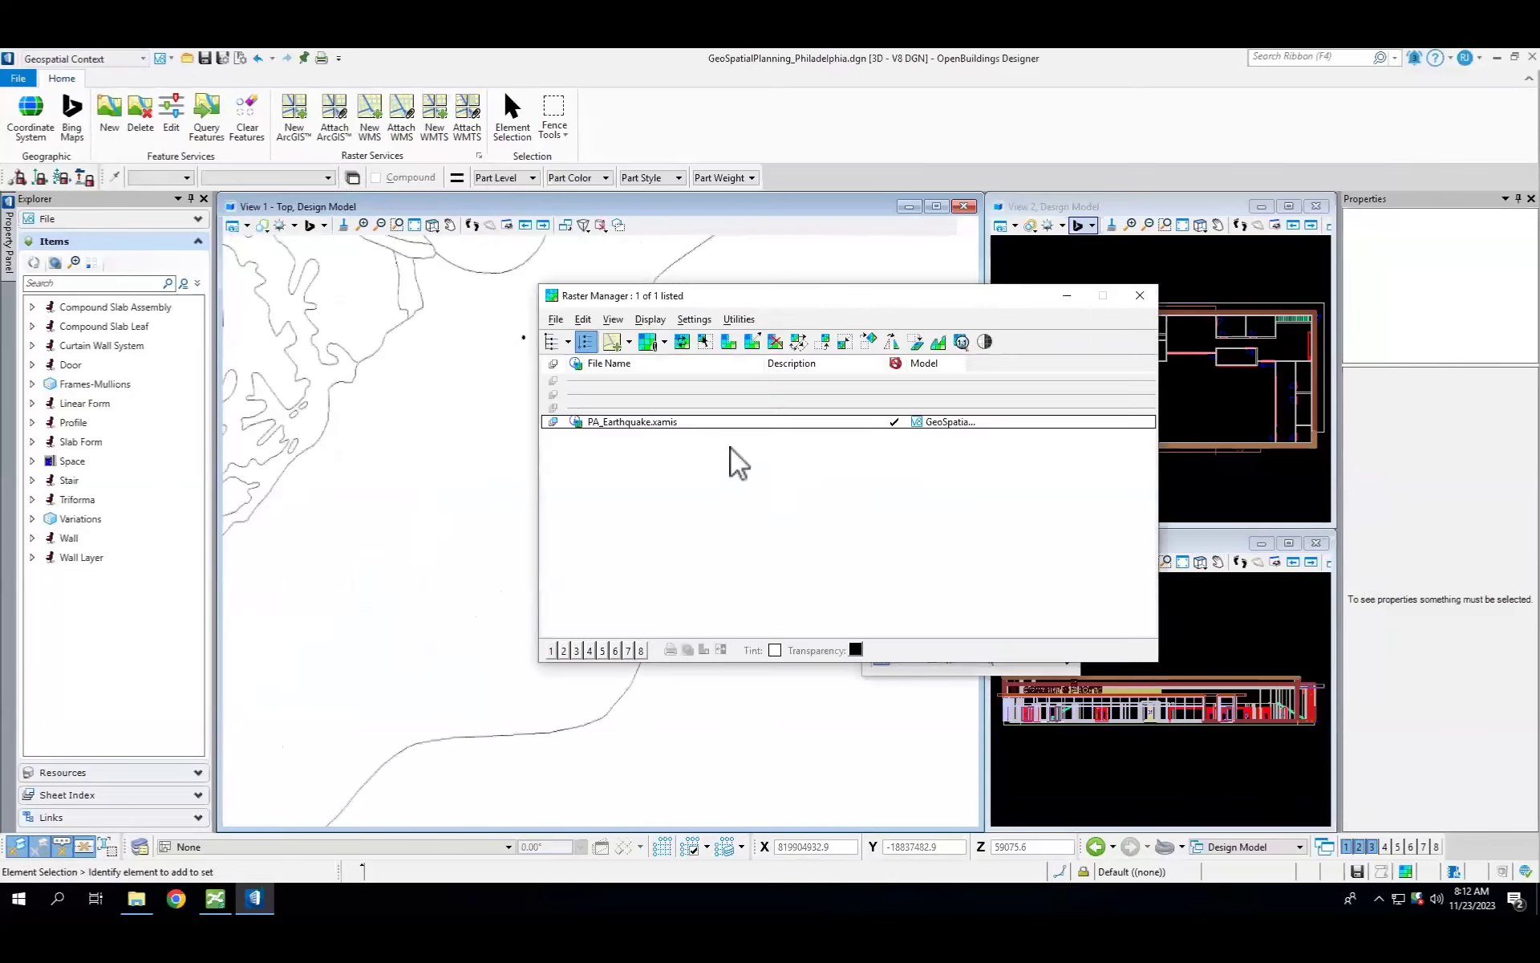
right_click(665, 424)
left_click(728, 513)
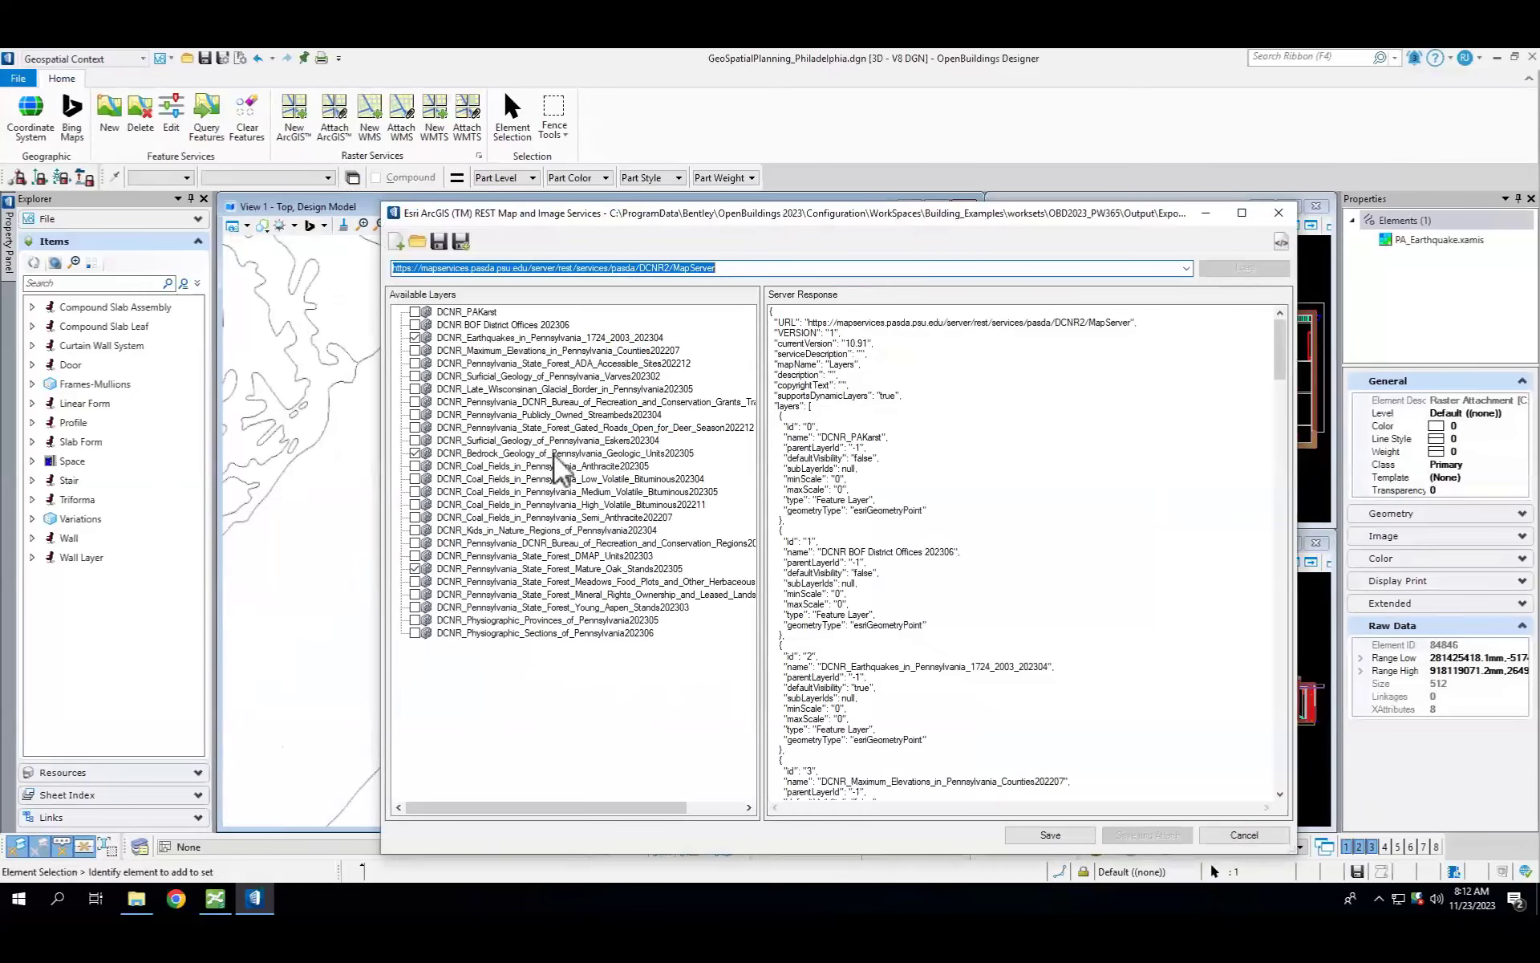
Step: Copy the DCNR2 MapServer URL from the PA_Earthquake service definition
left_click(482, 337)
left_click(737, 270)
right_click(702, 270)
left_click(726, 320)
Step: Turn off the bedrock geology and mature oak stands layers, save the PA_Earthquake service definition and close the Raster Manager
left_click(440, 454)
left_click(425, 569)
left_click(465, 338)
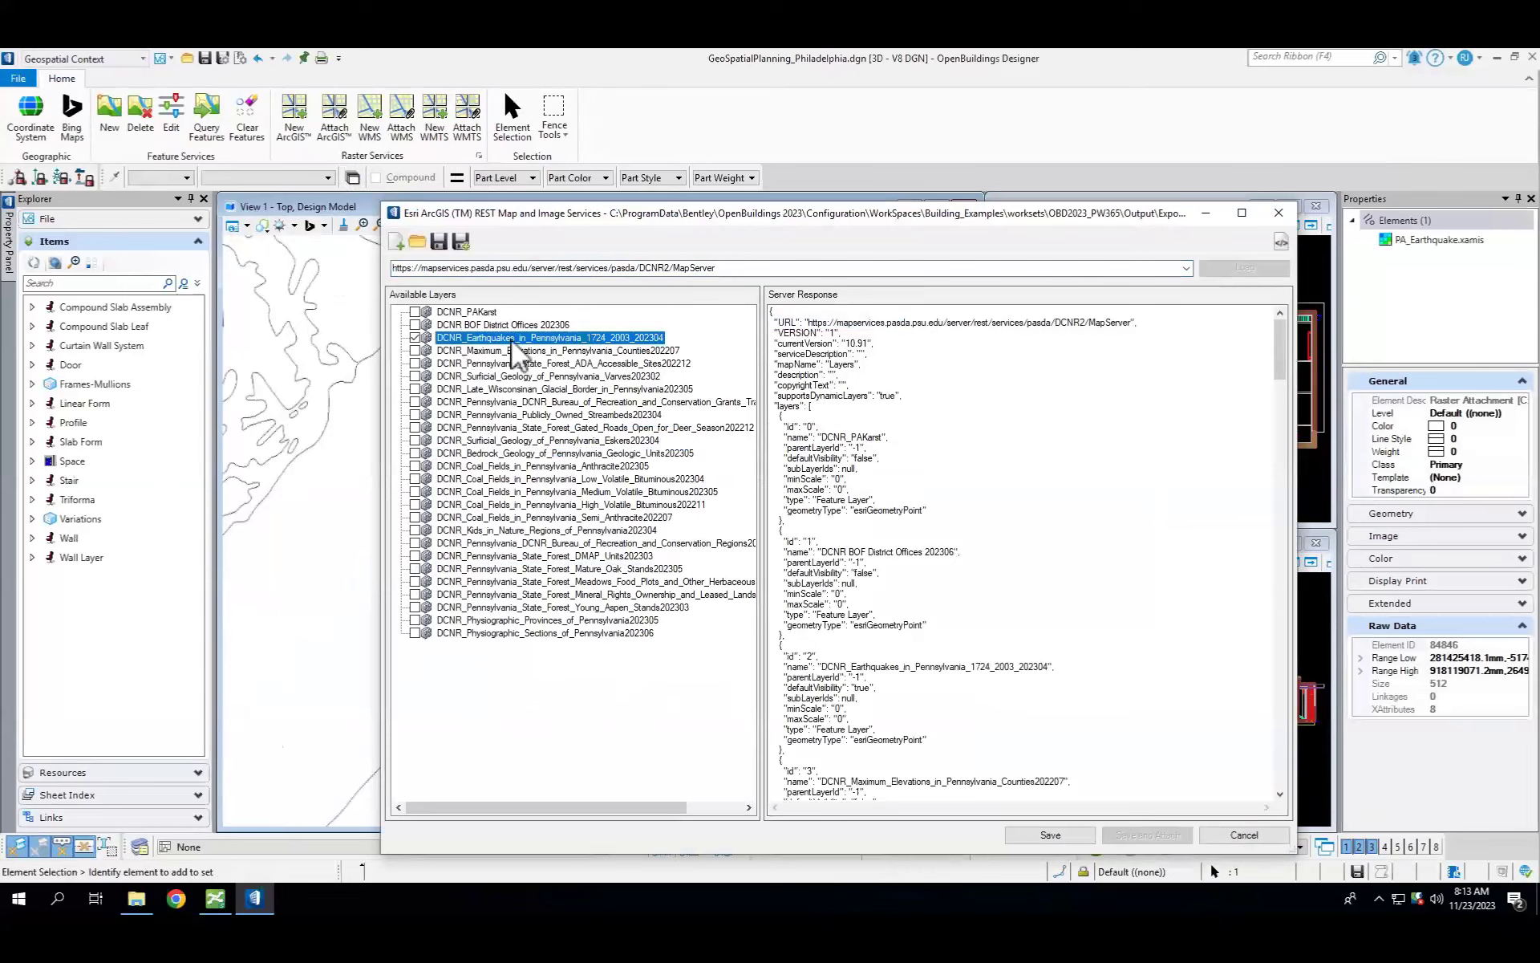
left_click(1029, 835)
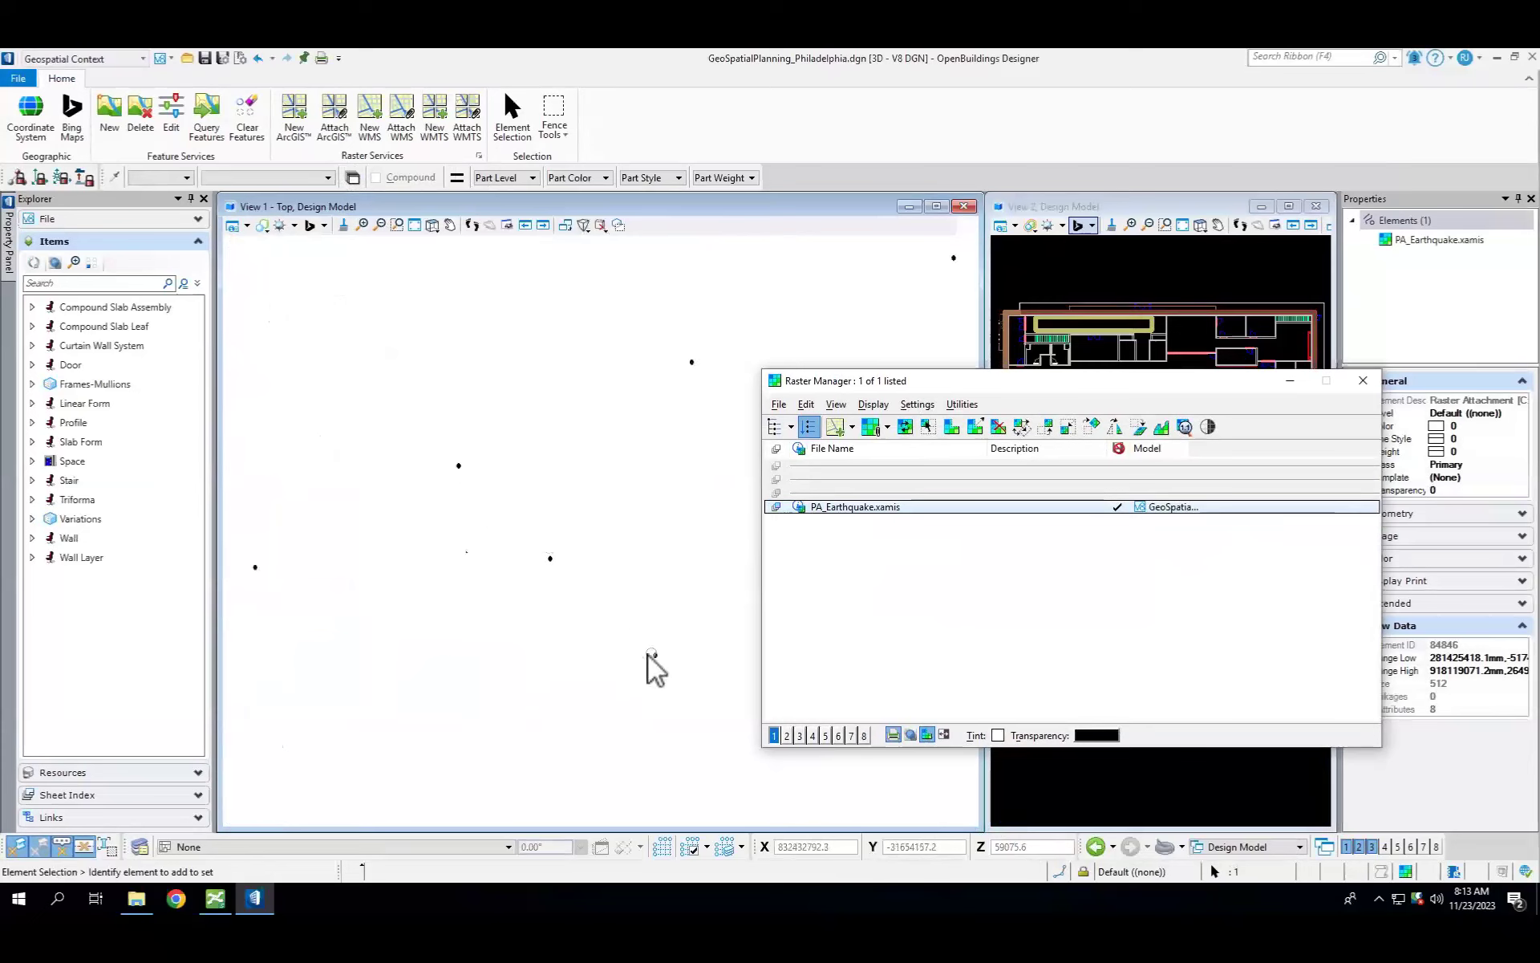
left_click(1363, 380)
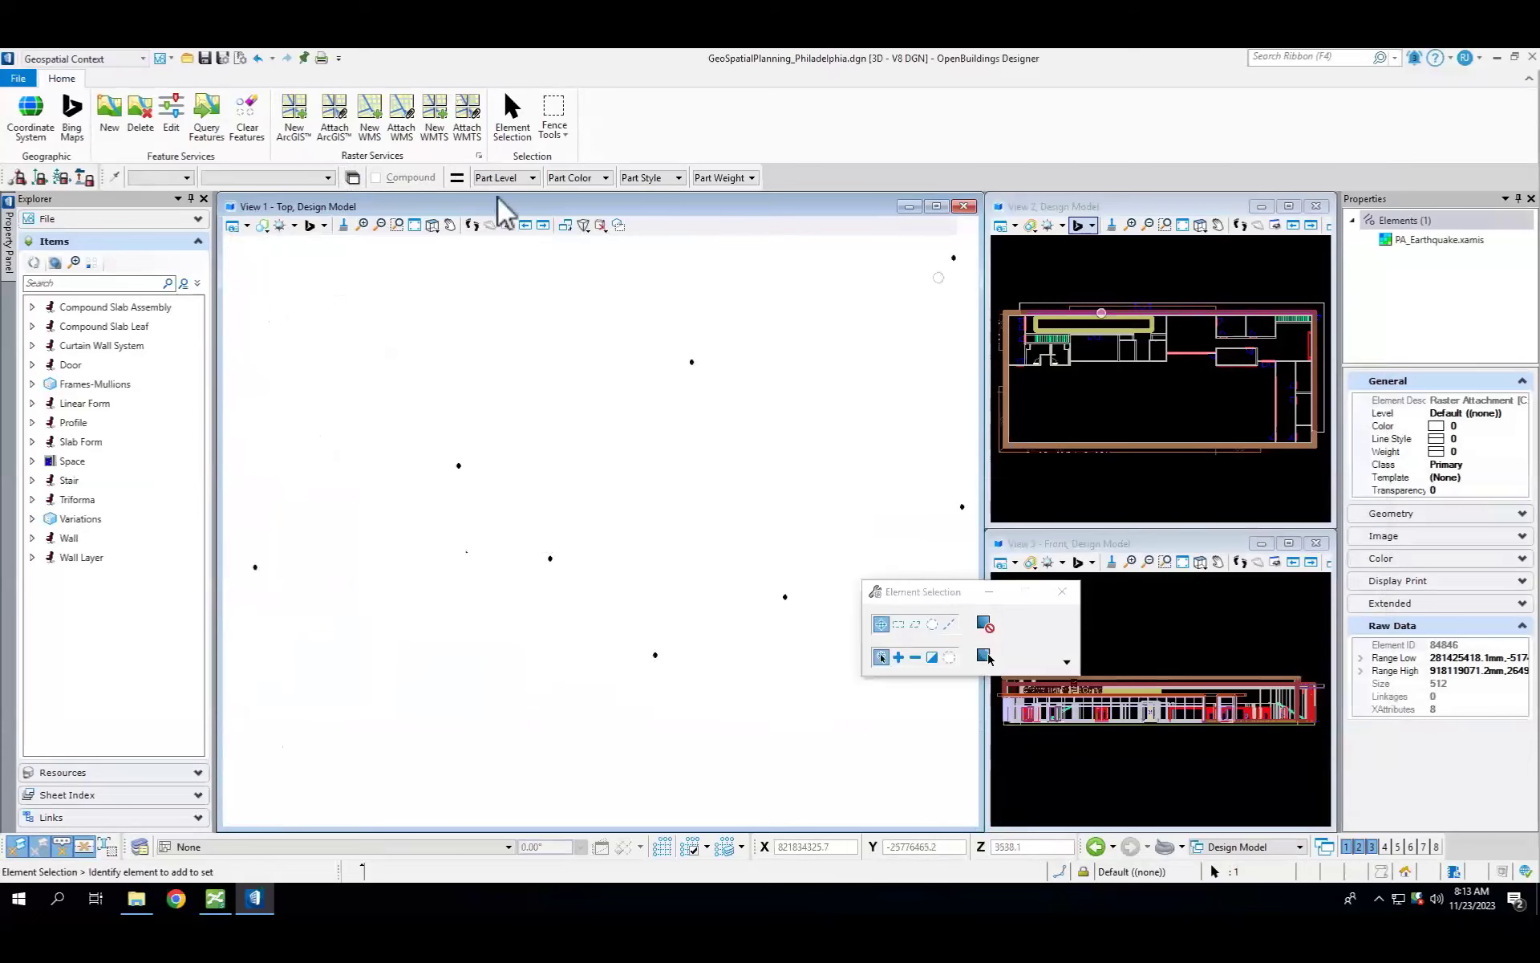
Step: Create the feature service connection pasda_DCNR2 from the copied URL and connect the DCNR_Earthquakes_in_Pennsylvania_1724_2003_202304 feature
left_click(112, 126)
key("ctrl+v")
left_click(612, 481)
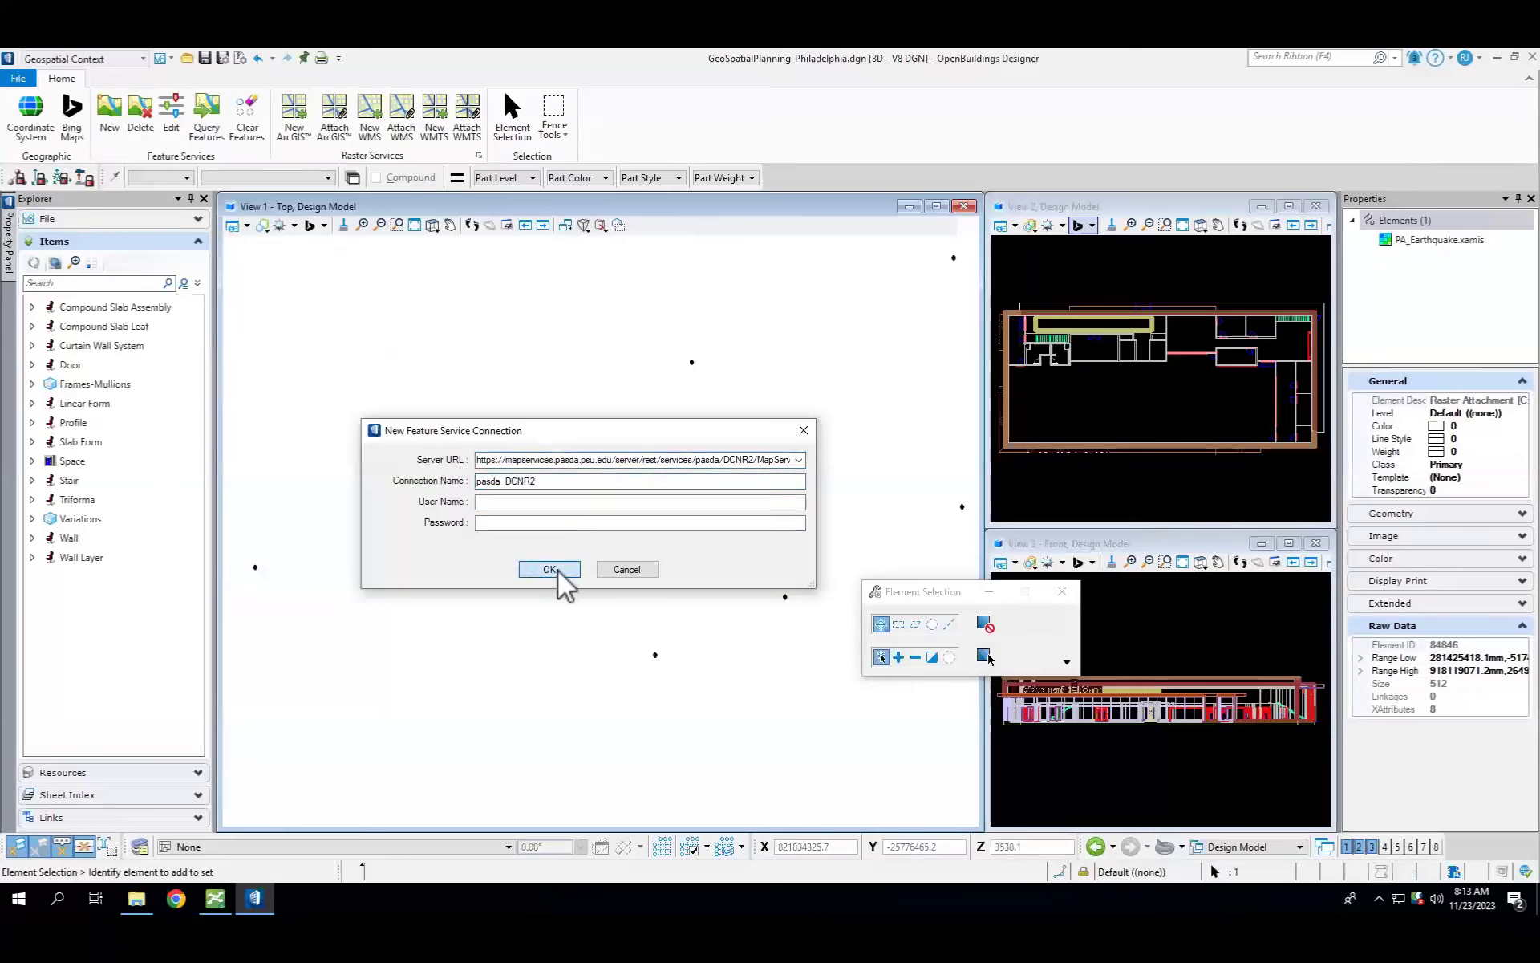
left_click(558, 571)
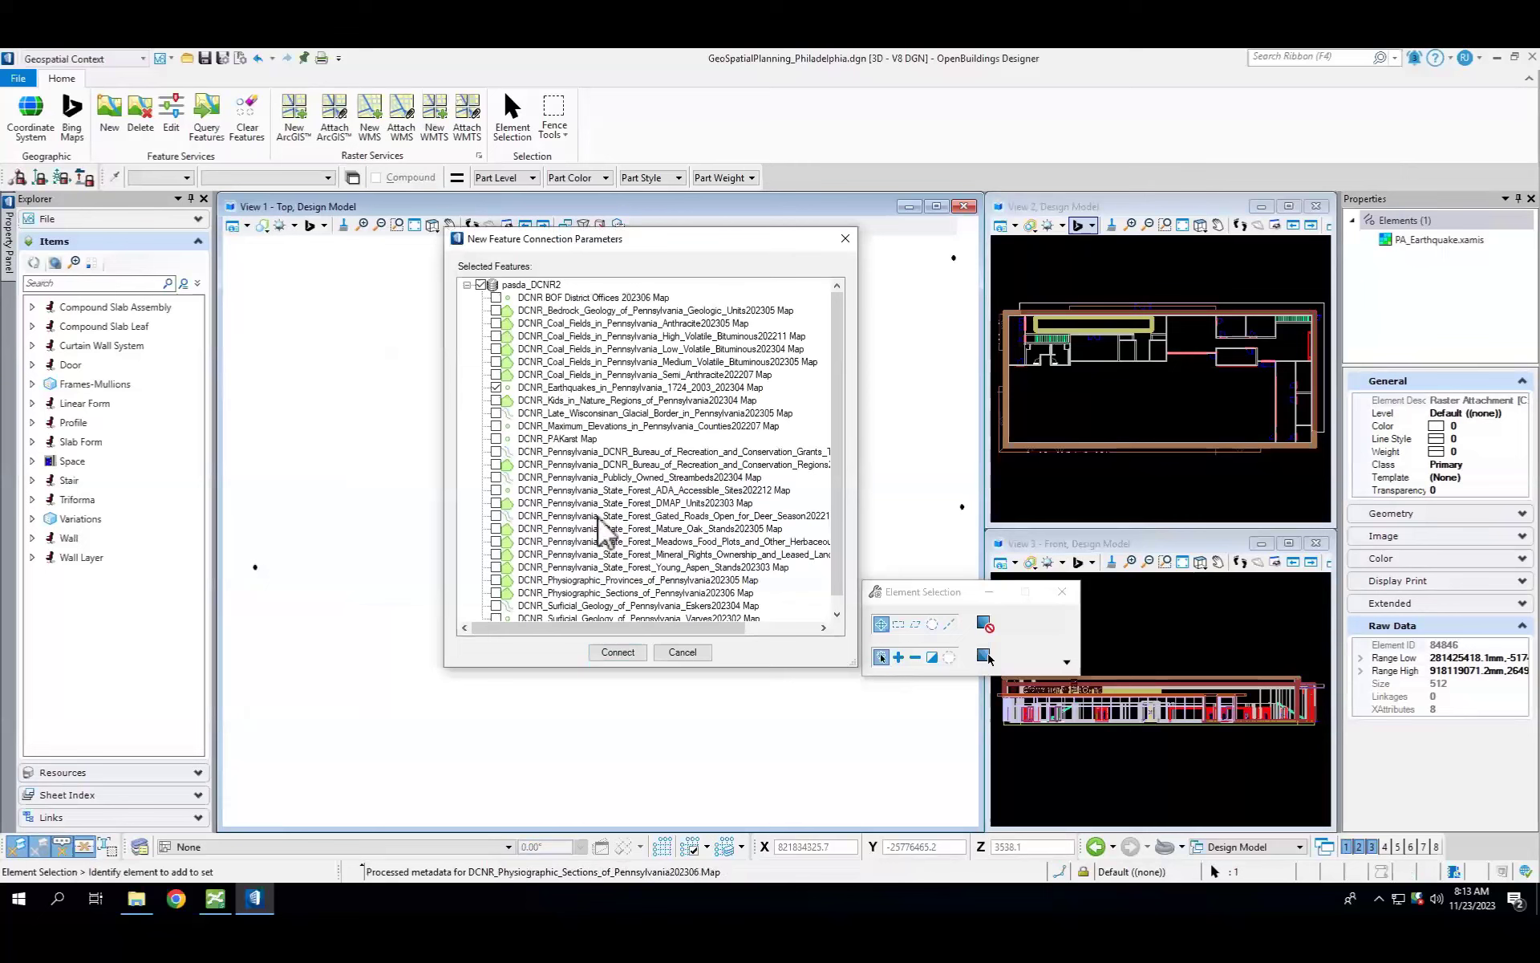
left_click(617, 652)
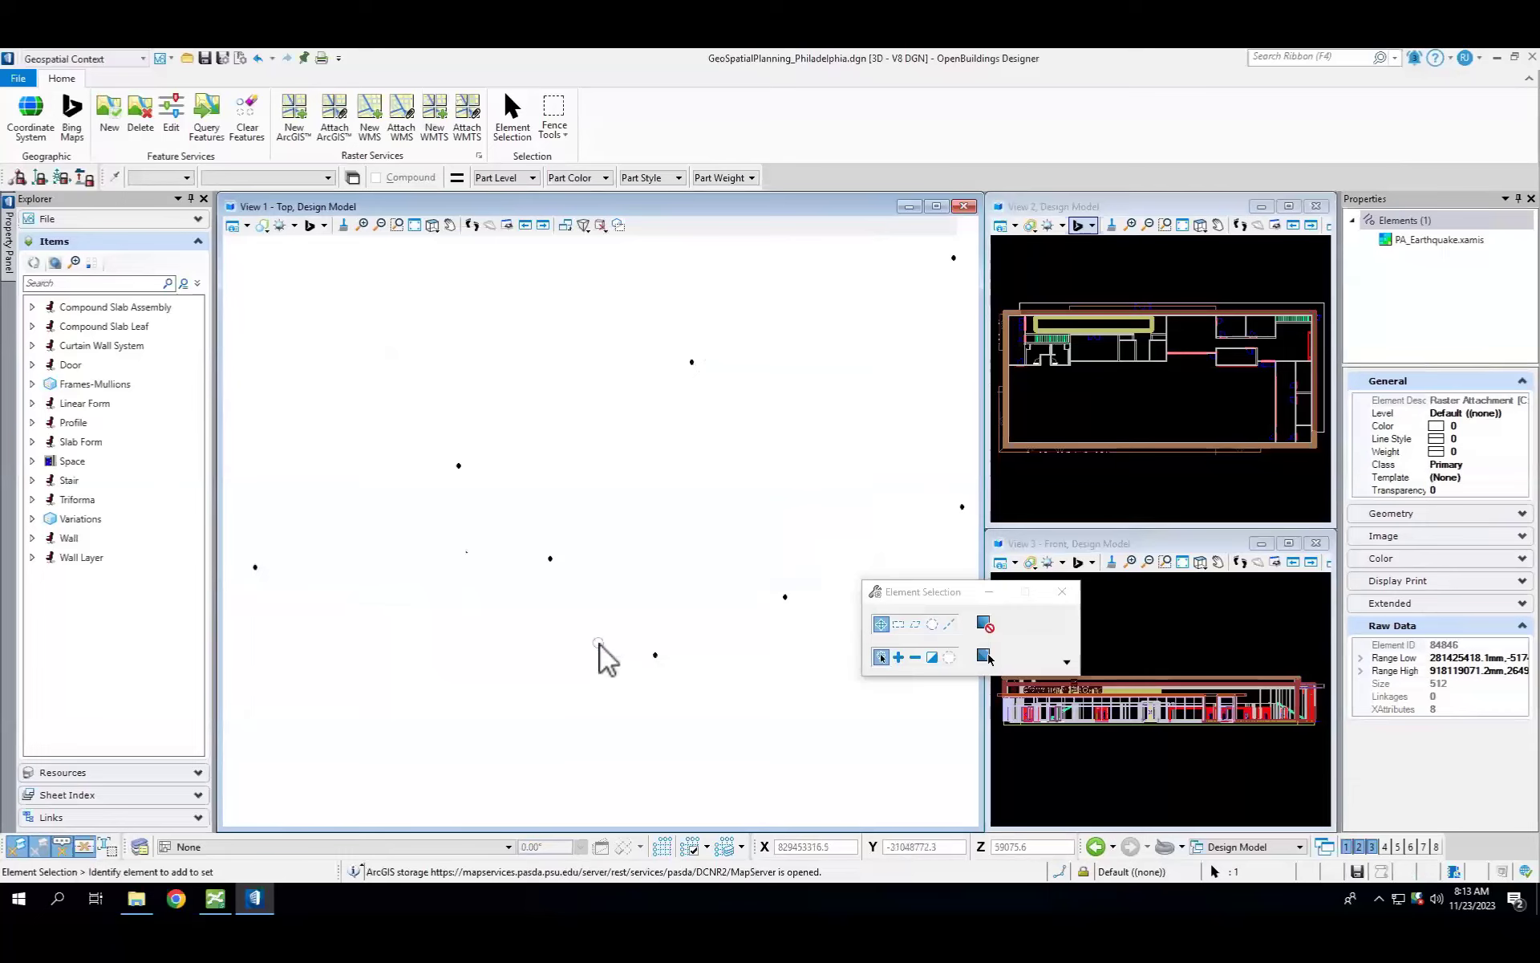
Step: Query the connected earthquake features for the active view extent and expand the DCNR_Earthquakes_in_Pennsylvania item group in the Explorer
left_click(599, 643)
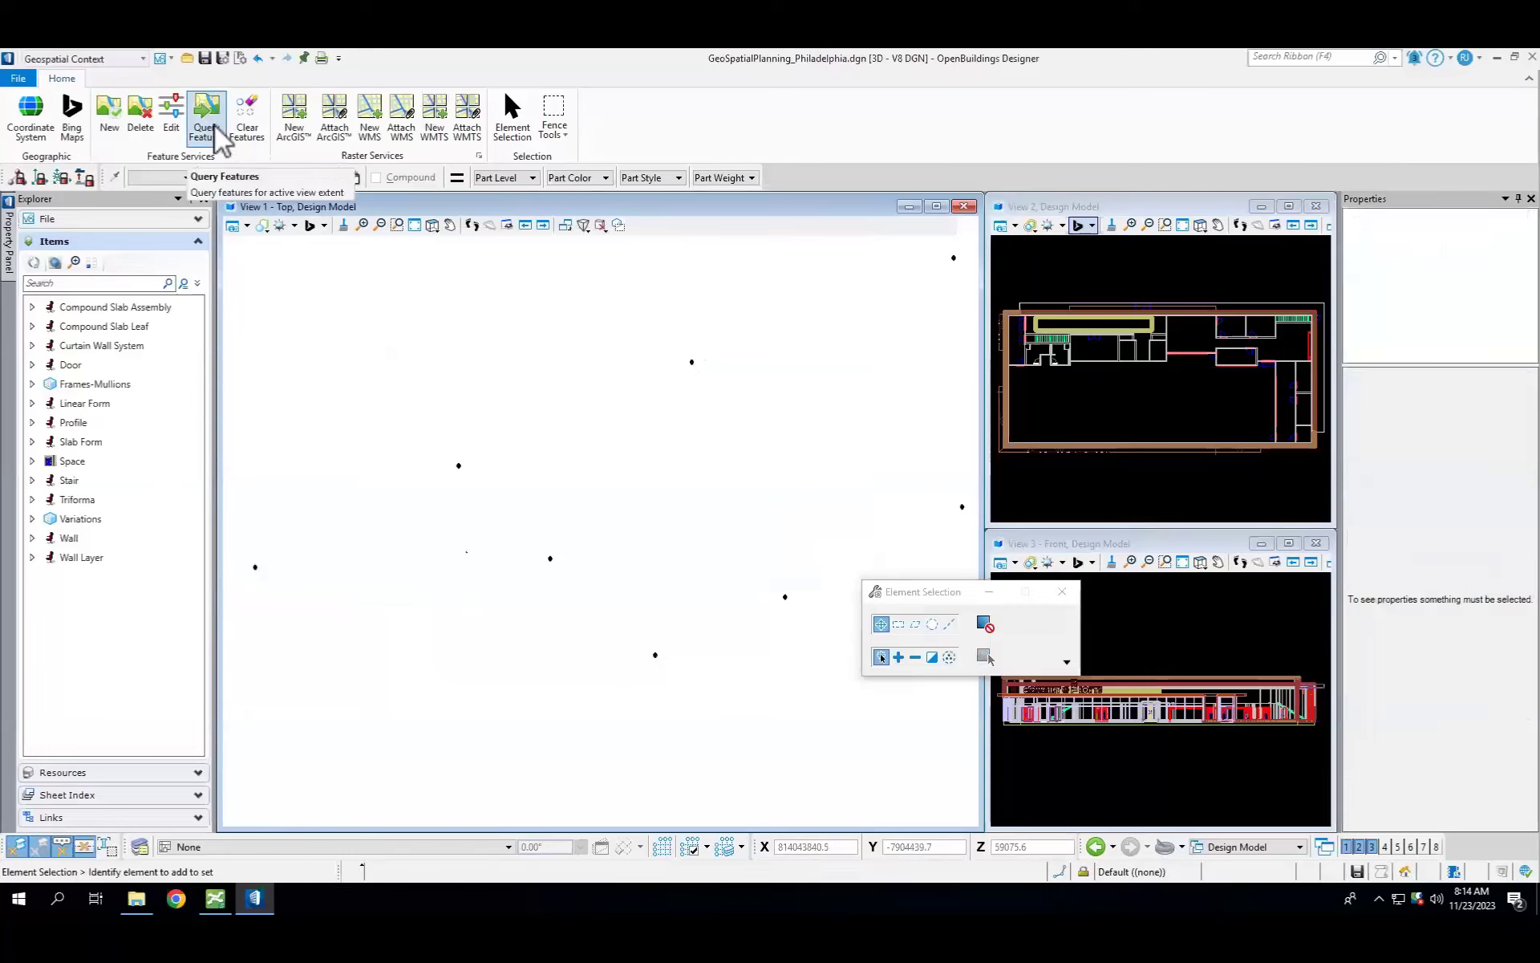
left_click(206, 121)
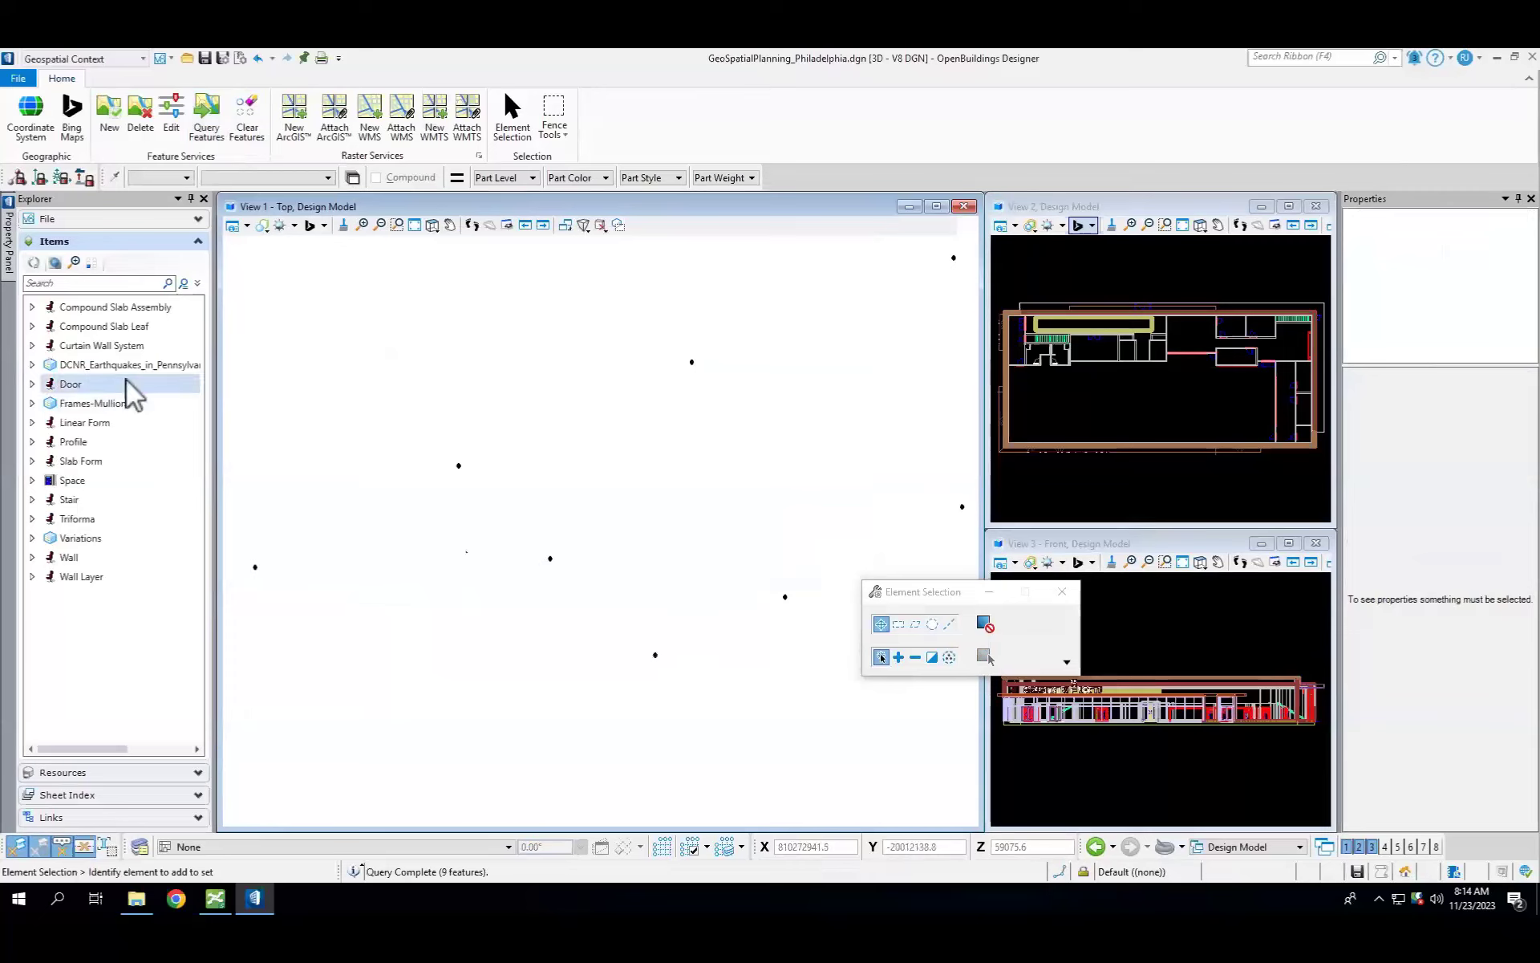
left_click(33, 364)
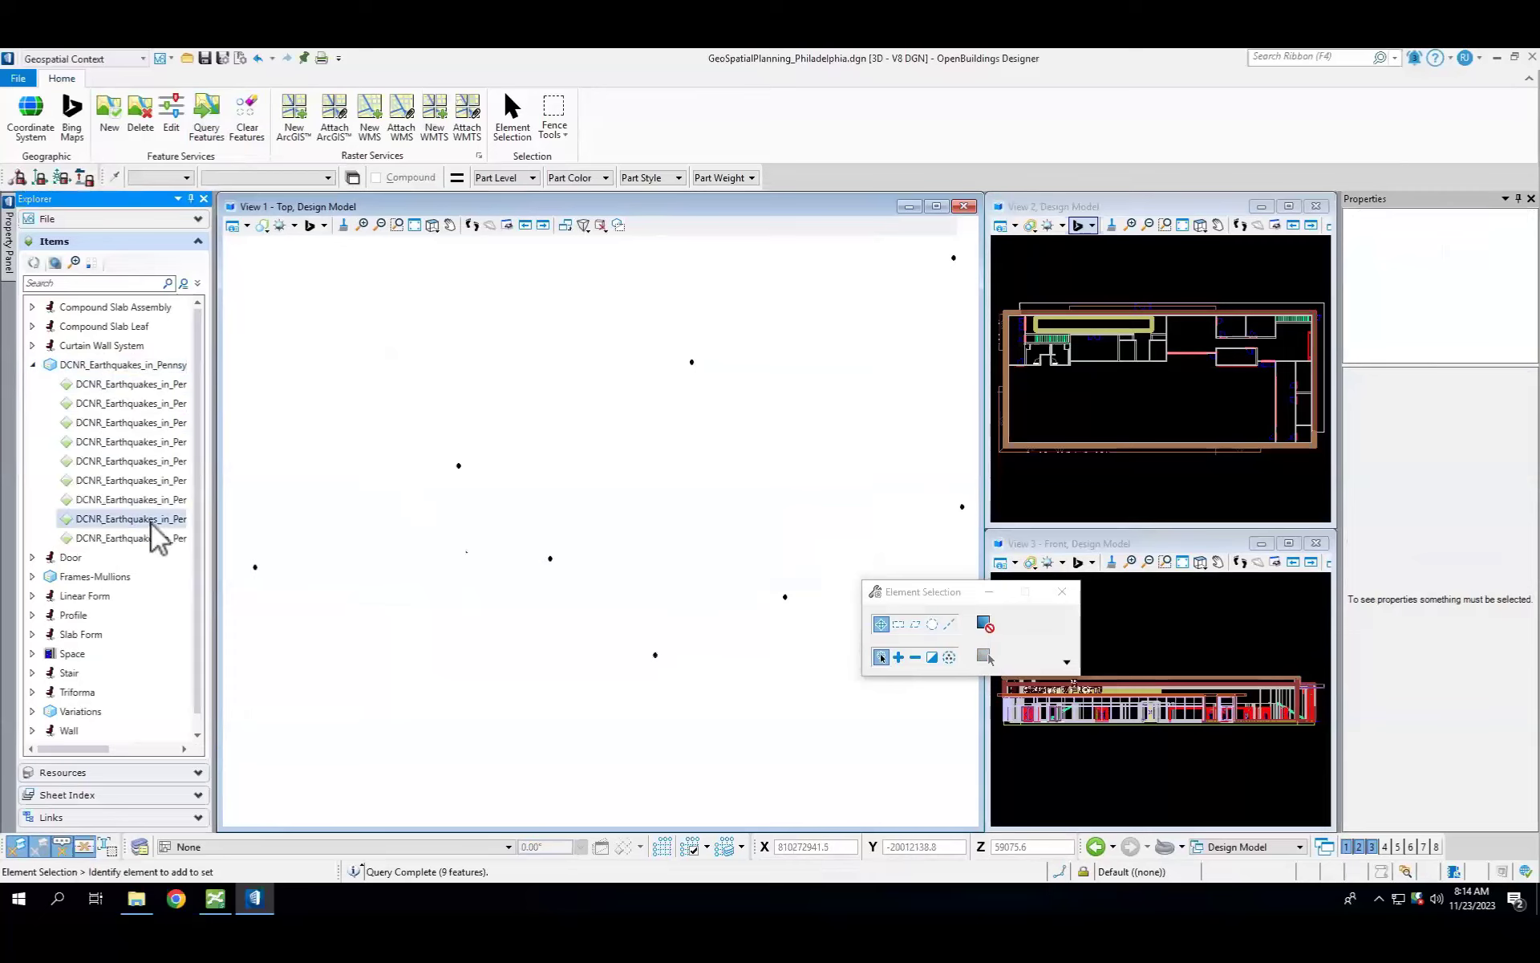
scroll(473, 562, "up", 4)
scroll(449, 546, "up", 5)
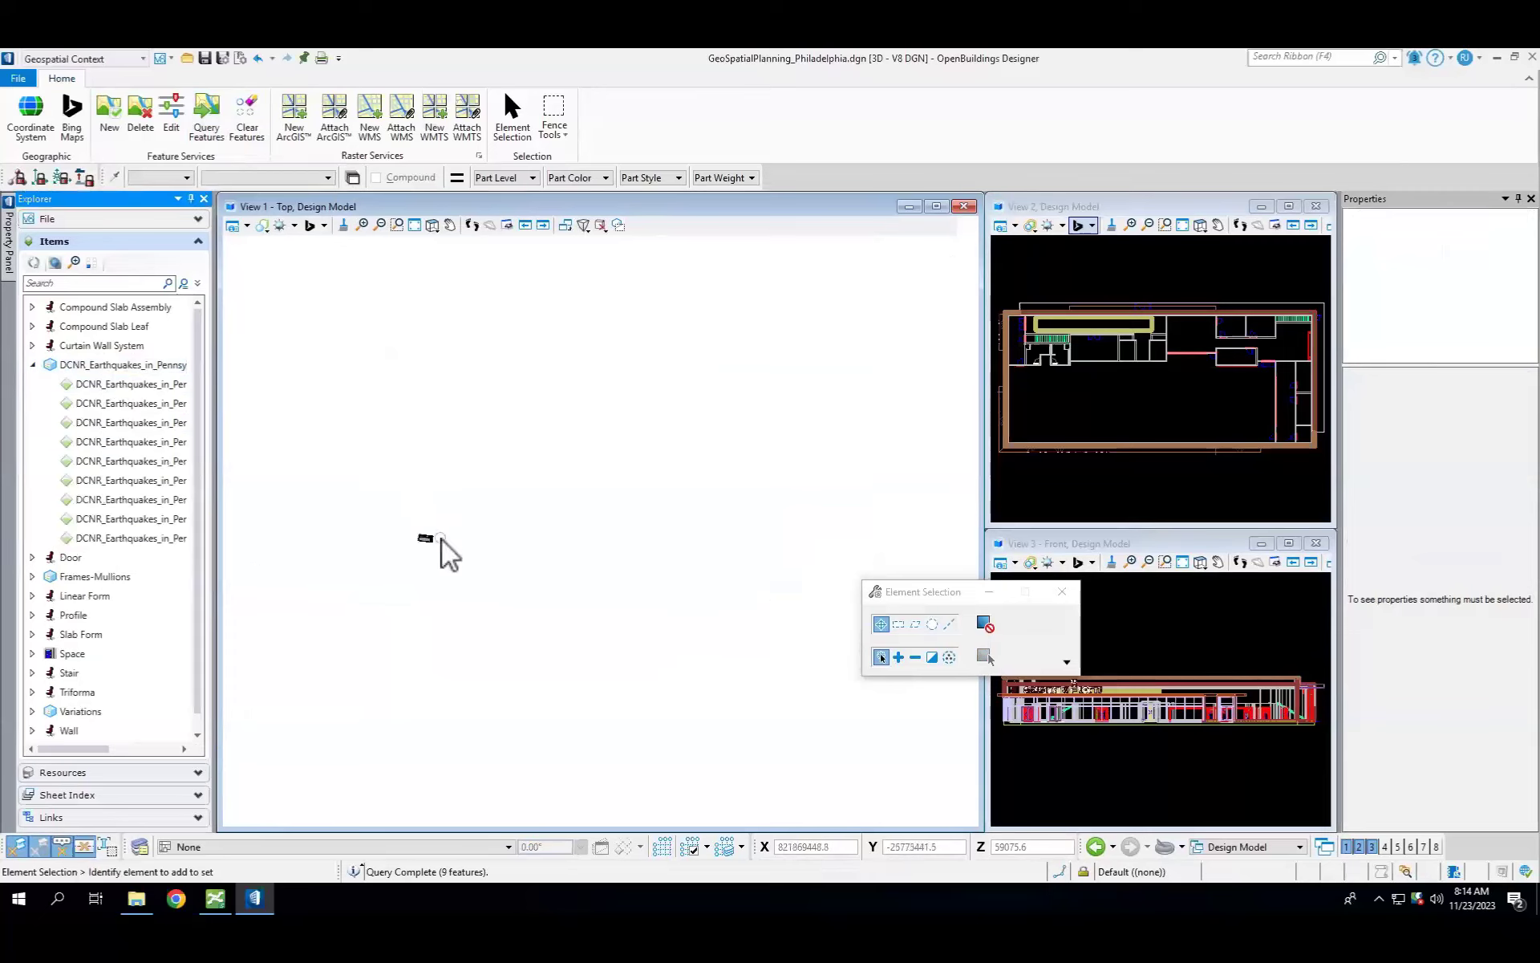
scroll(425, 557, "down", 3)
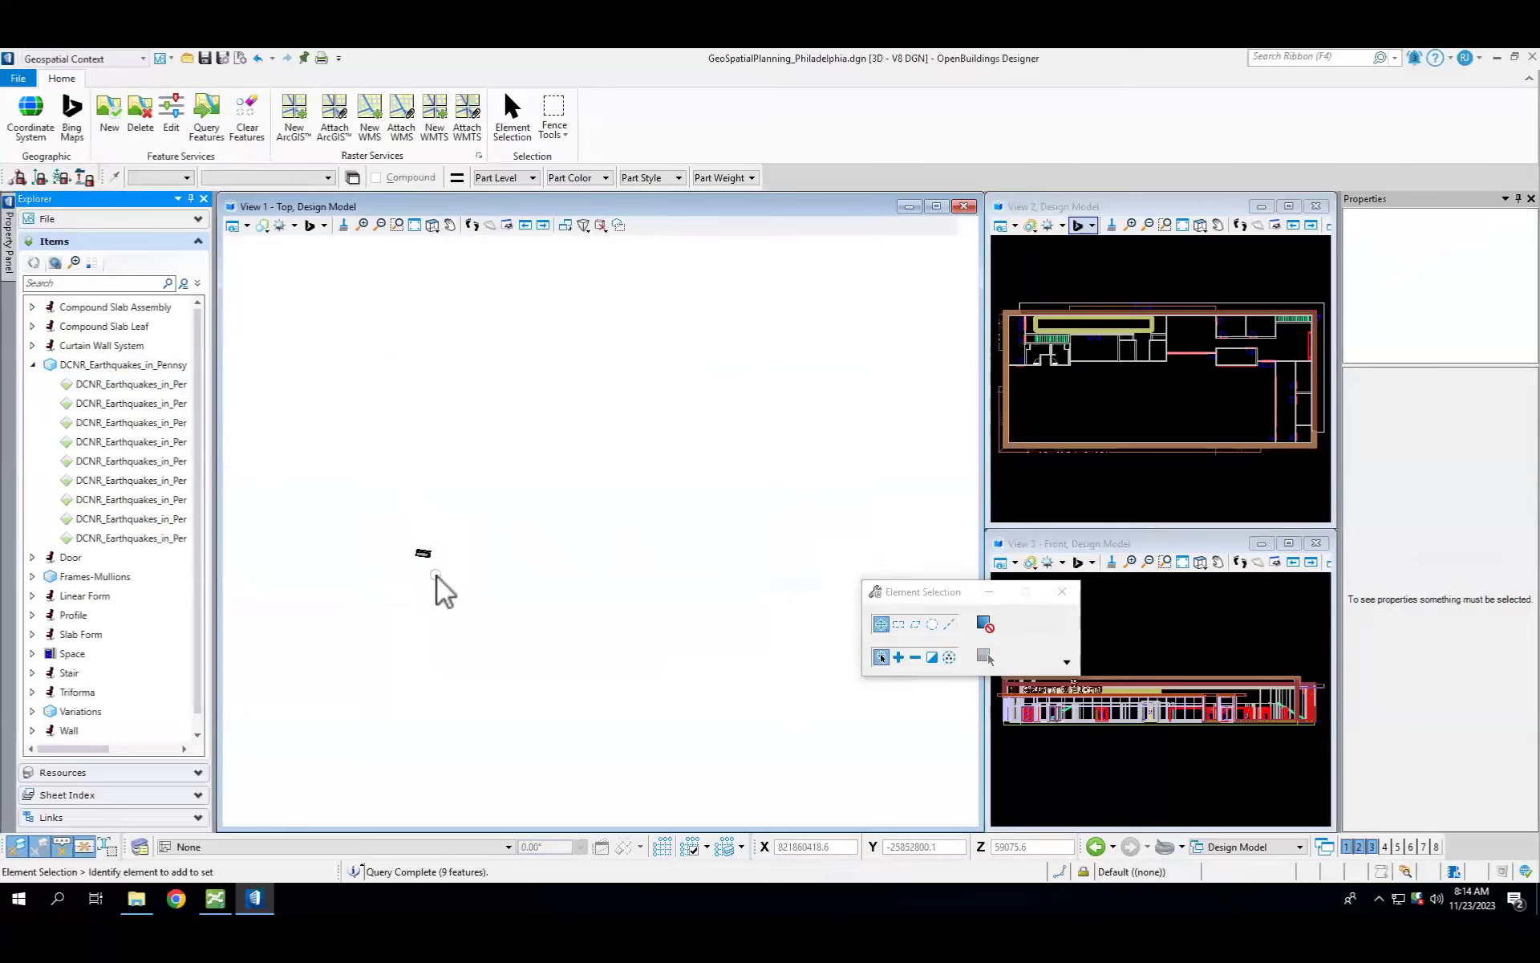
Step: Attach the raster service PA_Hurricanes.xamis to view 1 only, with its display plane set to Foreground
left_click(409, 305)
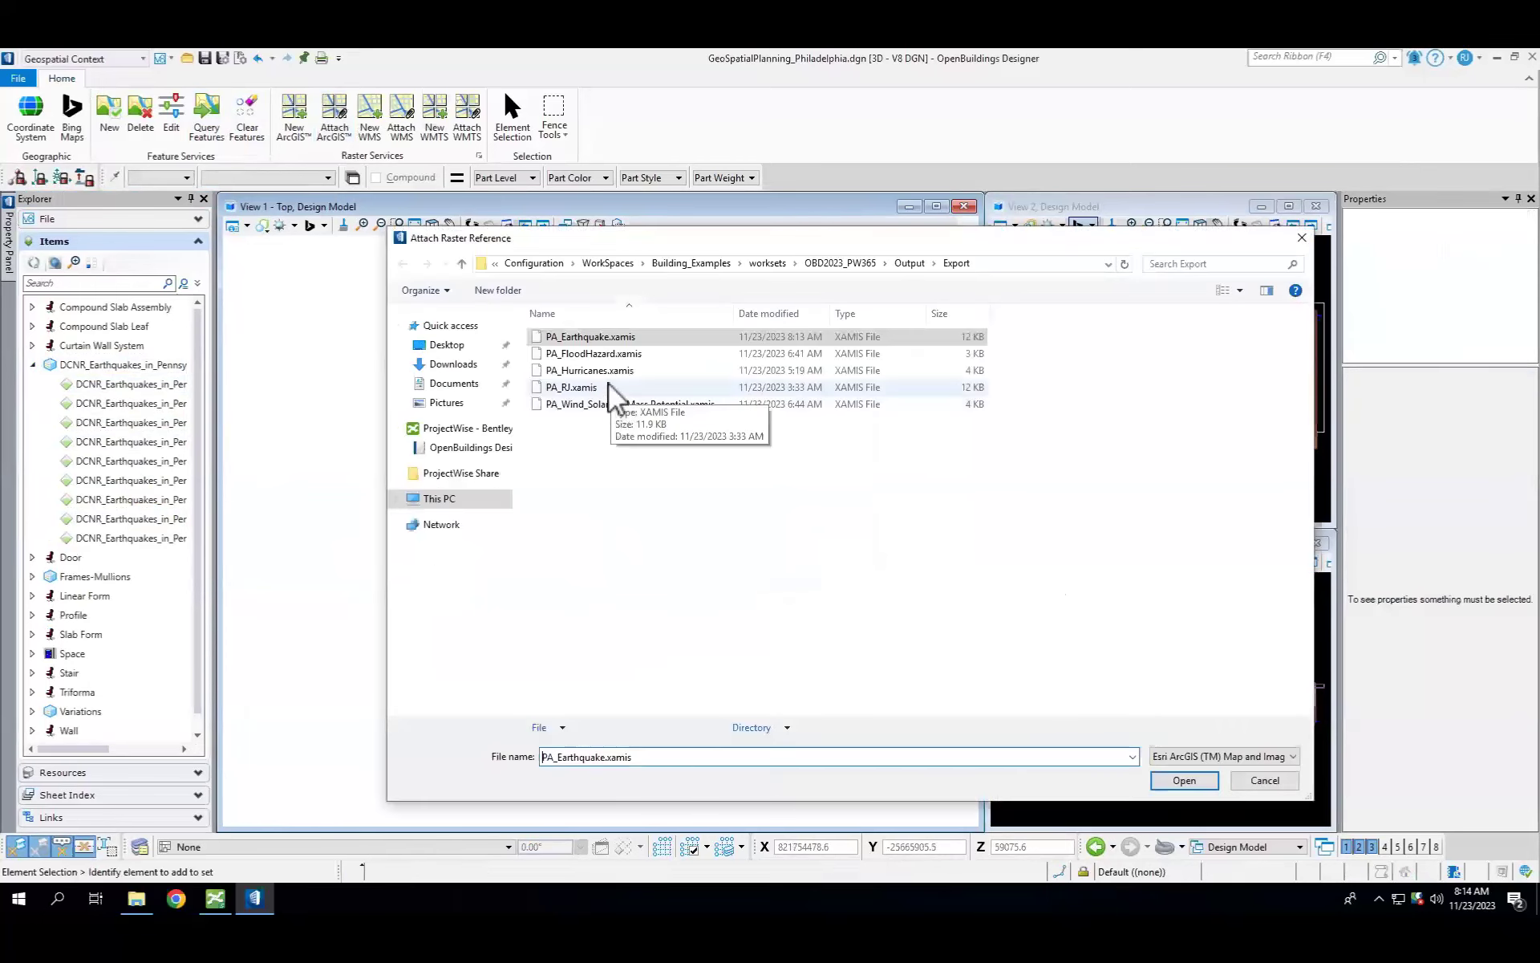
left_click(602, 373)
left_click(1183, 780)
left_click(1088, 557)
left_click(1103, 559)
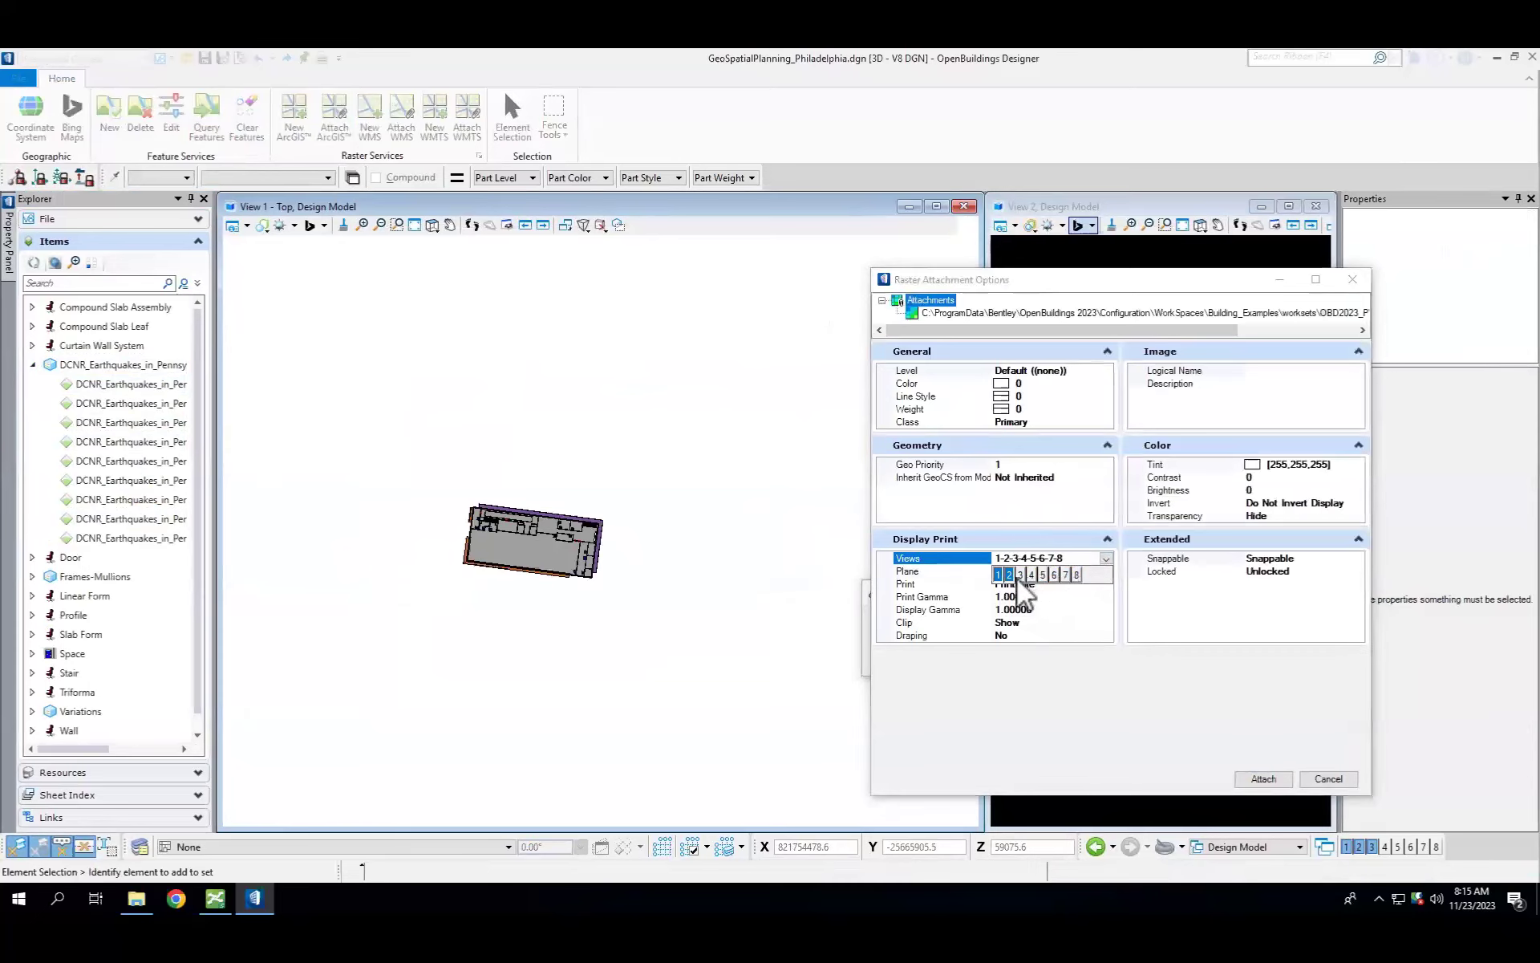
left_click(1069, 676)
left_click(1061, 573)
left_click(1105, 572)
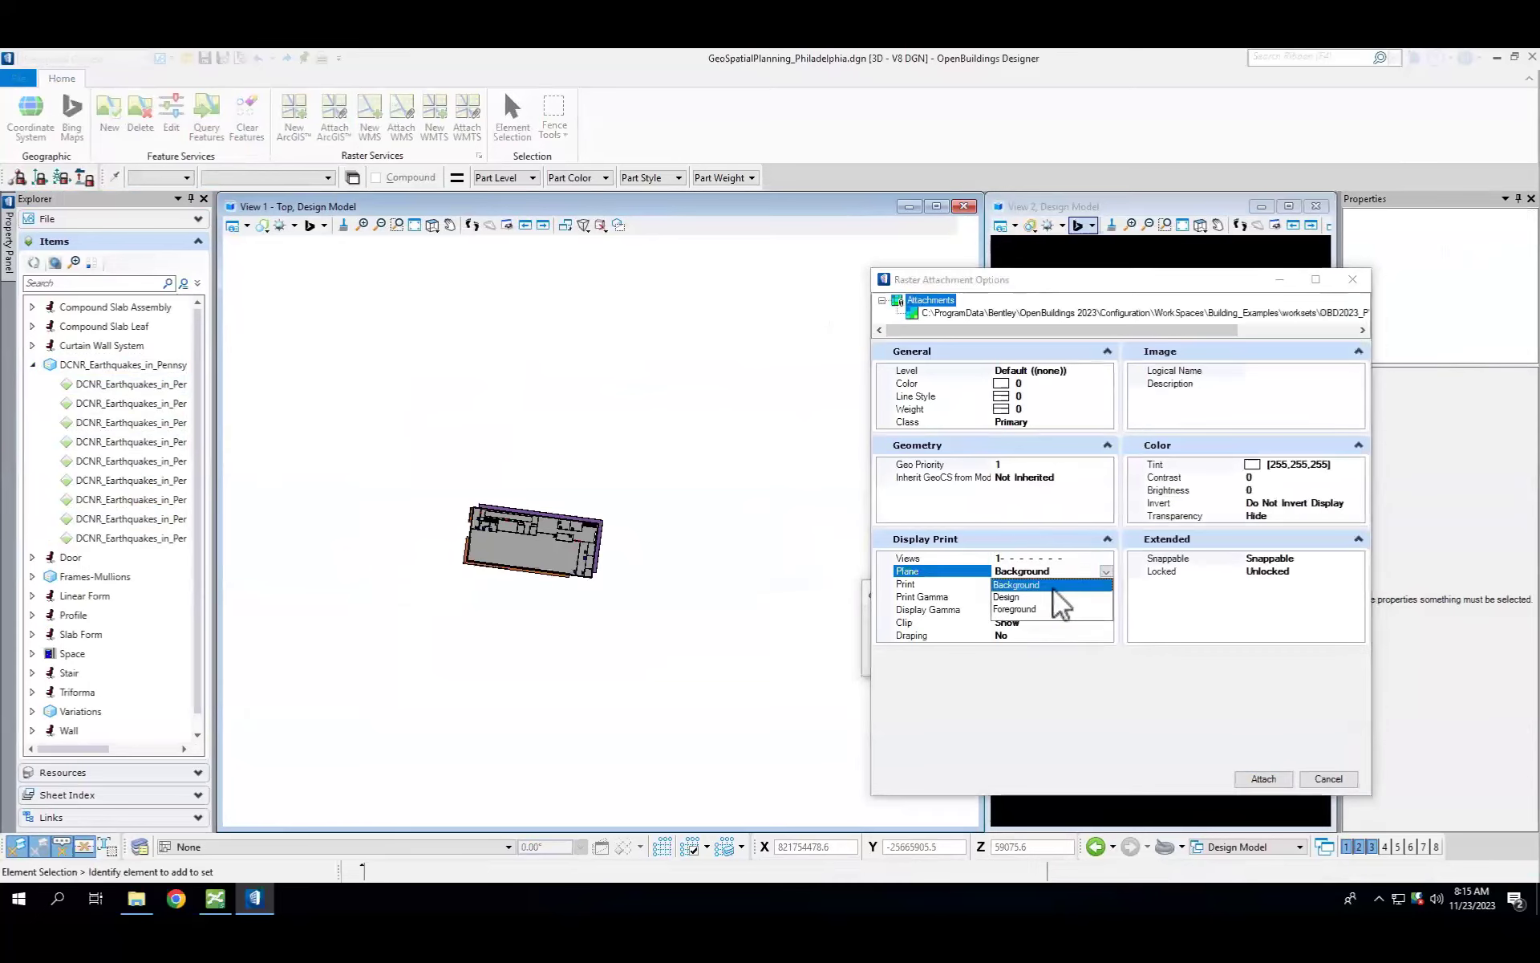
left_click(1018, 613)
left_click(1258, 780)
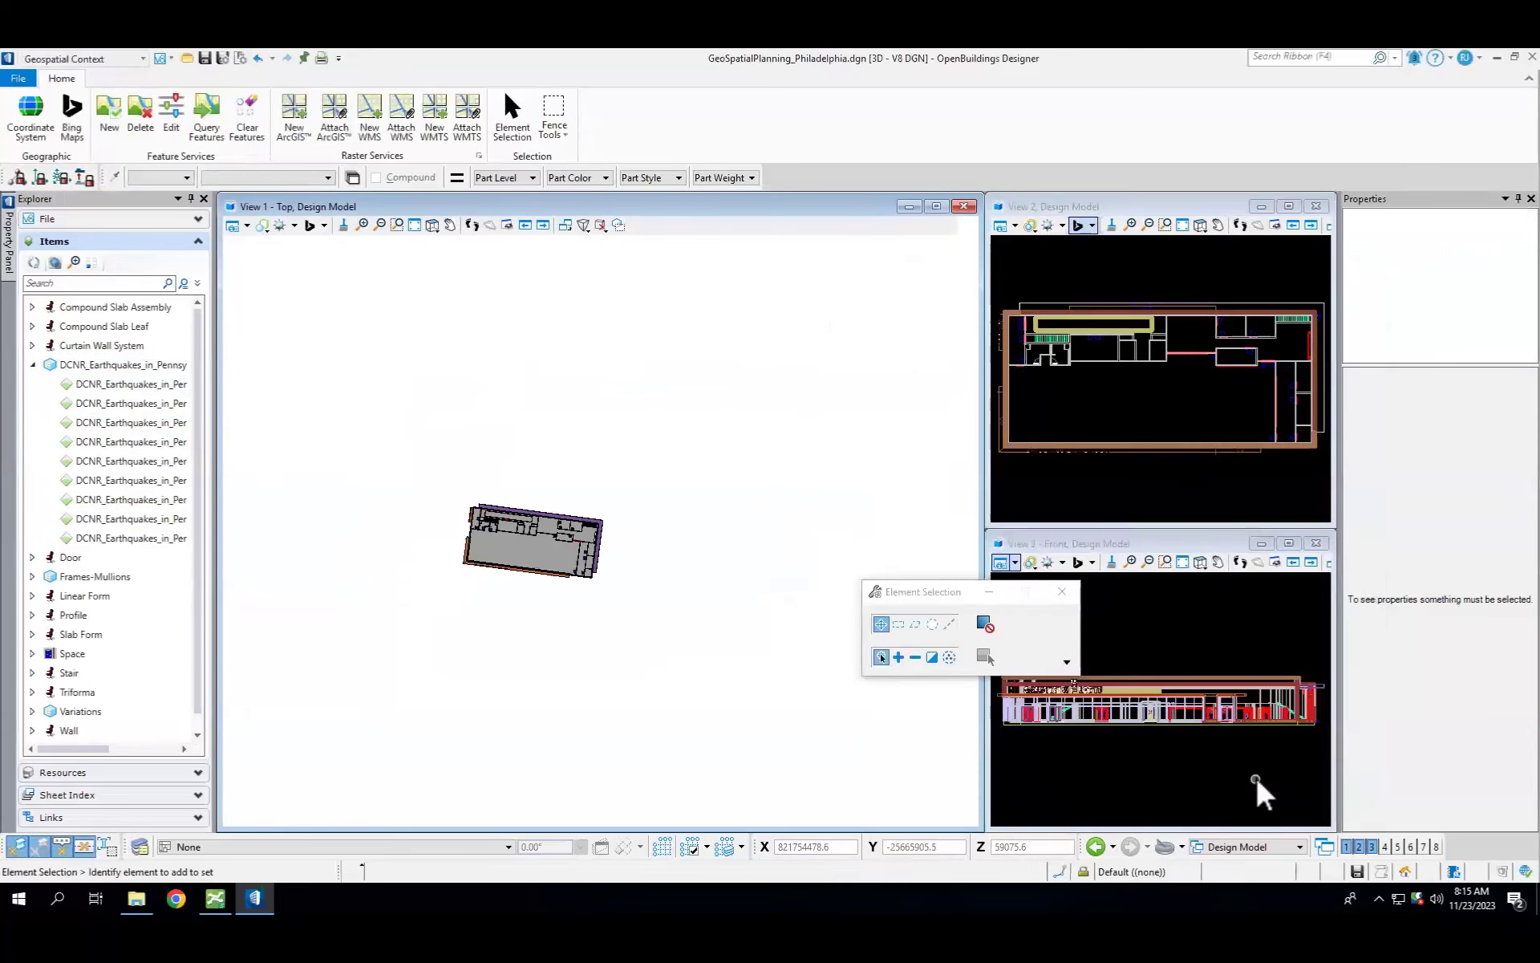
Step: Create the feature service connection pasda_NationalWeatherService from the copied server URL
scroll(626, 618, "down", 2)
scroll(433, 598, "down", 3)
scroll(430, 598, "down", 4)
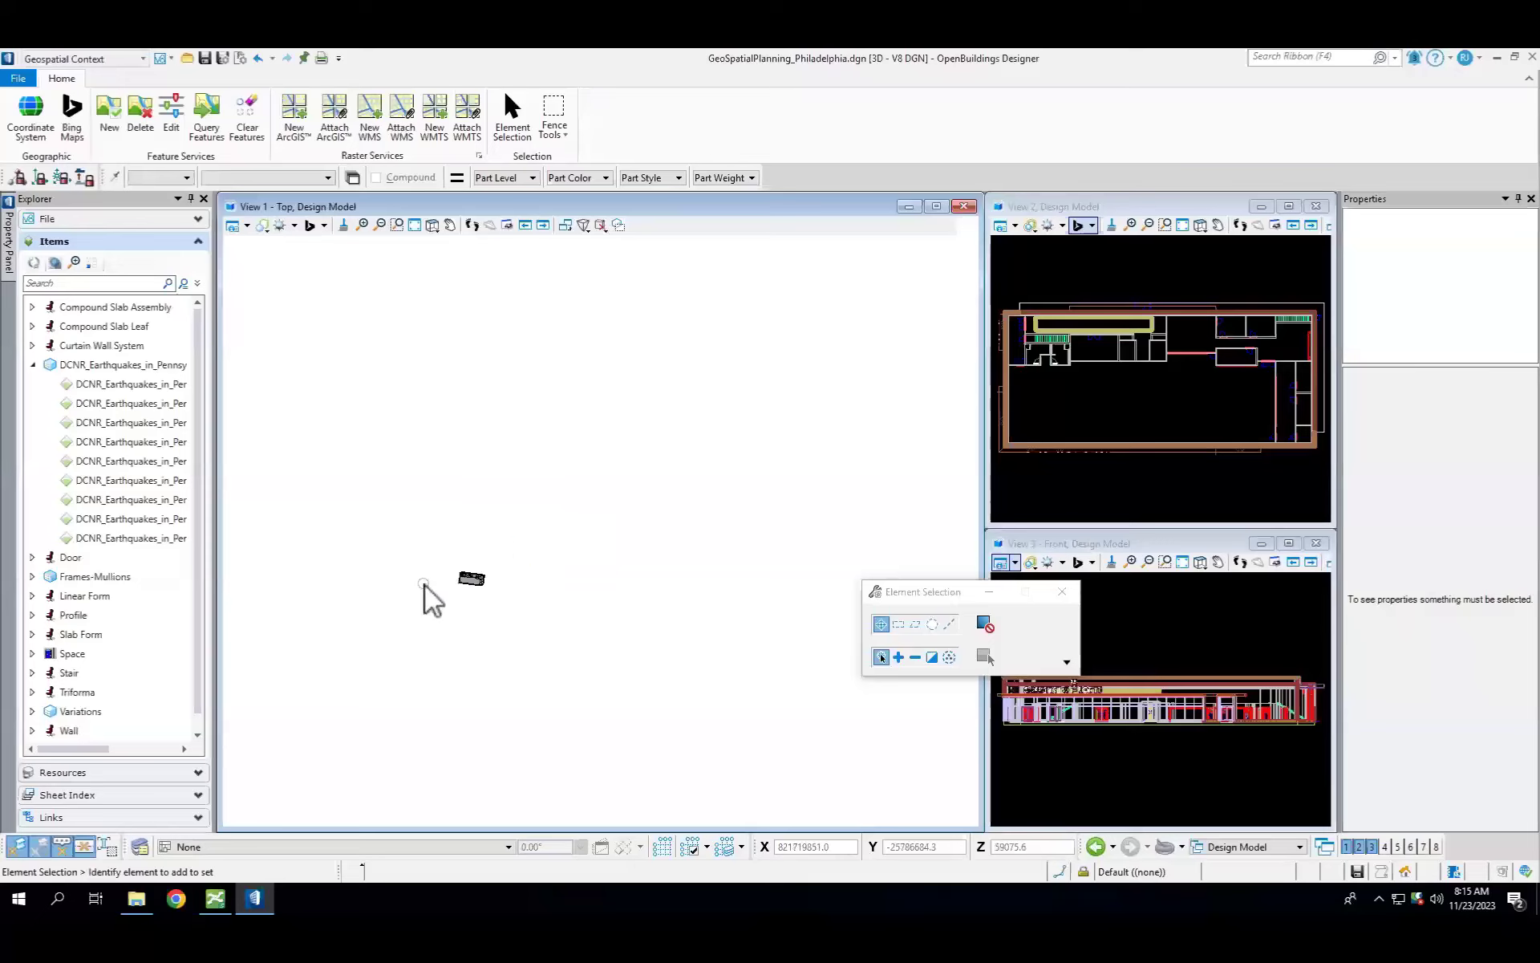
left_click(111, 119)
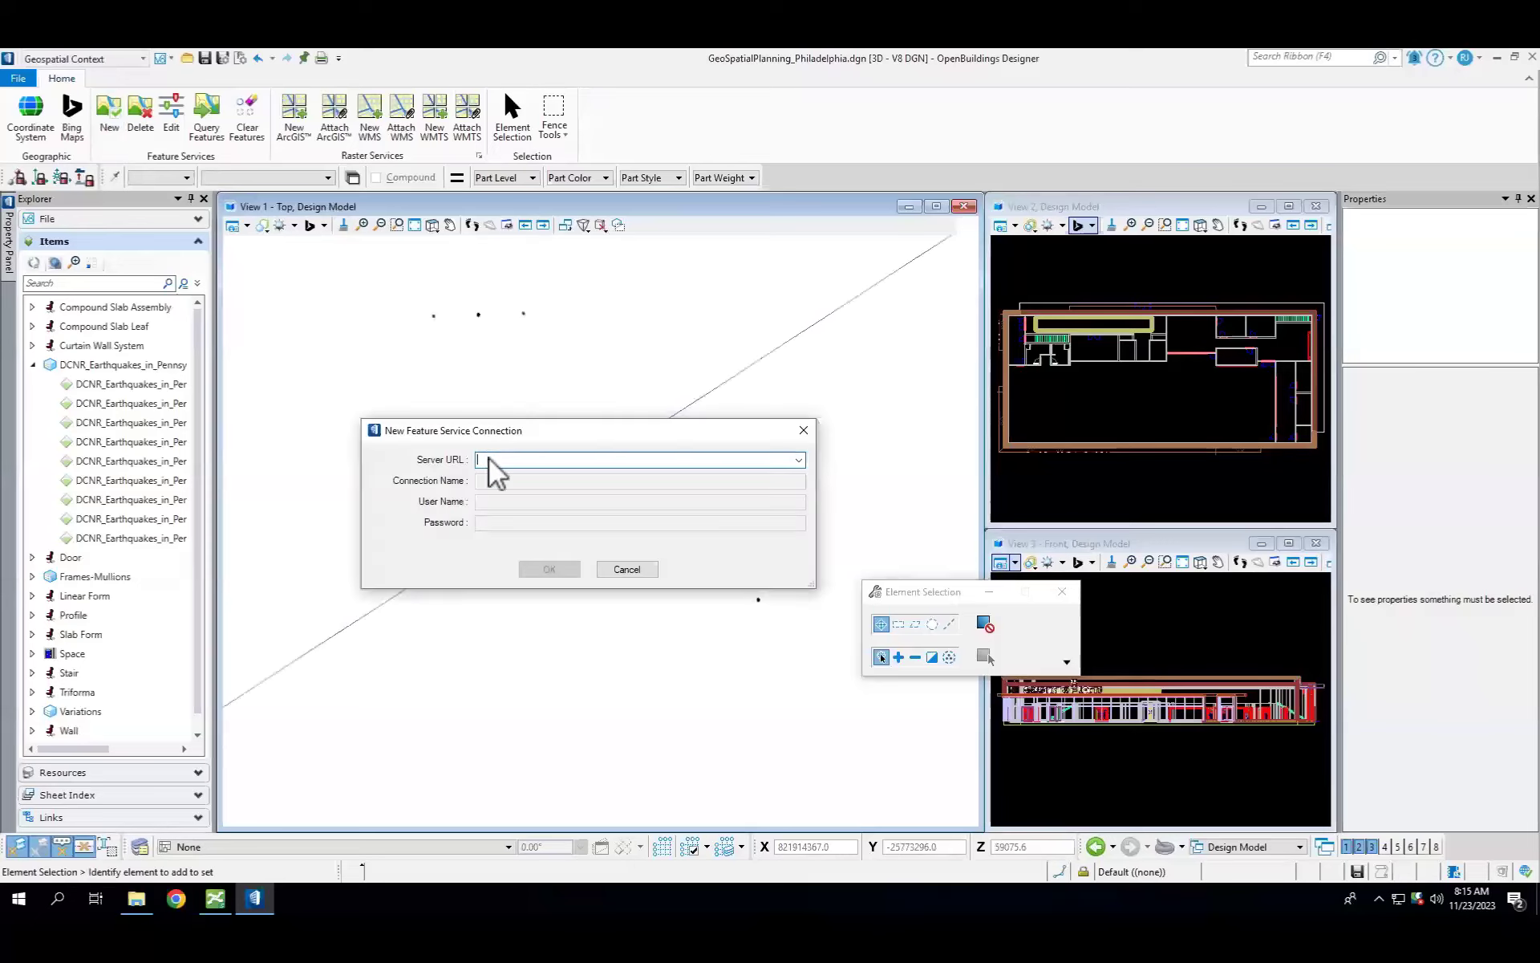
right_click(488, 457)
left_click(533, 530)
left_click(526, 483)
left_click(527, 502)
left_click(549, 569)
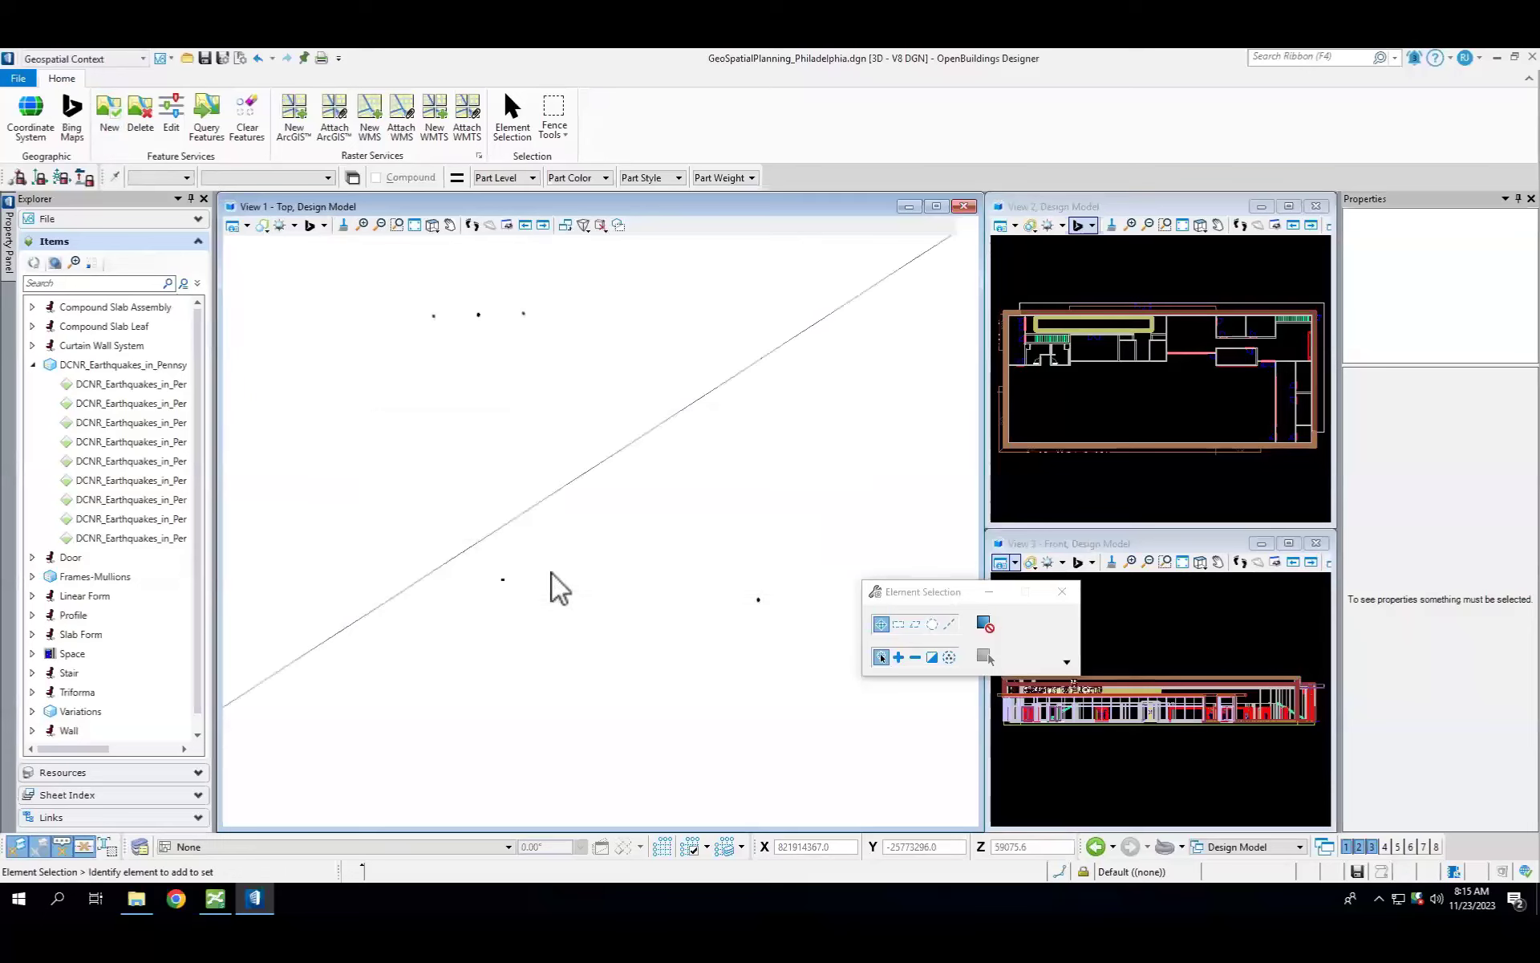
Step: Connect only the Hurricanes Major 1851 2004 Map feature, leaving out Tornados Mid Atlantic Map and Tornados PA Map
left_click(528, 301)
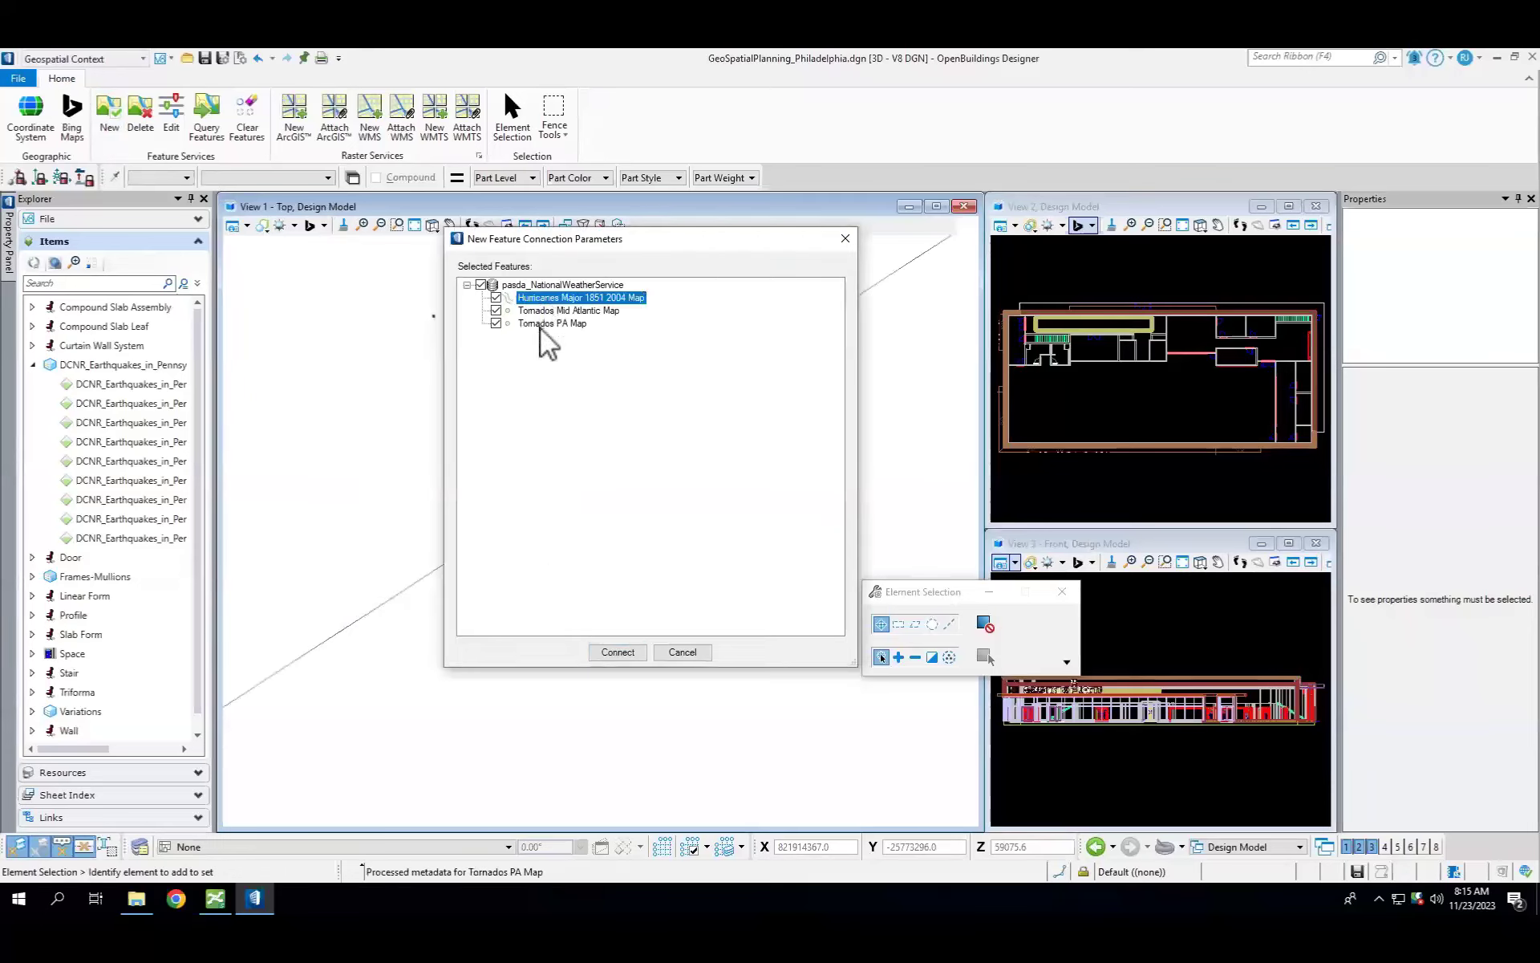
left_click(495, 311)
left_click(552, 324)
left_click(618, 651)
Step: Query the hurricane features for the active view, collapse the earthquake item group and expand the Hurricanes Major 1851 2004 Map group
left_click(209, 124)
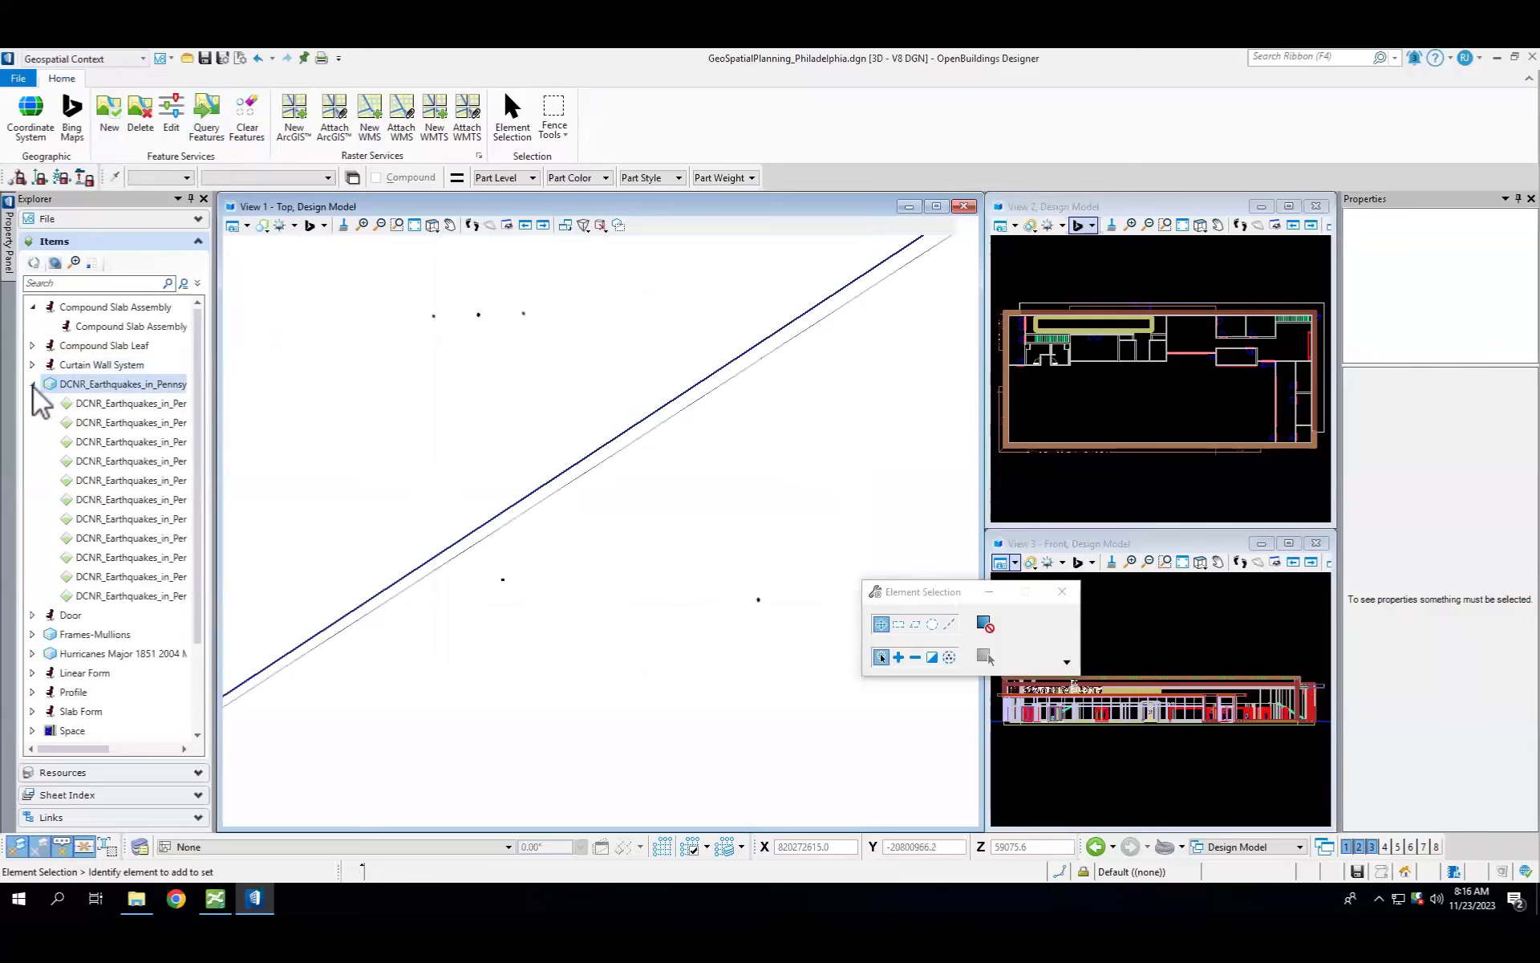
left_click(33, 385)
left_click(32, 441)
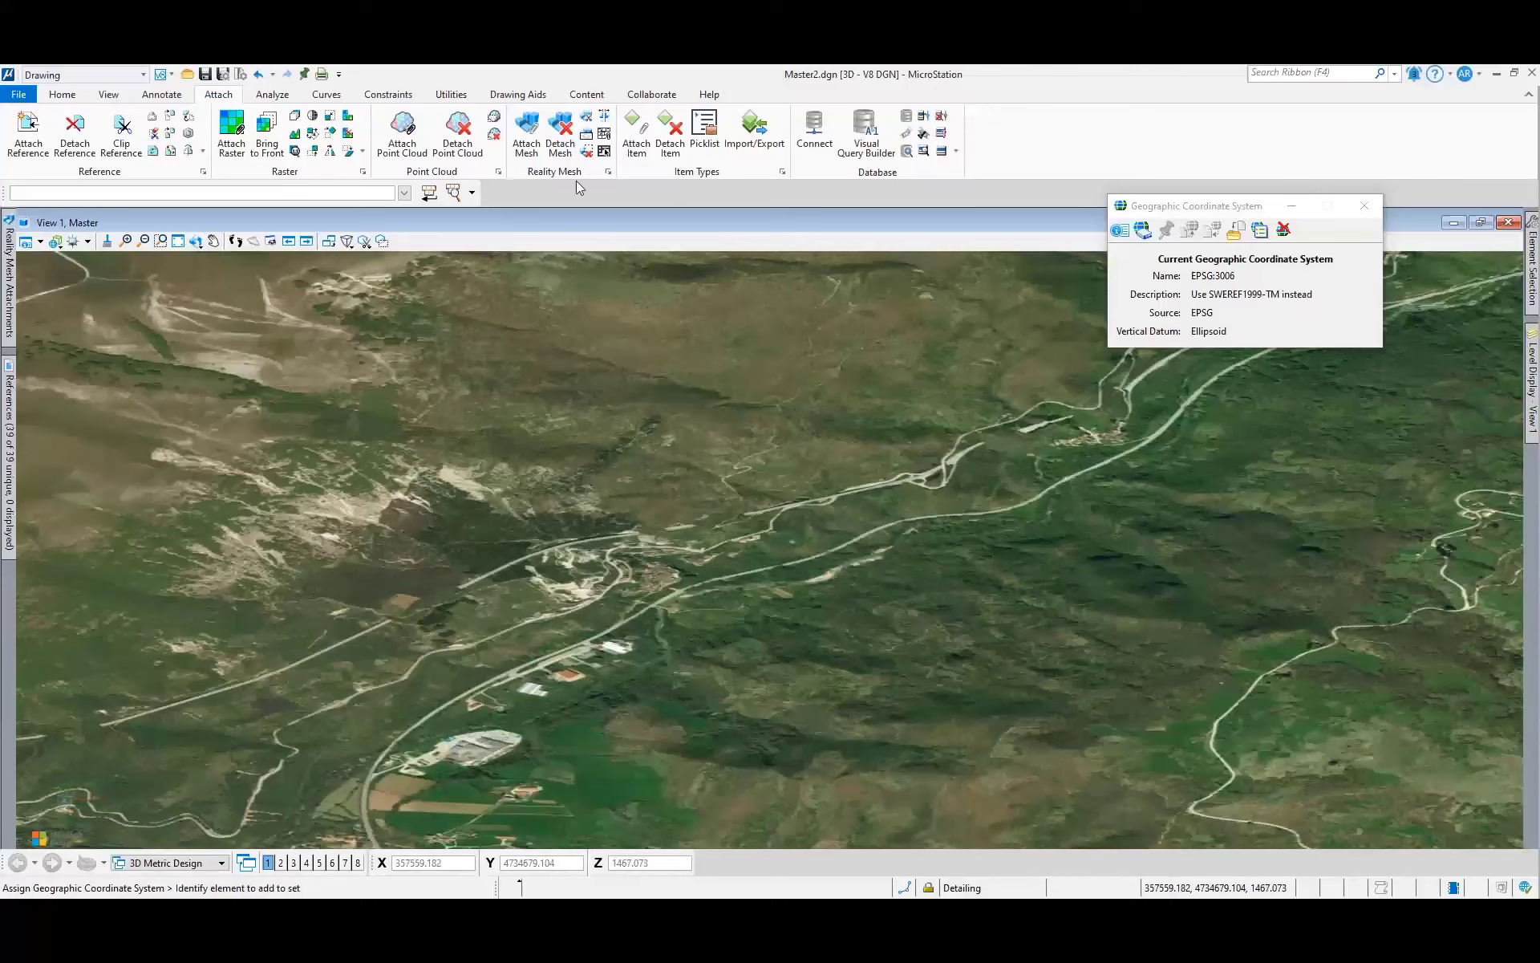
Step: In MicroStation, turn on the level of the Full_Pescara_Mesh reality mesh in Master2.dgn so it displays over the Bing terrain
left_click(608, 172)
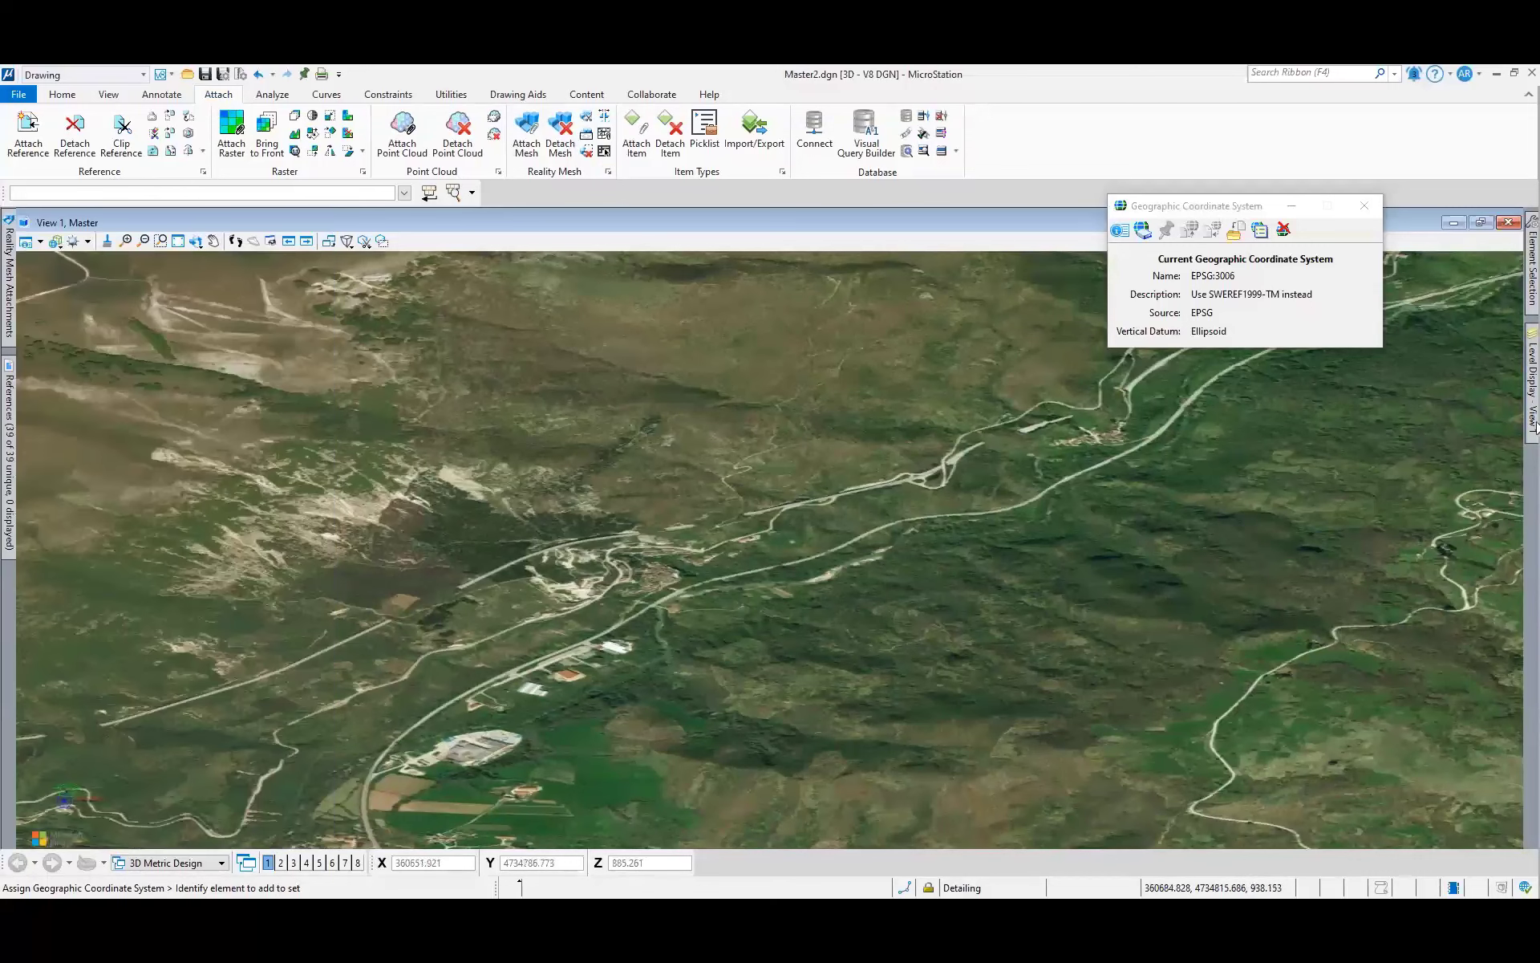
mouse_move(1534, 425)
left_click(1293, 373)
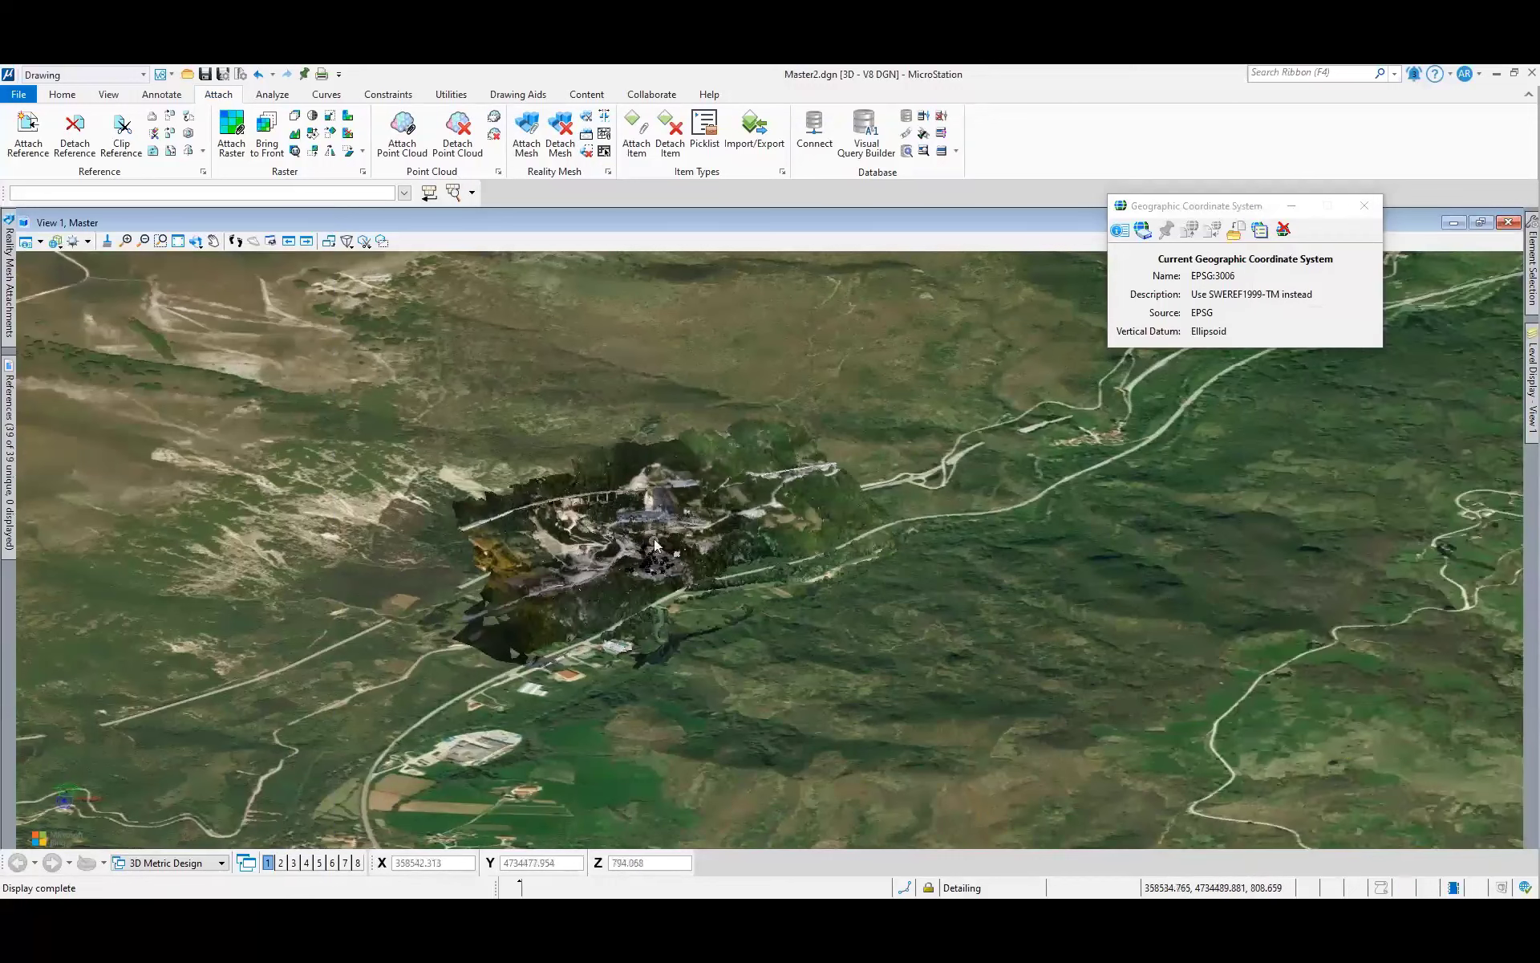
Step: Turn on the display of the Landscape_Pescara1.dgn reference and its nested references over the reality mesh, then clear its selection
scroll(654, 533, "up", 2)
scroll(658, 541, "up", 2)
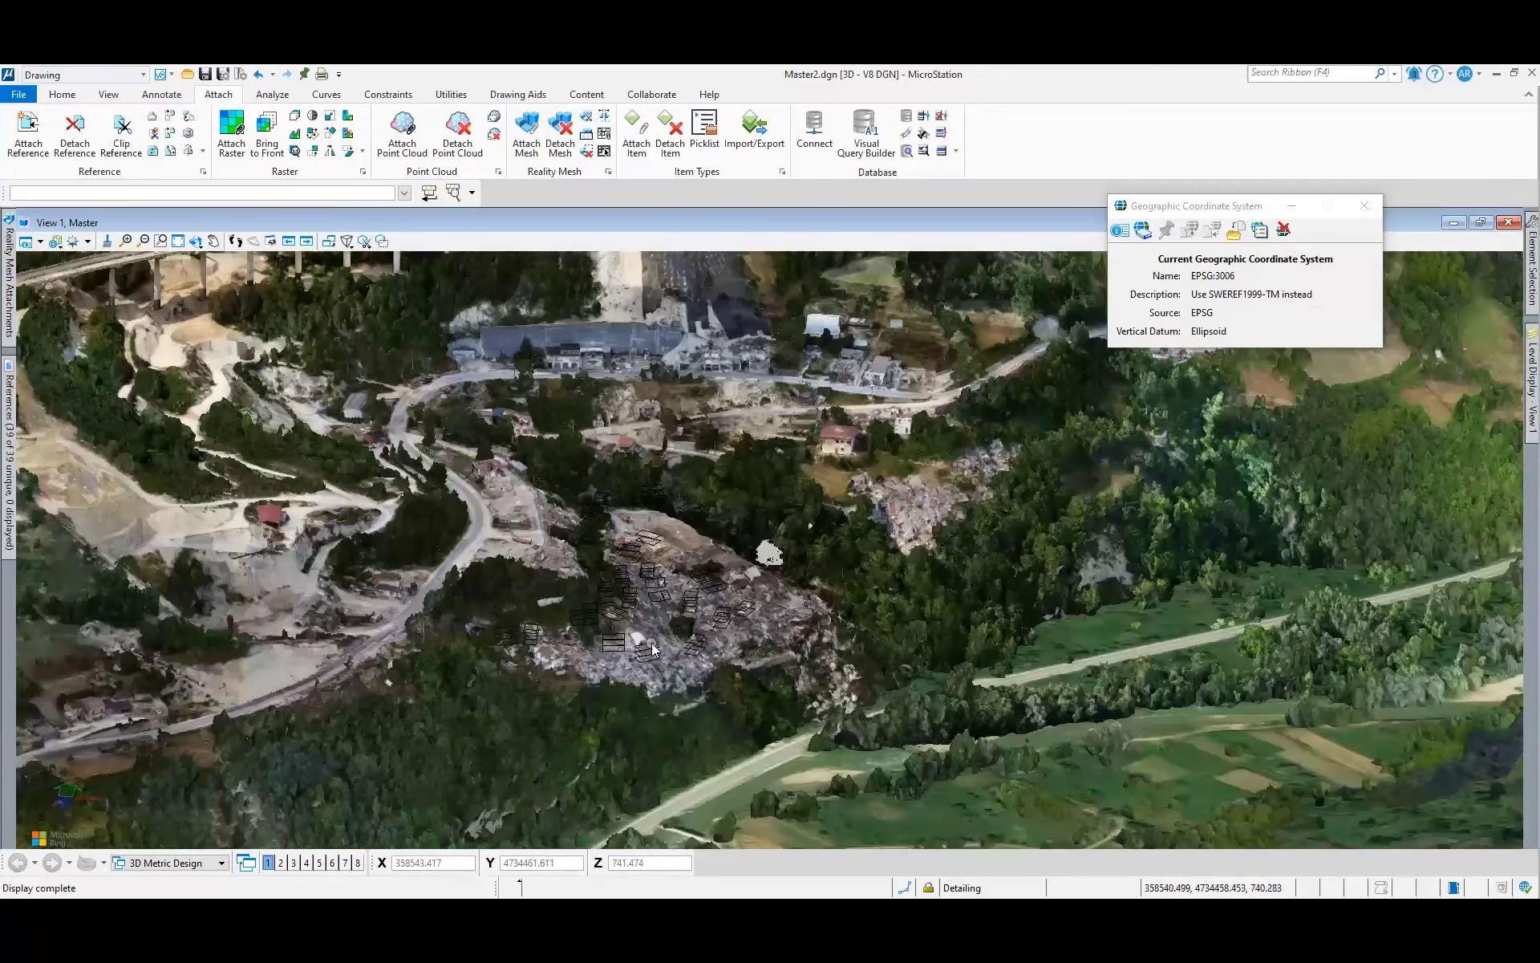
scroll(654, 650, "up", 2)
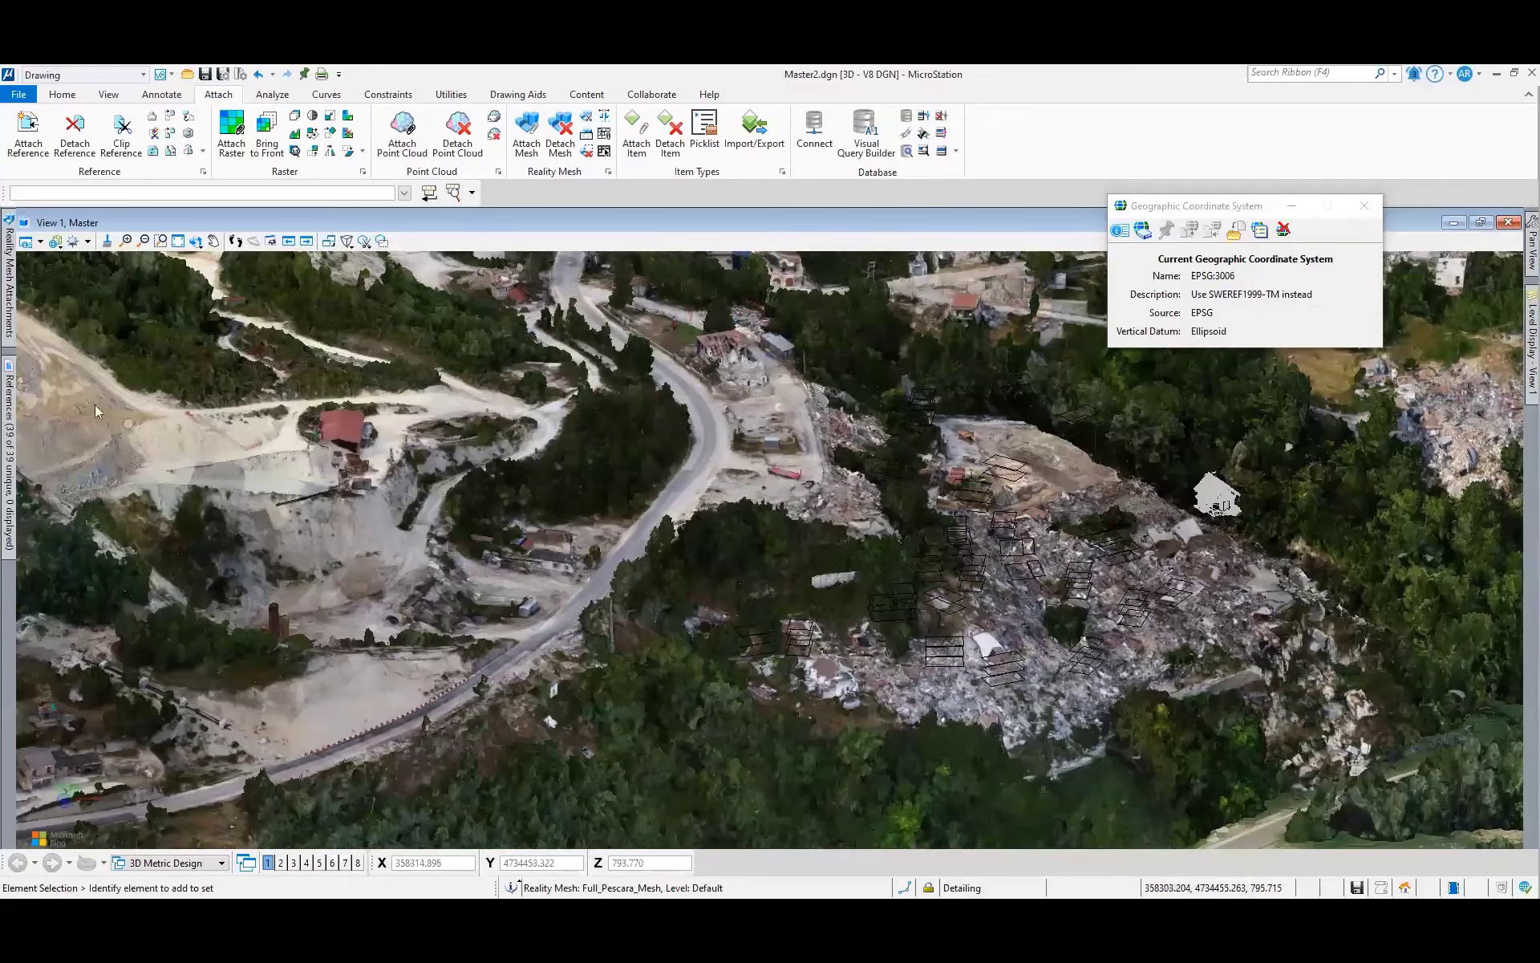
left_click(9, 423)
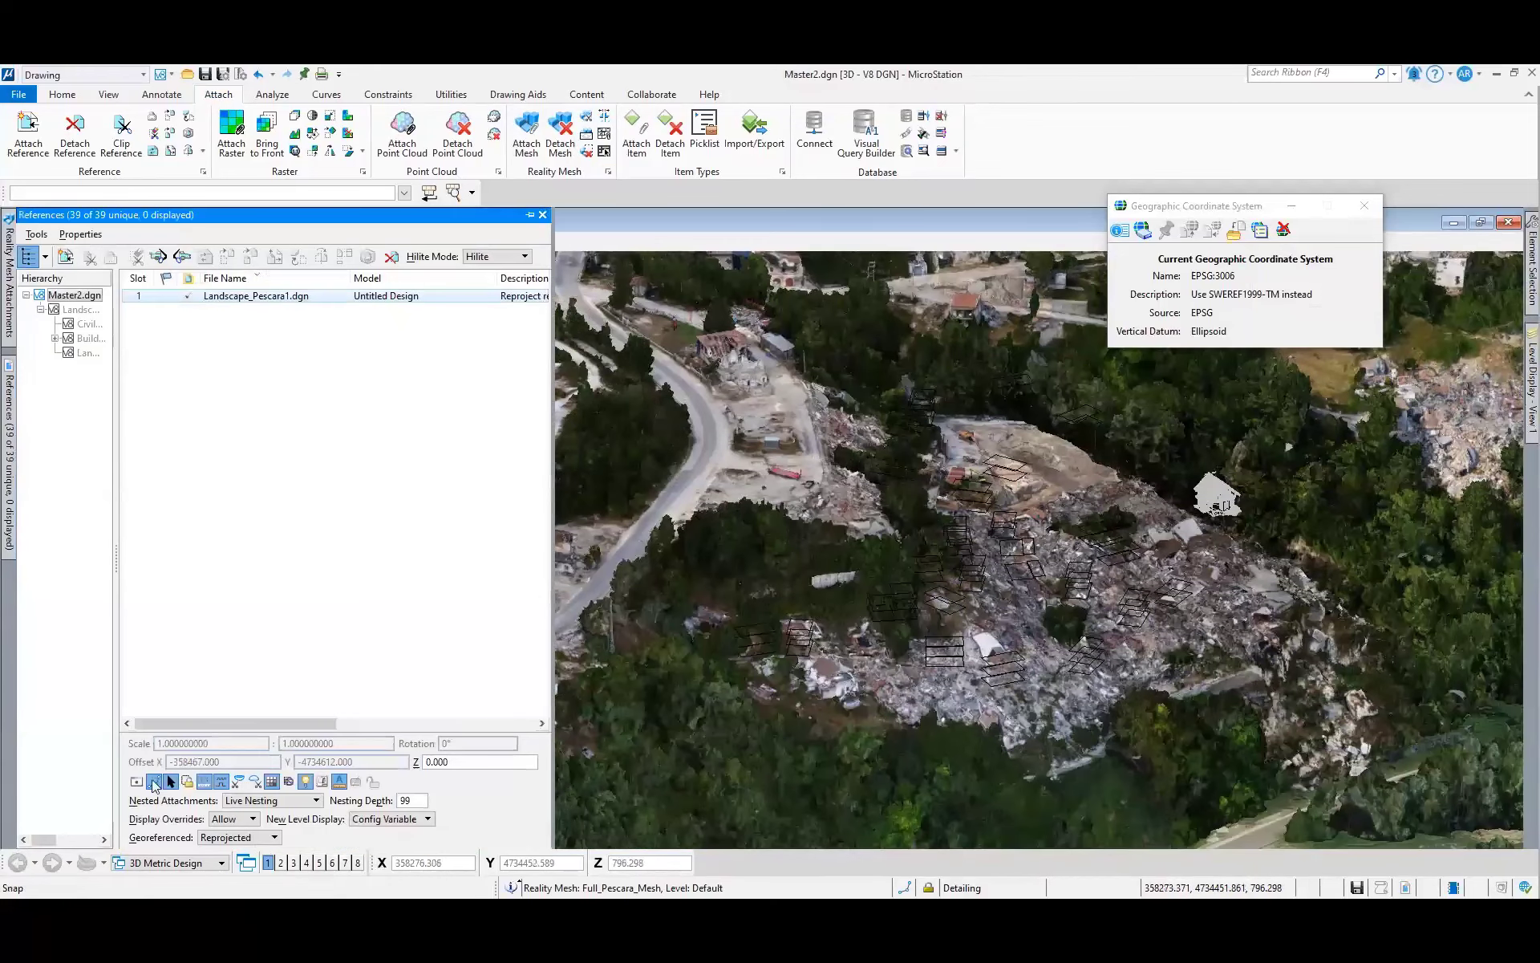
left_click(138, 782)
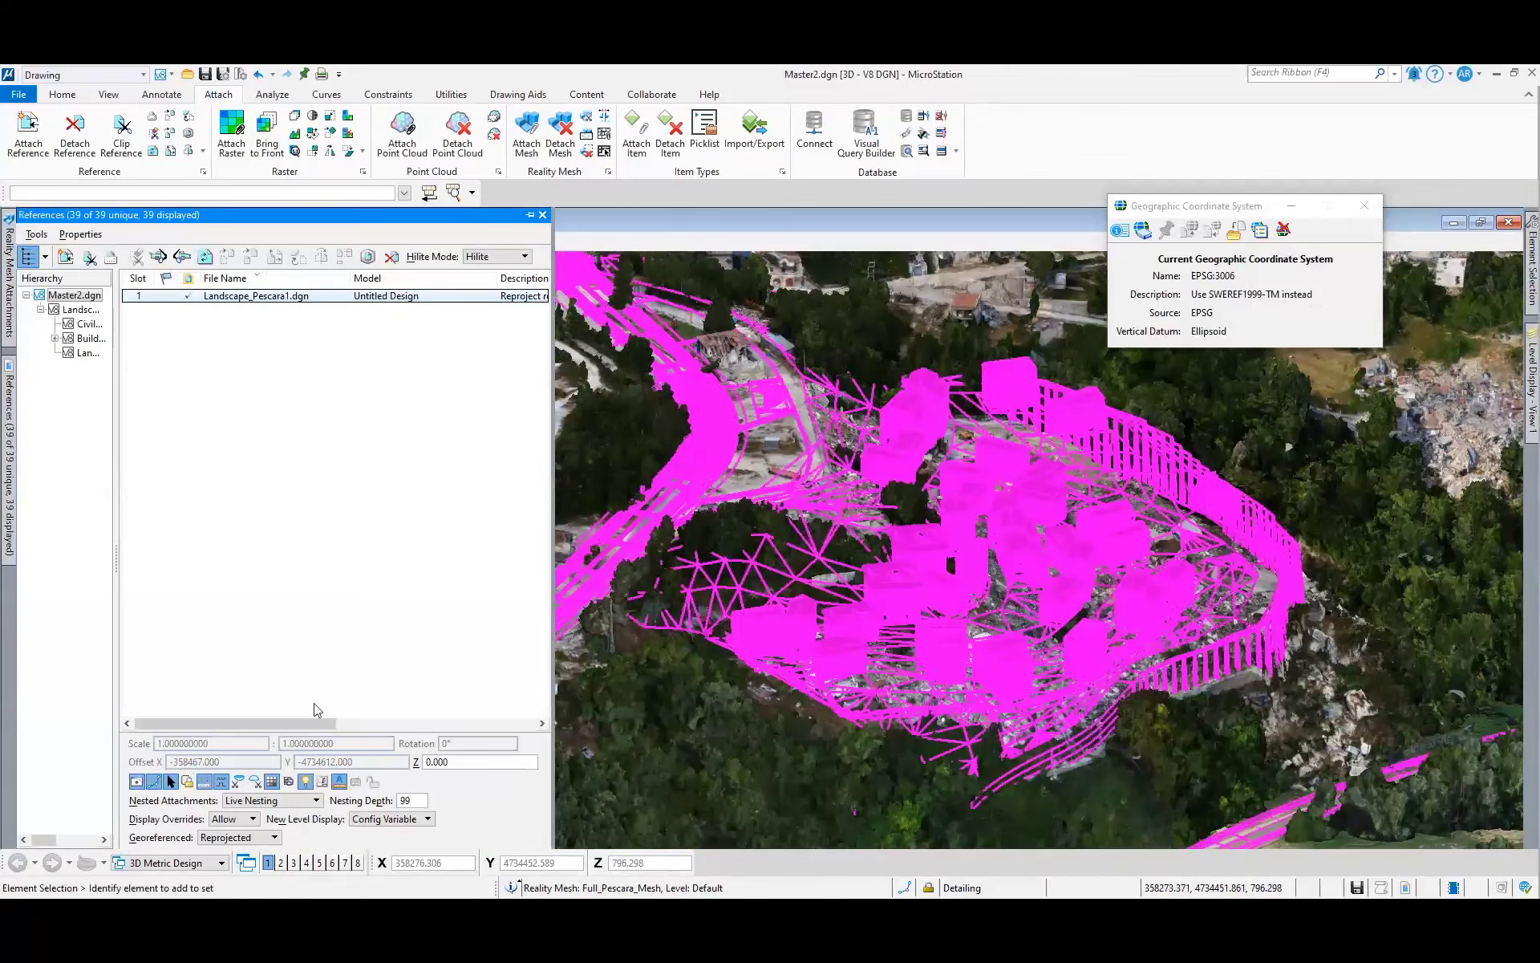
left_click(294, 614)
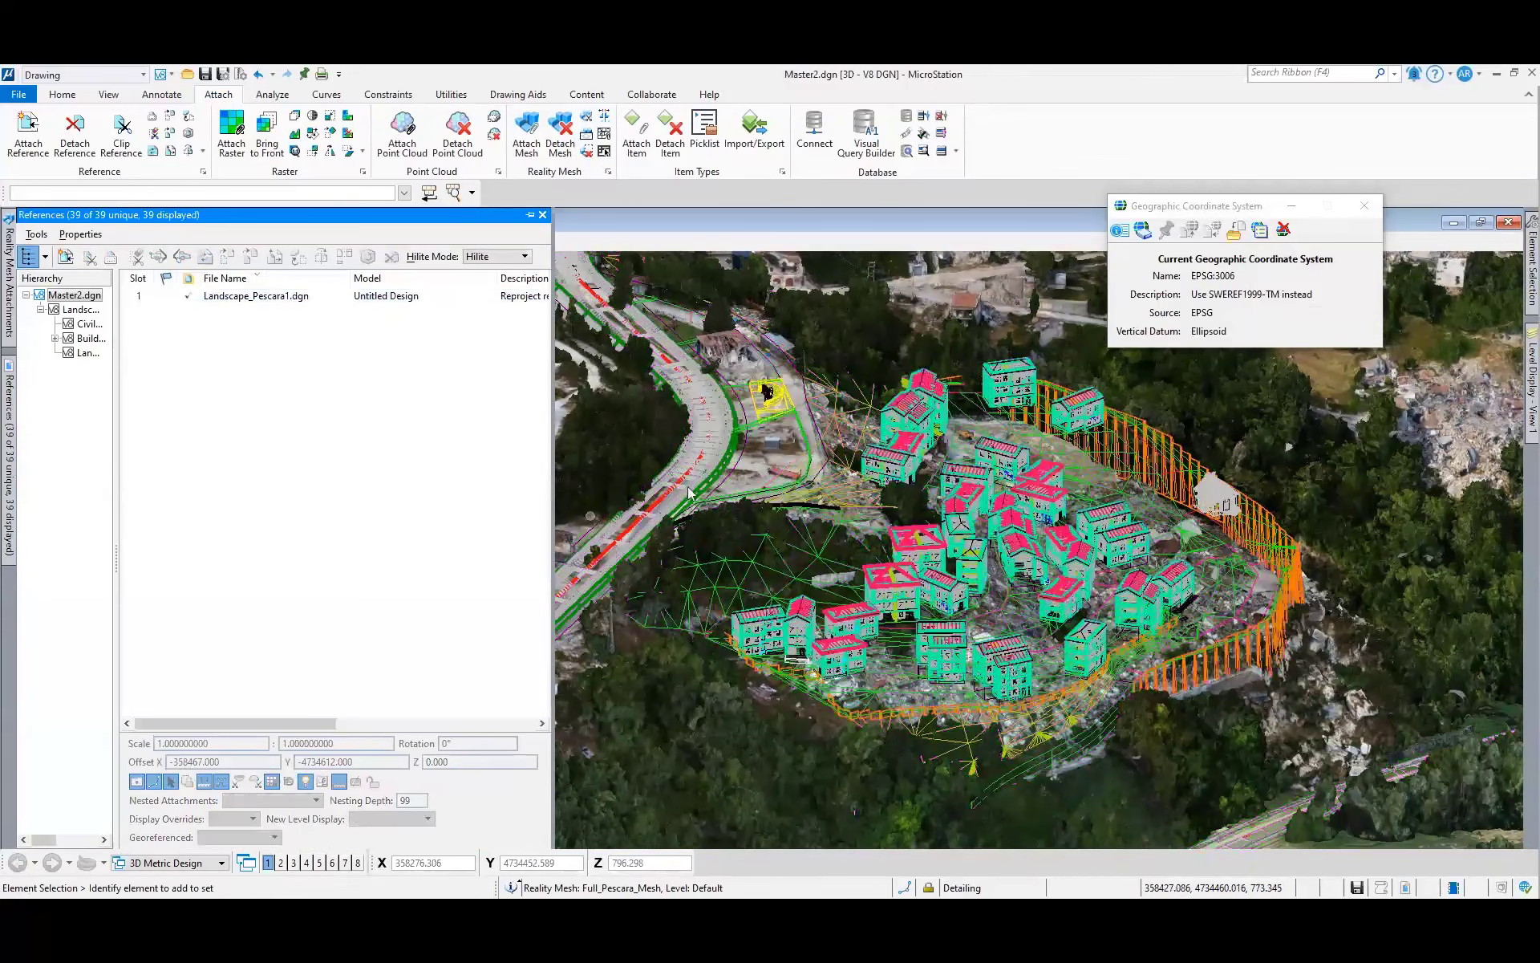
Step: Select a range of the nested NewHomes building references and switch their display off and back on
left_click(84, 339)
left_click_drag(138, 296, 138, 636)
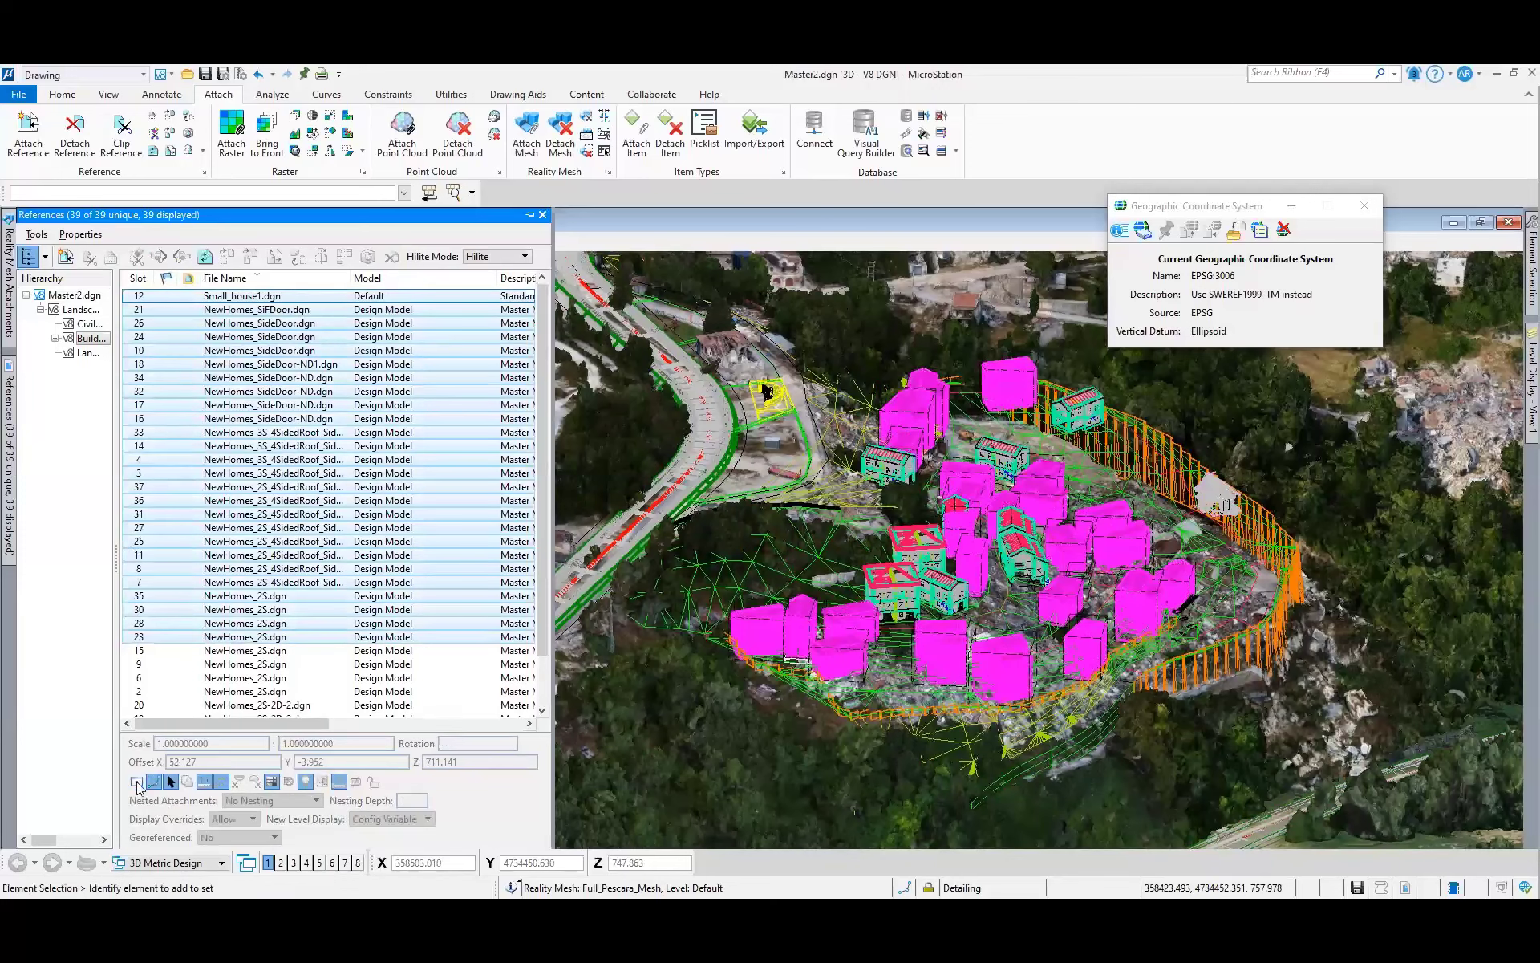
left_click(137, 783)
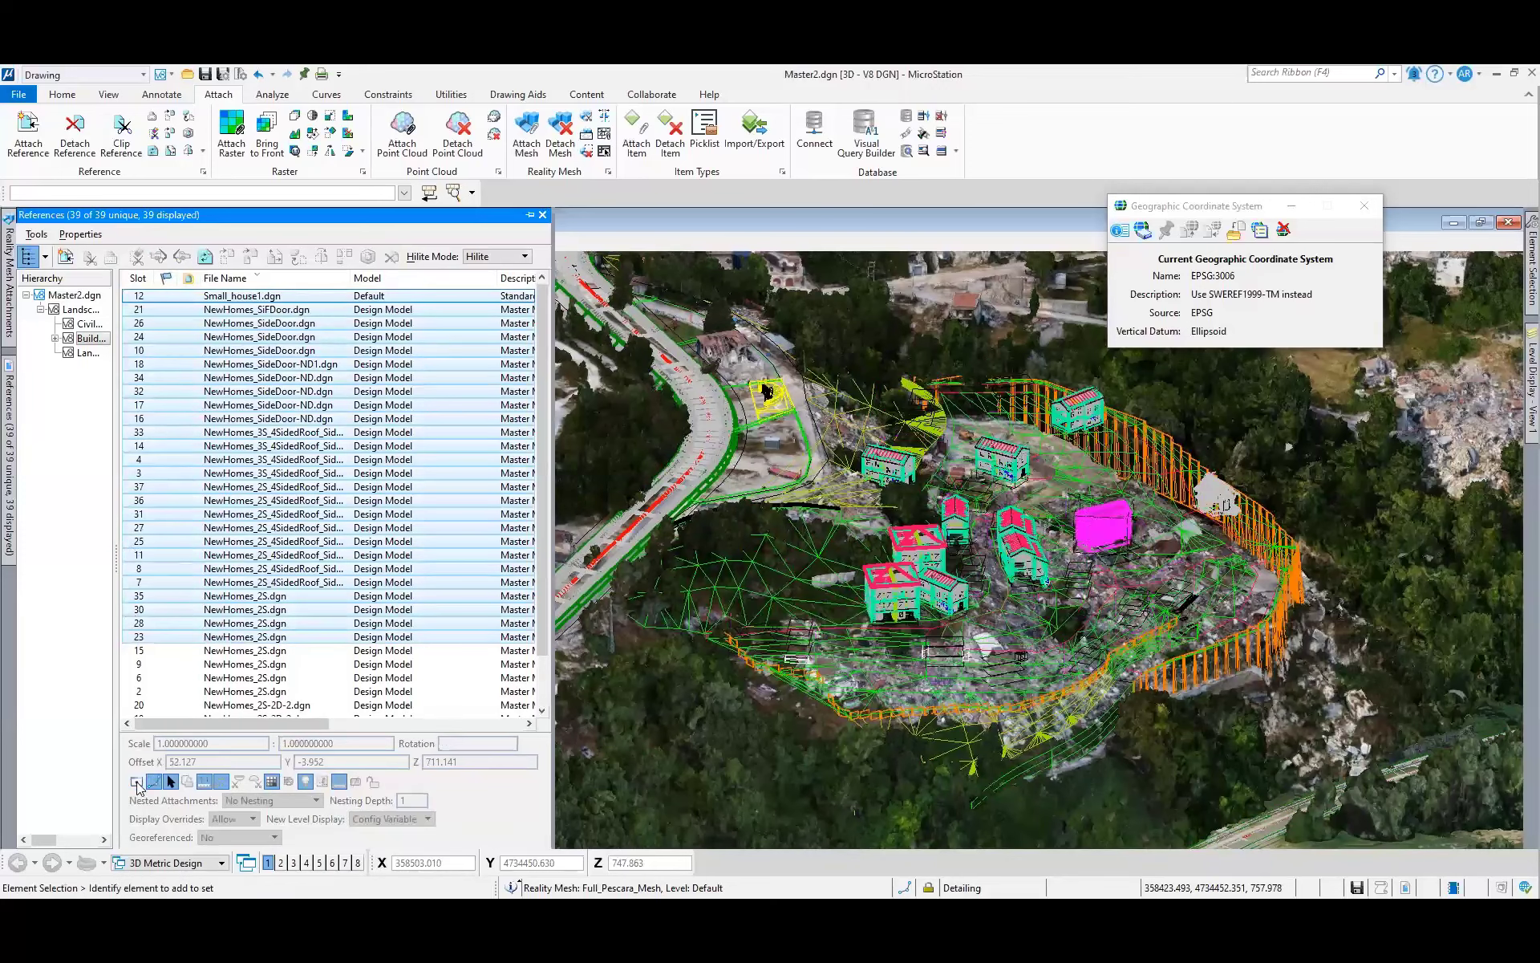
left_click(137, 783)
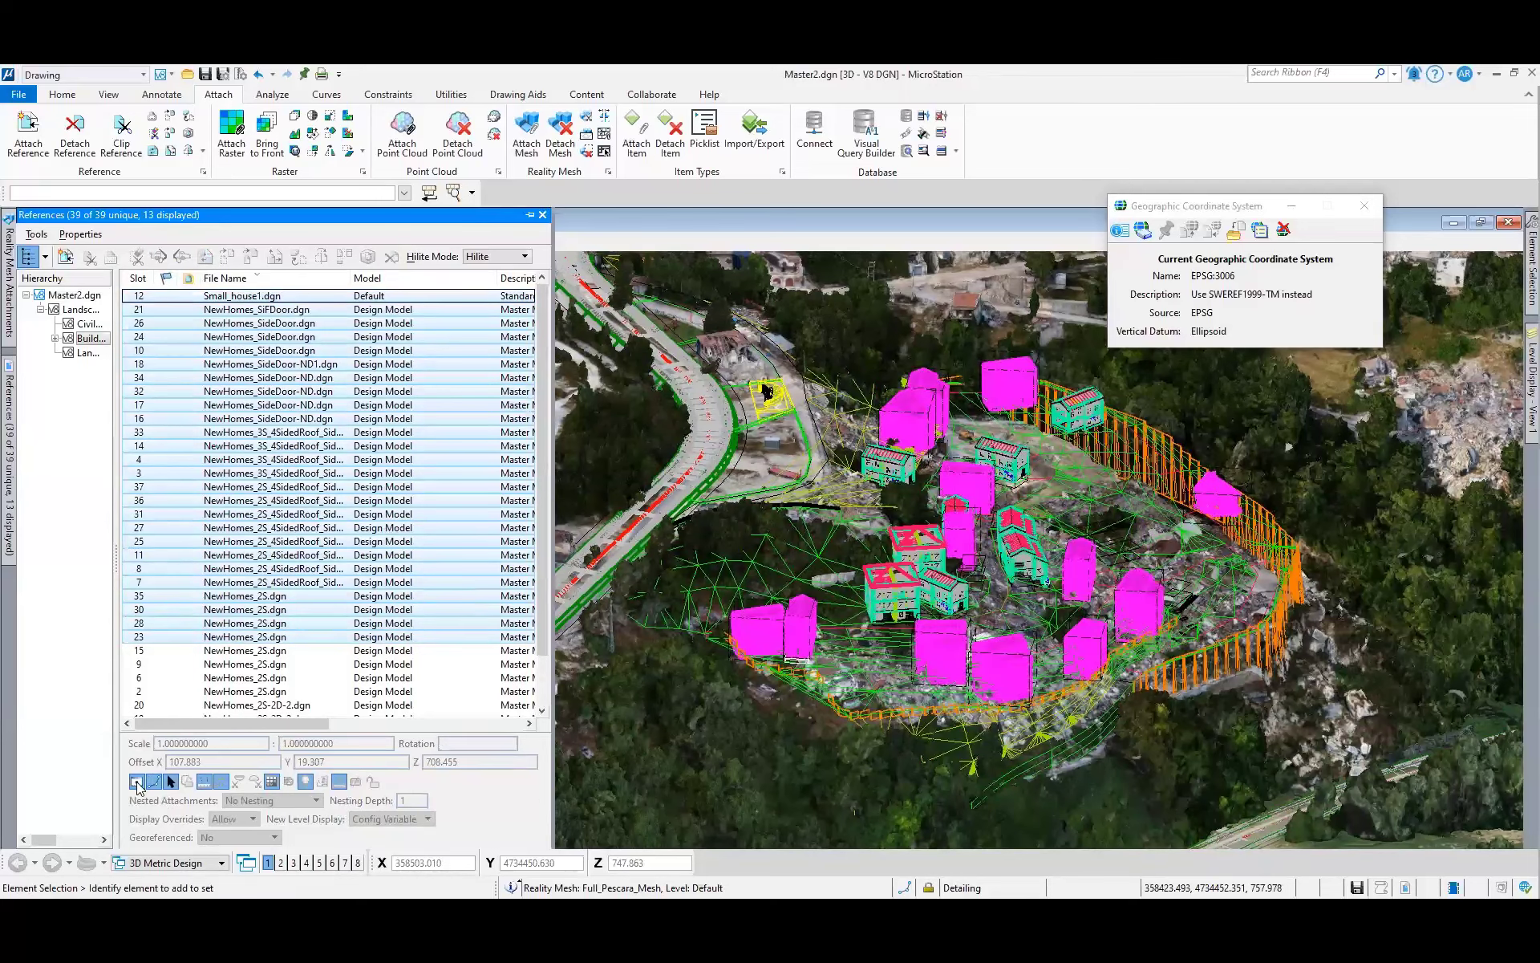
scroll(135, 710, "down", 2)
left_click(132, 709)
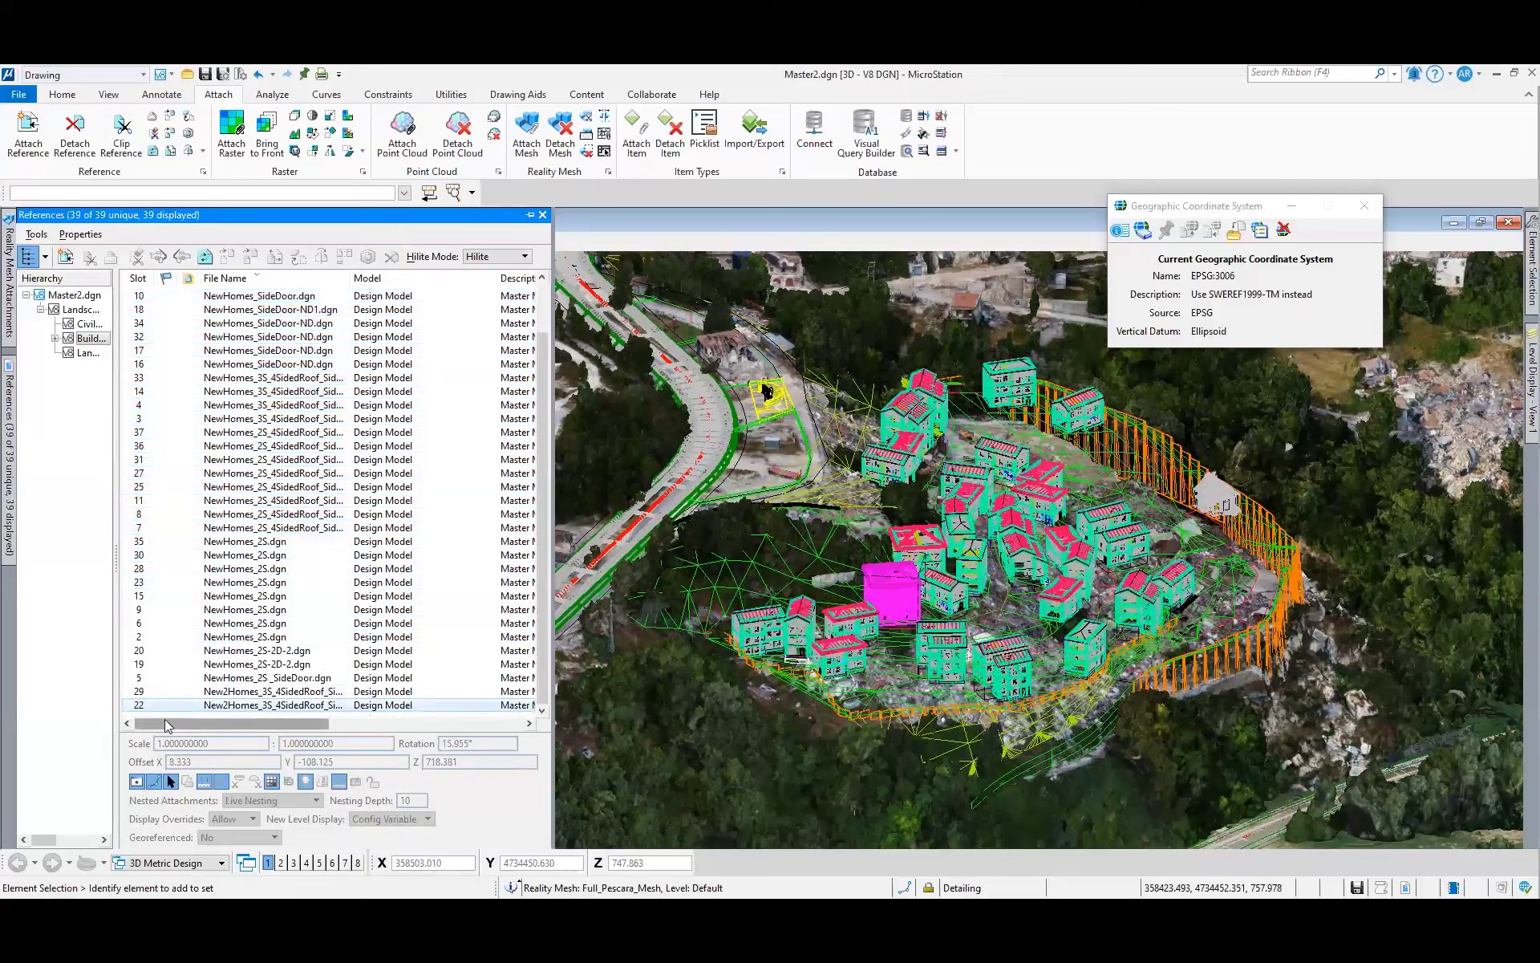
left_click(166, 718)
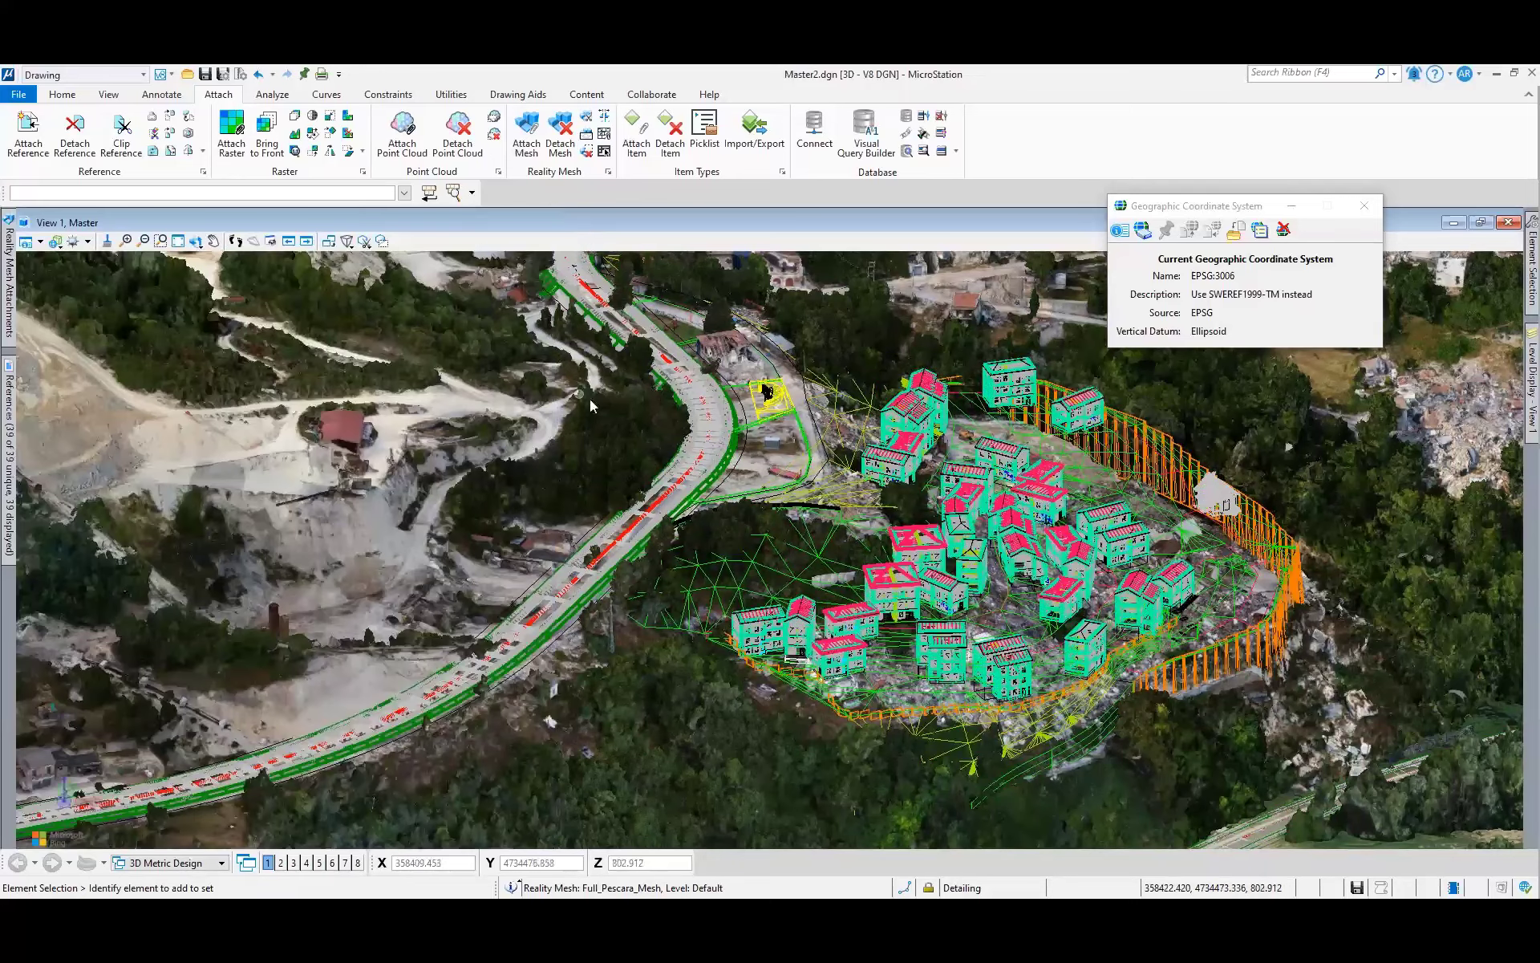
scroll(596, 409, "down", 3)
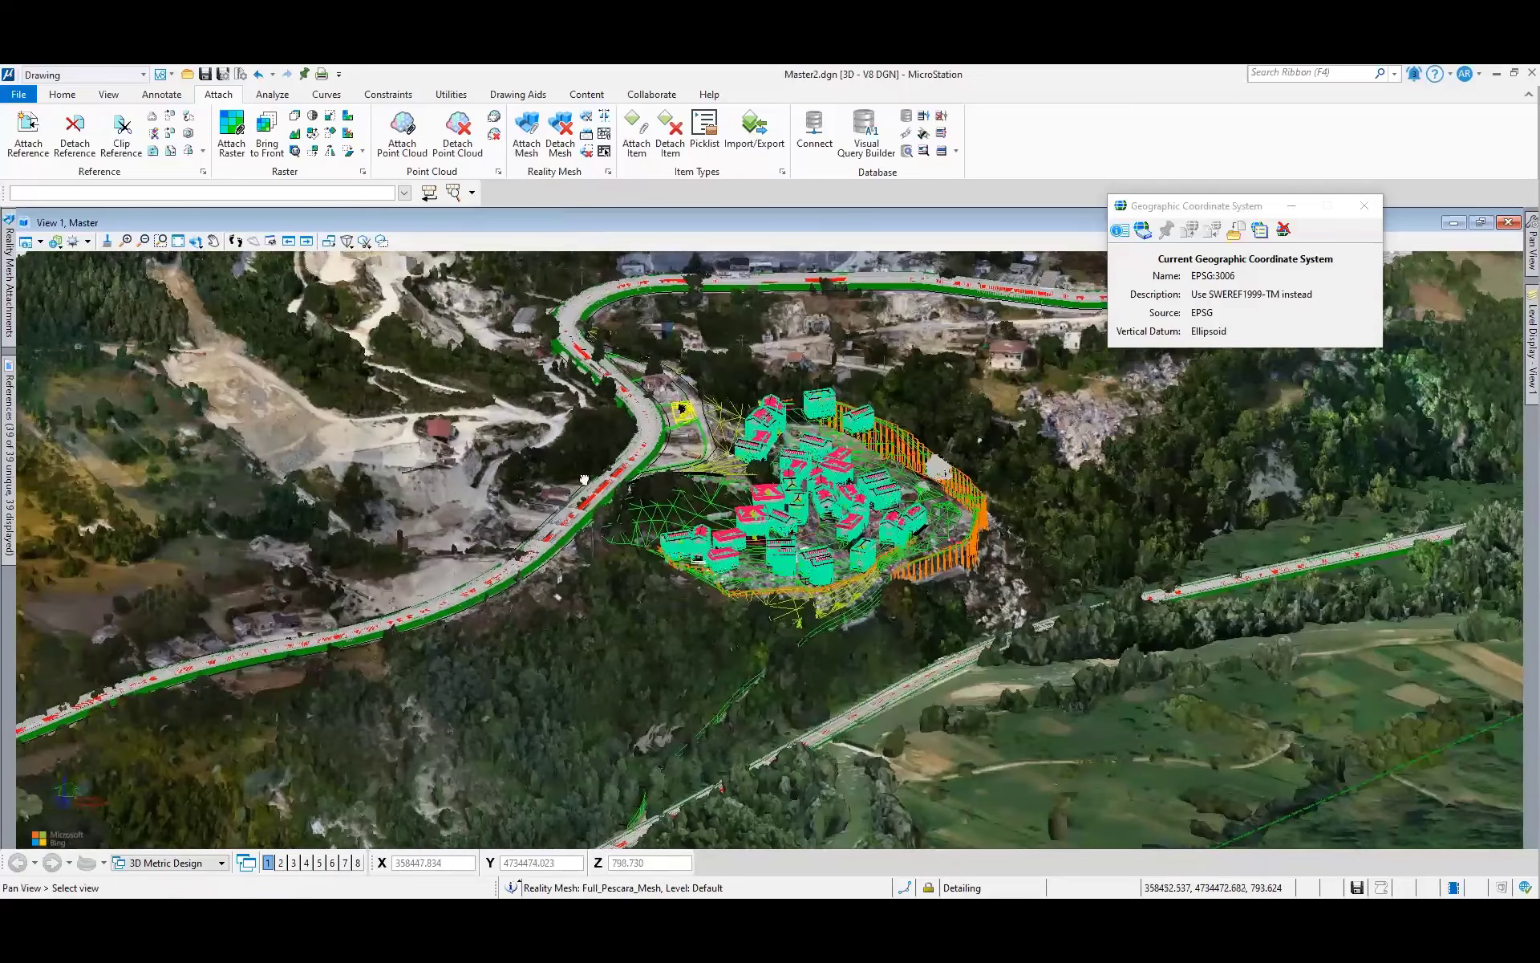
middle_click_drag(584, 478, 570, 622)
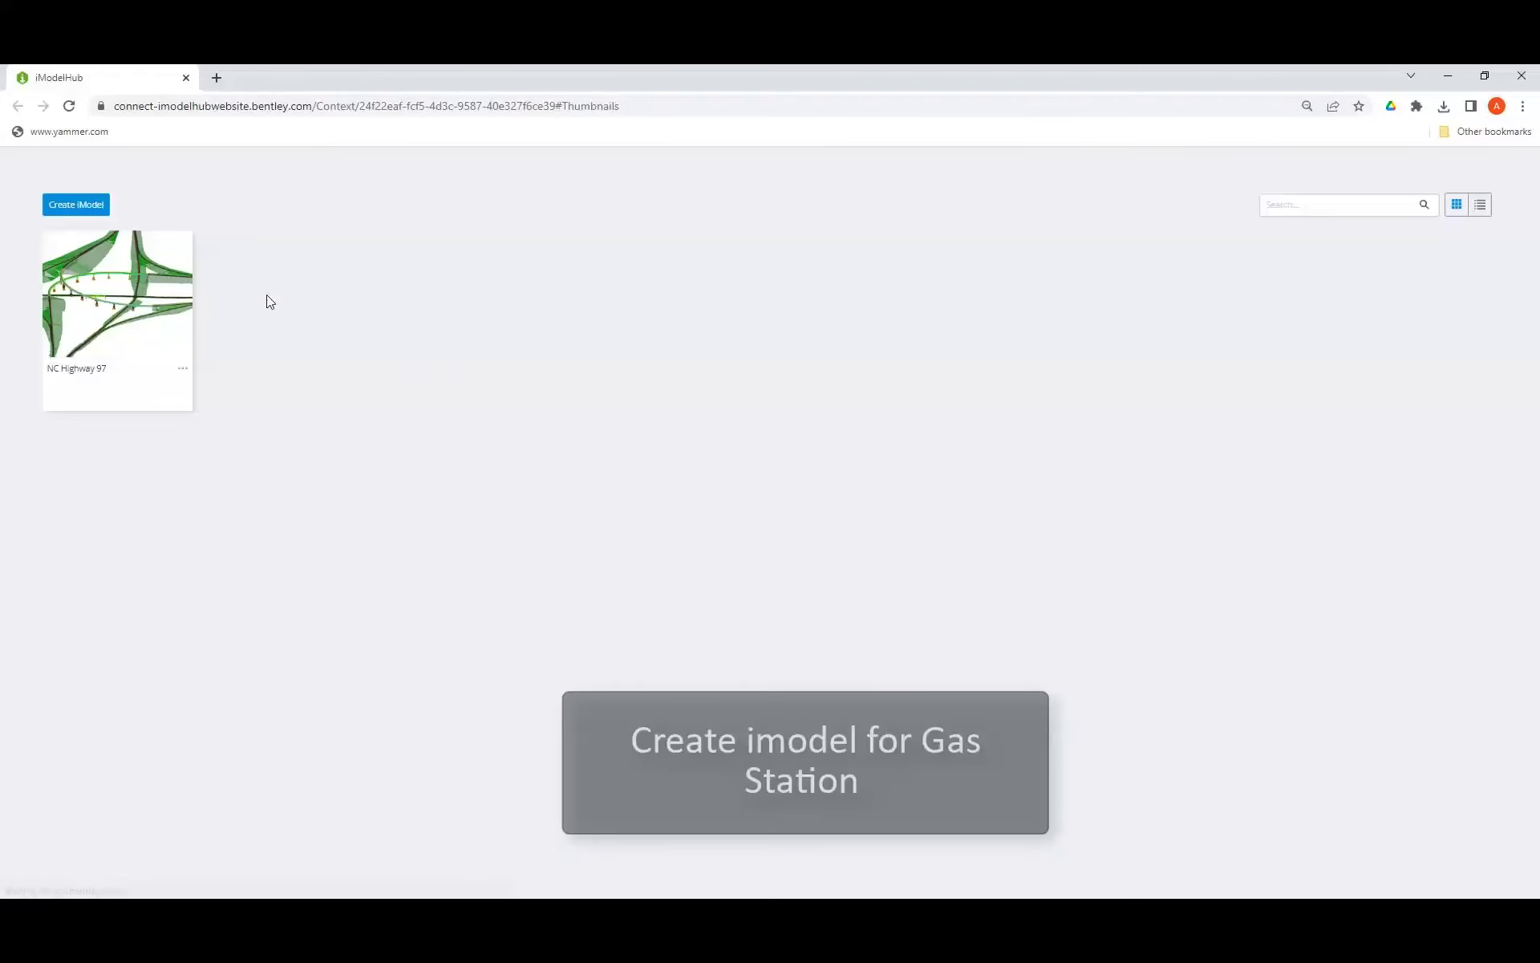
Step: In the iModelHub website, create an iModel with the name and description Gas Station_AEC and a gas station cover image
left_click(87, 208)
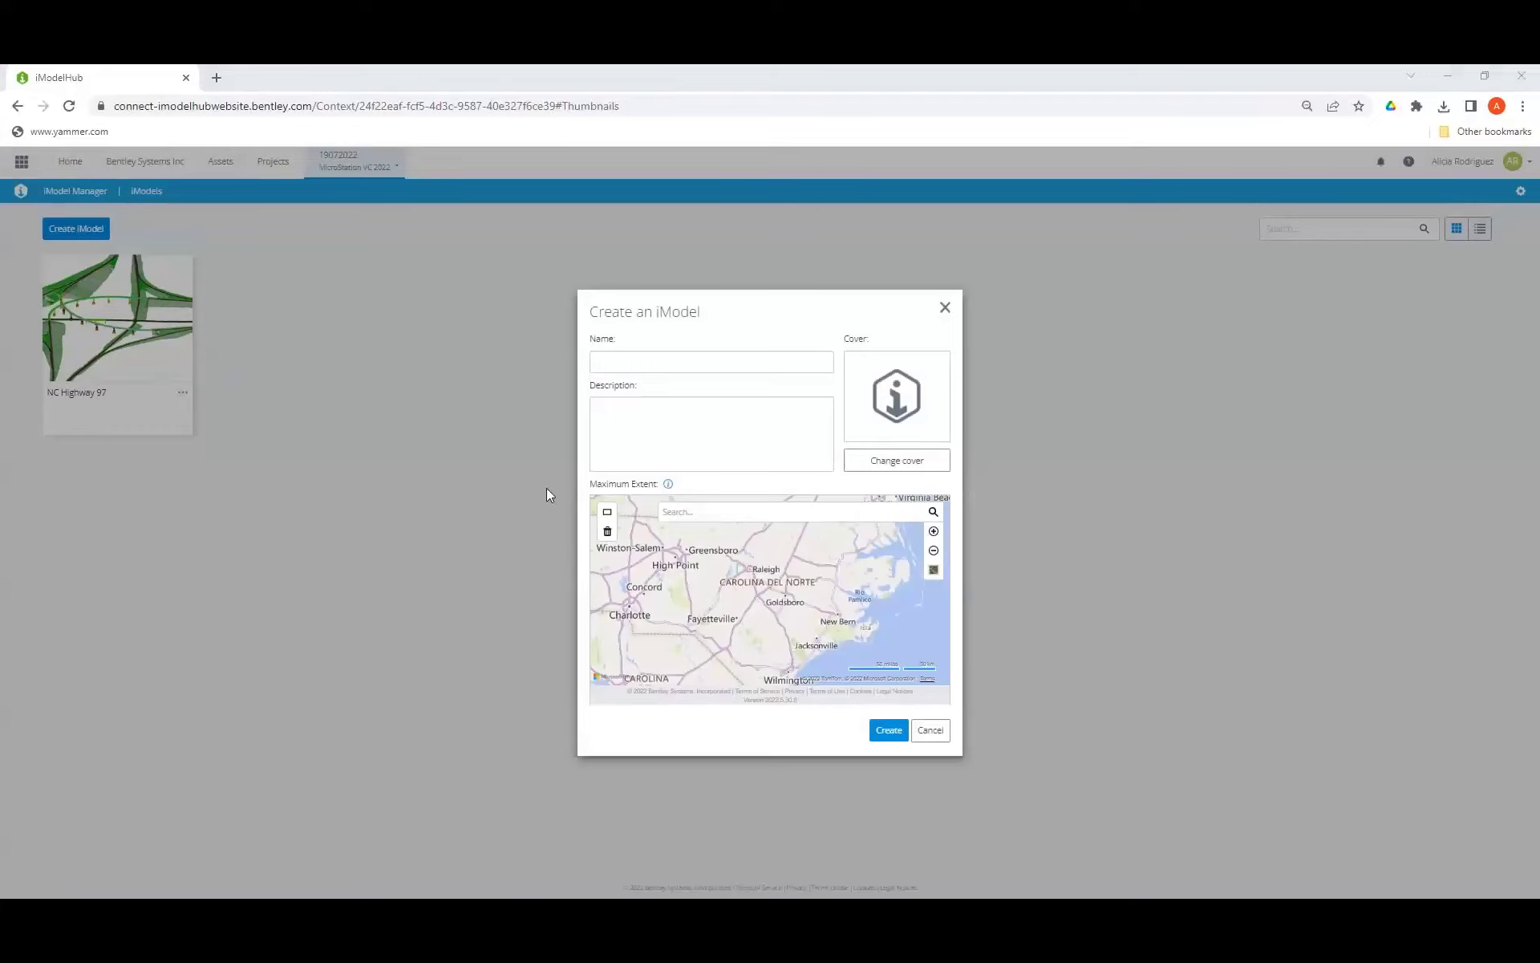
left_click(629, 368)
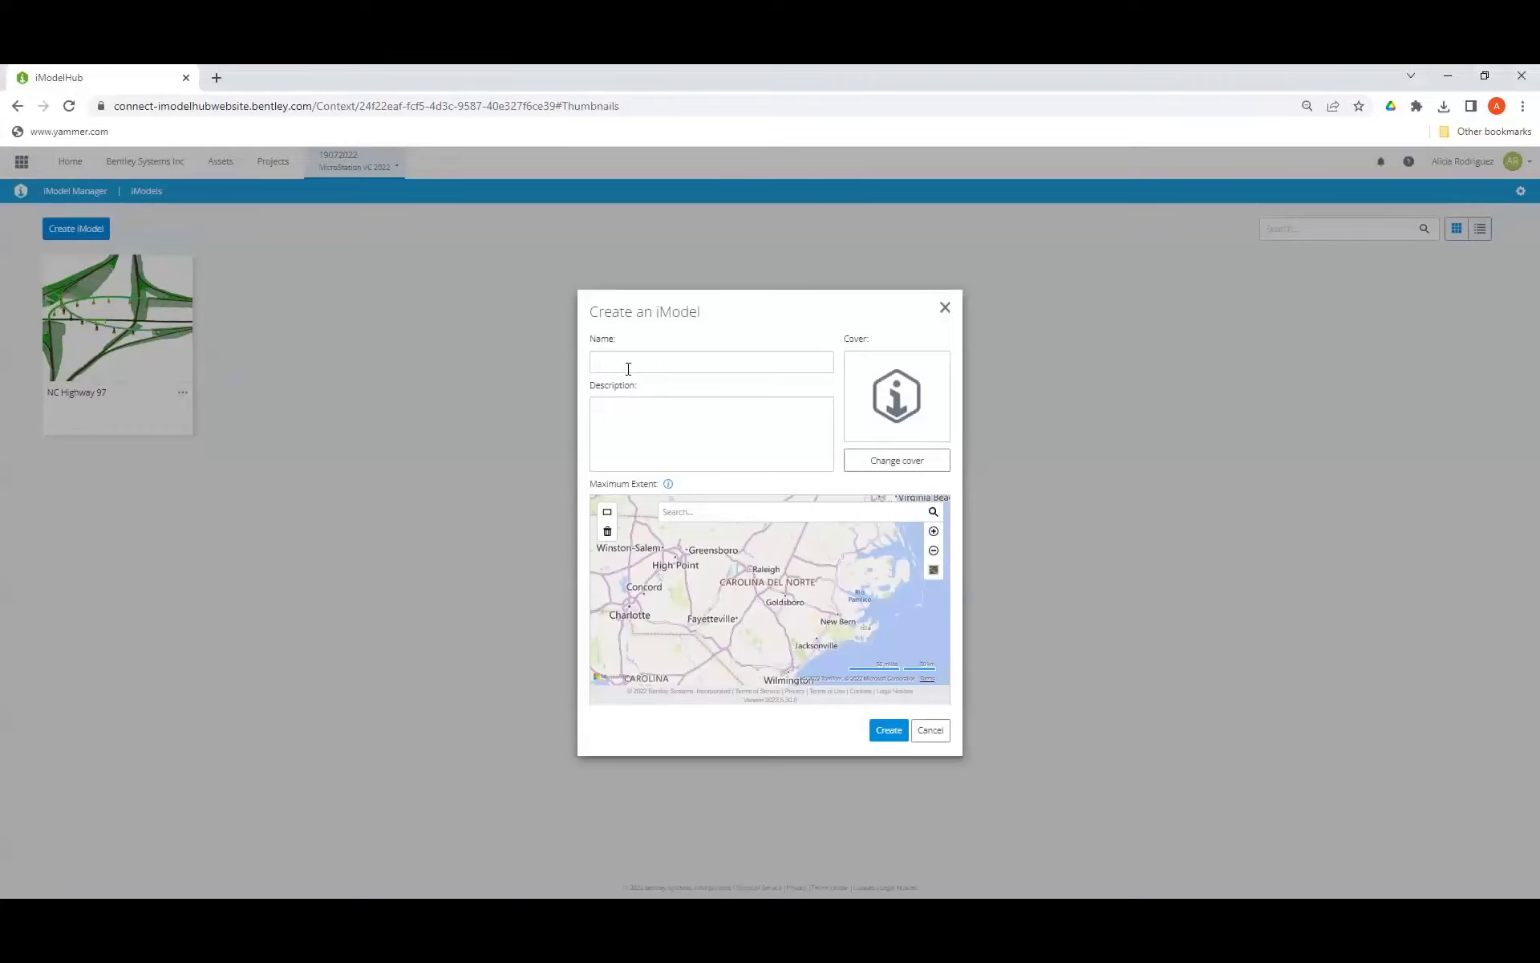
type("Gas Station_AEC")
left_click(631, 413)
type("Gas Station_AEC")
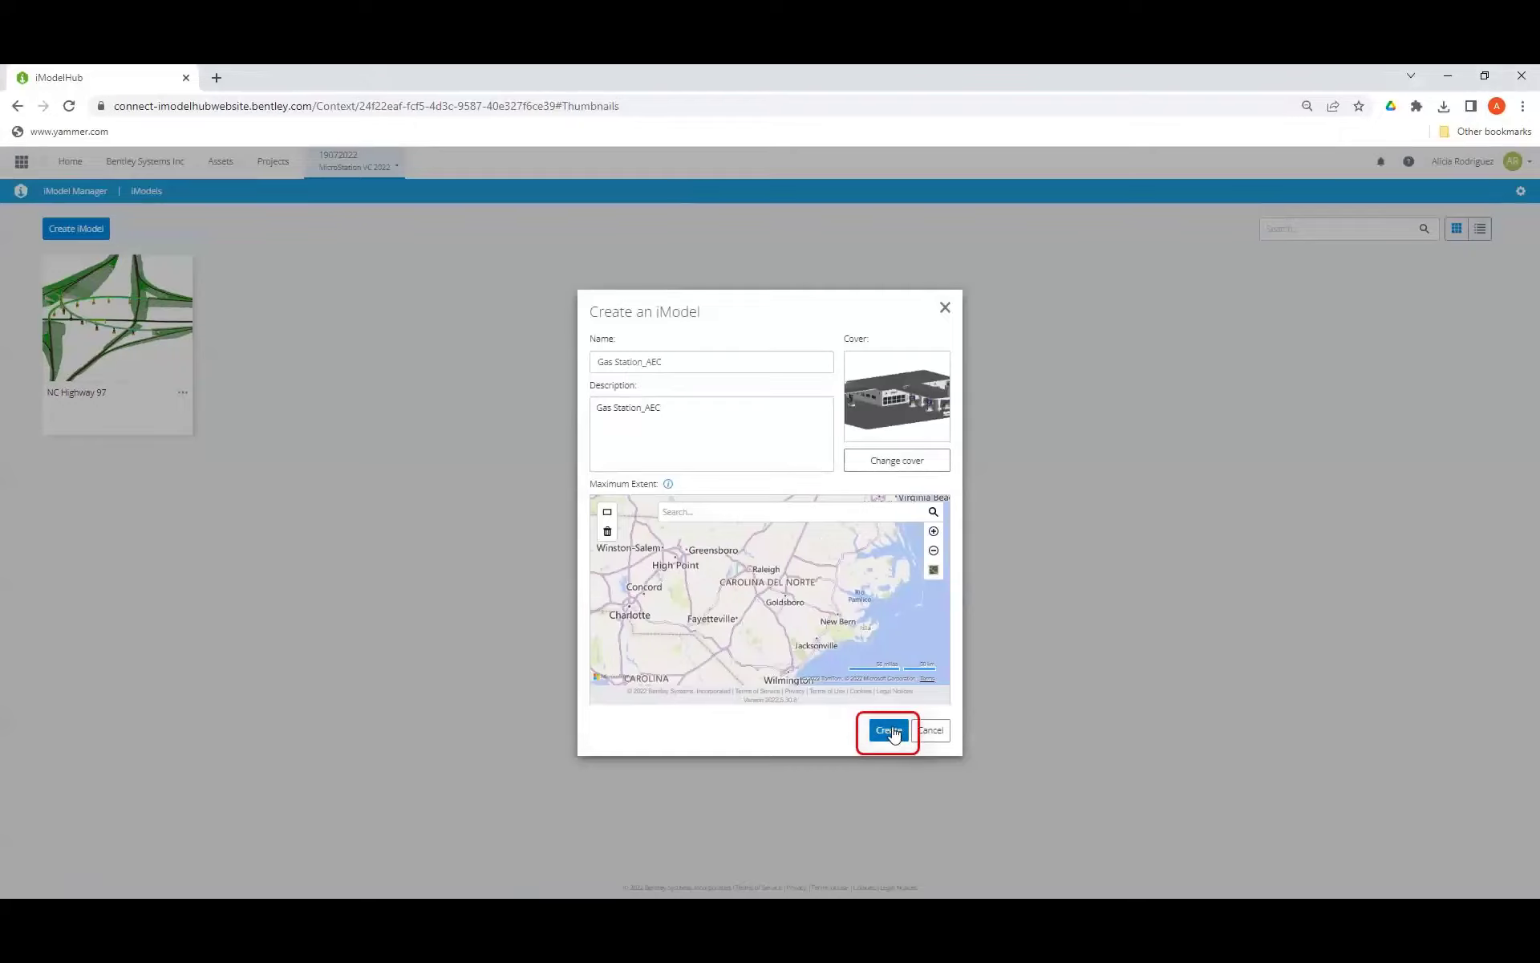
left_click(889, 730)
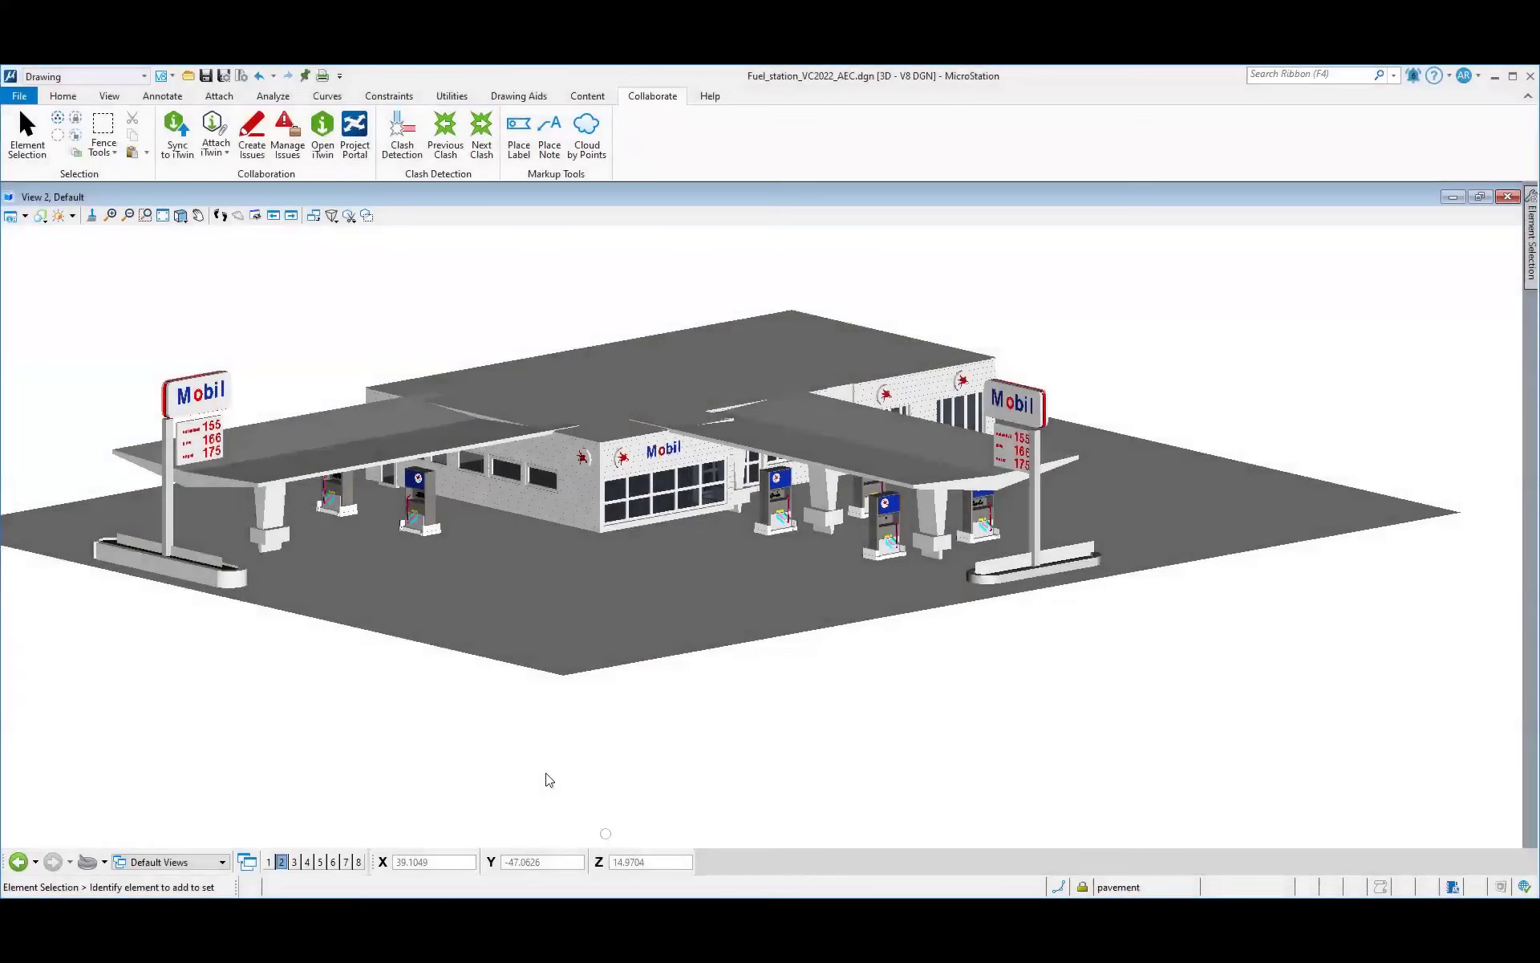
Step: In MicroStation, create an iTwin Synchronizer connection named Gas Station_AEC that maps Fuel_station_VC2022_AEC.dgn to the Gas Station_AEC iModel
left_click(176, 153)
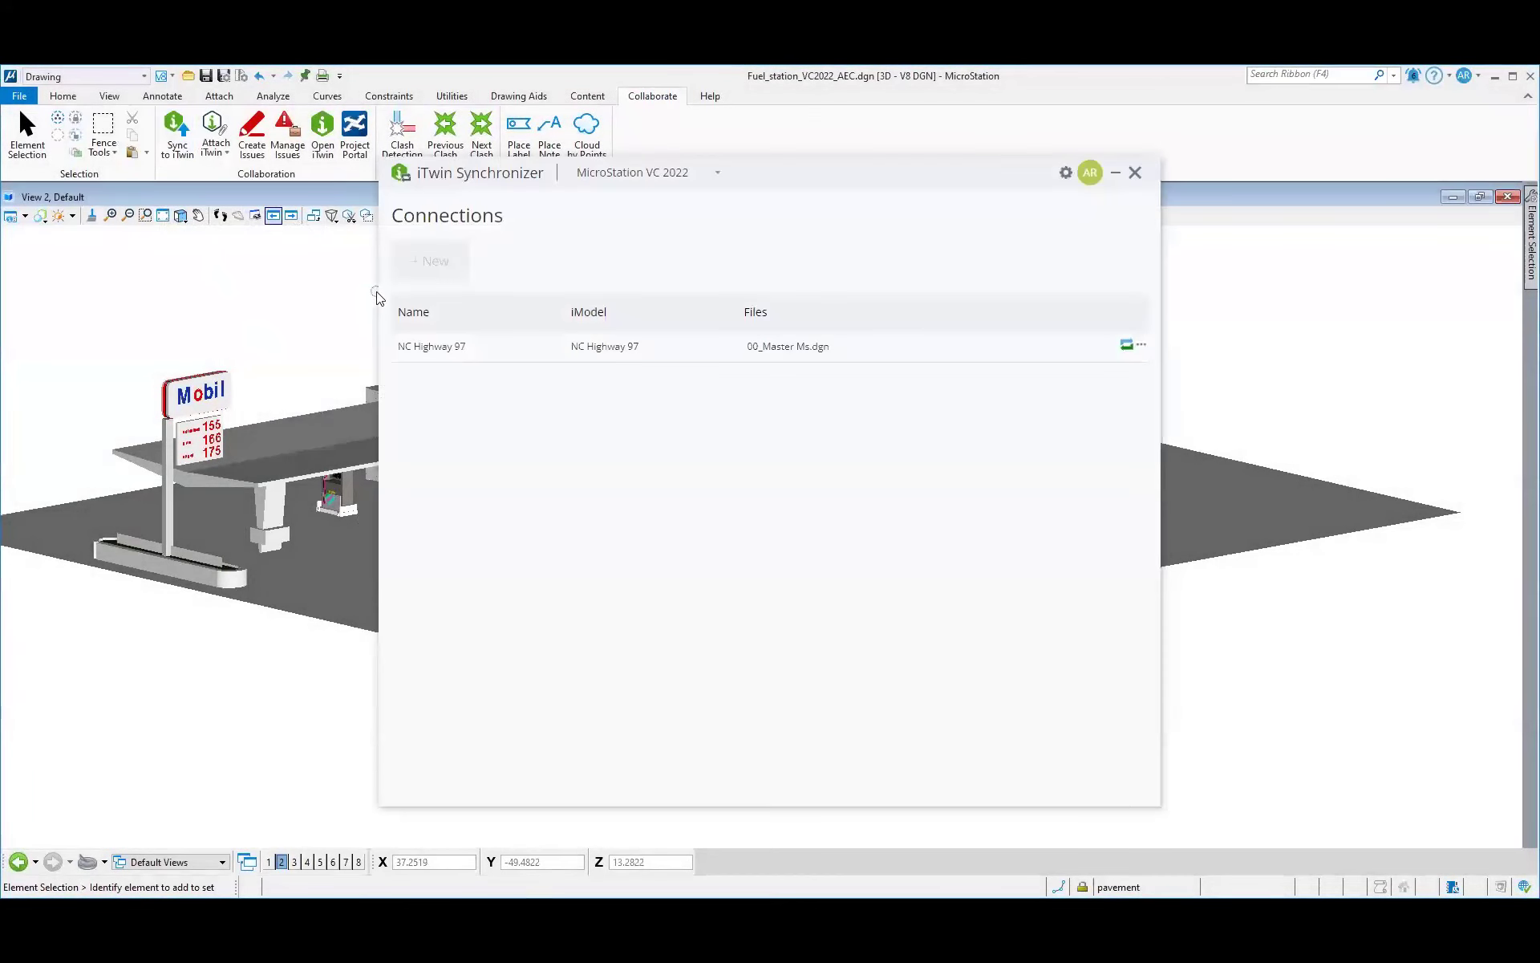
left_click(423, 275)
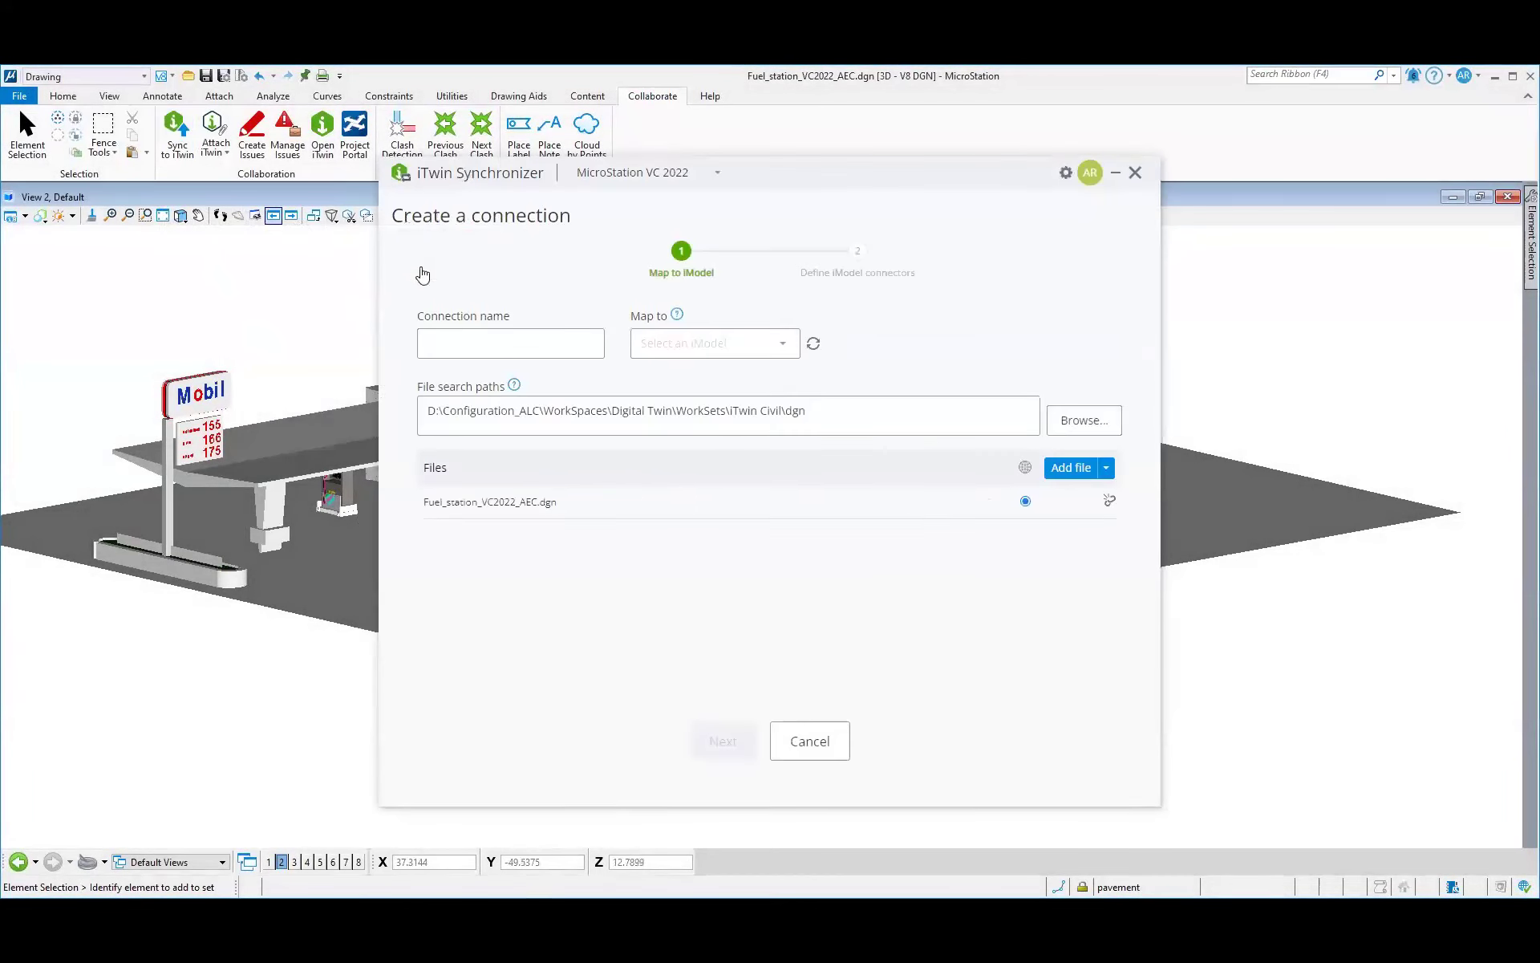
type("Gas Station_AEC")
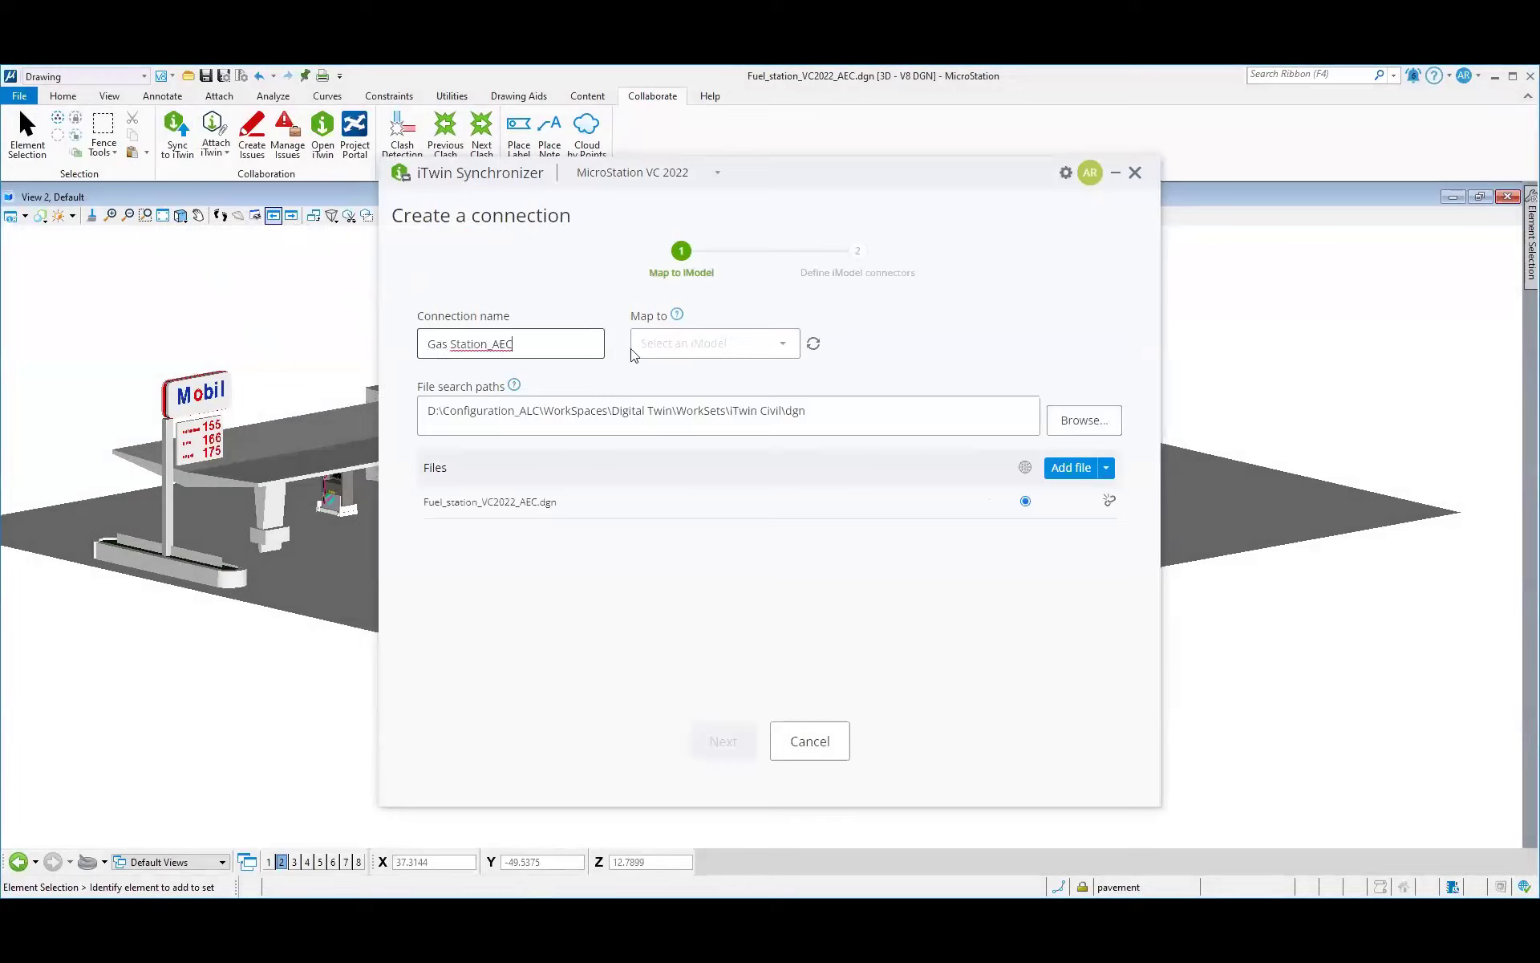
left_click(781, 344)
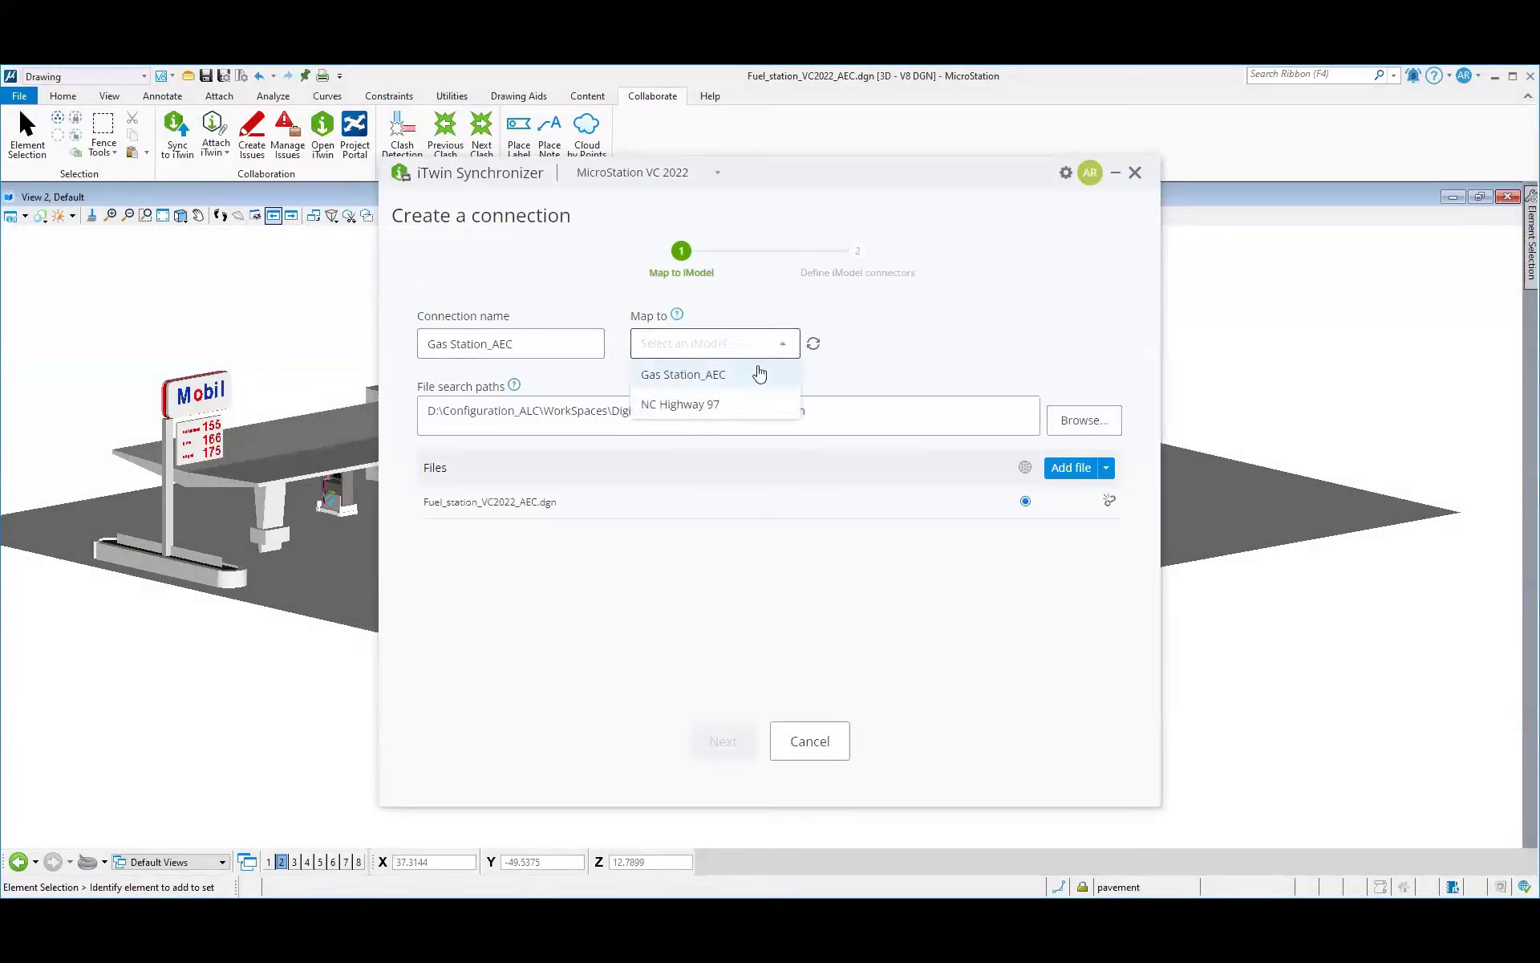
left_click(725, 379)
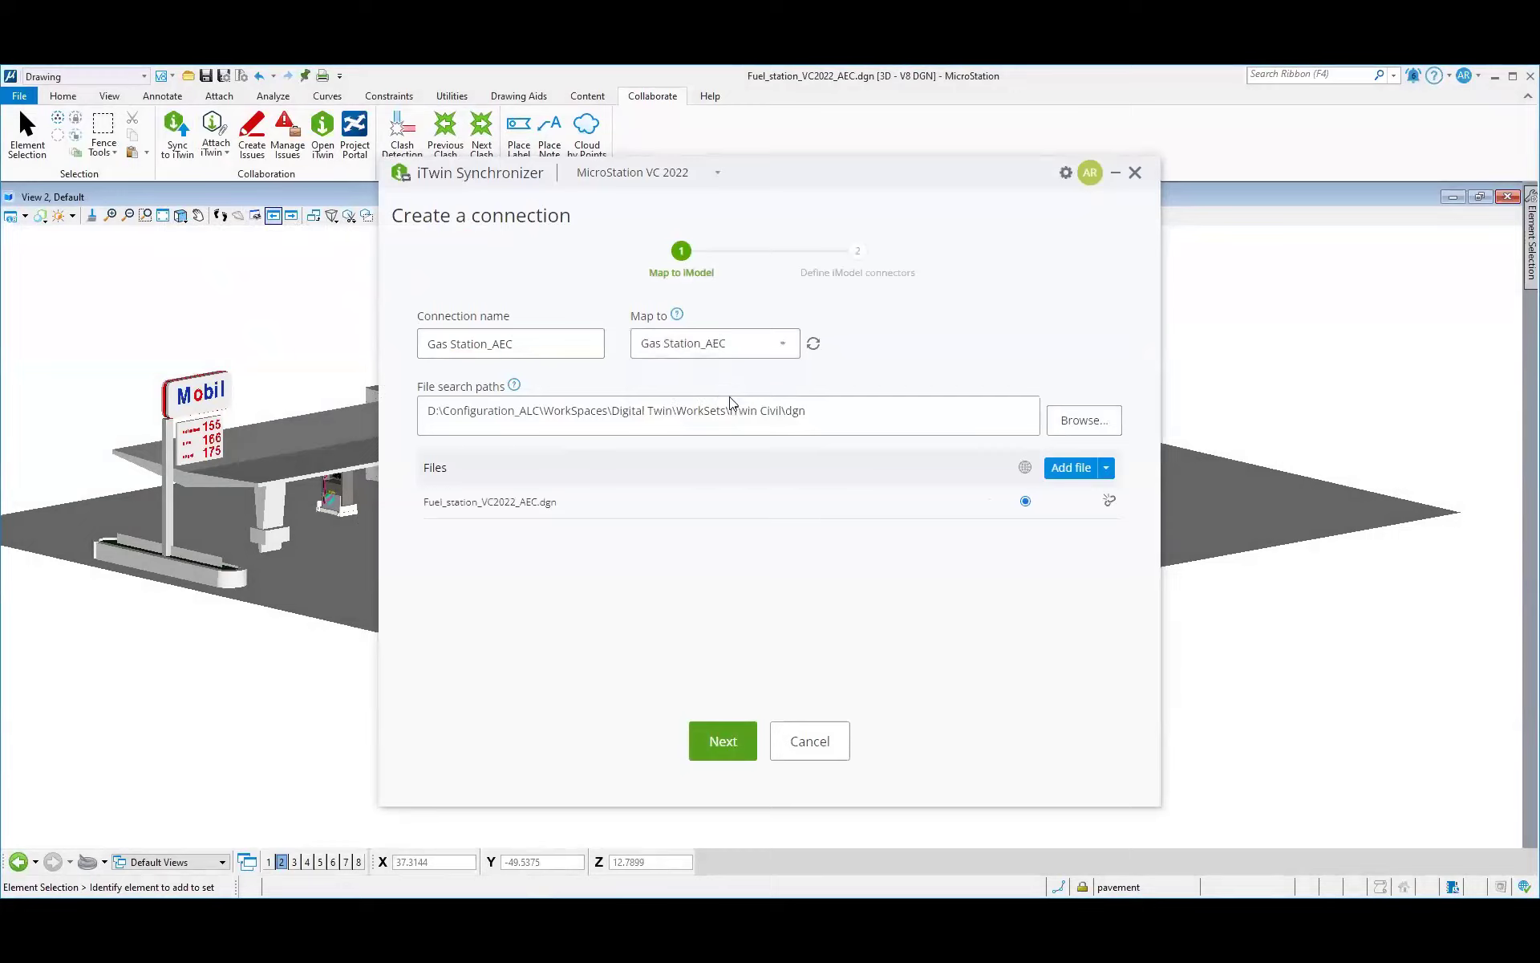
left_click(719, 739)
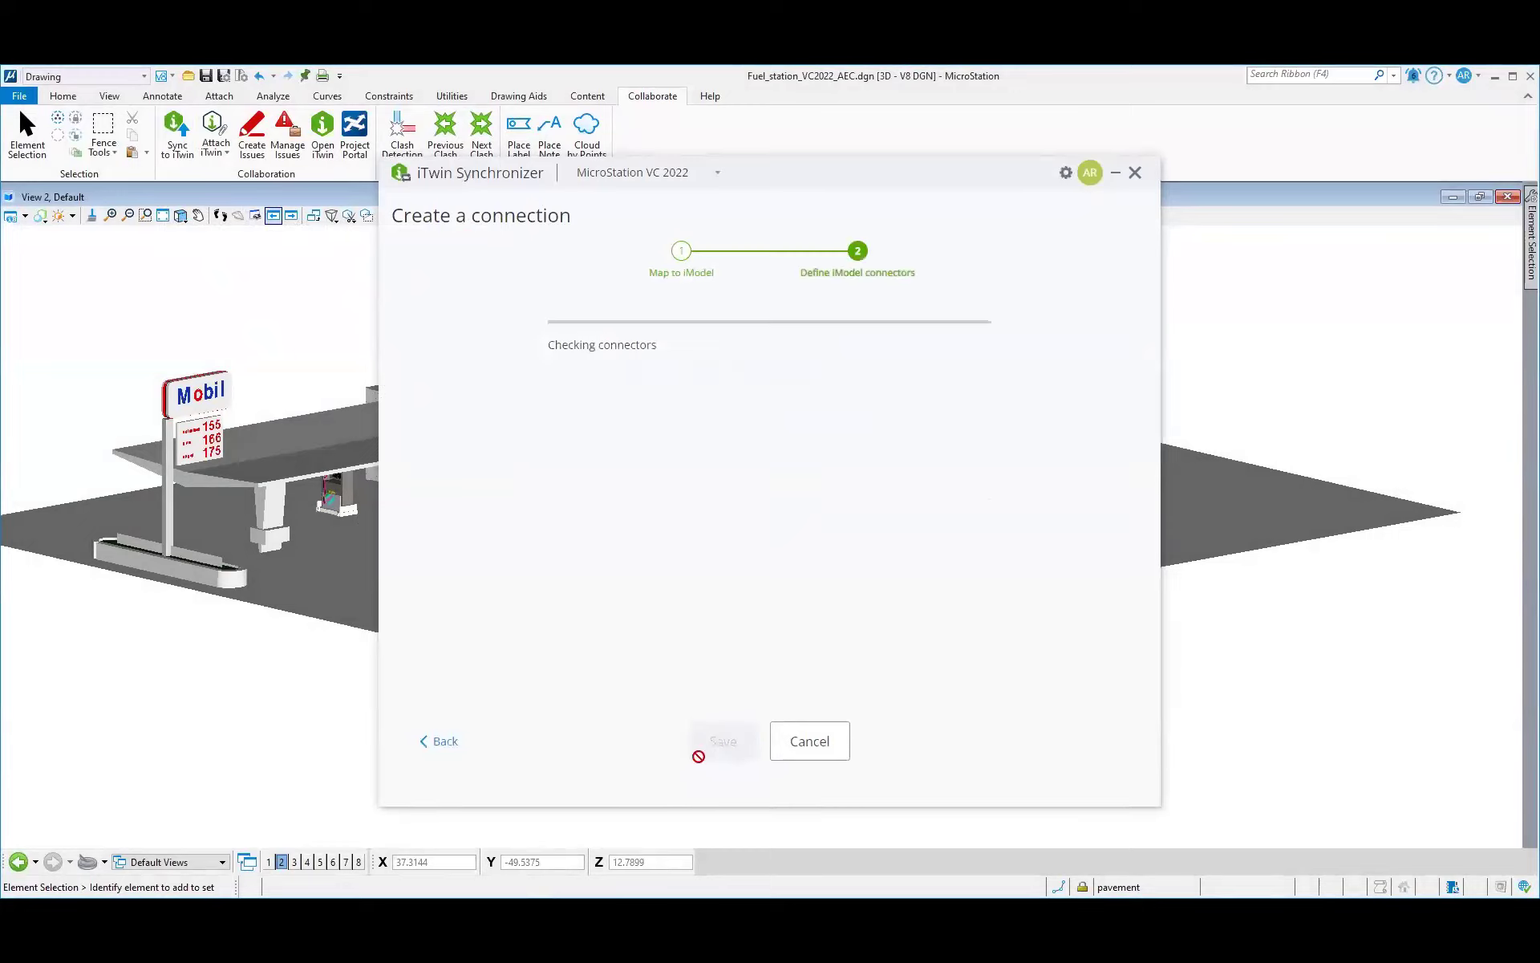
left_click(720, 746)
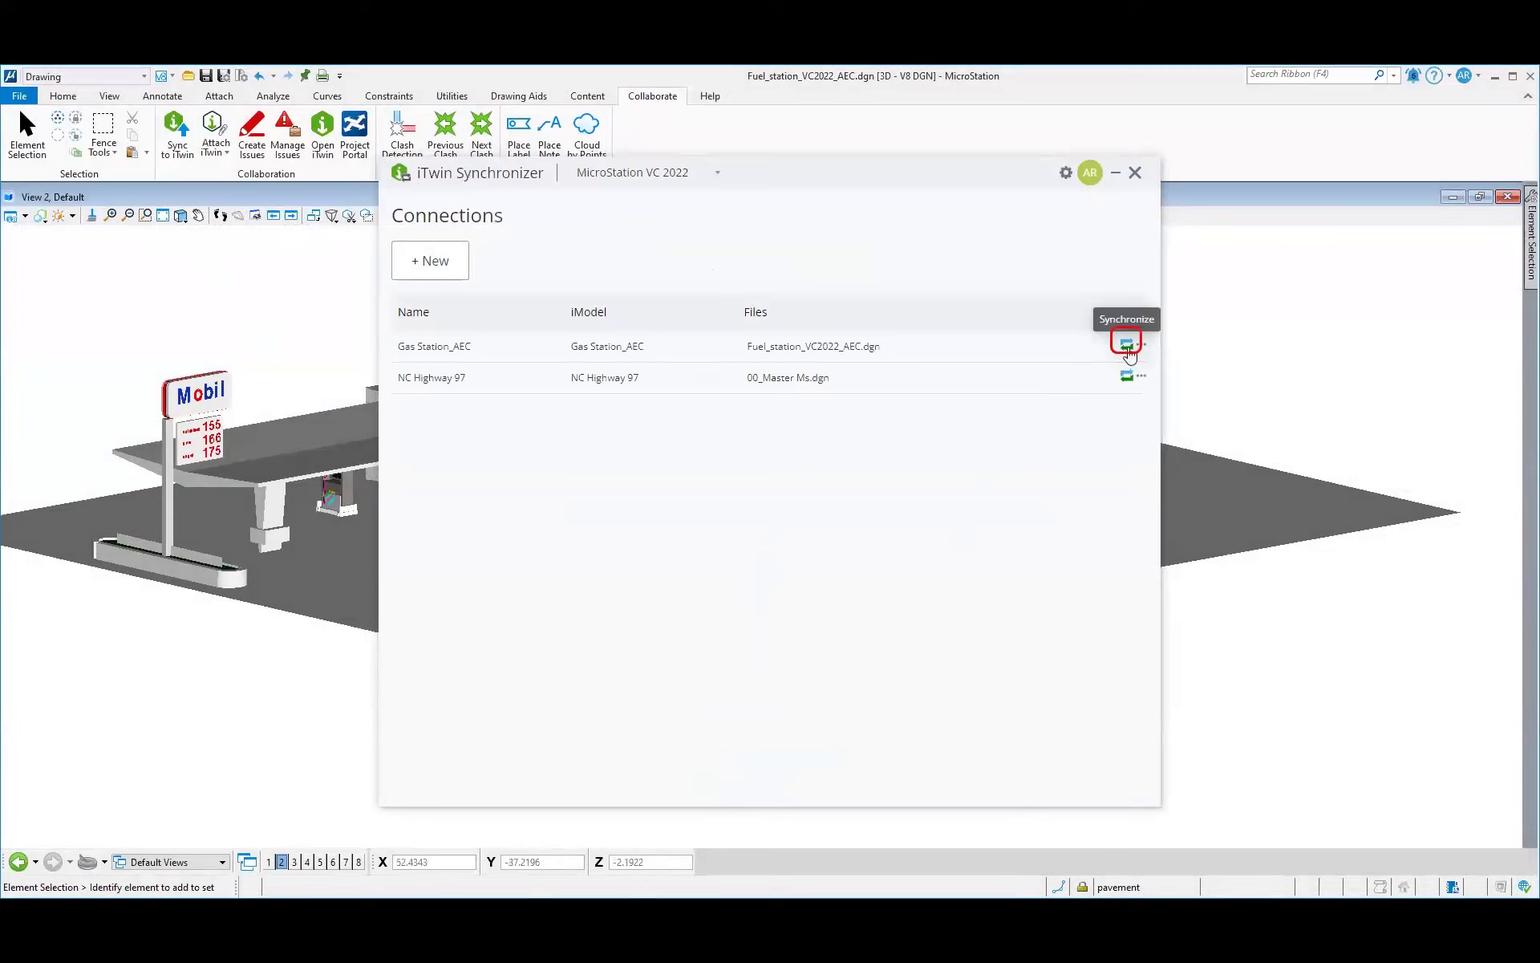
Step: Synchronize the Gas Station_AEC connection, creating a named version called Gas Station_AEC_v0
left_click(1127, 345)
left_click(536, 410)
type("Gas Station_AEC")
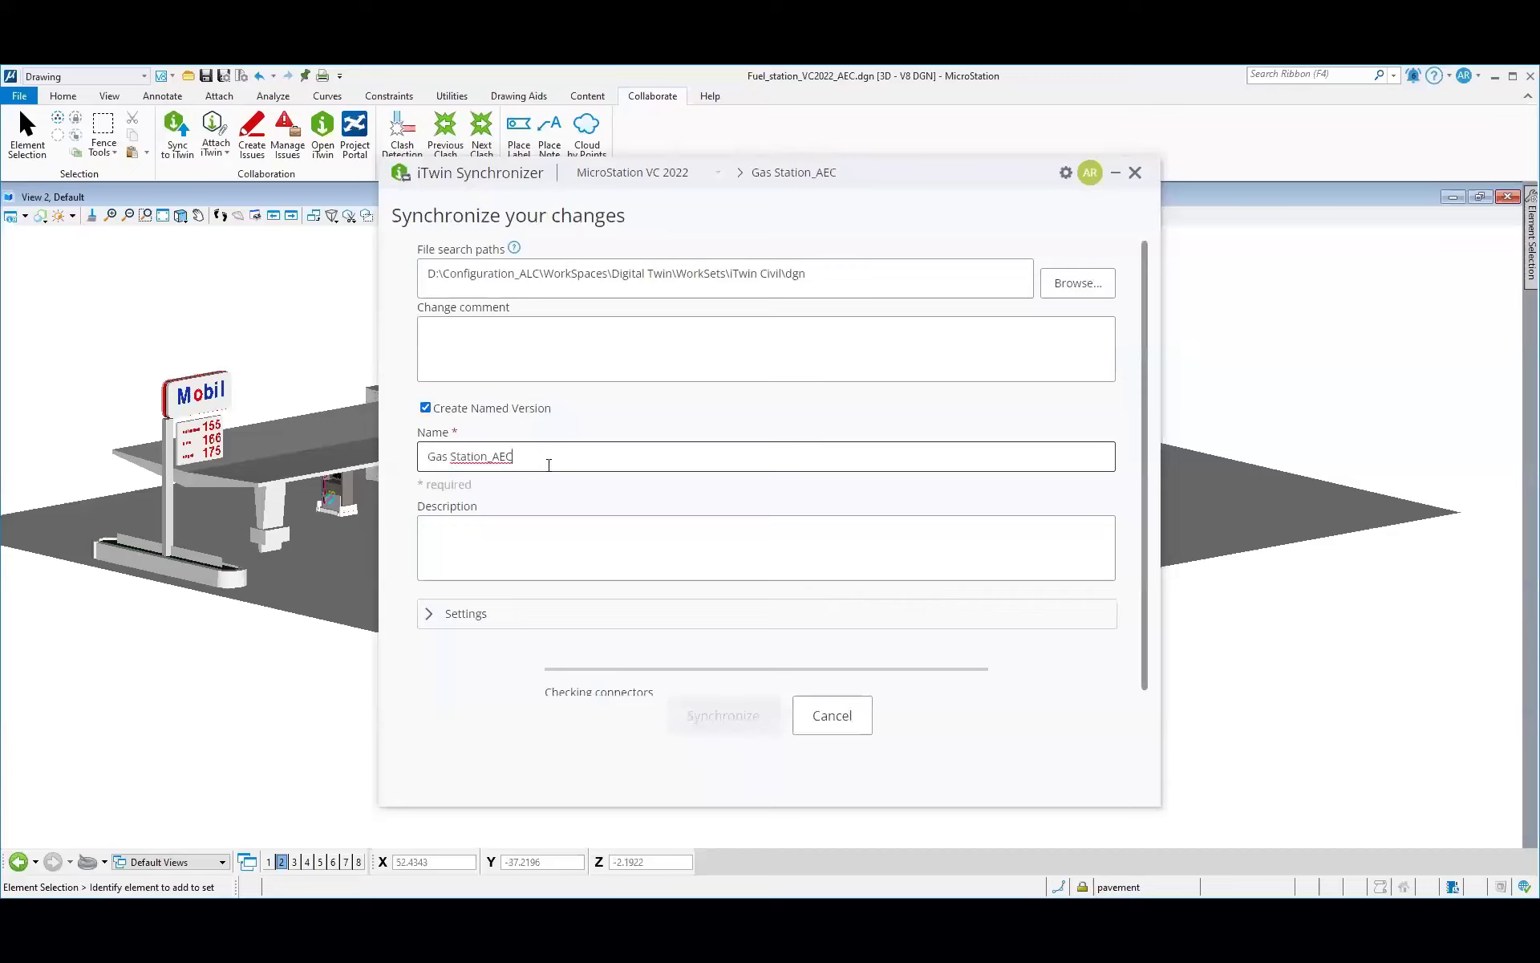
type("_")
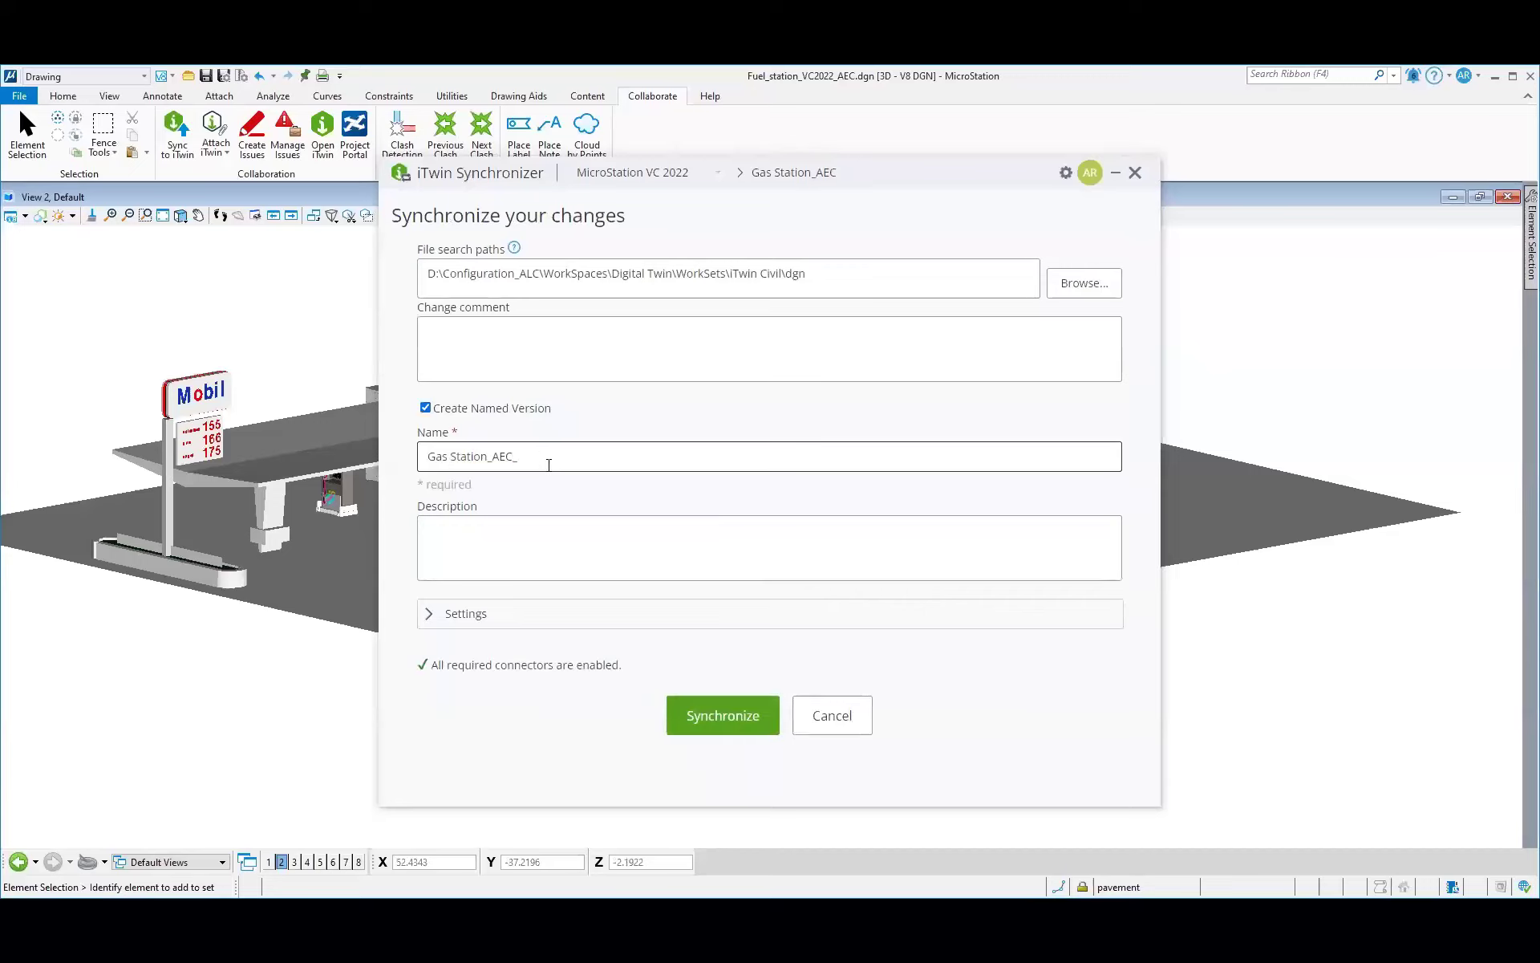
type("v0")
left_click(707, 718)
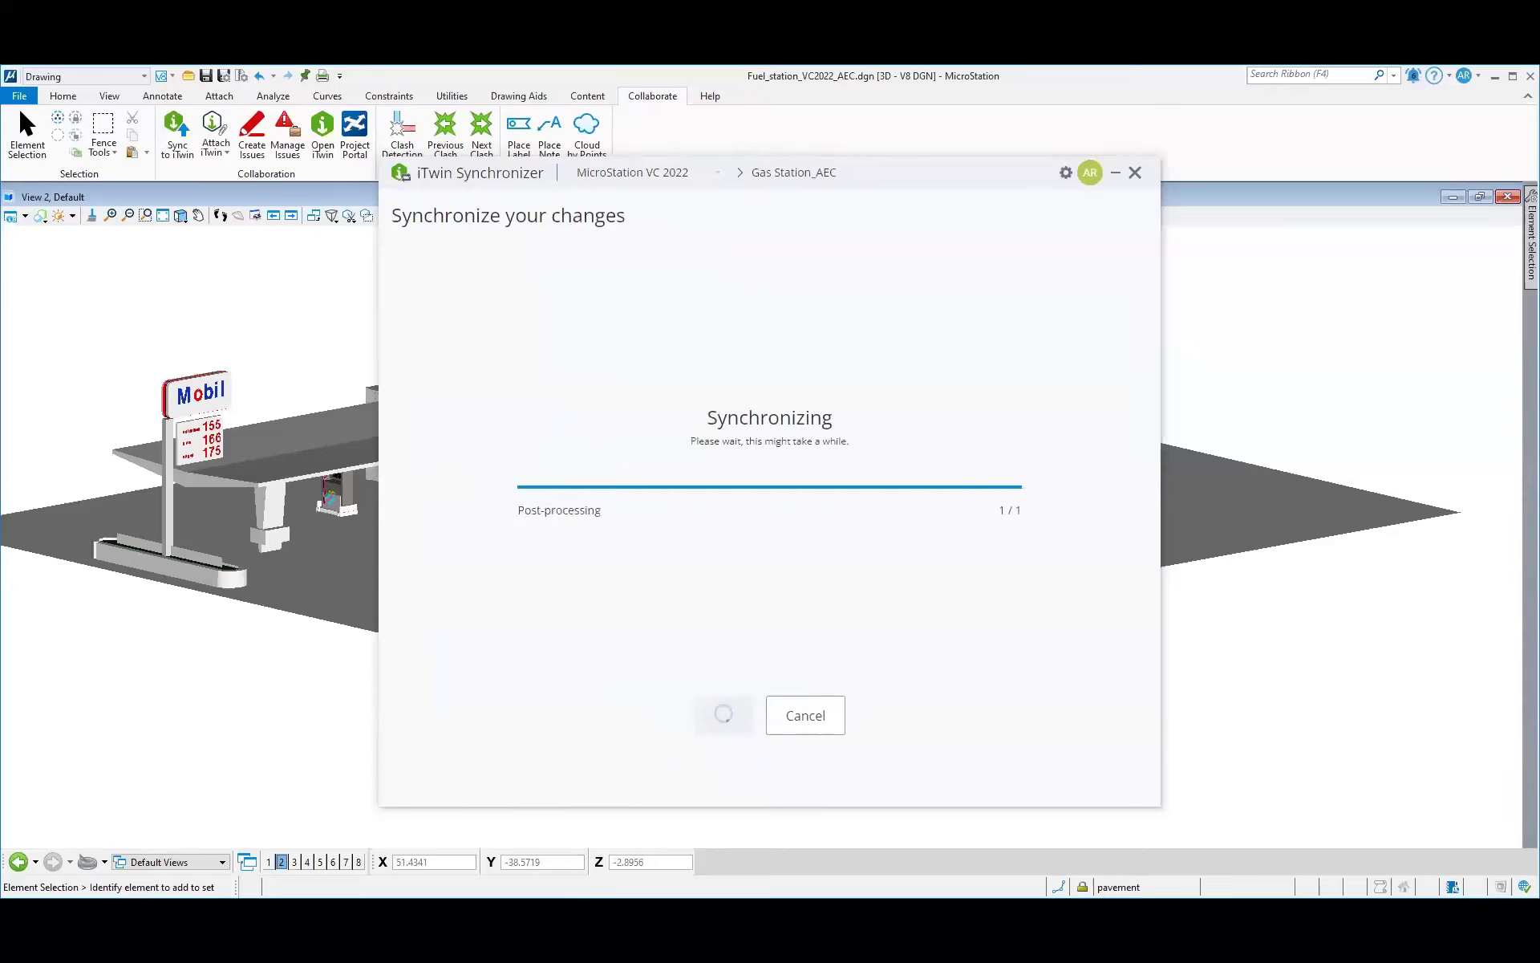
left_click(662, 717)
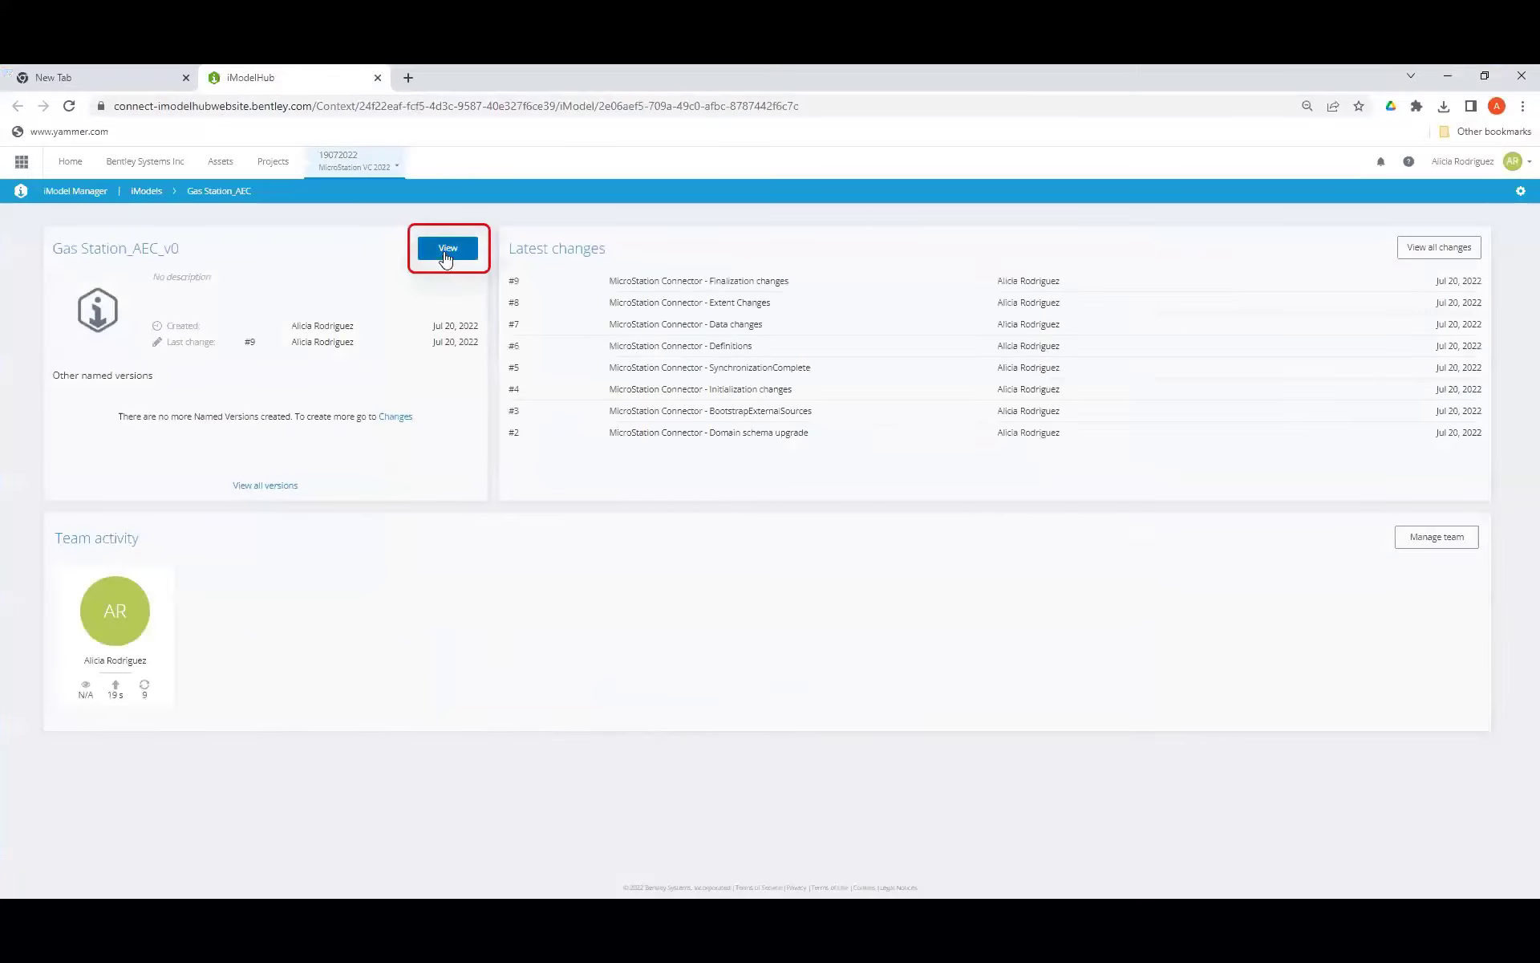
Step: In the iModelHub website, open all 3D models of the Gas Station_AEC_v0 version in Design Review and inspect the gas station from several angles
left_click(446, 250)
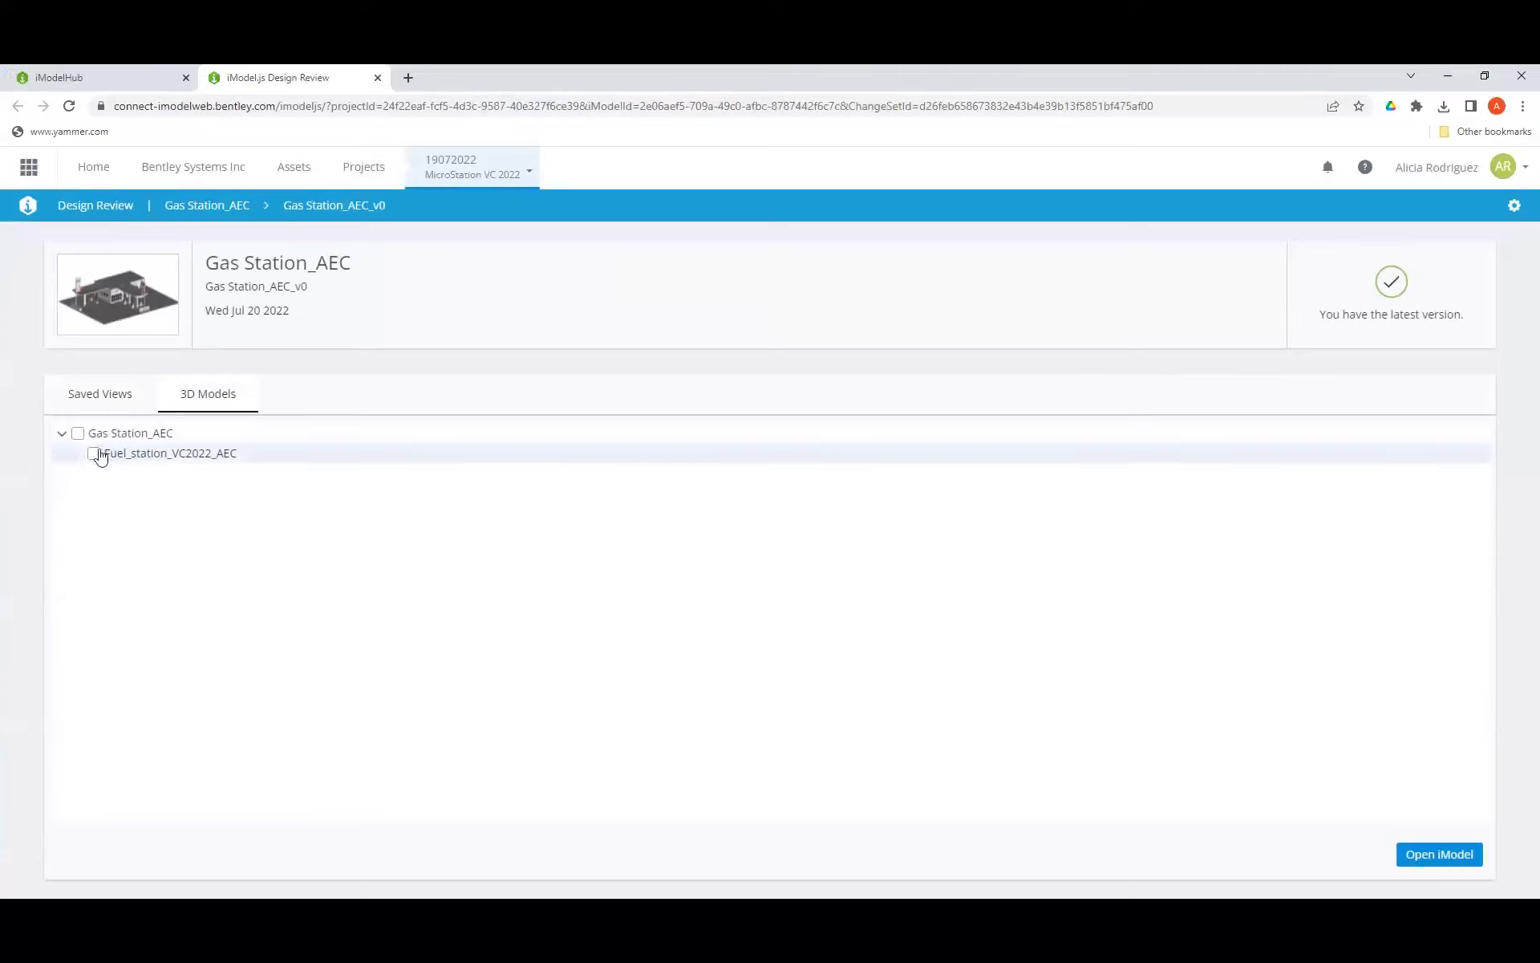
left_click(78, 434)
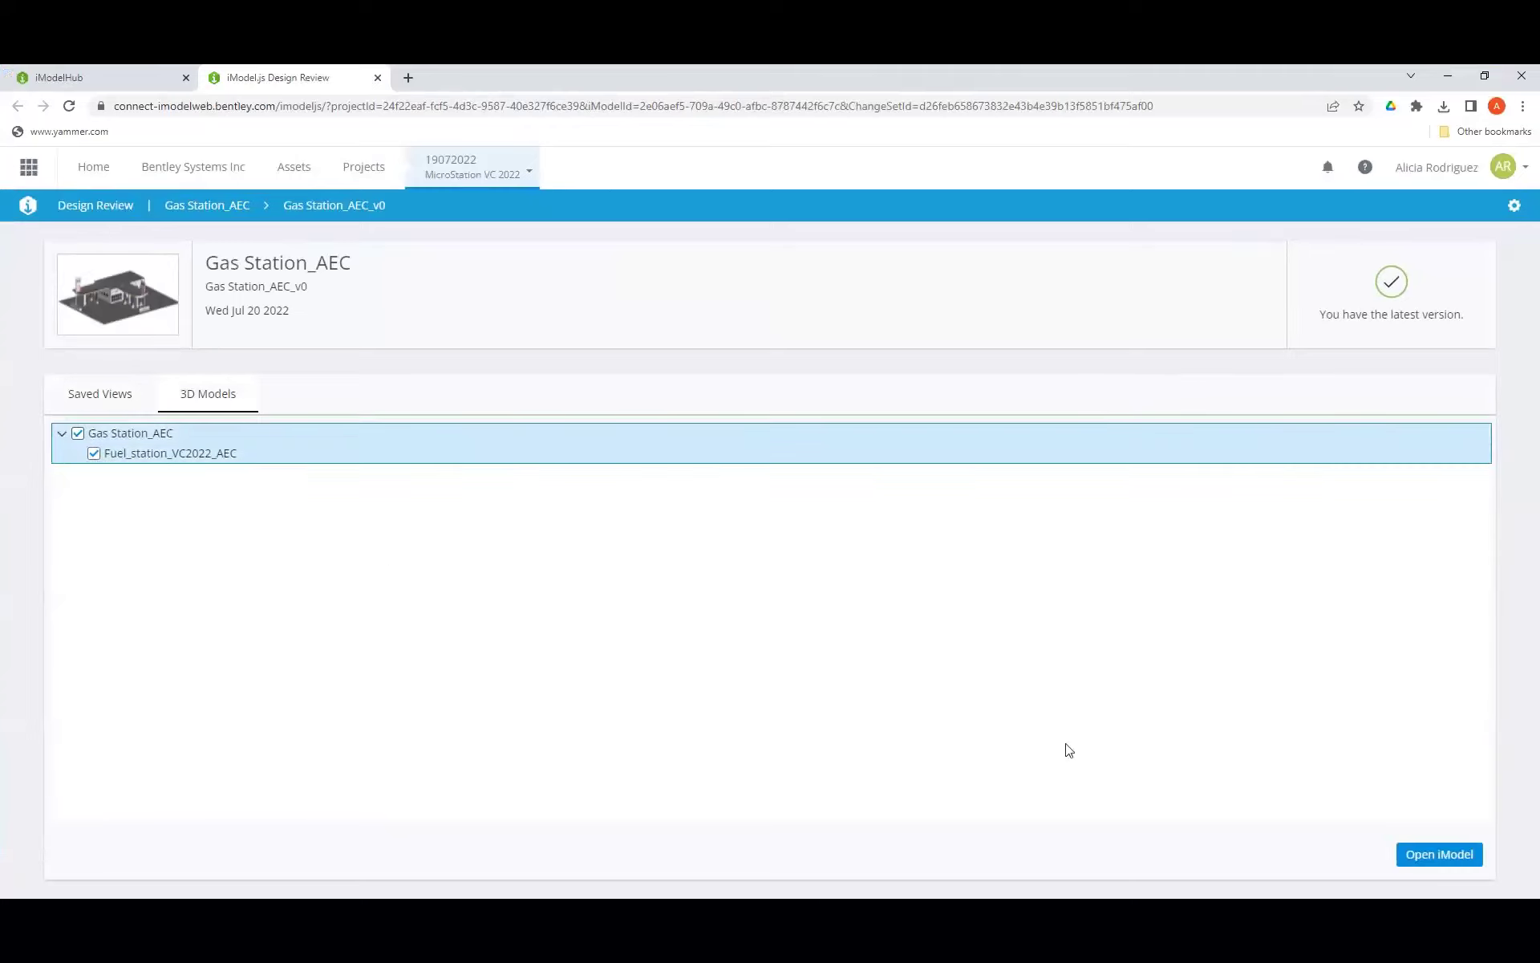
left_click(1418, 856)
middle_click_drag(1123, 650, 821, 651, "shift")
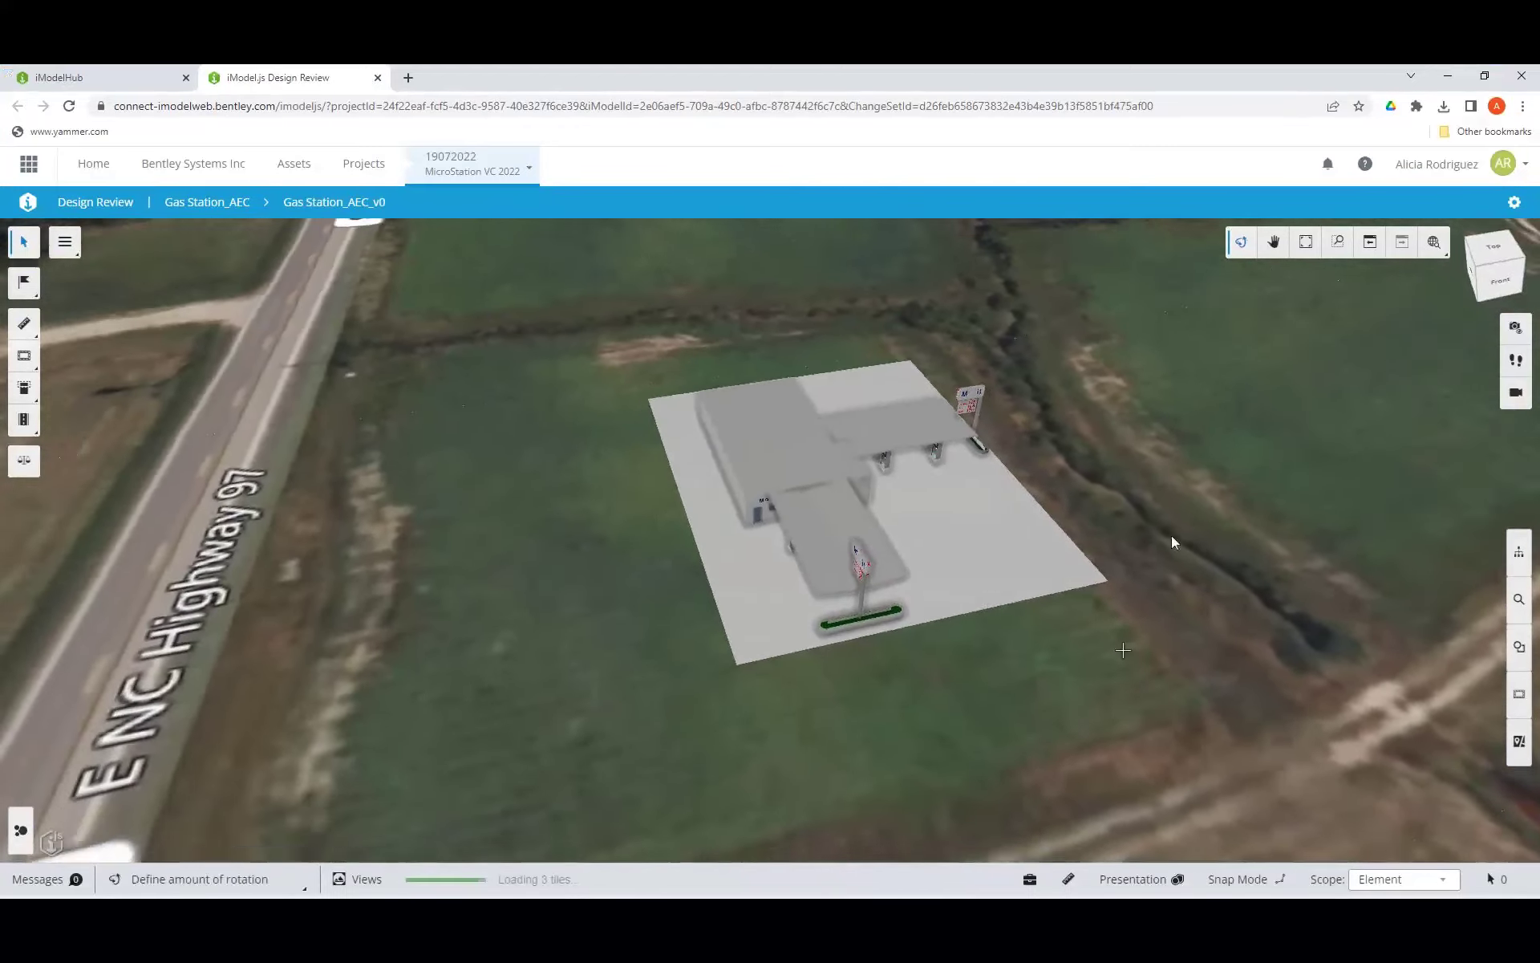
middle_click_drag(1231, 488, 1054, 509, "shift")
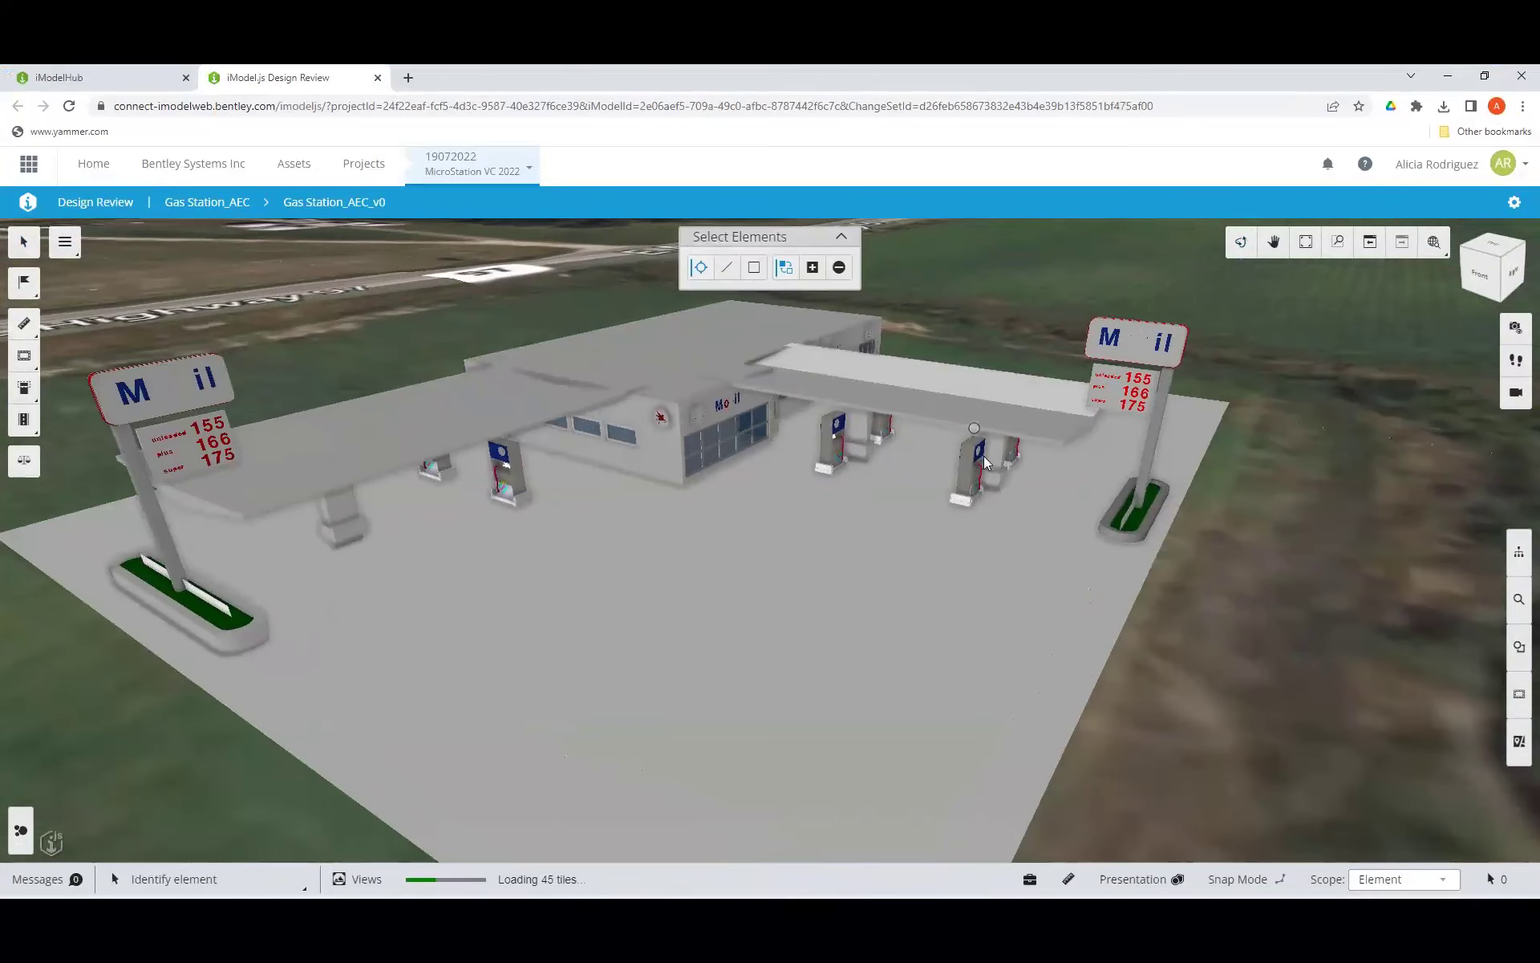
middle_click_drag(1026, 651, 1162, 720, "shift")
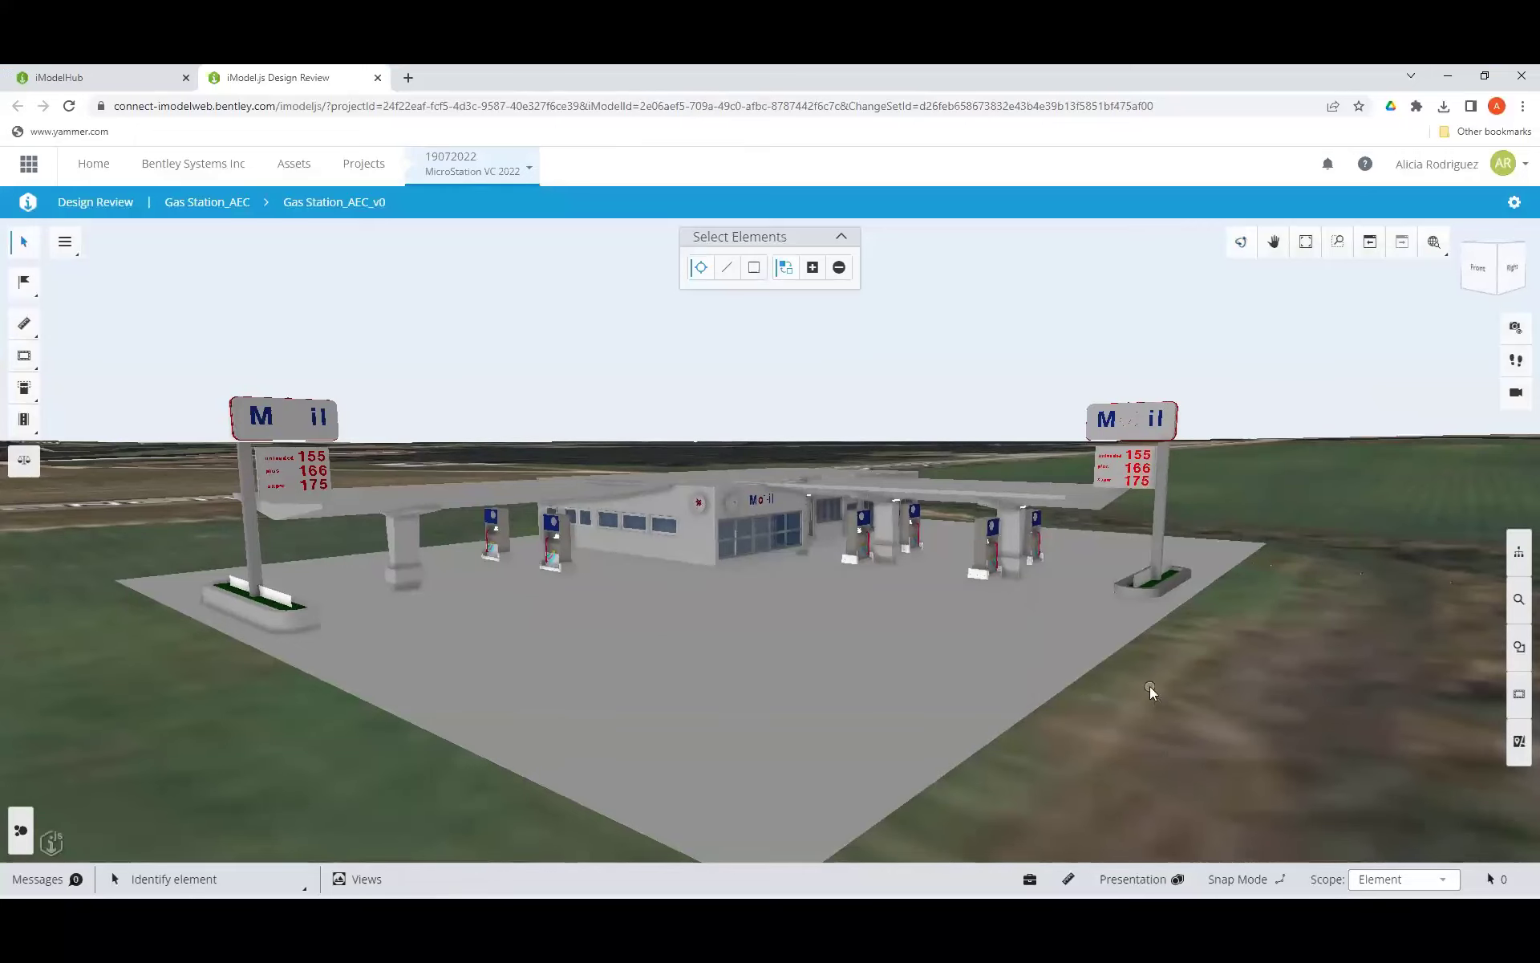